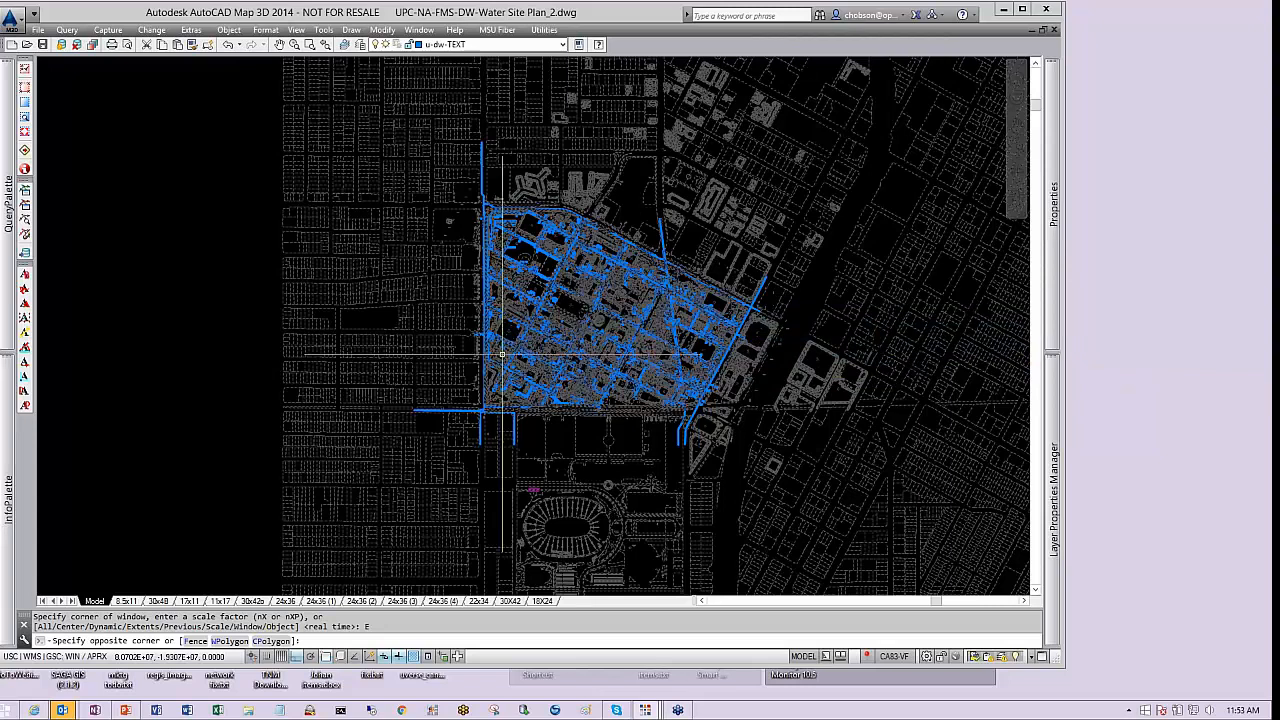
Cancel the zoom window, open the 30X42 layout to view the plan sheet, and return to model space
key("Escape")
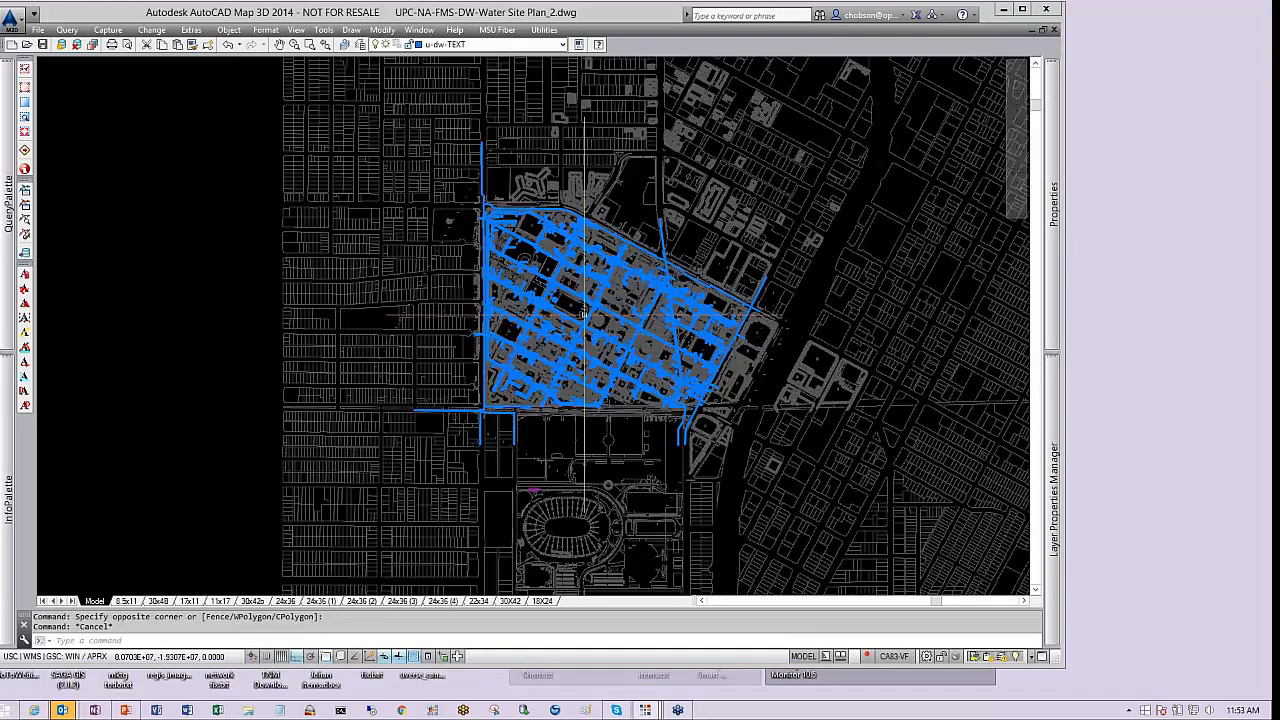
scroll(590, 315, "up", 4)
middle_click_drag(636, 294, 503, 304)
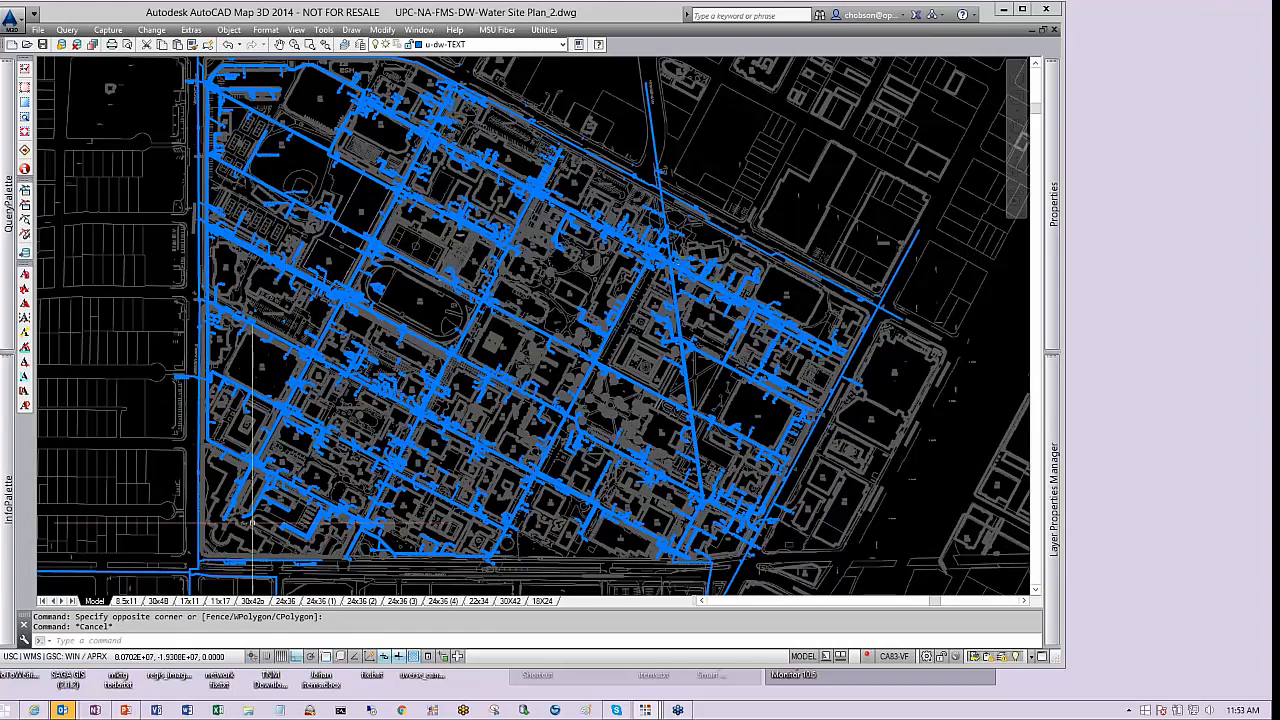
left_click(511, 601)
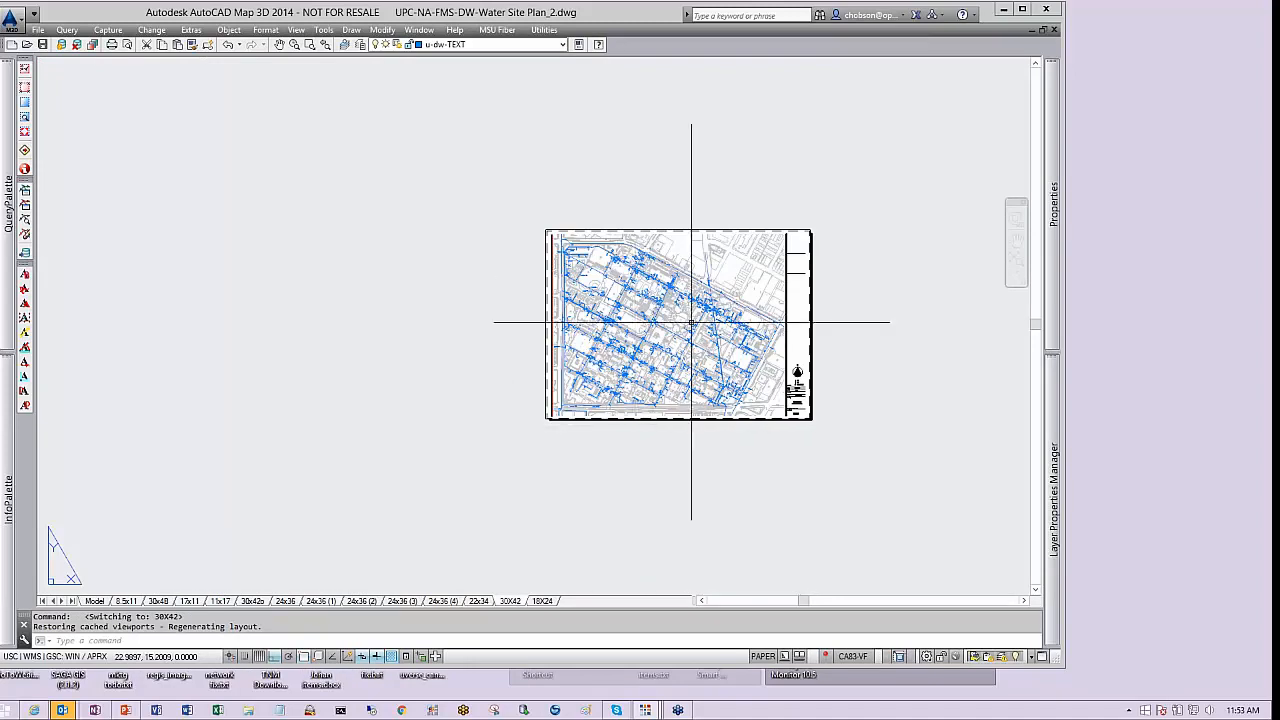
scroll(759, 384, "up", 4)
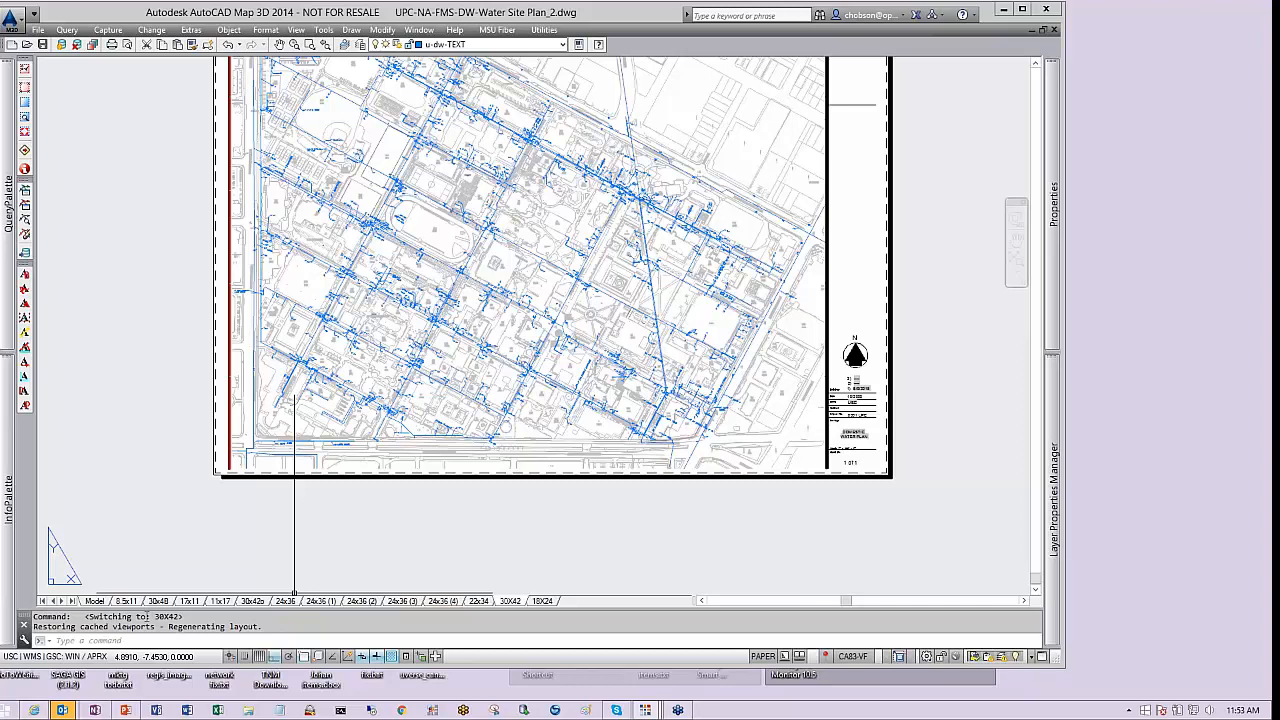
left_click(95, 601)
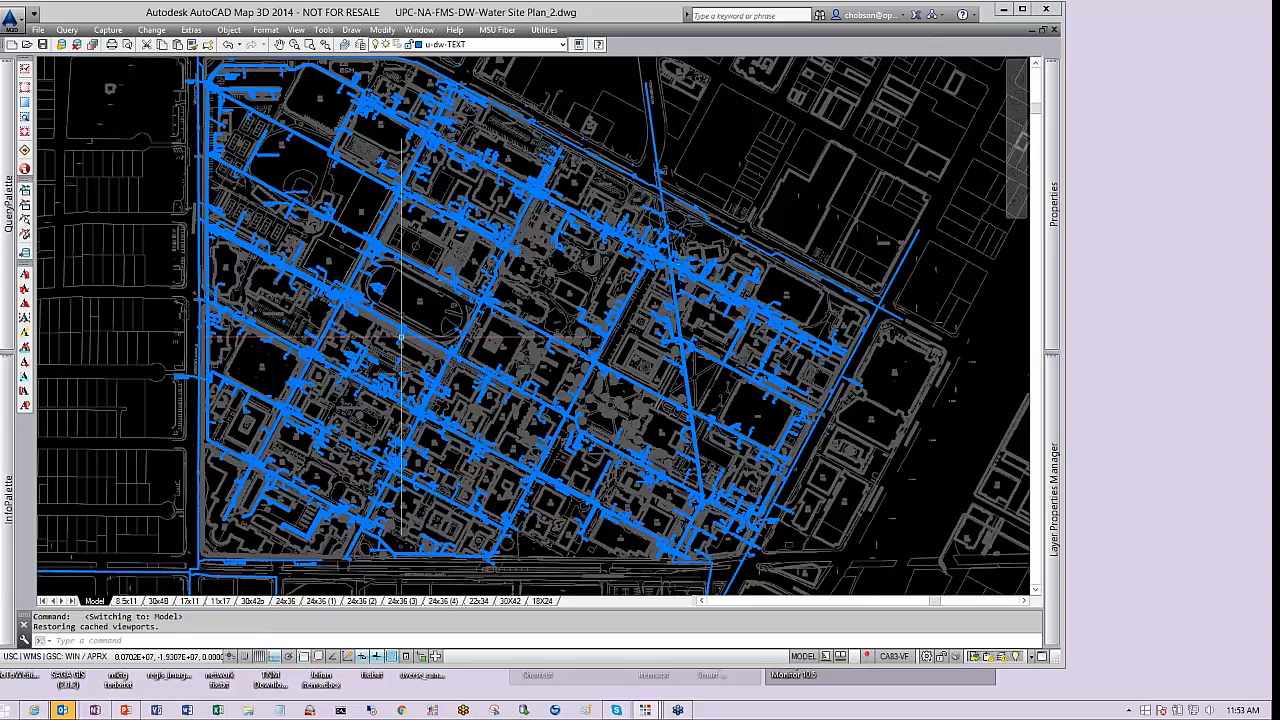
Zoom in at the McClintock Avenue and Hellman Way intersection and open Properties for the selected water main
scroll(375, 230, "up", 6)
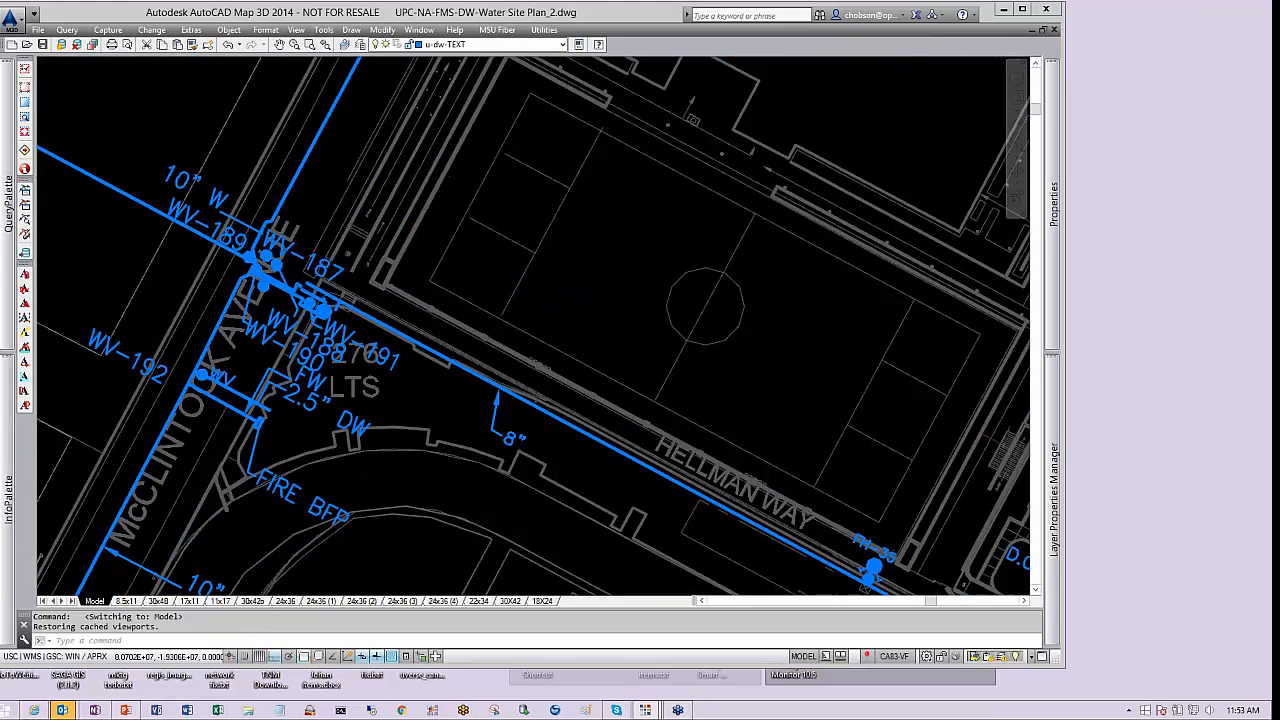
middle_click_drag(318, 355, 678, 363)
scroll(678, 363, "up", 2)
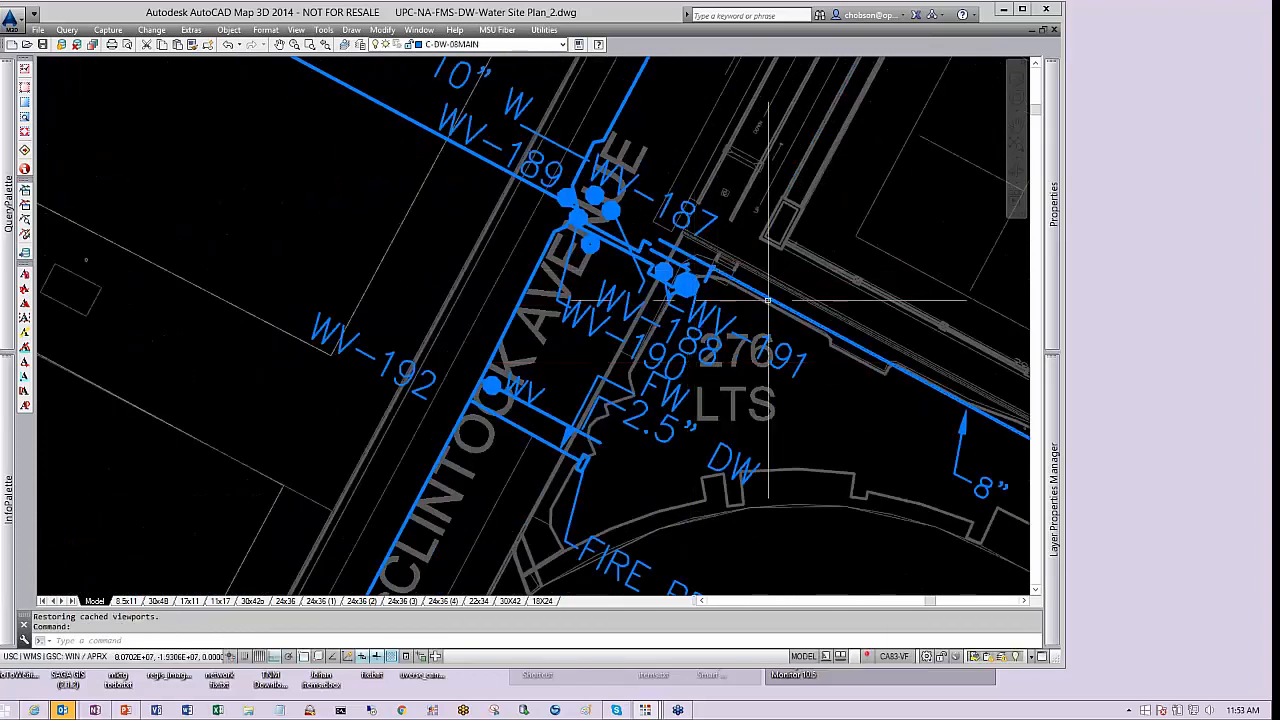
left_click(578, 45)
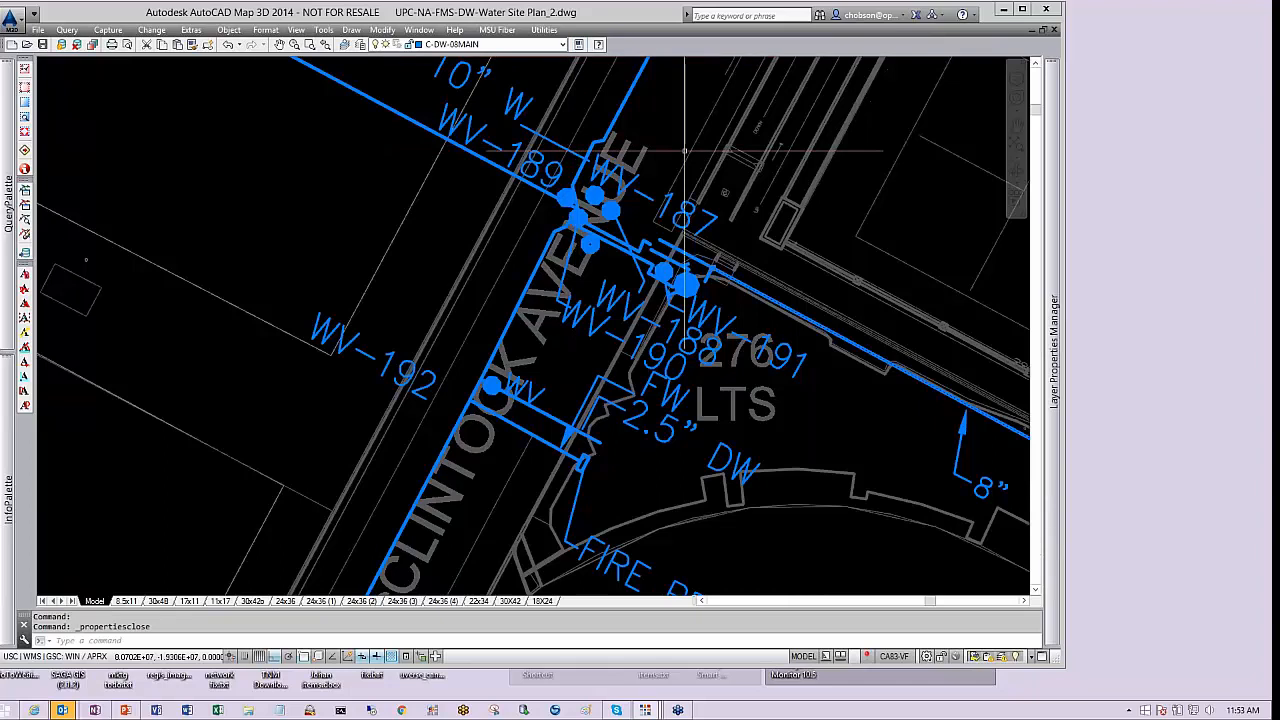
left_click(578, 45)
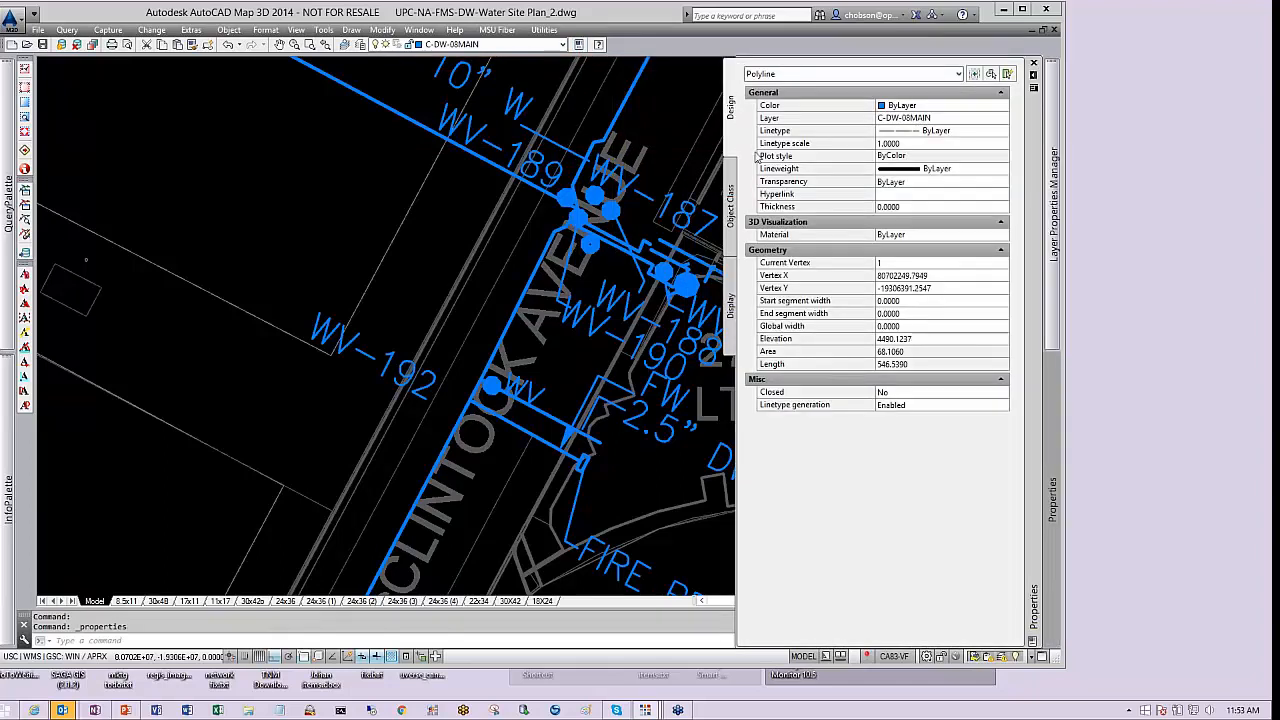
Examine the main's layer, elevation and length in the Properties palette, then close the palette
left_click(930, 118)
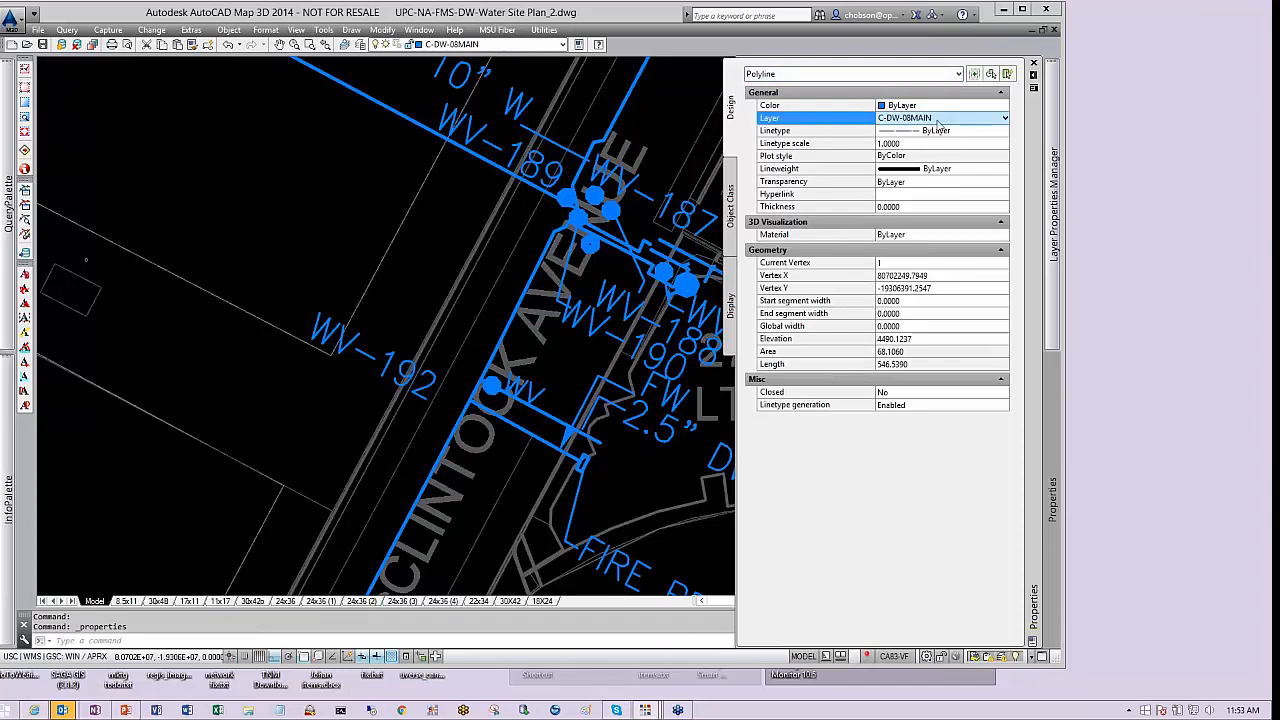
left_click(924, 340)
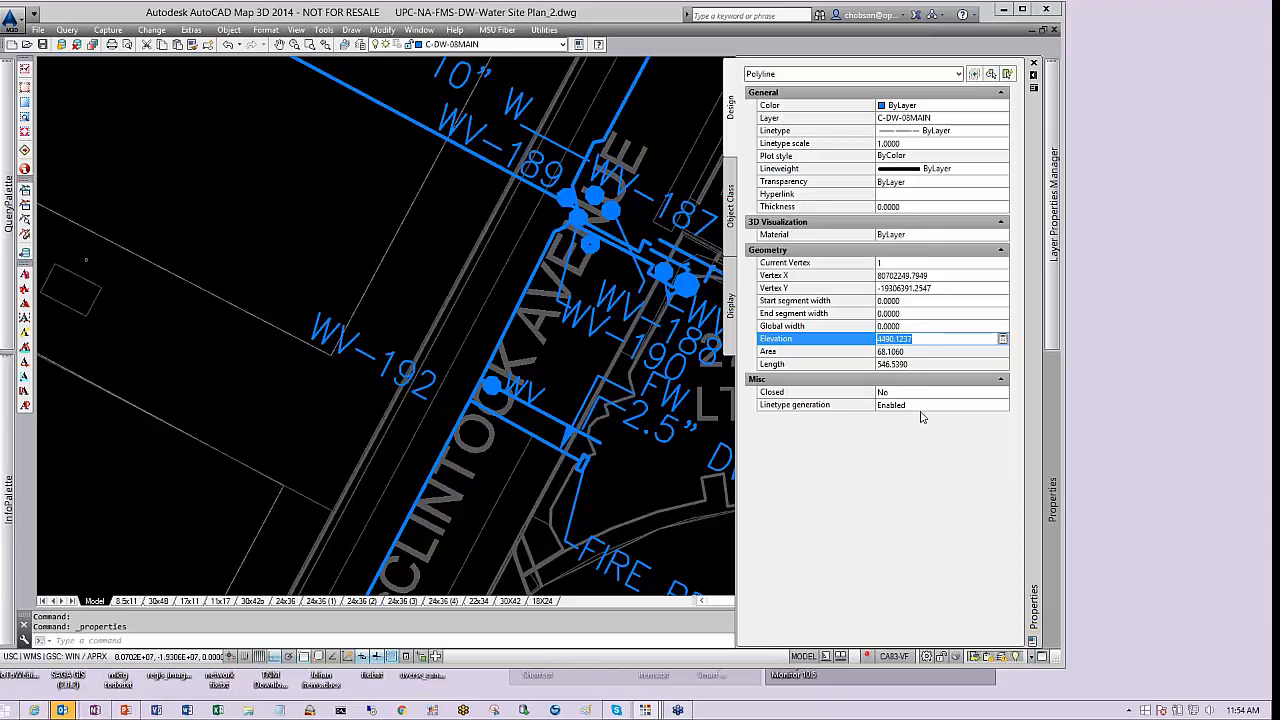
left_click(912, 365)
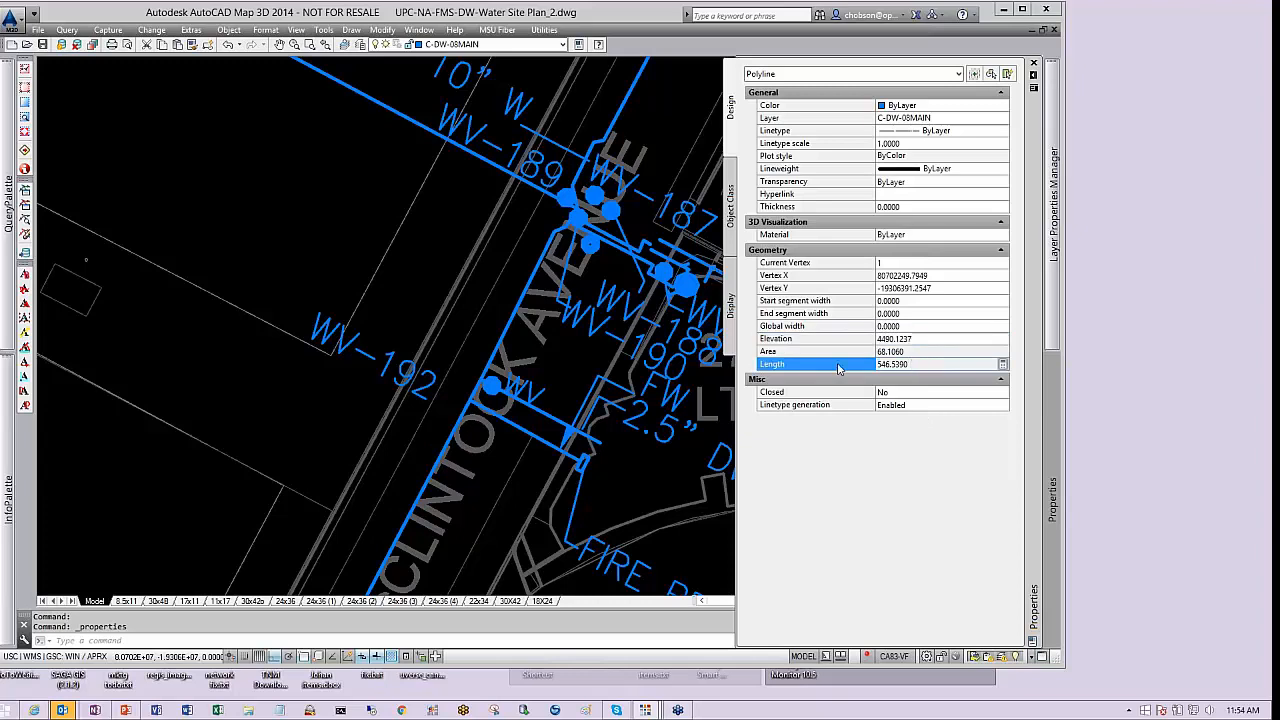
key("ctrl+1")
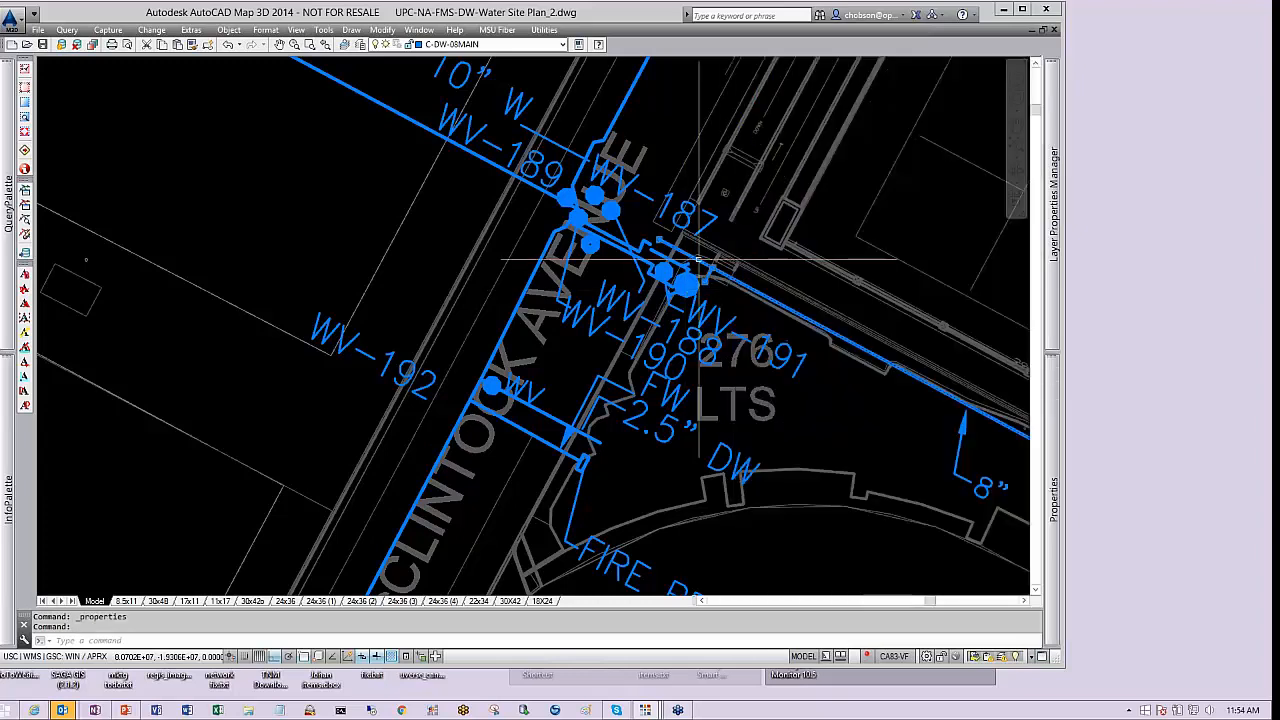
Select the valve symbols and labels at the intersection one at a time to check which layer each is on
scroll(698, 260, "up", 2)
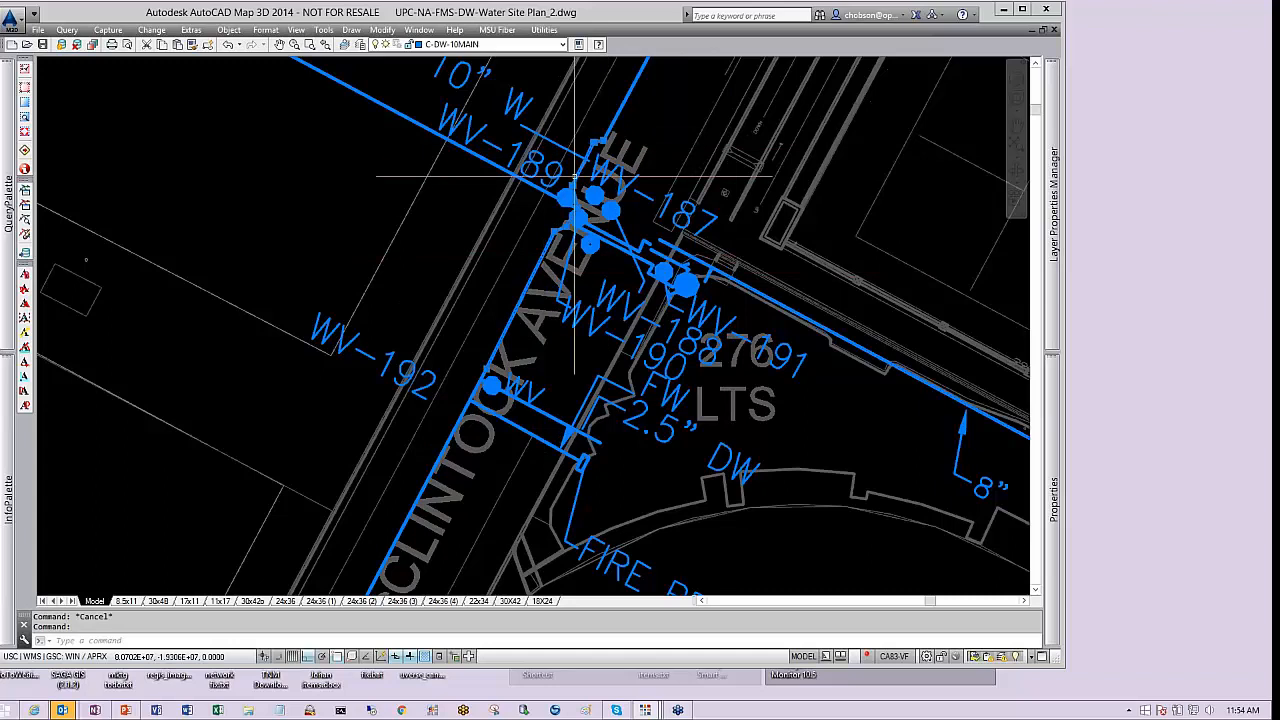
key("Escape")
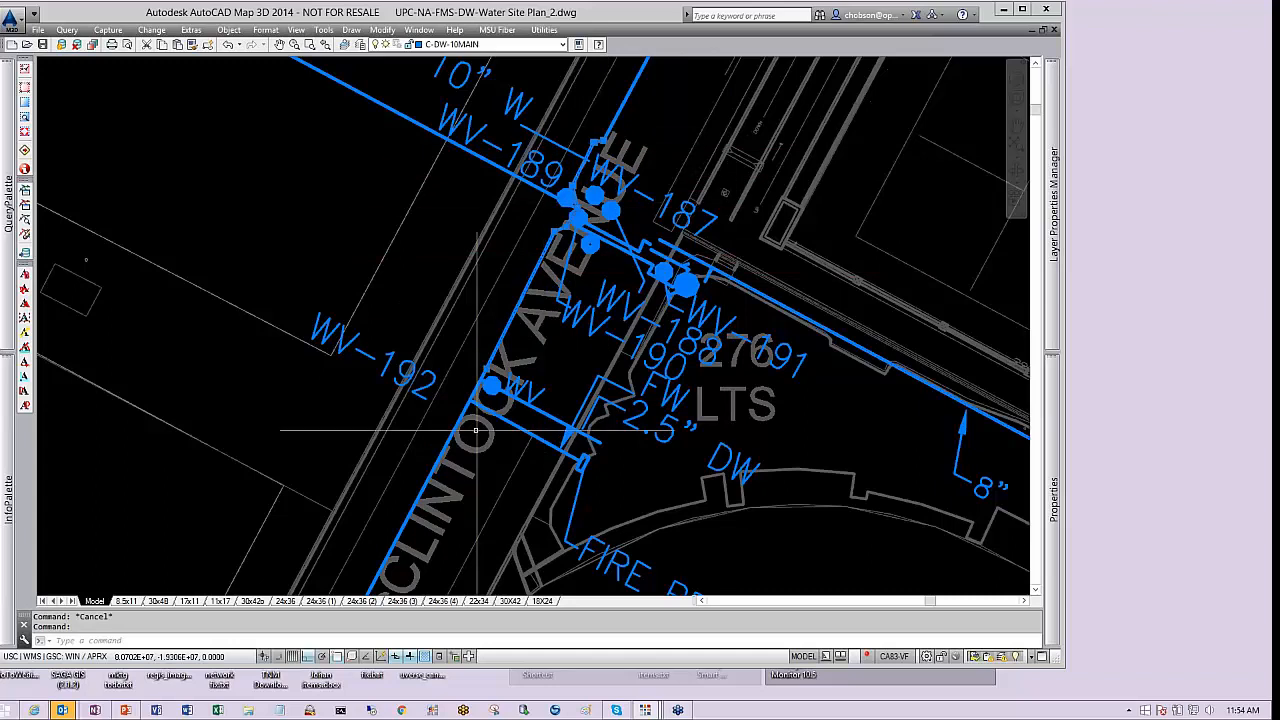
left_click(593, 238)
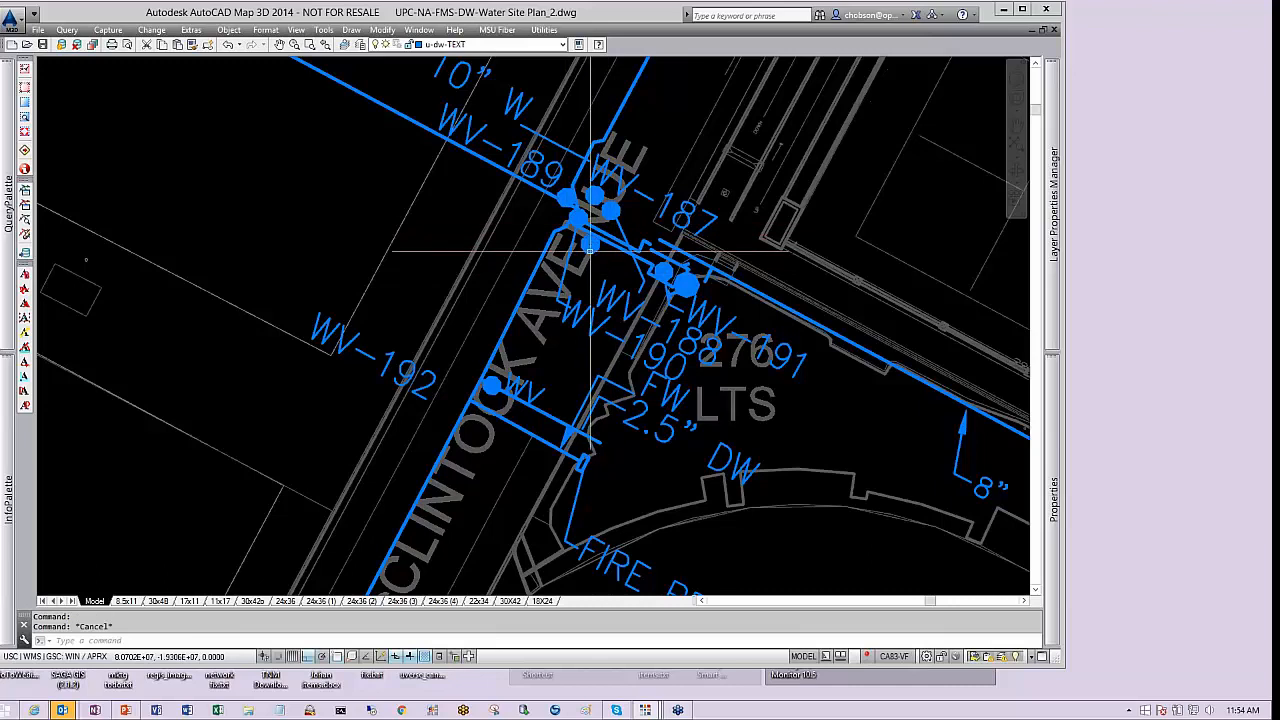
mouse_move(1057, 414)
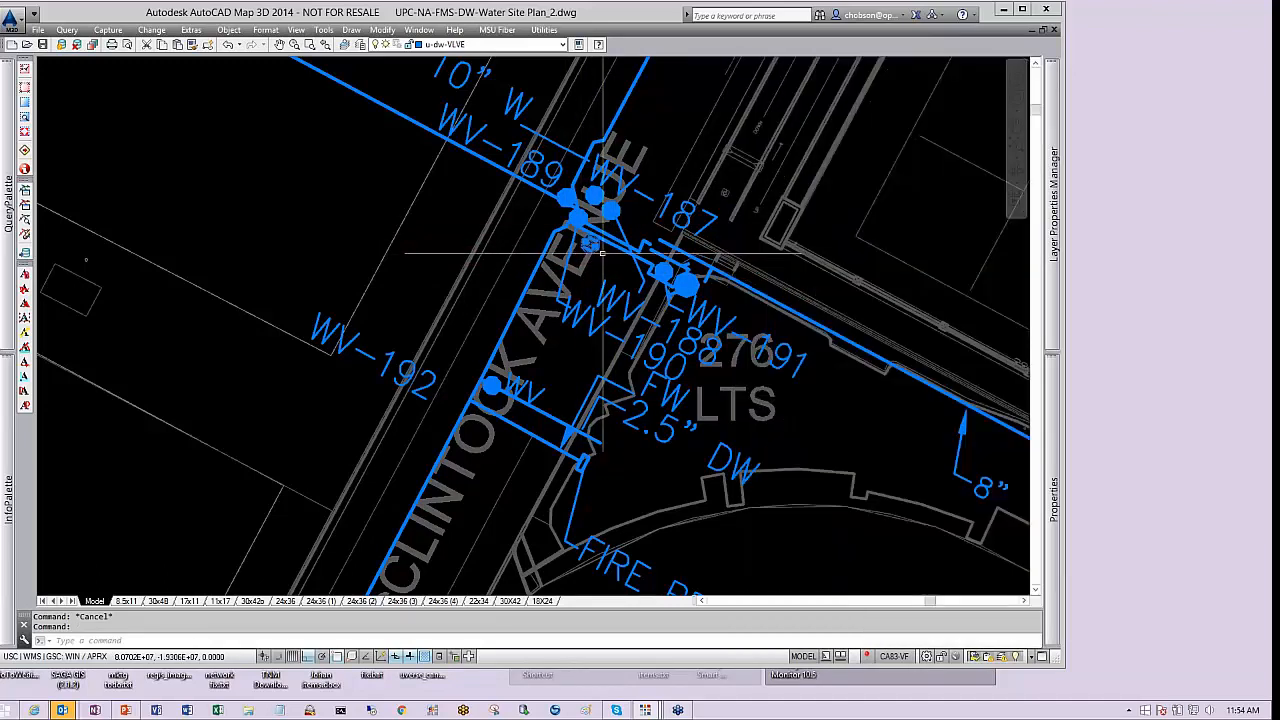
key("Escape")
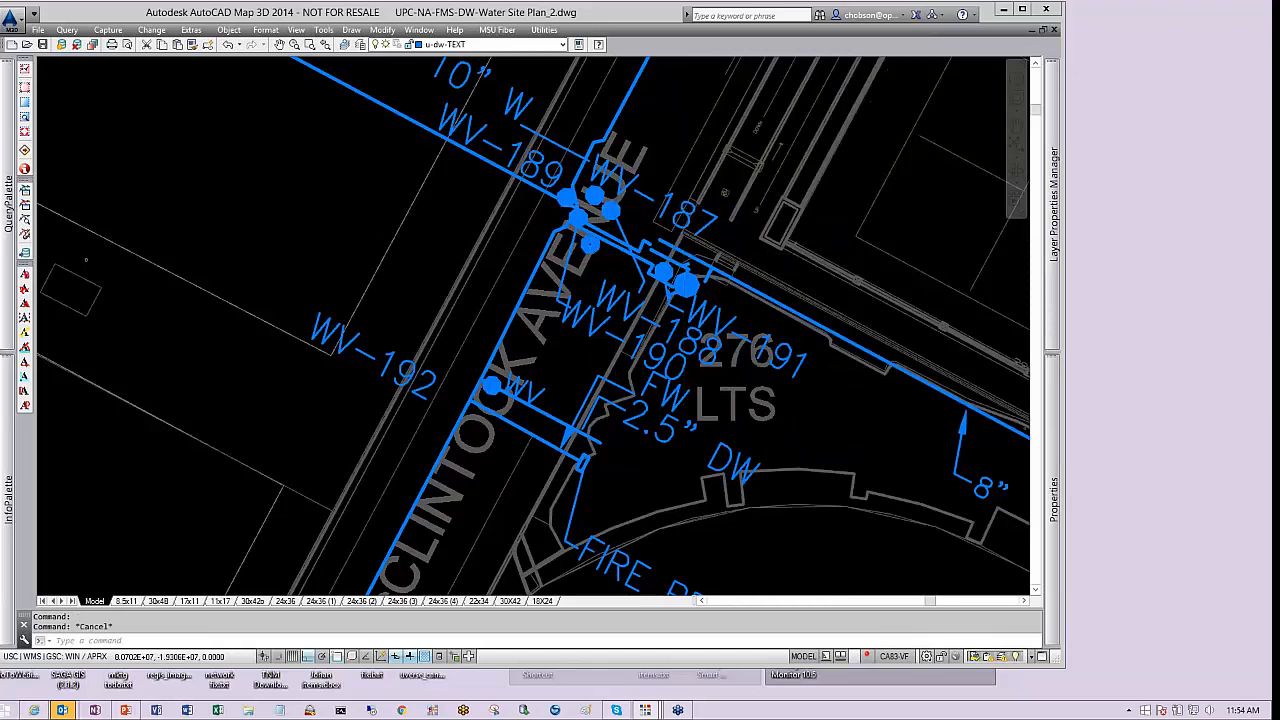
left_click(672, 238)
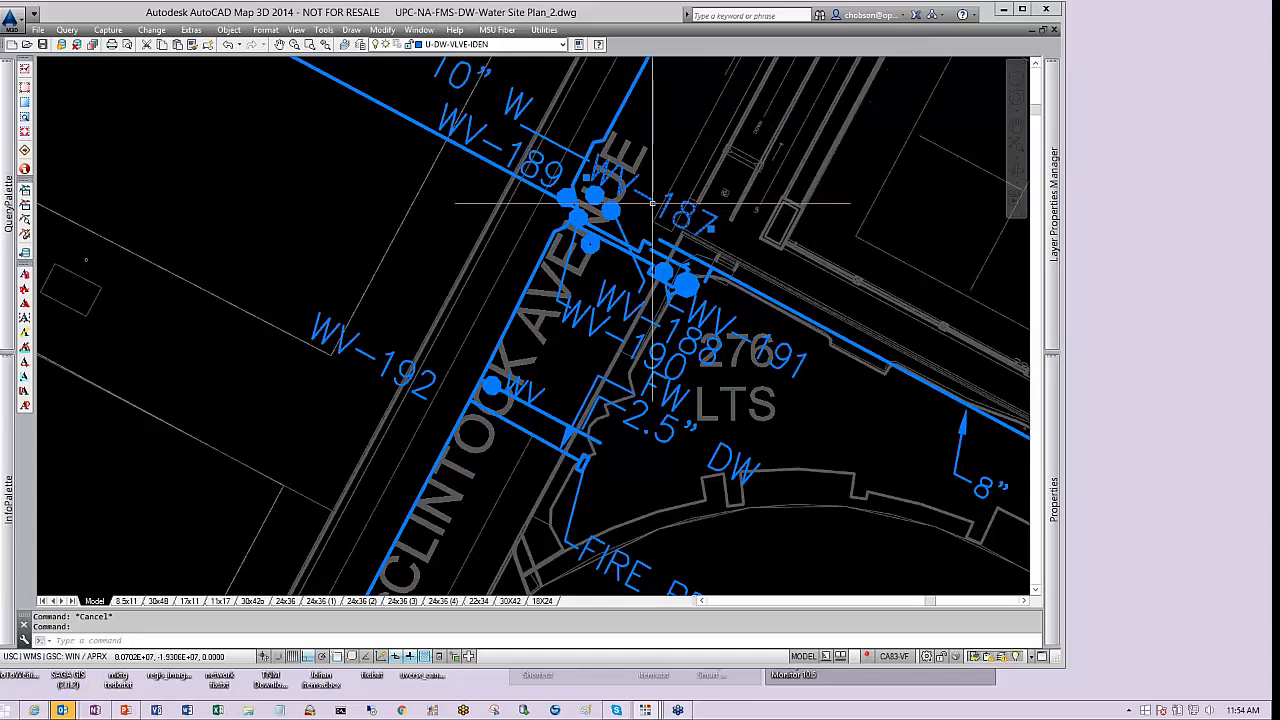
key("Escape")
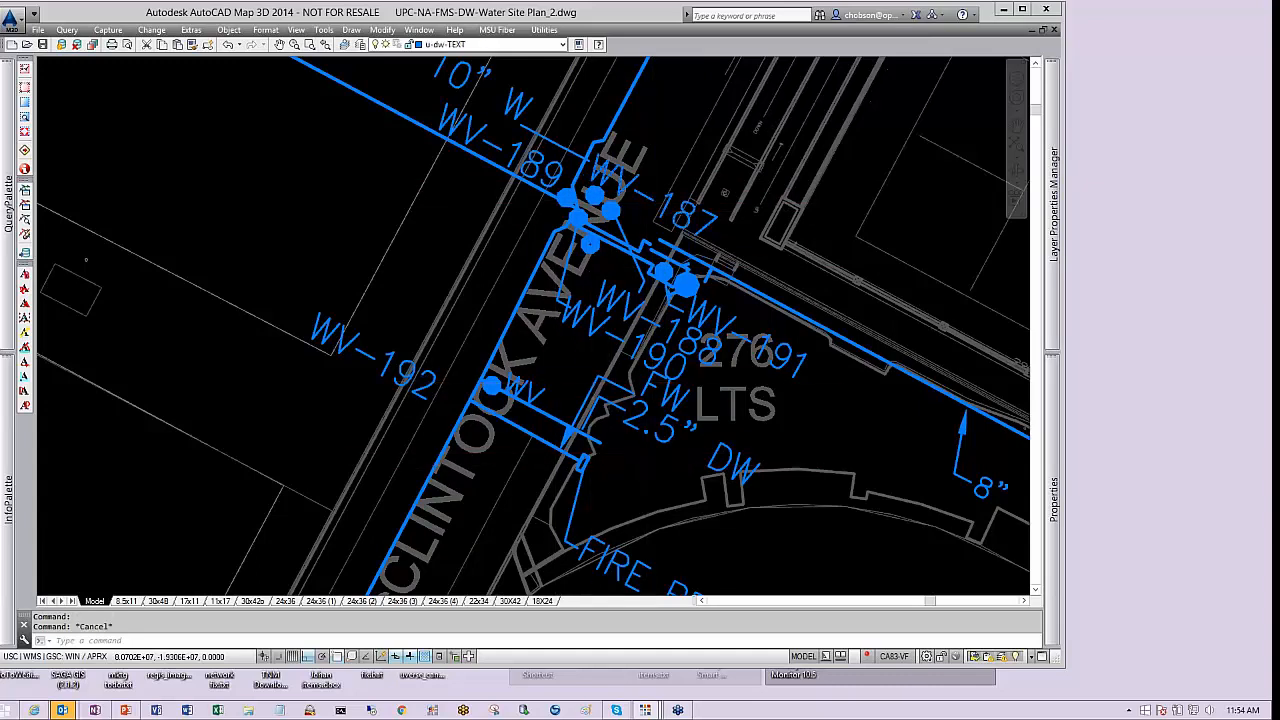
left_click(654, 386)
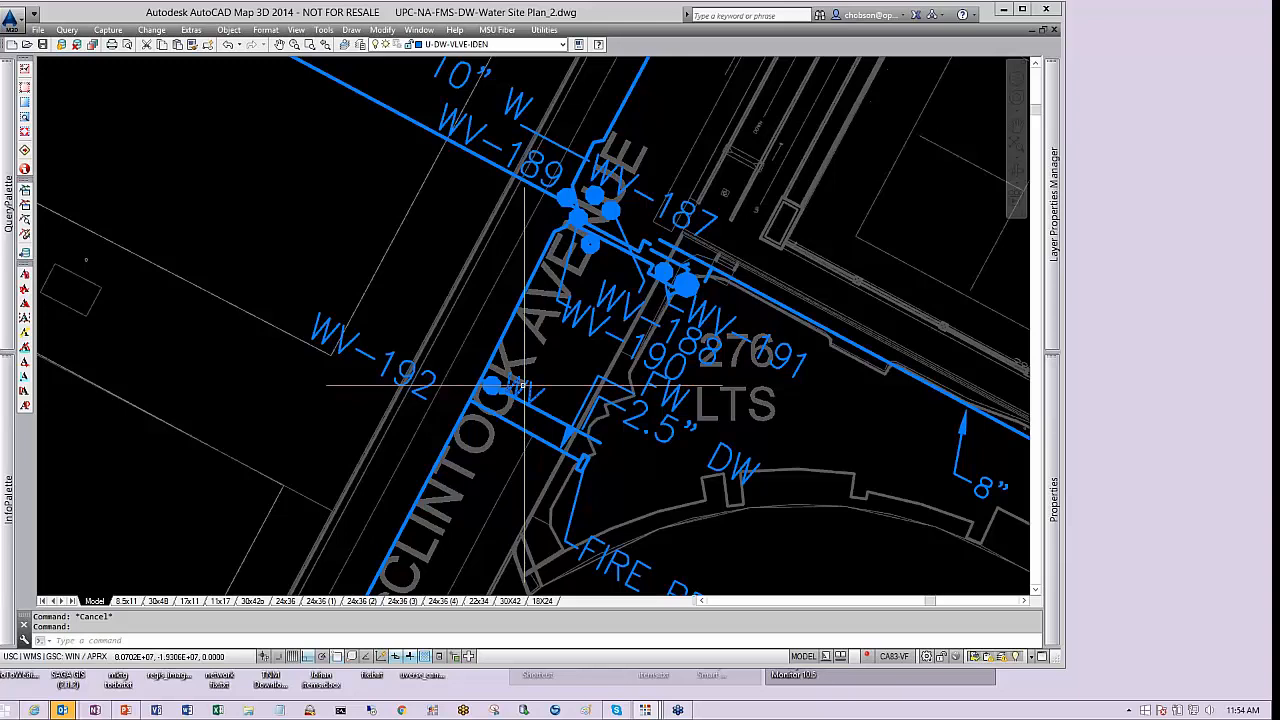
key("Escape")
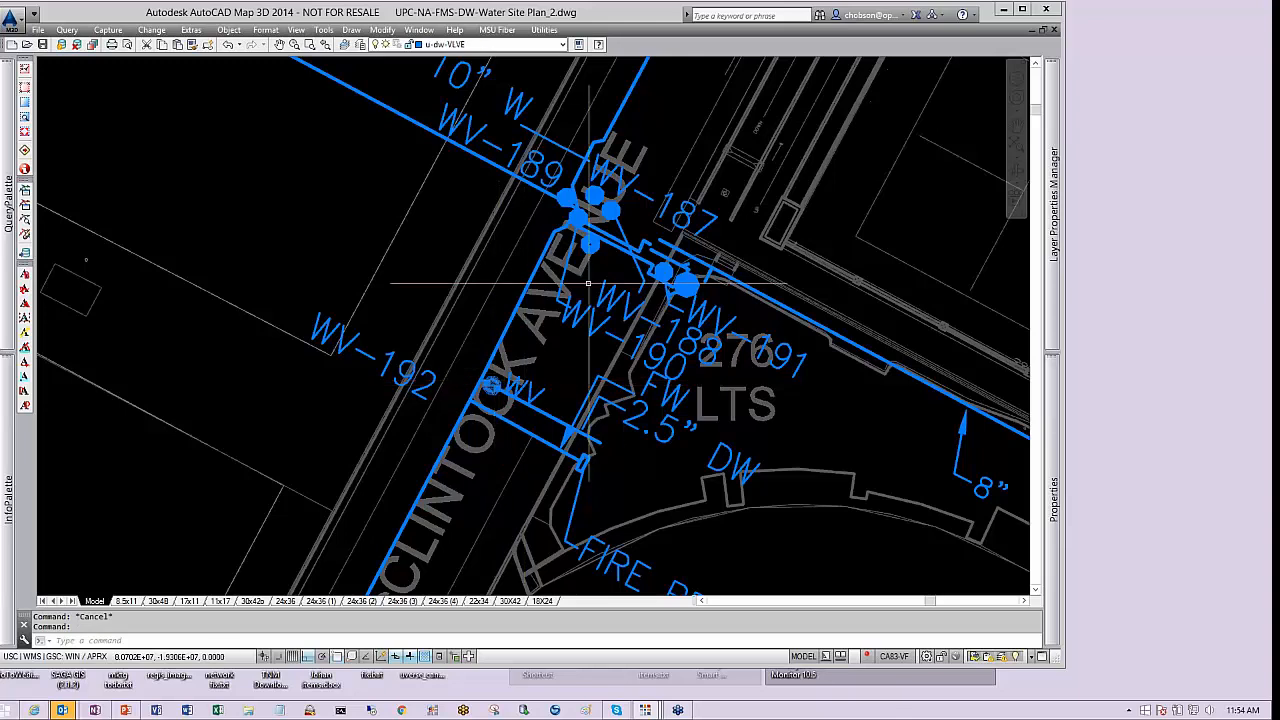
Move to Downey Way near Parking Lot K2 and inspect the properties of a water line polyline there
scroll(590, 279, "down", 8)
middle_click_drag(499, 358, 536, 132)
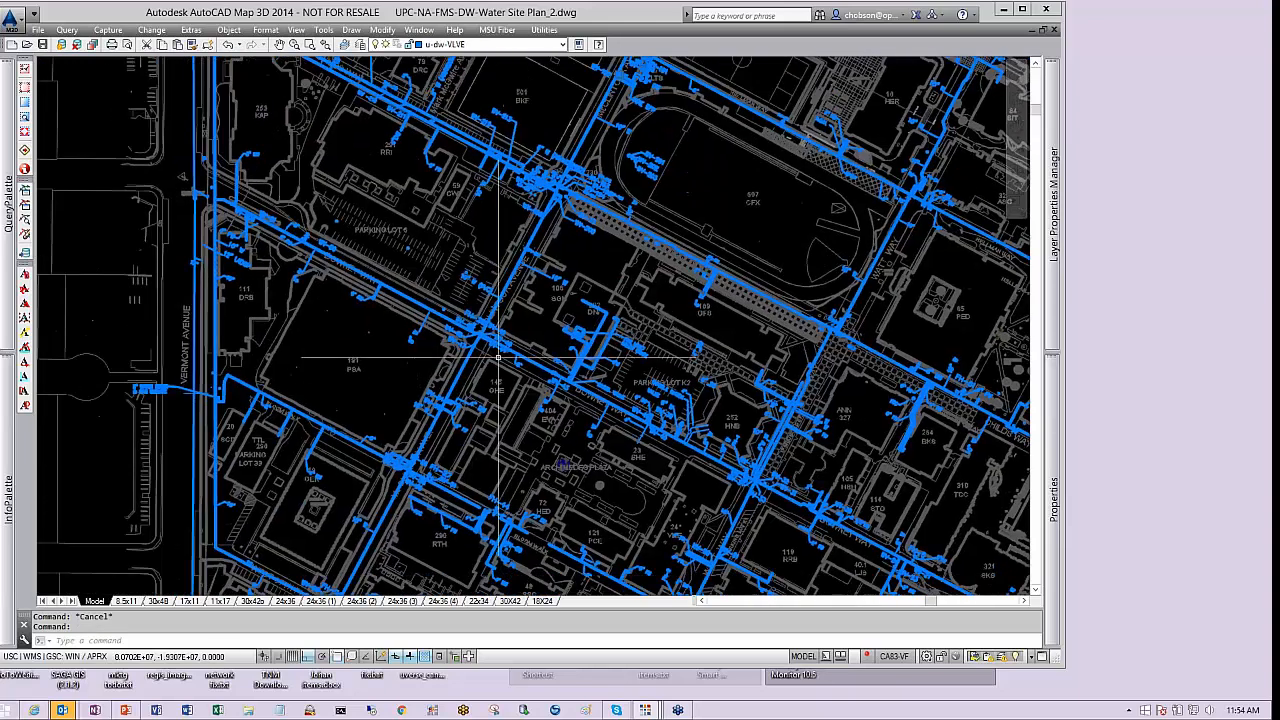
scroll(620, 302, "up", 5)
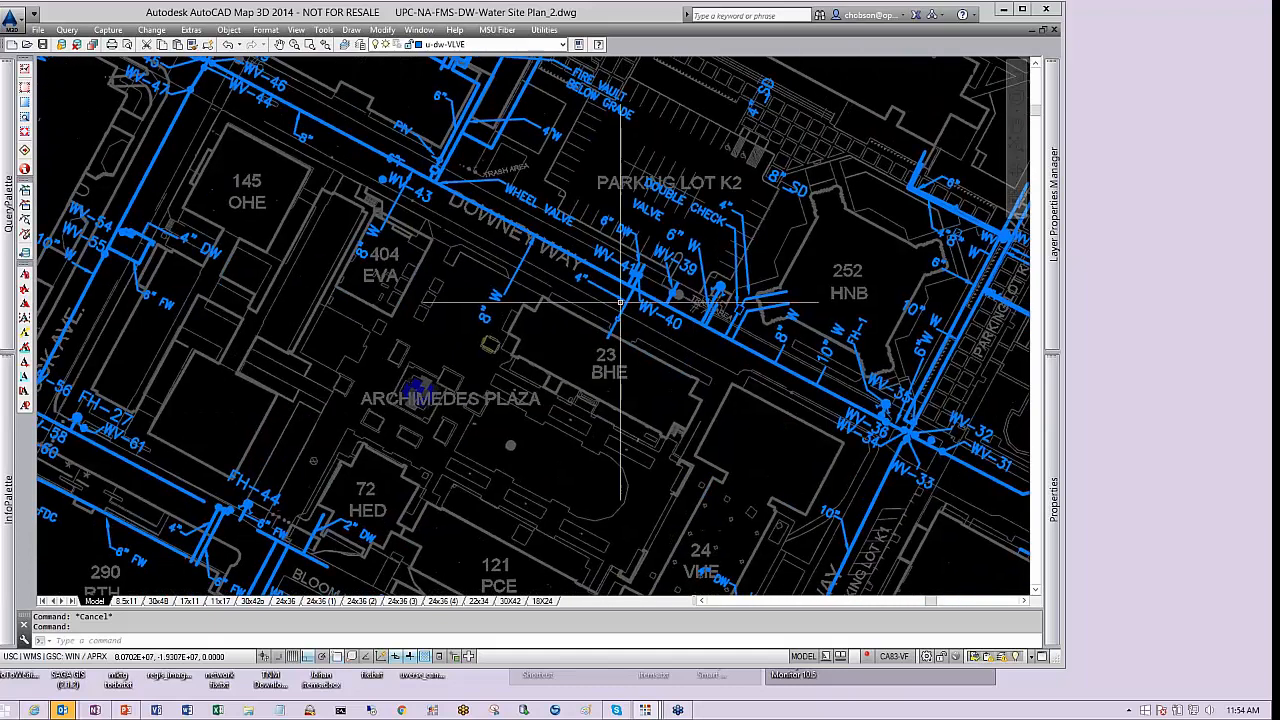
scroll(672, 284, "up", 2)
middle_click_drag(590, 313, 586, 379)
key("Escape")
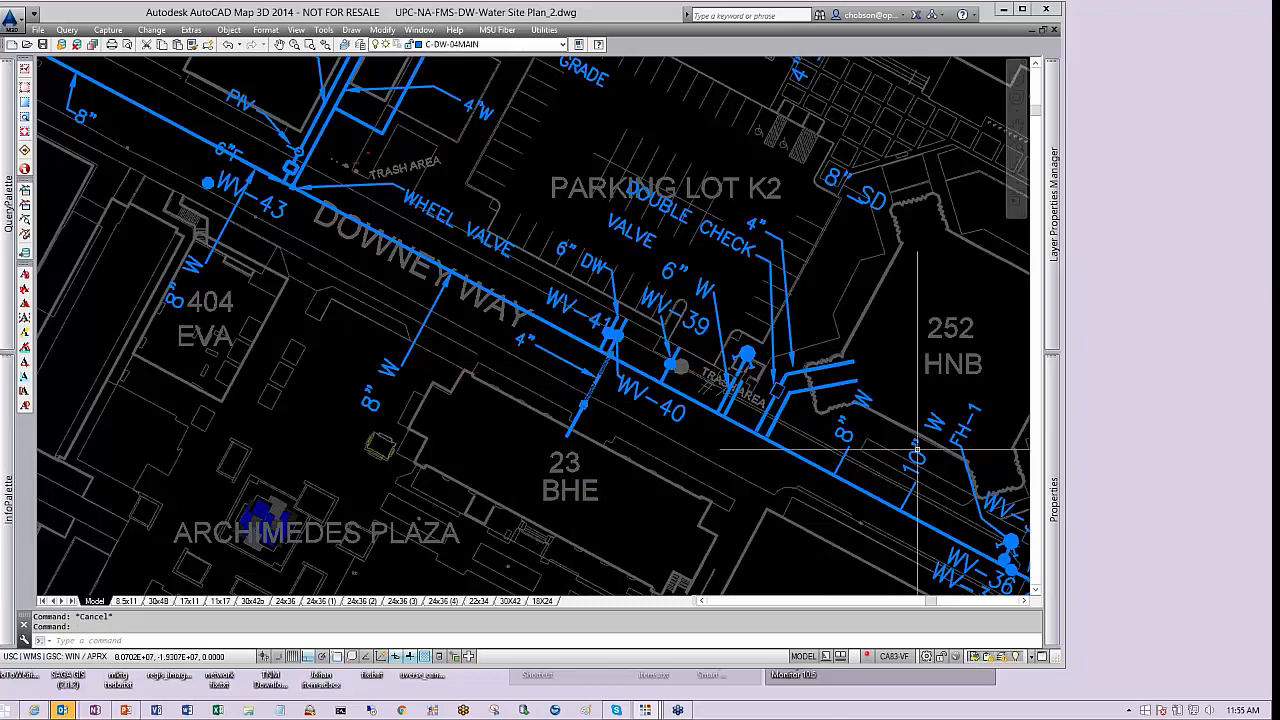
mouse_move(1051, 442)
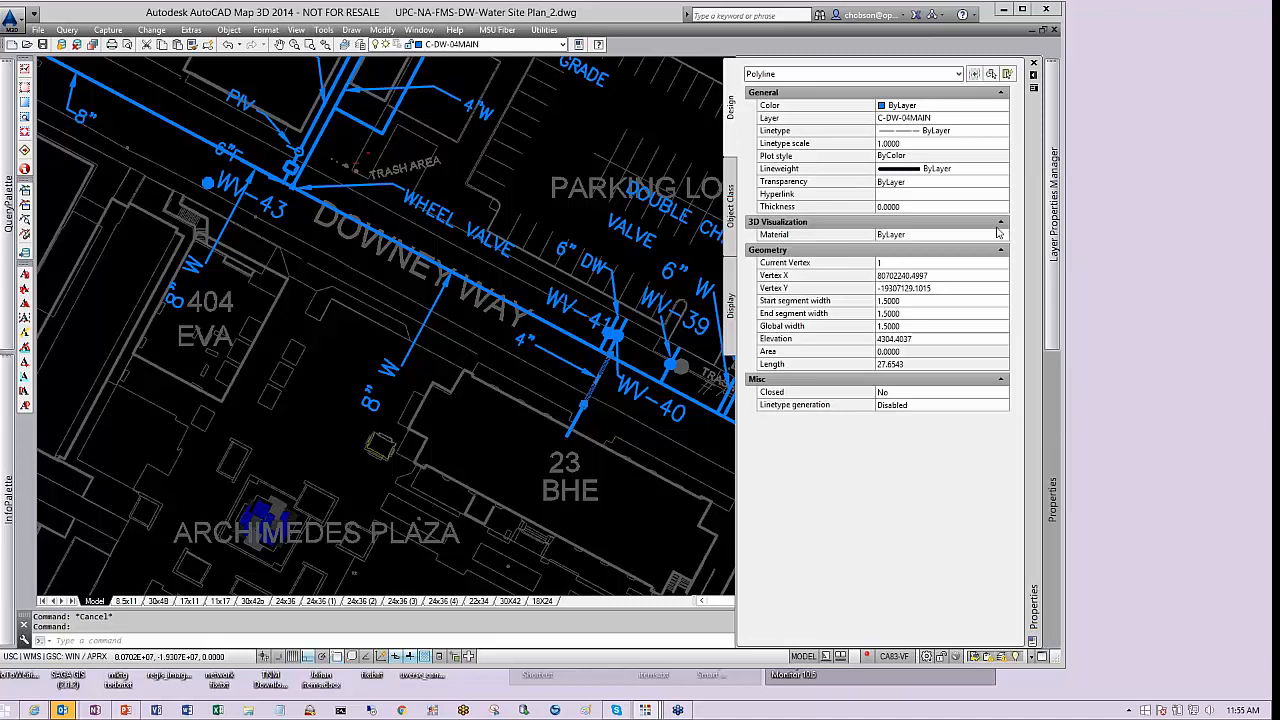
left_click(933, 119)
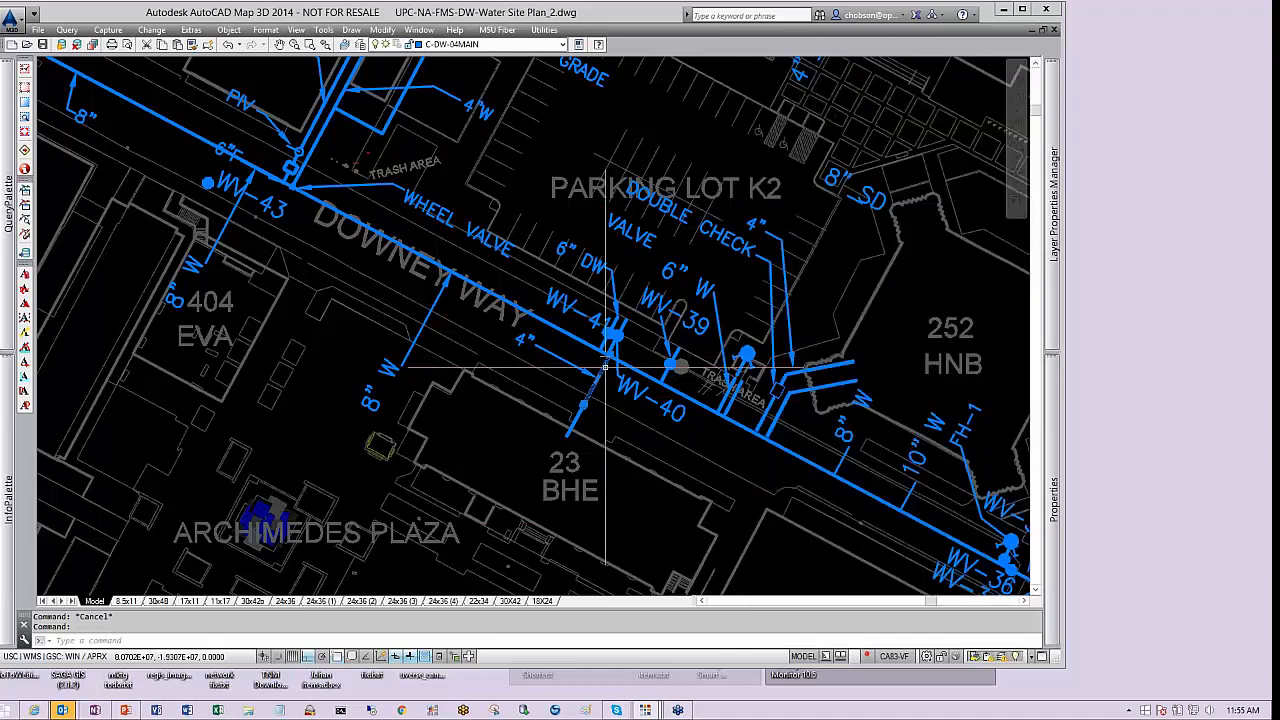
key("Escape")
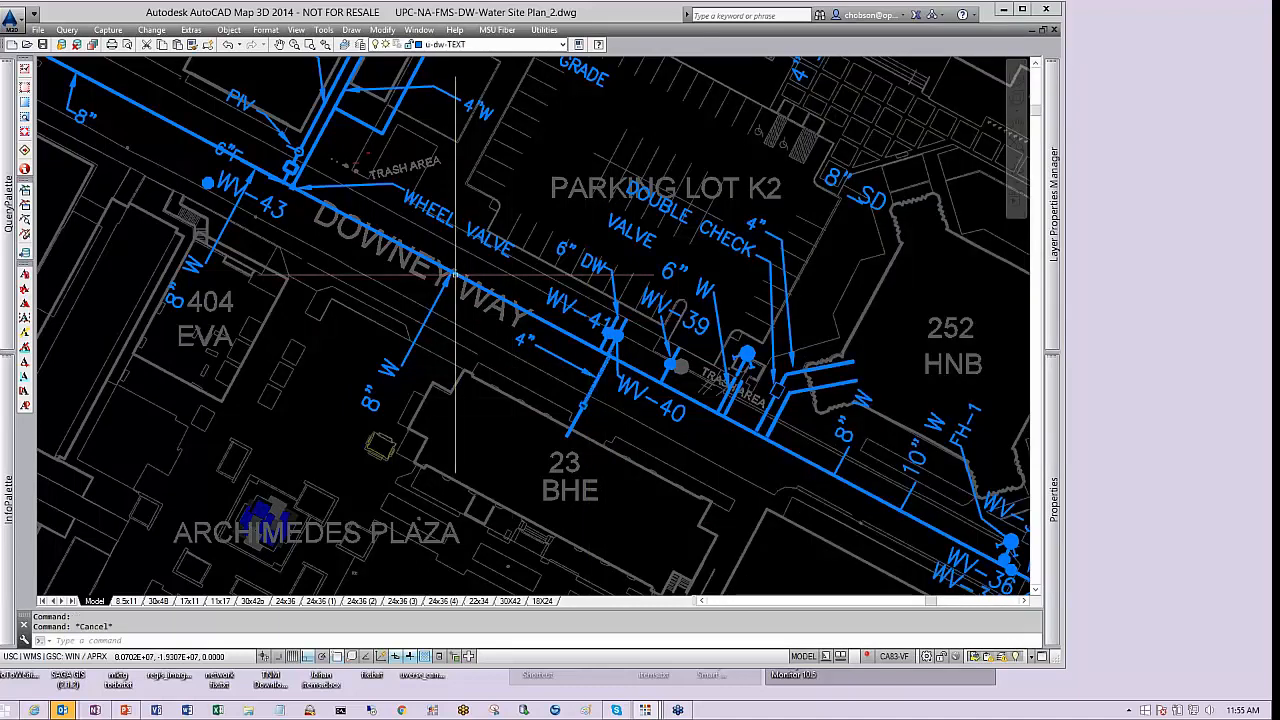
Select the 8-inch main along Downey Way and review its properties
left_click(456, 275)
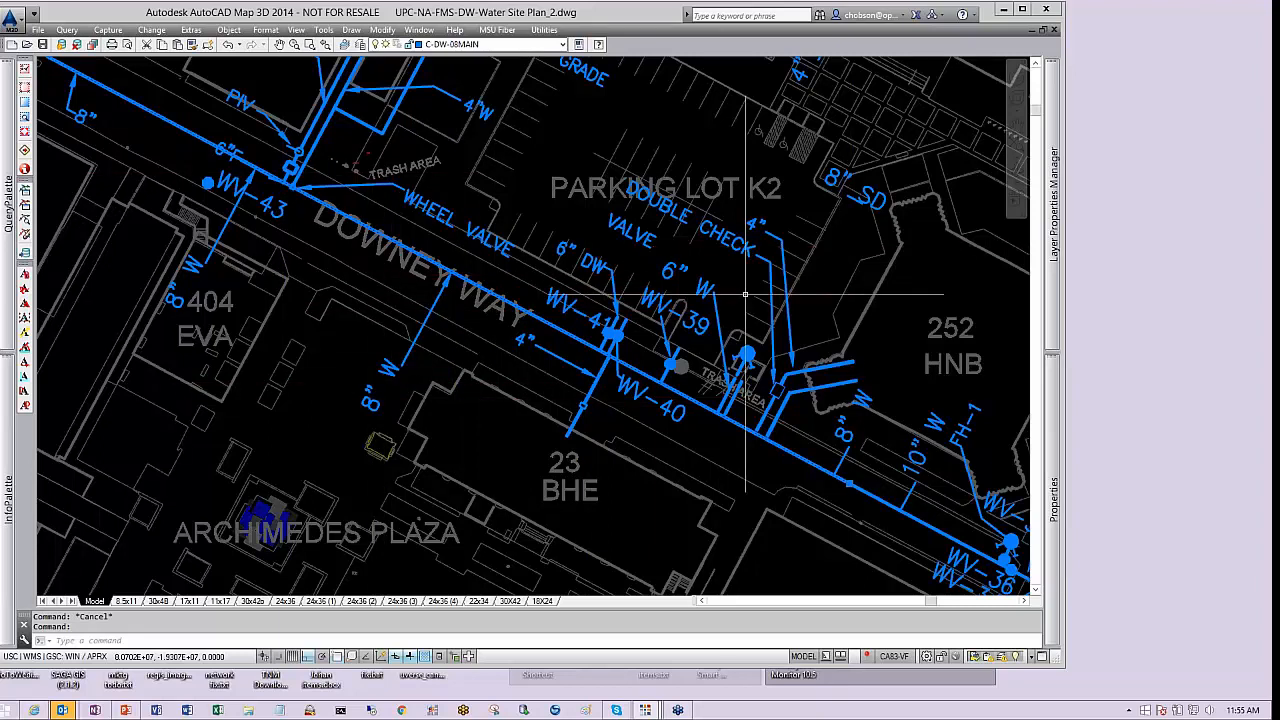
mouse_move(1053, 404)
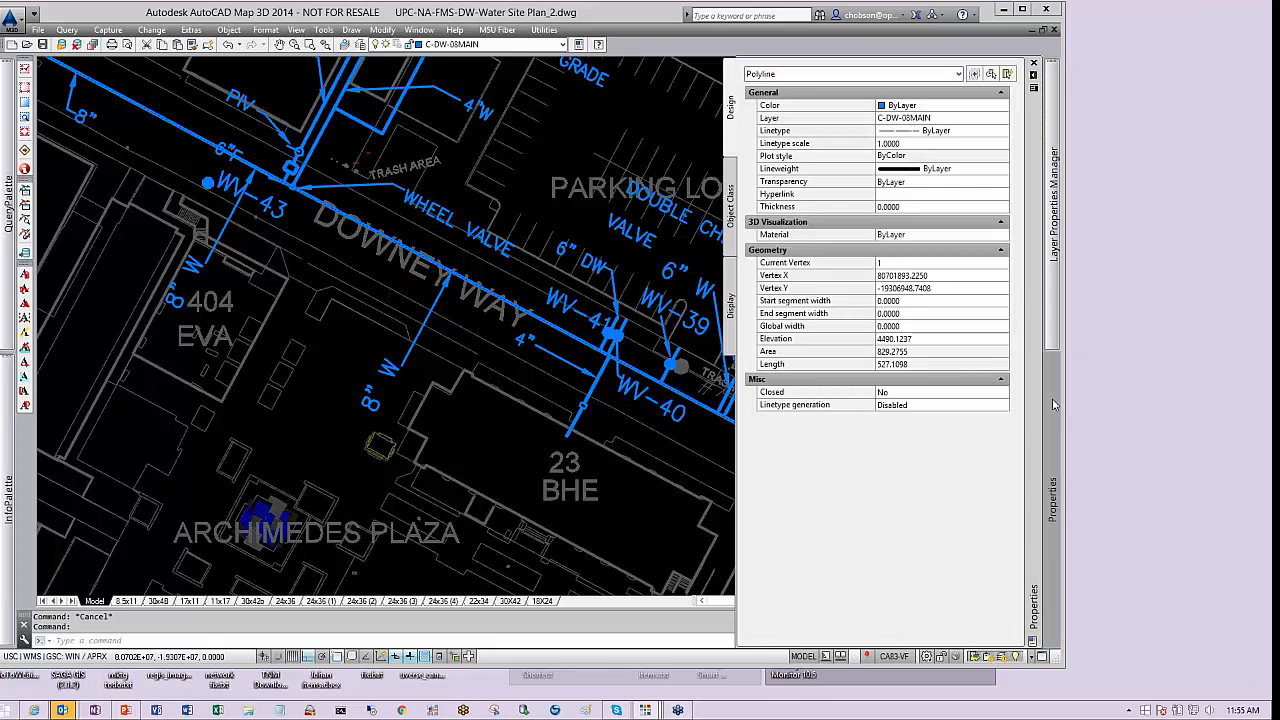
key("Escape")
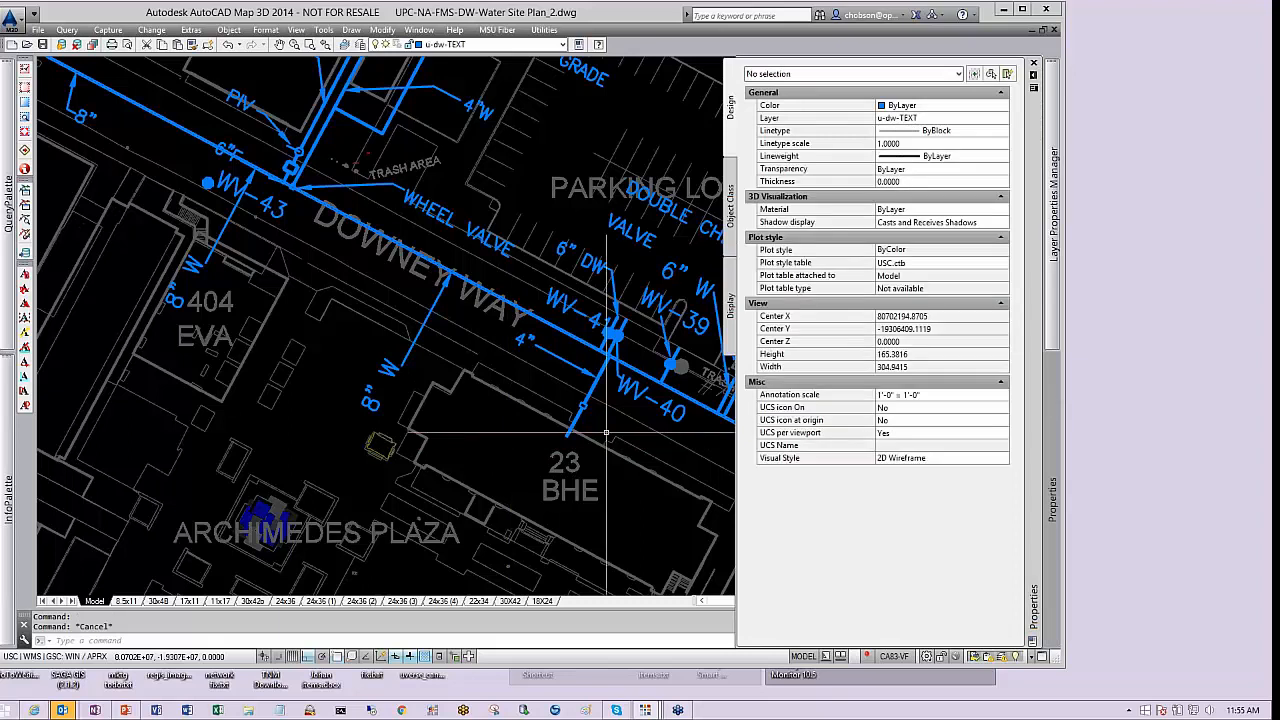
Navigate along West 37th Place to examine the water mains, valves and hydrants
scroll(532, 455, "down", 3)
middle_click_drag(387, 489, 638, 286)
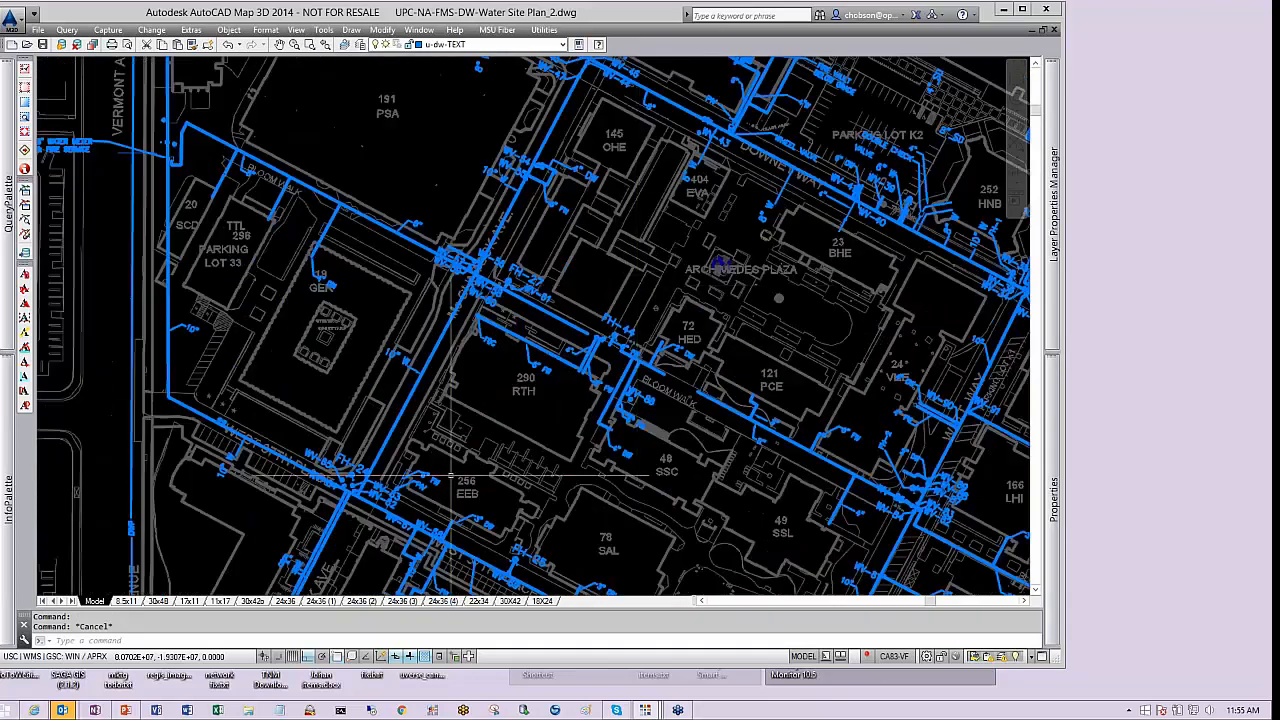
middle_click_drag(389, 452, 397, 390)
scroll(400, 395, "up", 6)
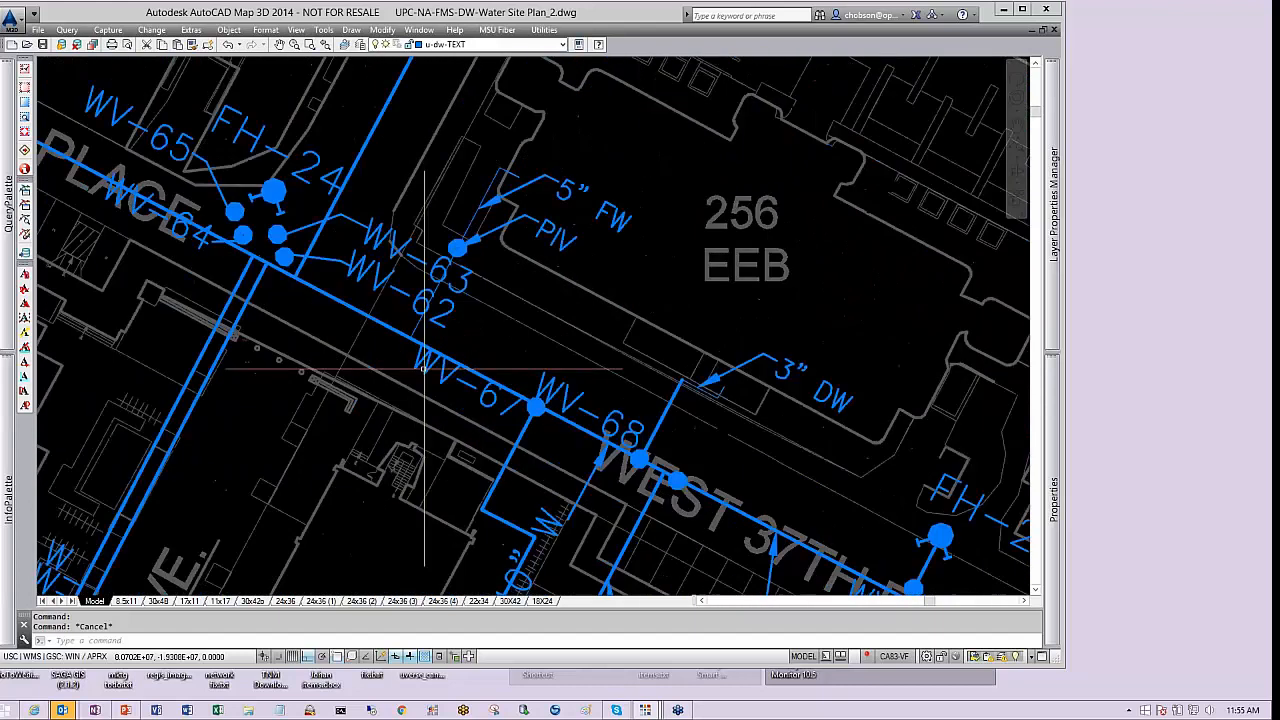
scroll(452, 421, "down", 2)
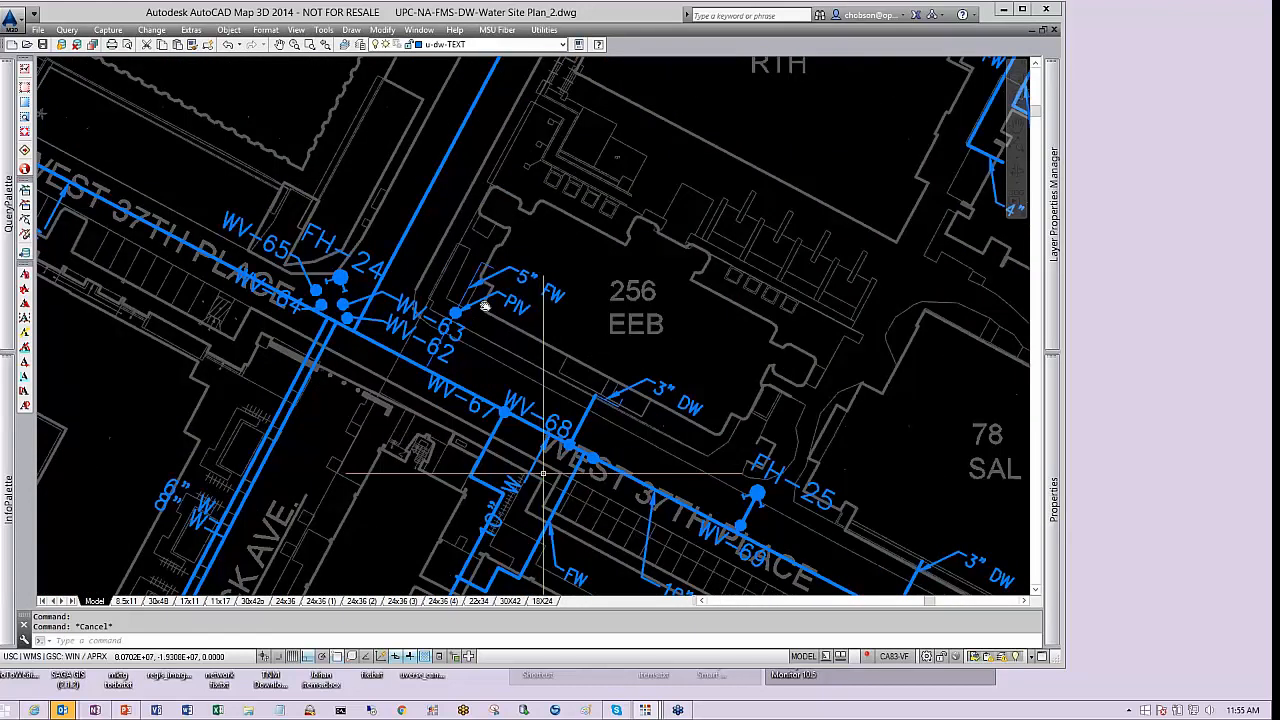
middle_click_drag(543, 472, 458, 252)
middle_click_drag(770, 395, 475, 334)
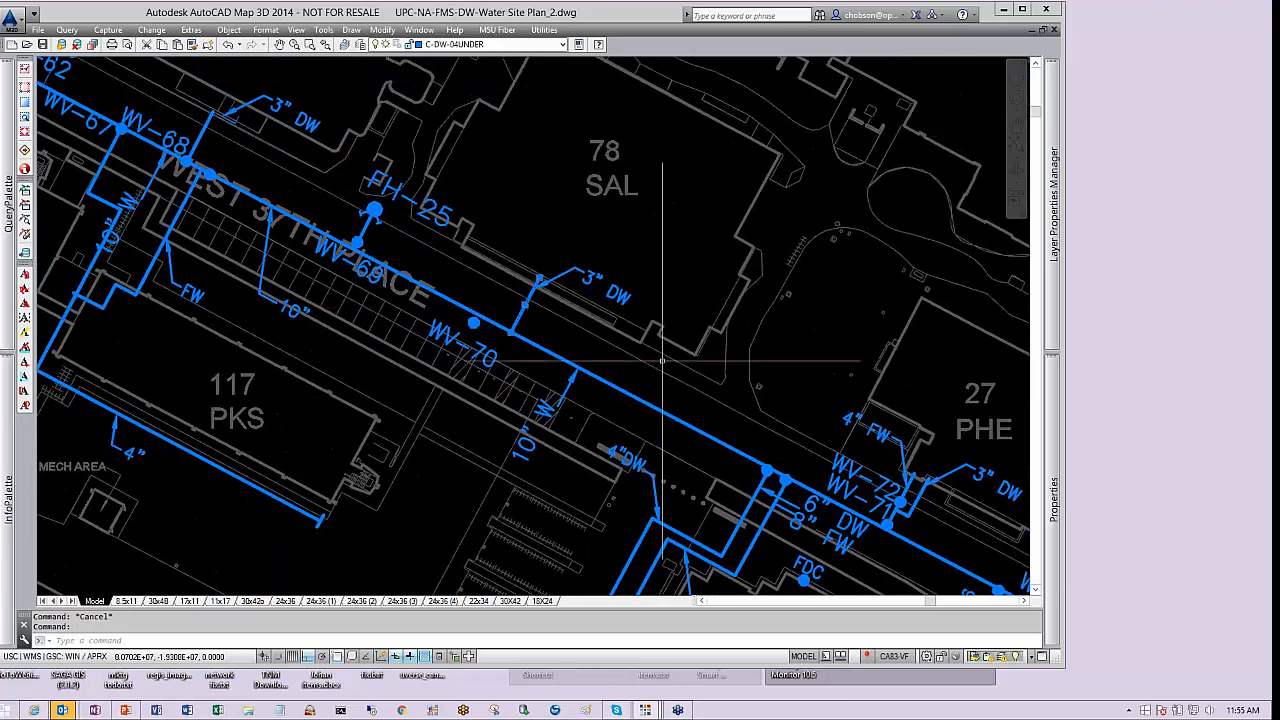
Switch to the 30X42 layout to view the full sheet, then return to model space
key("Escape")
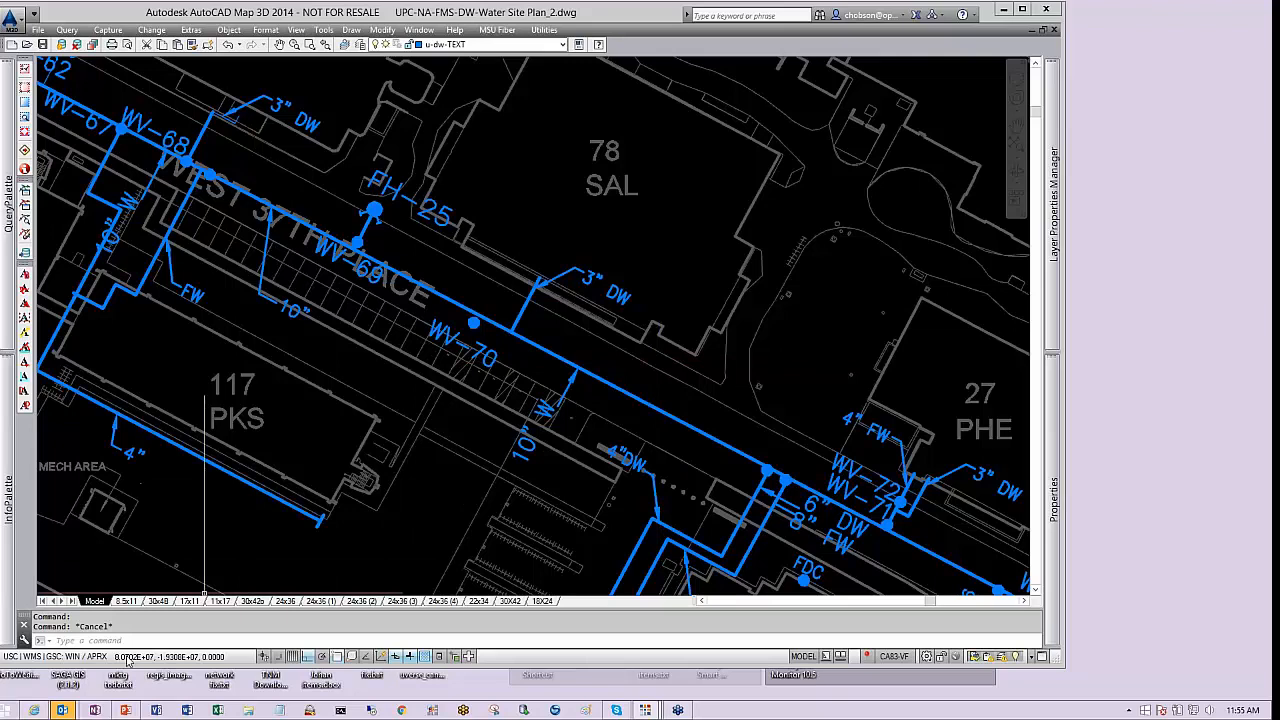
left_click(510, 600)
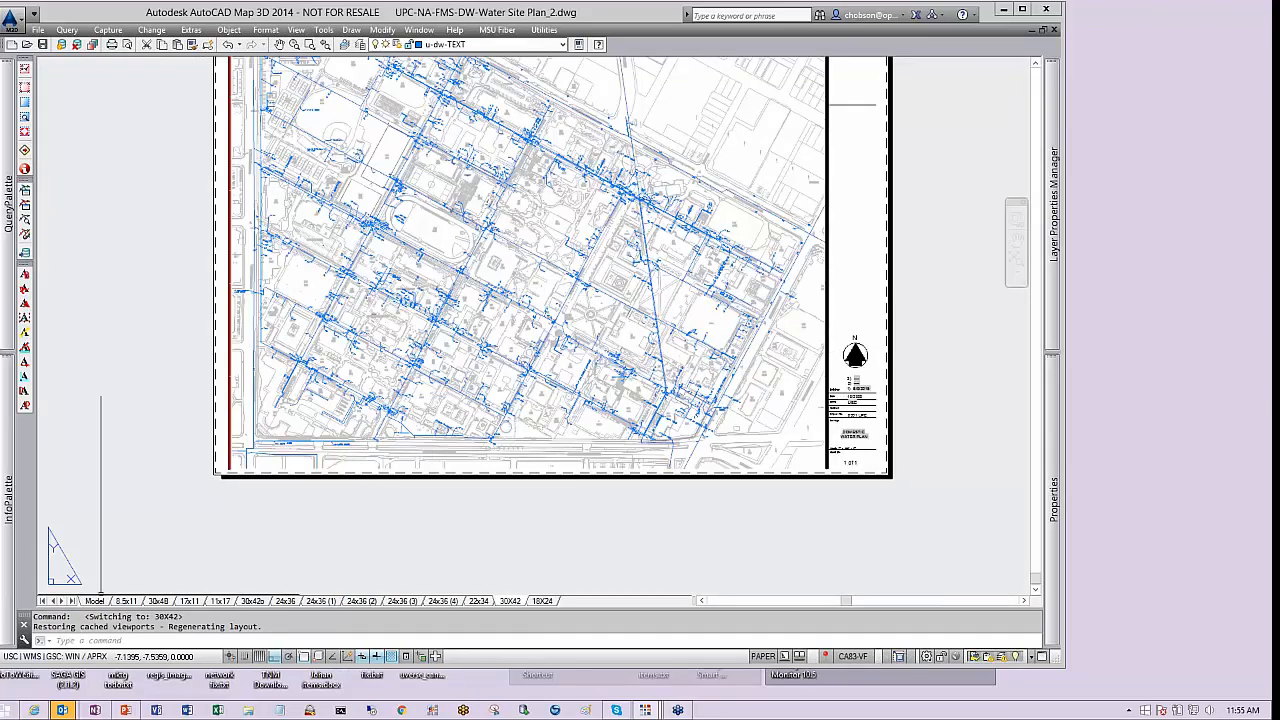
left_click(94, 601)
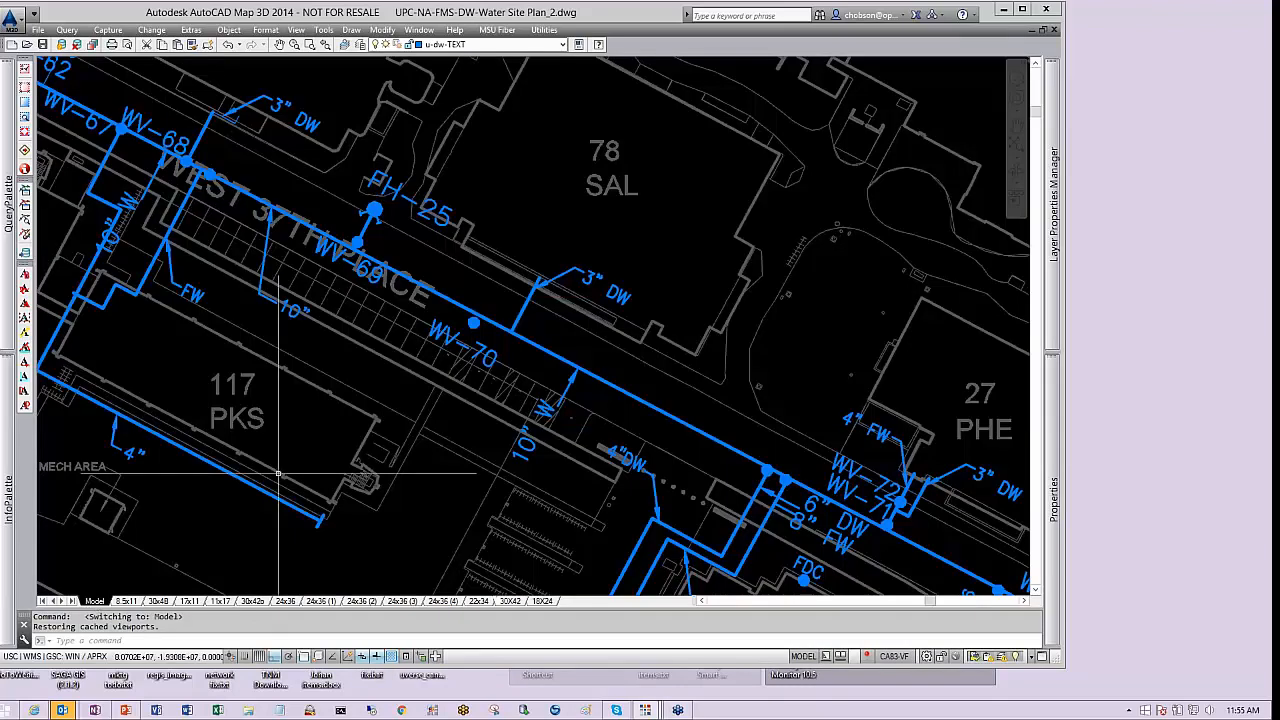
Zoom out over the campus, then into the main near building 41 MRF, selecting the main and a valve to check their layers
scroll(690, 310, "down", 10)
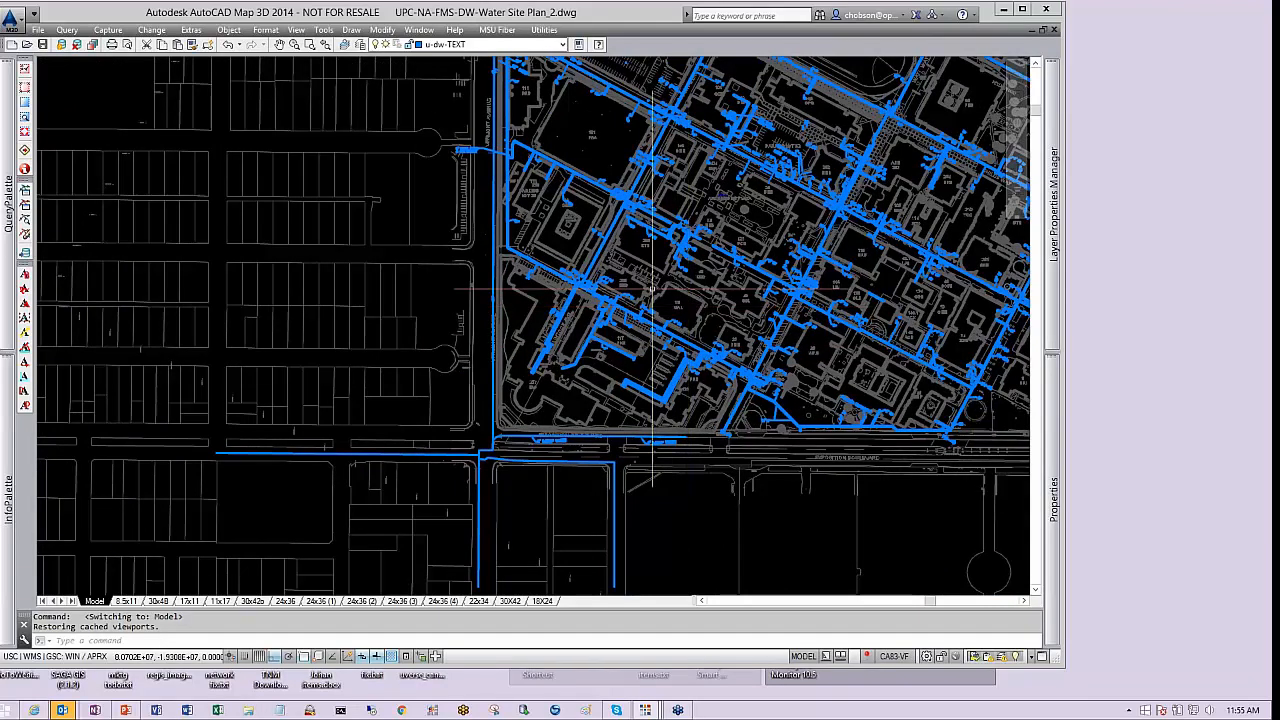
scroll(688, 306, "up", 2)
scroll(688, 306, "down", 5)
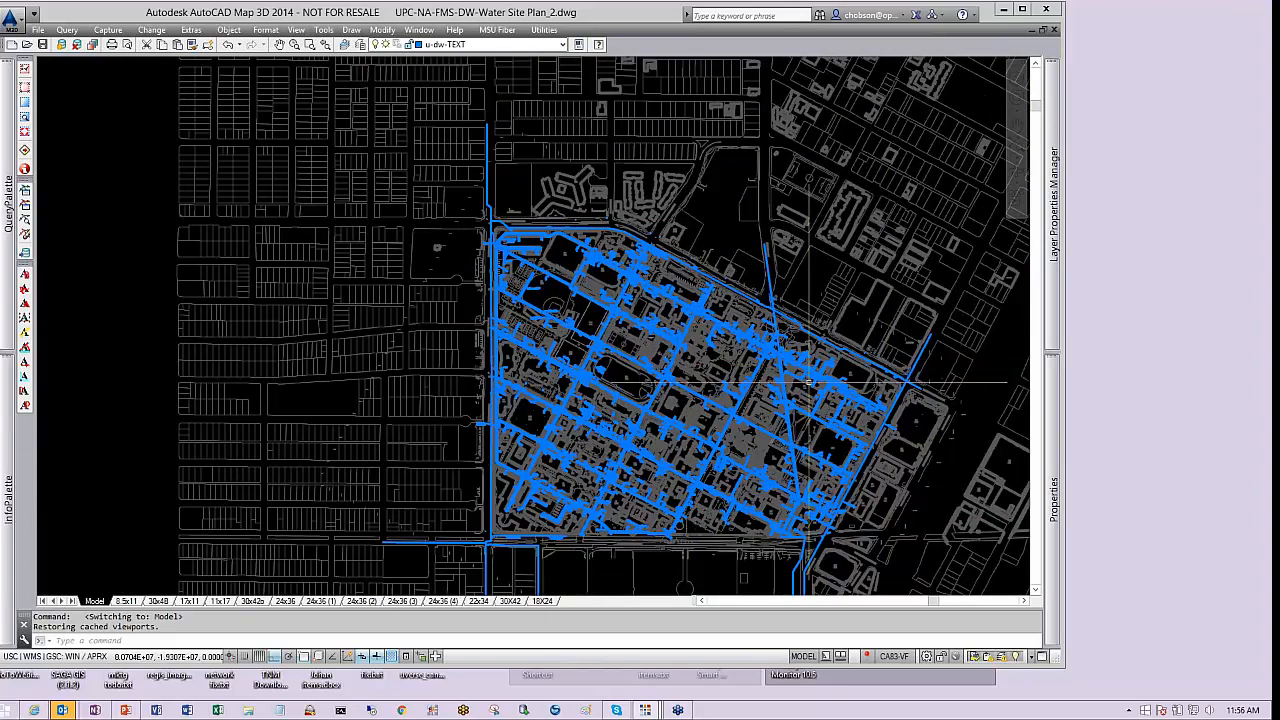
scroll(760, 360, "up", 10)
scroll(784, 363, "up", 3)
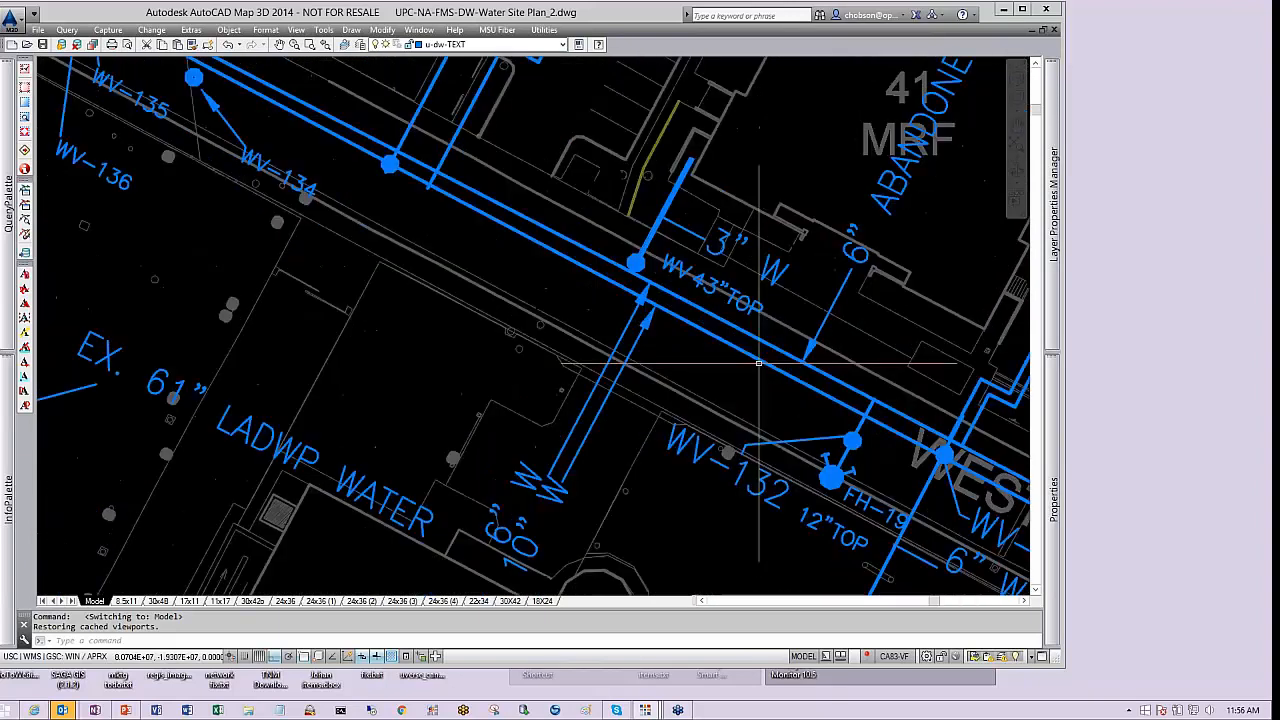
left_click(776, 349)
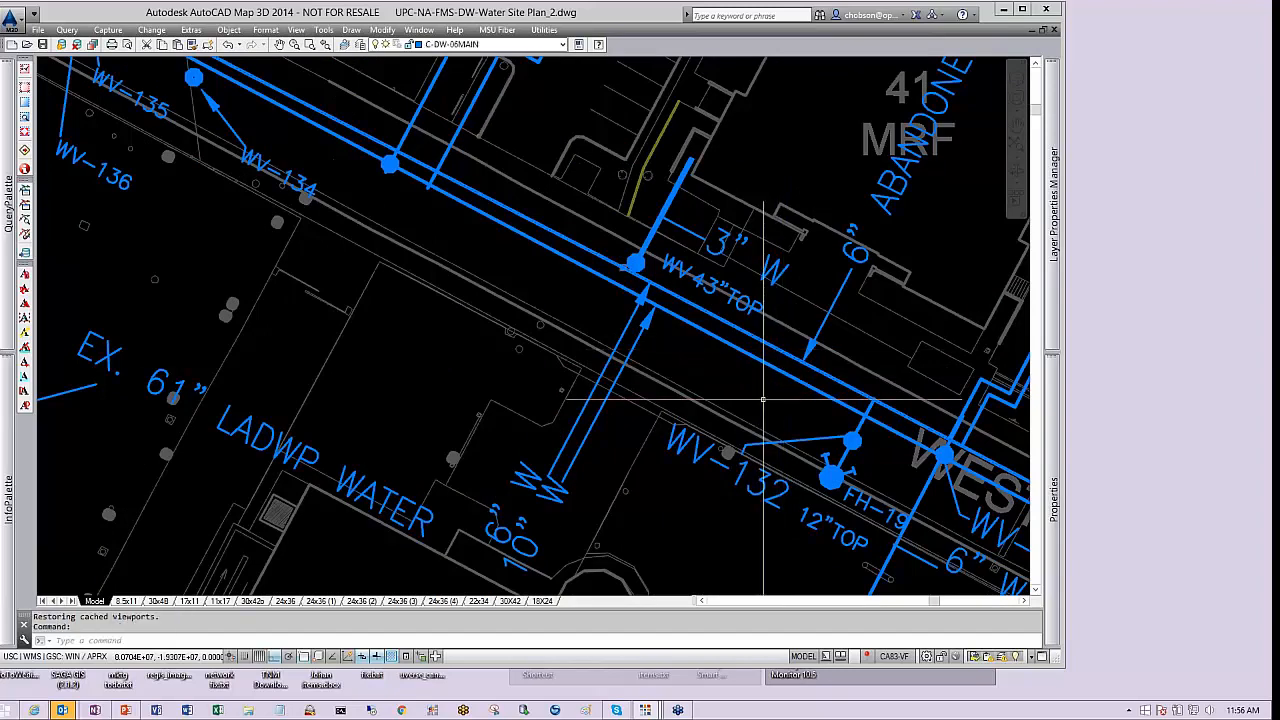
key("Escape")
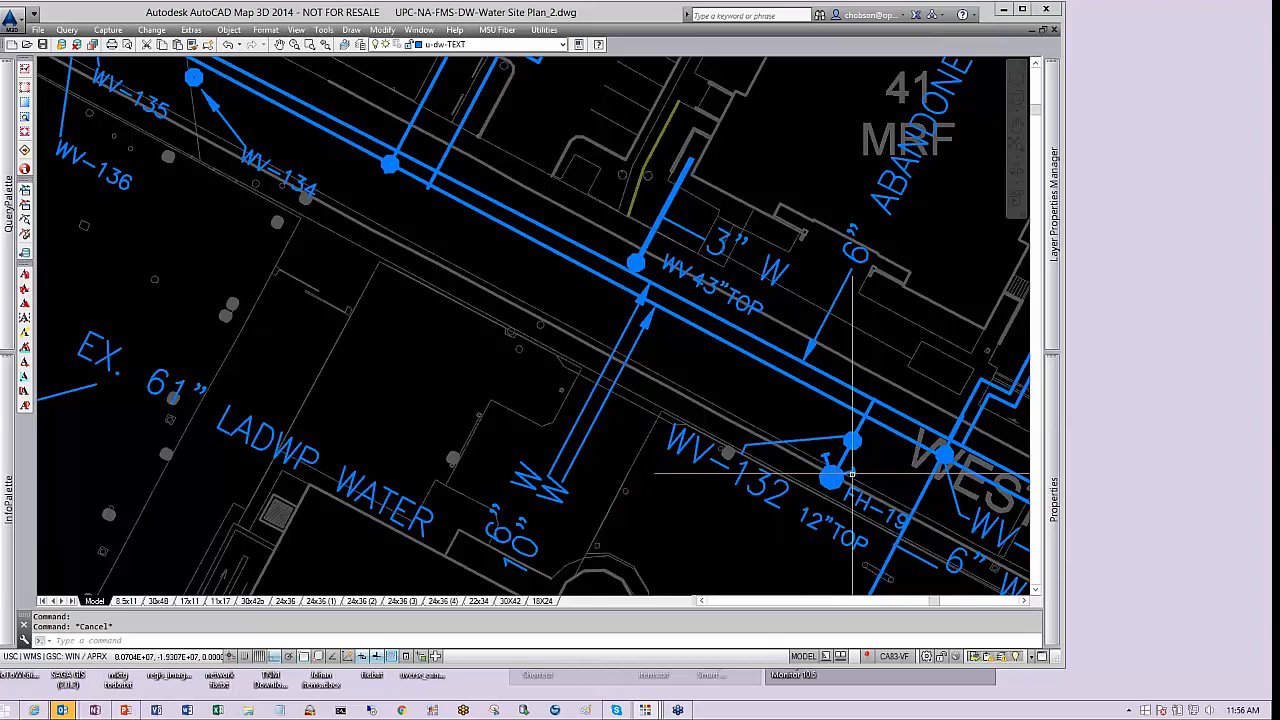
left_click(852, 441)
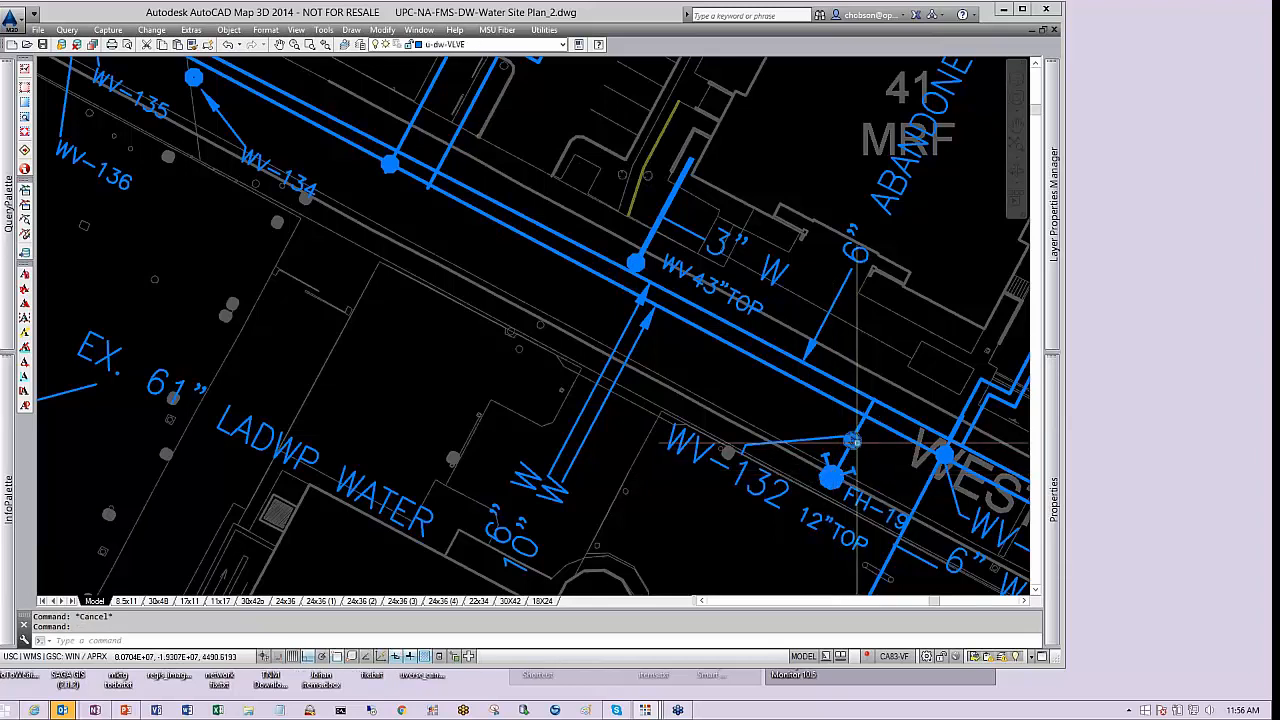
mouse_move(857, 449)
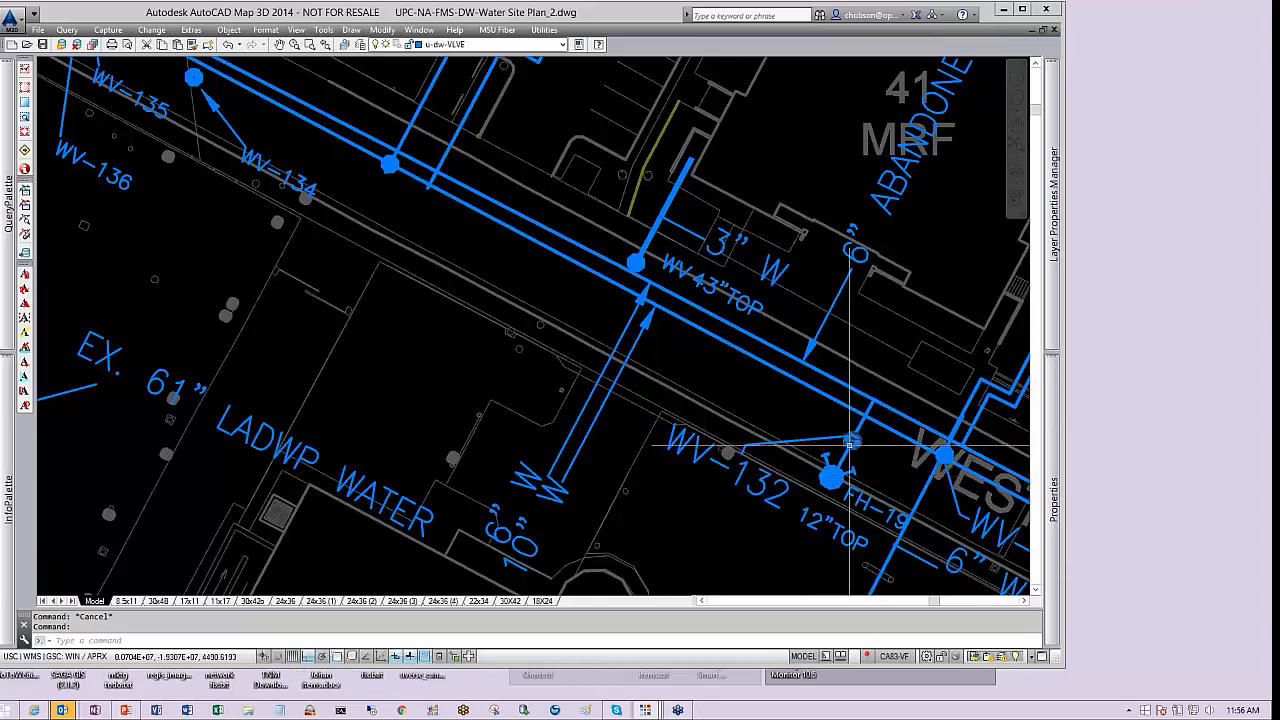
scroll(730, 408, "down", 4)
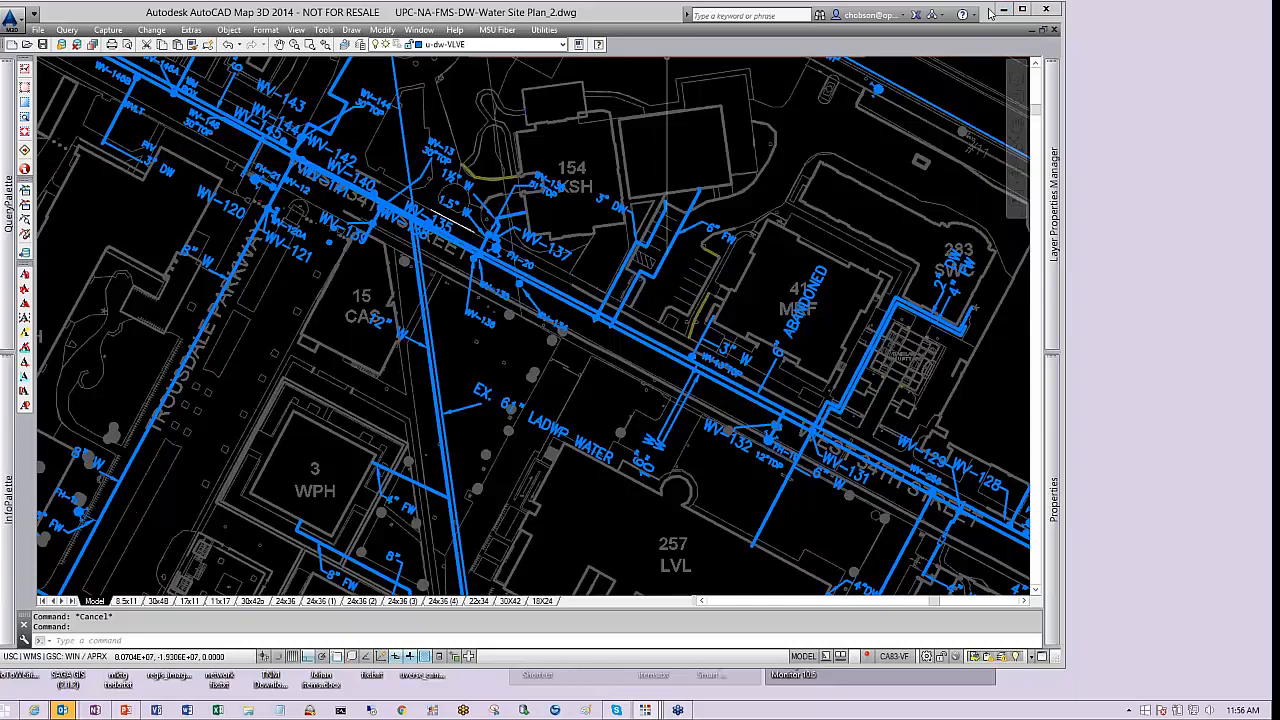
Open the recent drawing PHWD Map-moved to approx CA83IIIF_R2_moved again2.dwg, closing the version, alias and map message dialogs
left_click(39, 30)
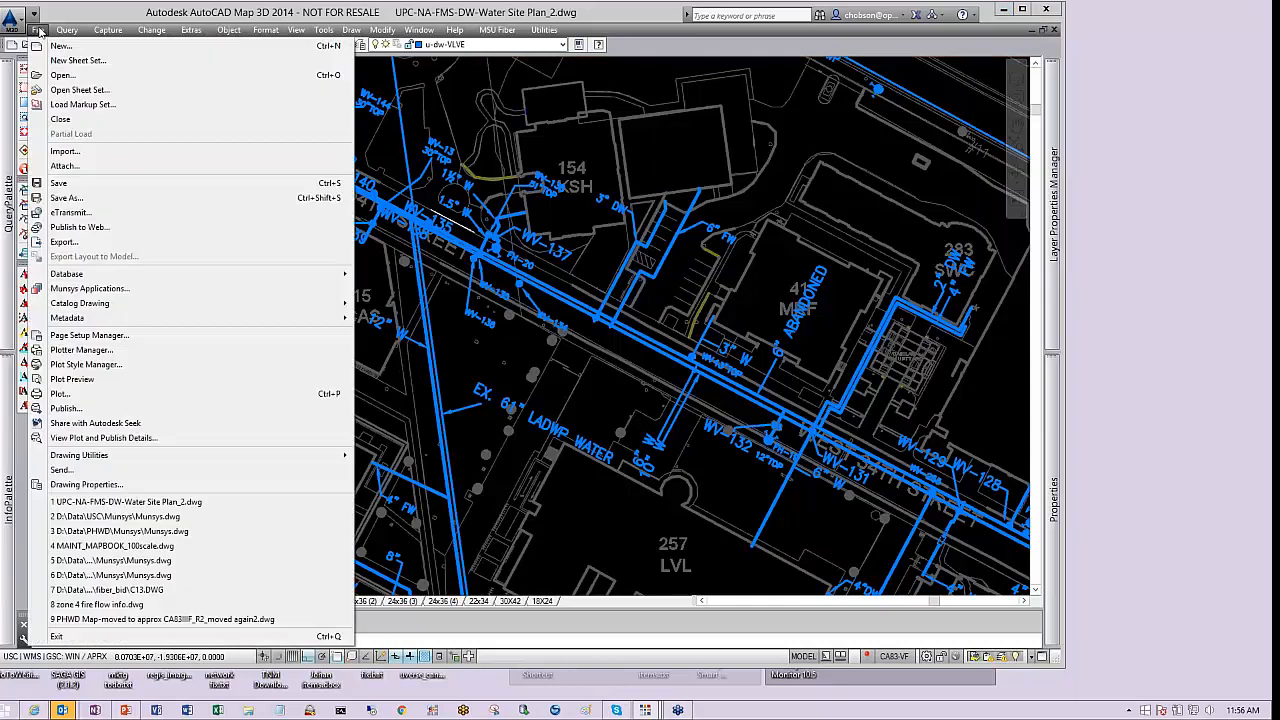
left_click(238, 621)
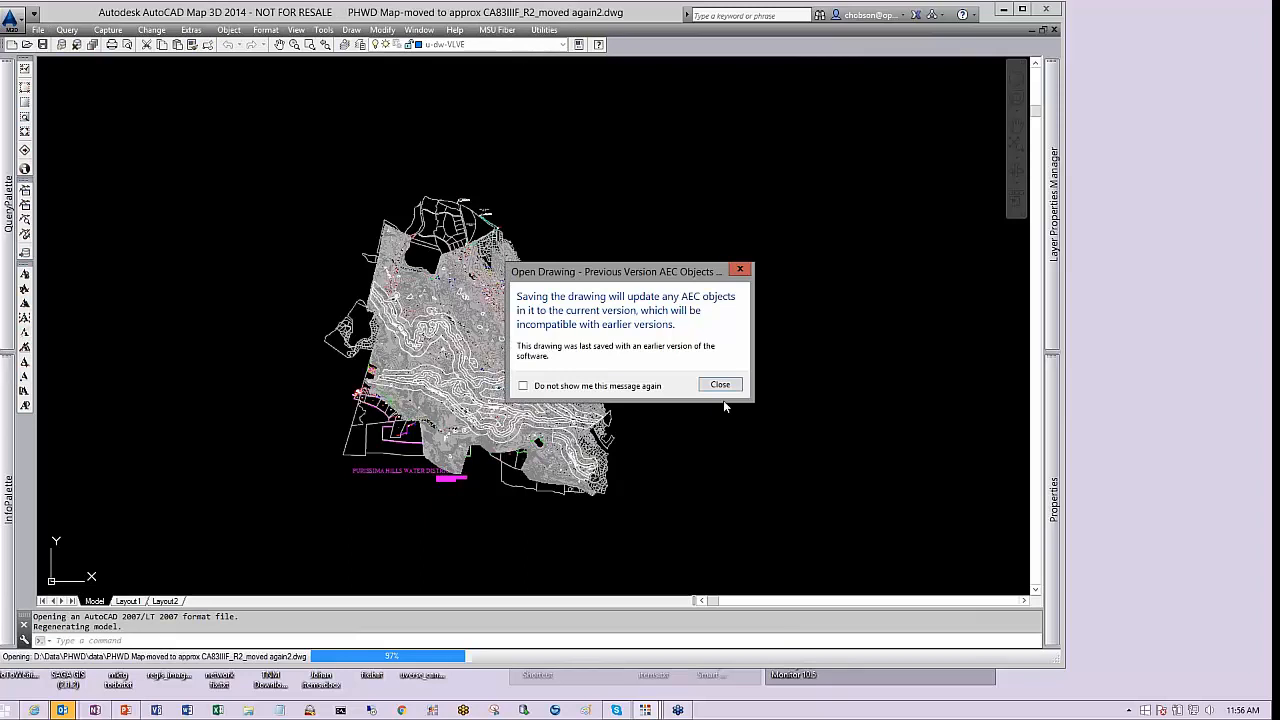
left_click(724, 386)
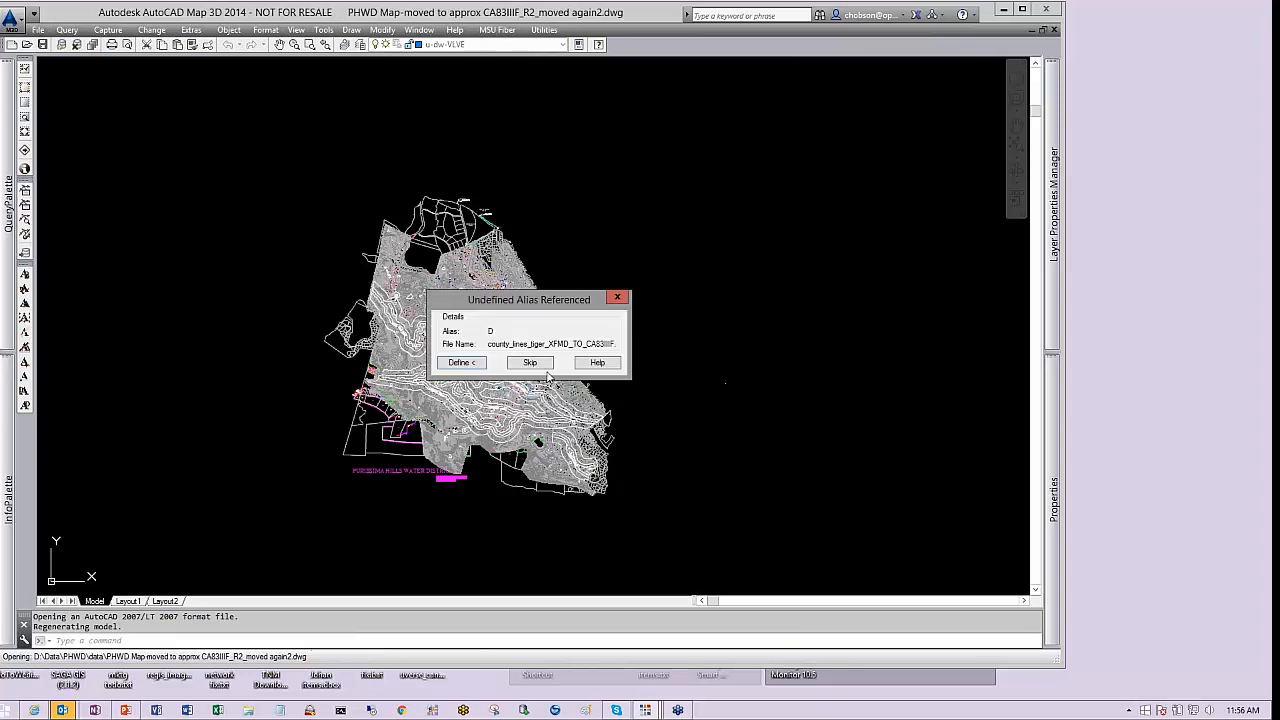
left_click(540, 364)
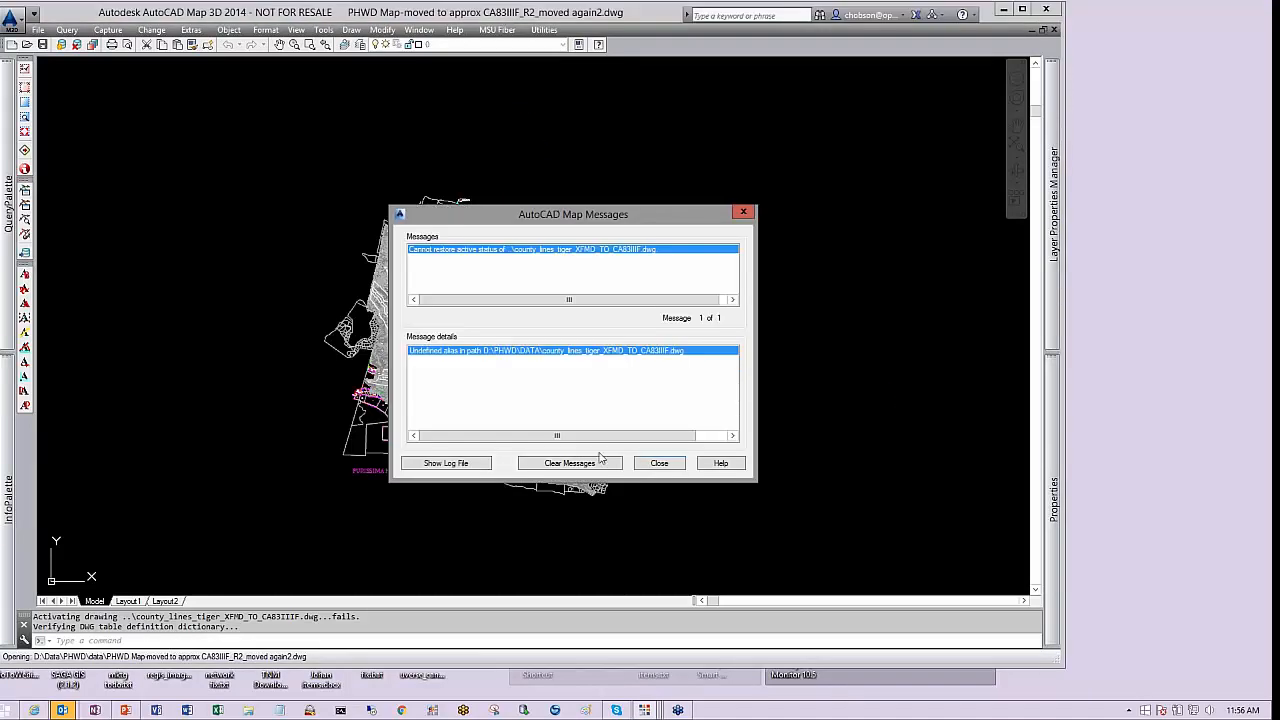
left_click(659, 464)
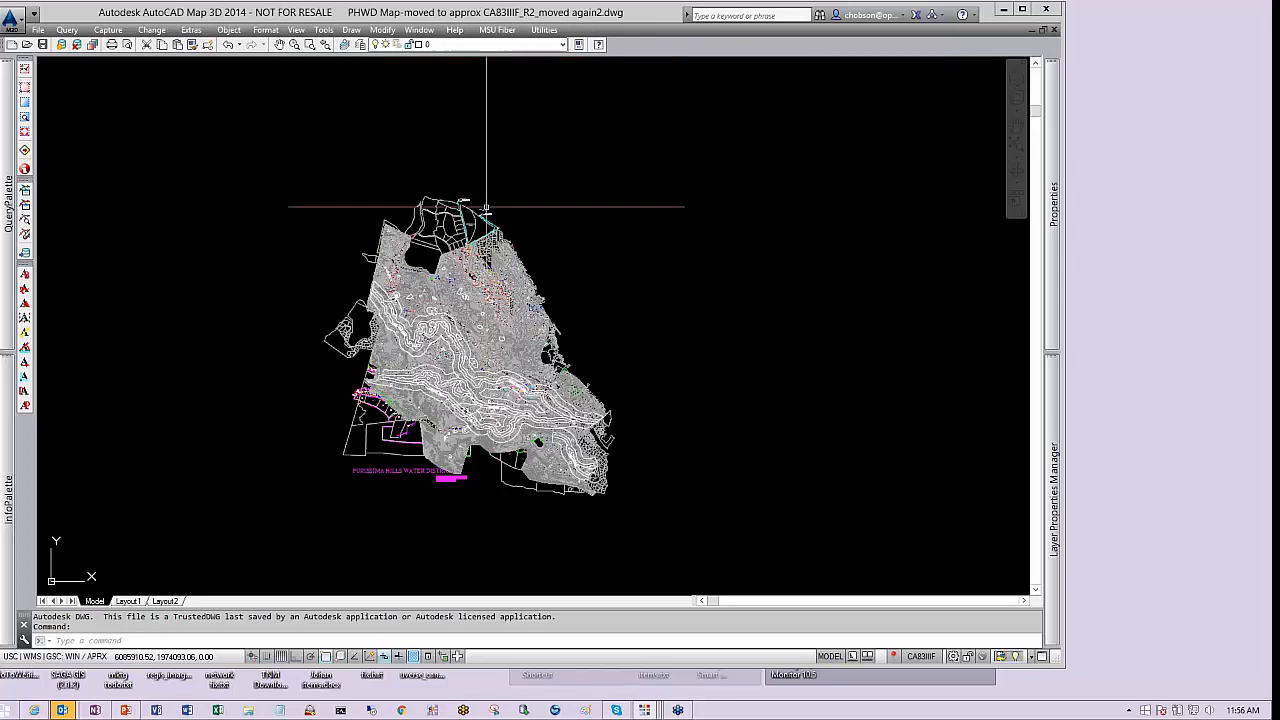
Zoom and pan into the map near Black Mtn Rd, selecting a node and a hydrant symbol to check their layers
scroll(413, 367, "up", 5)
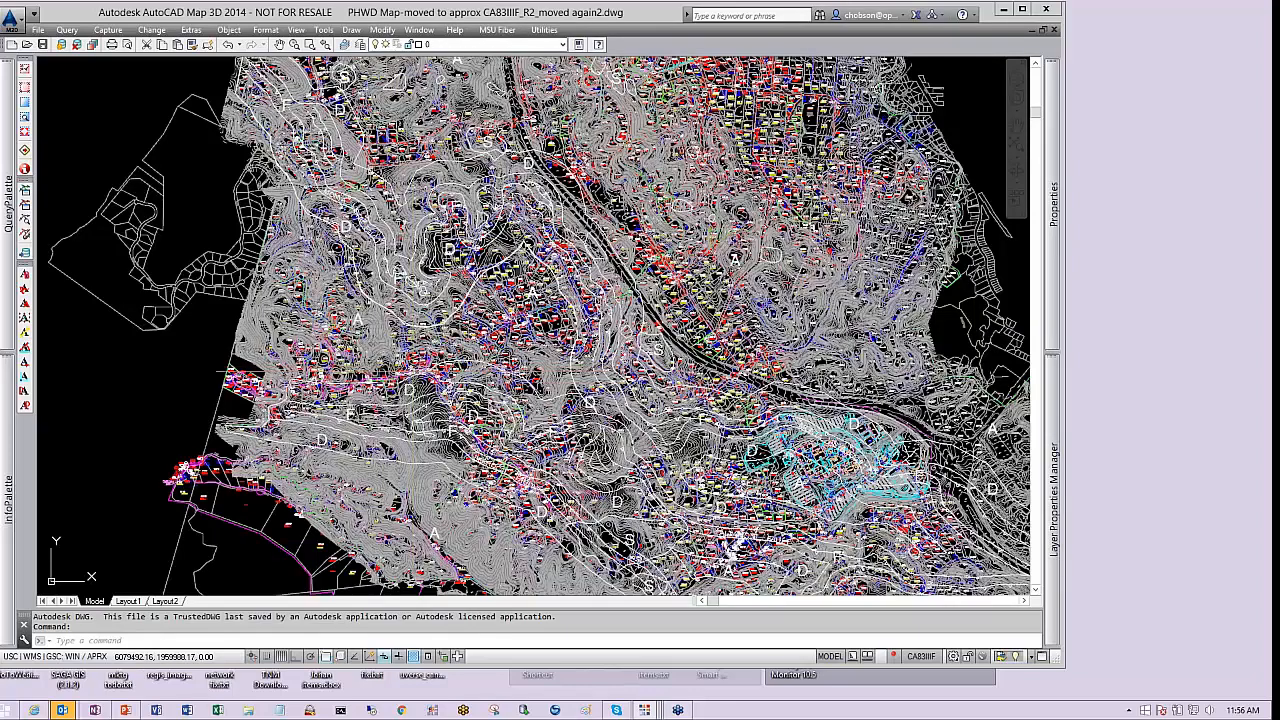
scroll(638, 318, "up", 8)
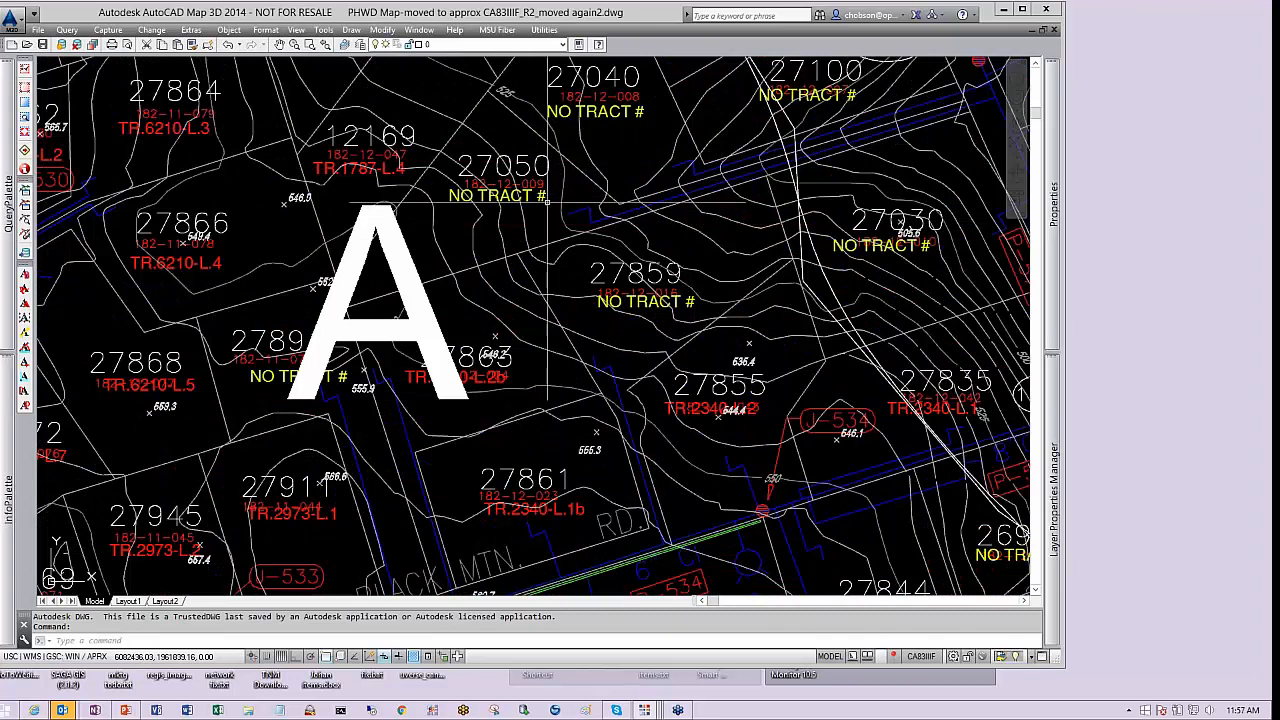
middle_click_drag(645, 204, 262, 415)
scroll(636, 280, "up", 2)
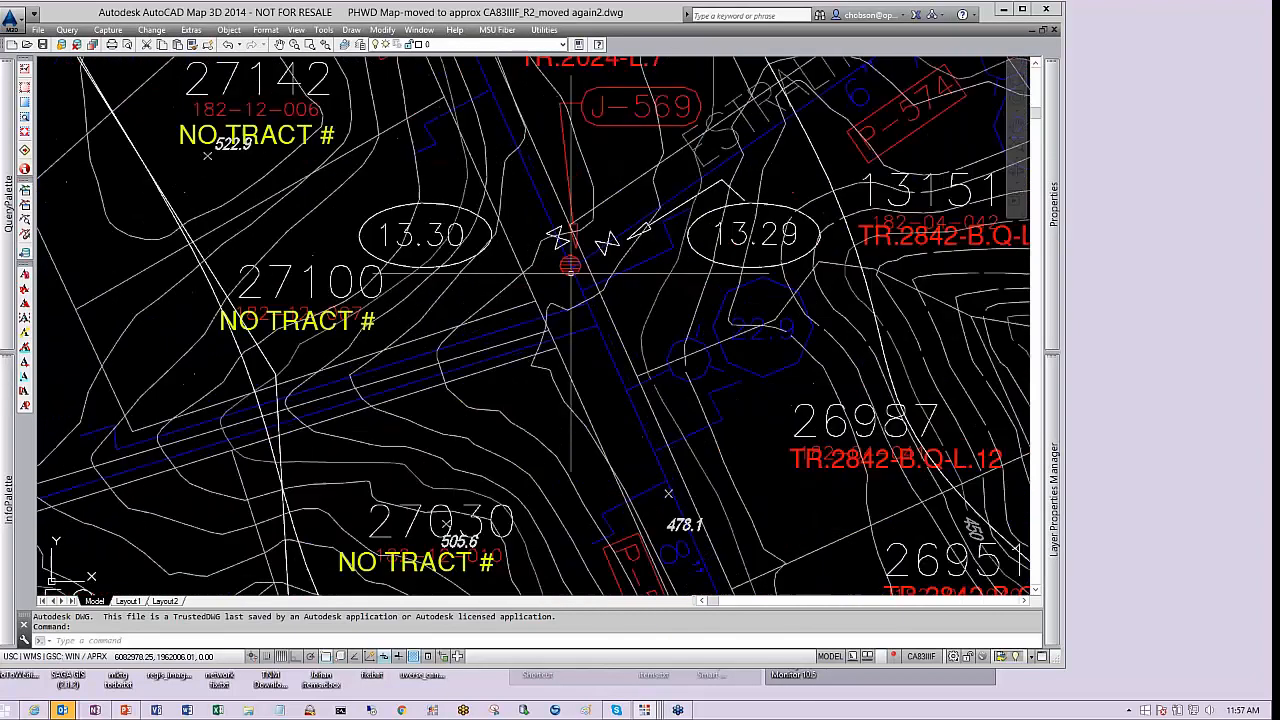
left_click(570, 264)
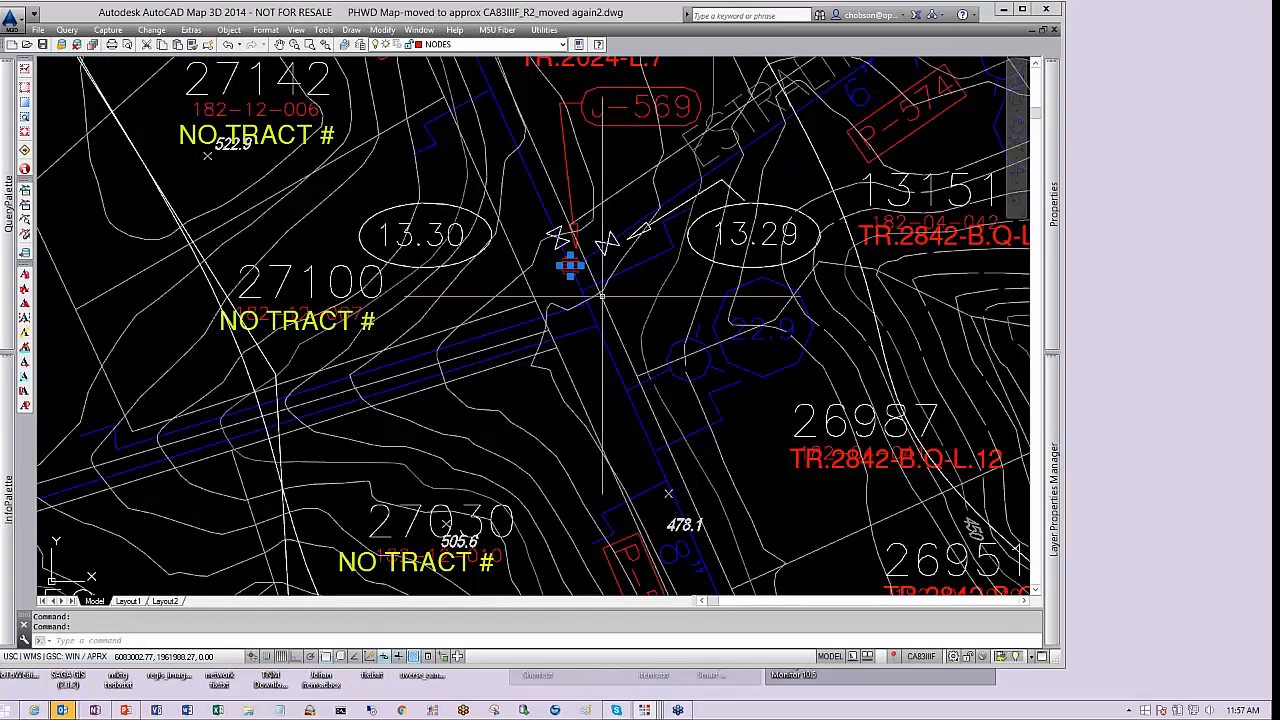
mouse_move(1051, 315)
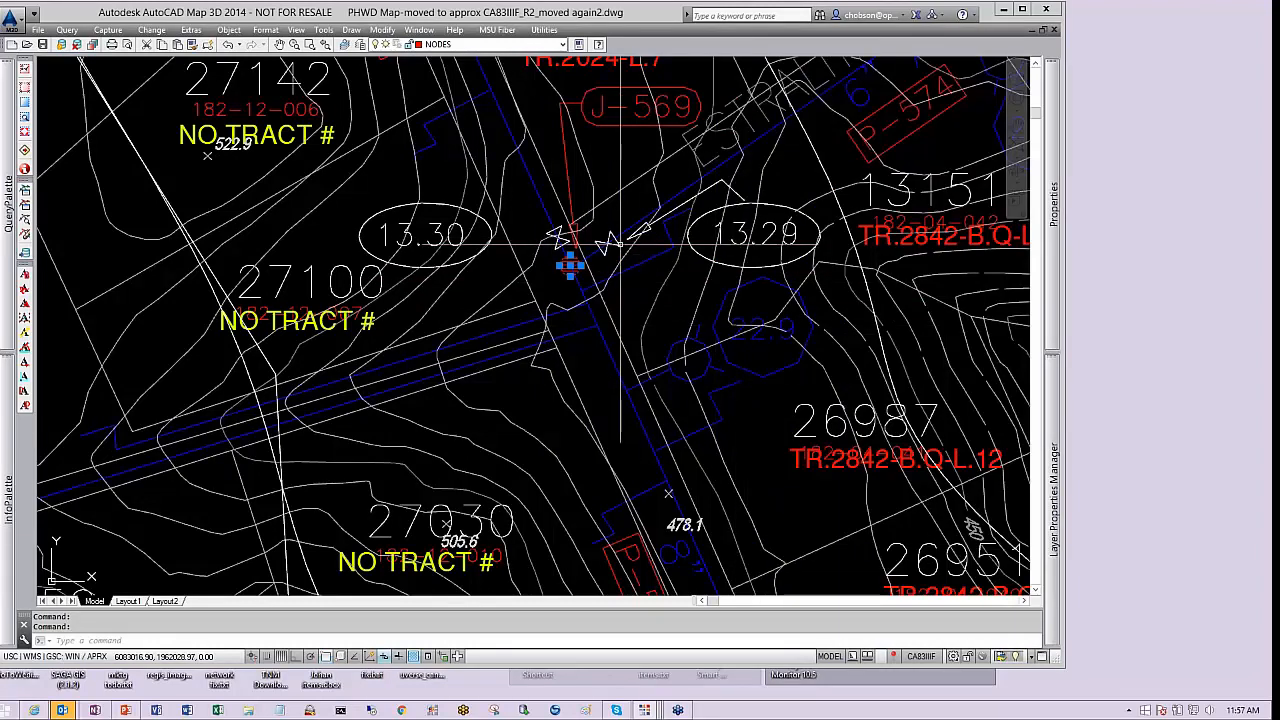
scroll(742, 335, "down", 2)
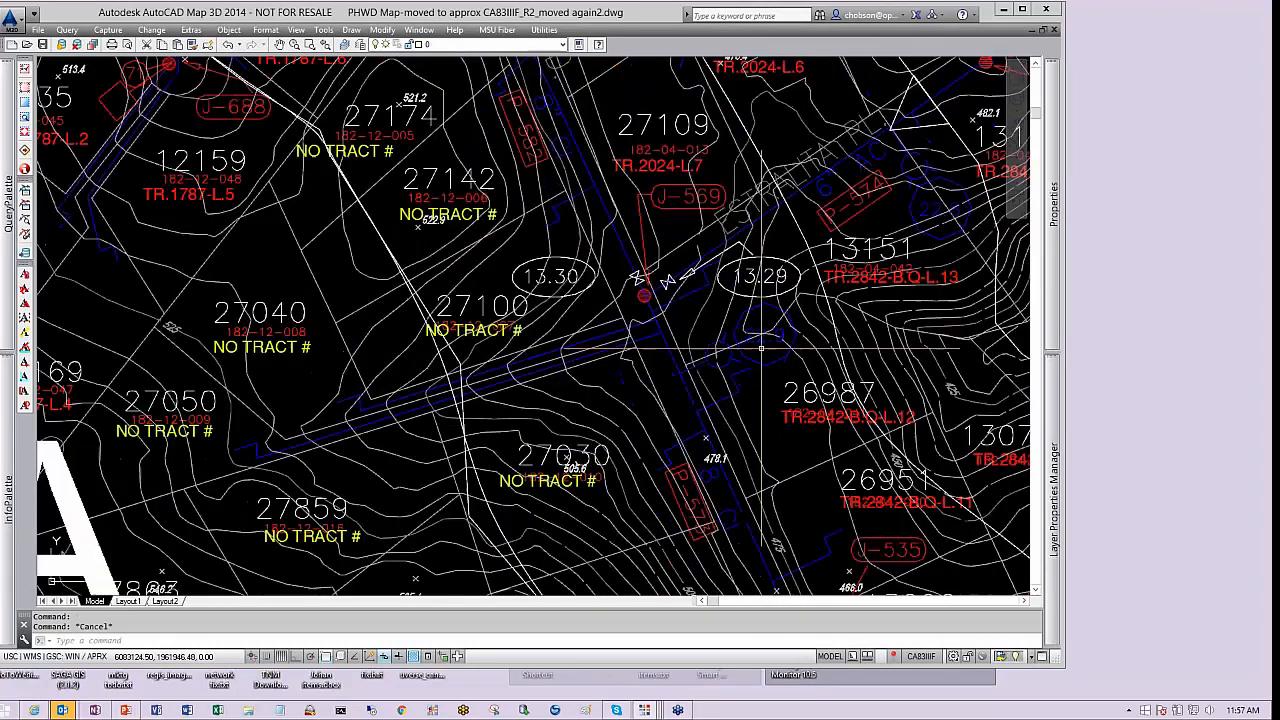
middle_click_drag(858, 414, 467, 160)
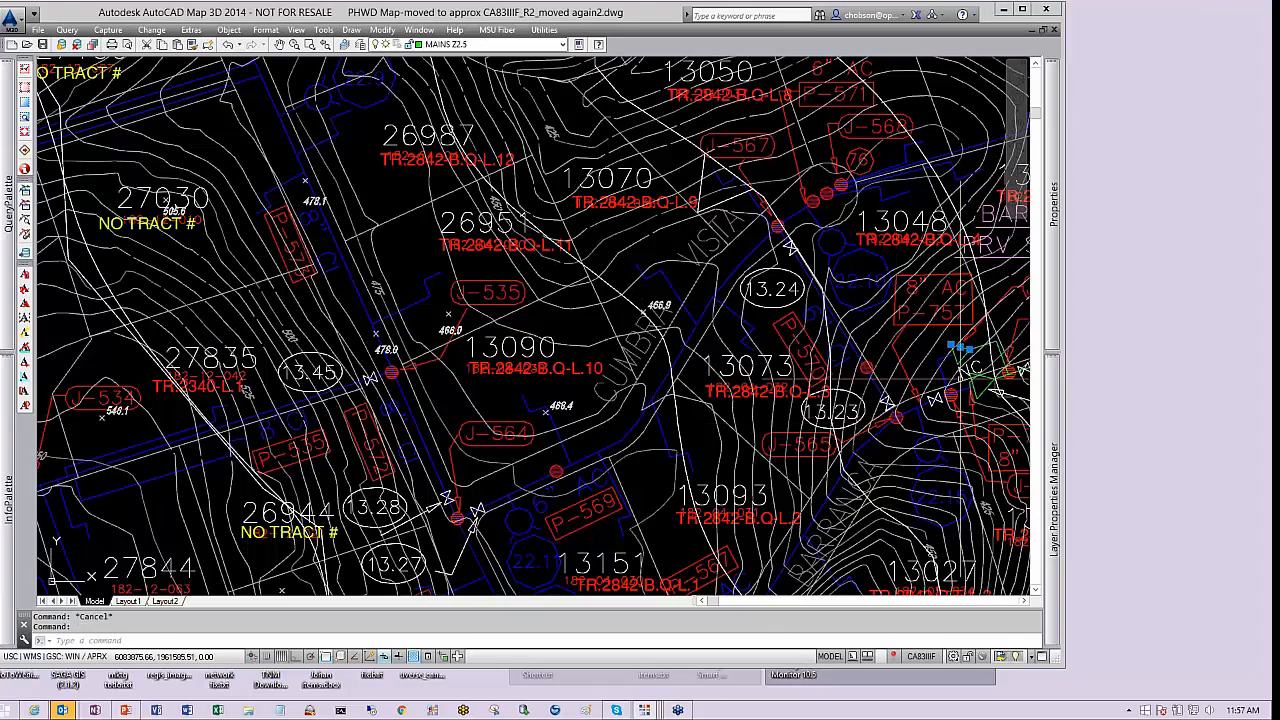
middle_click_drag(506, 475, 731, 331)
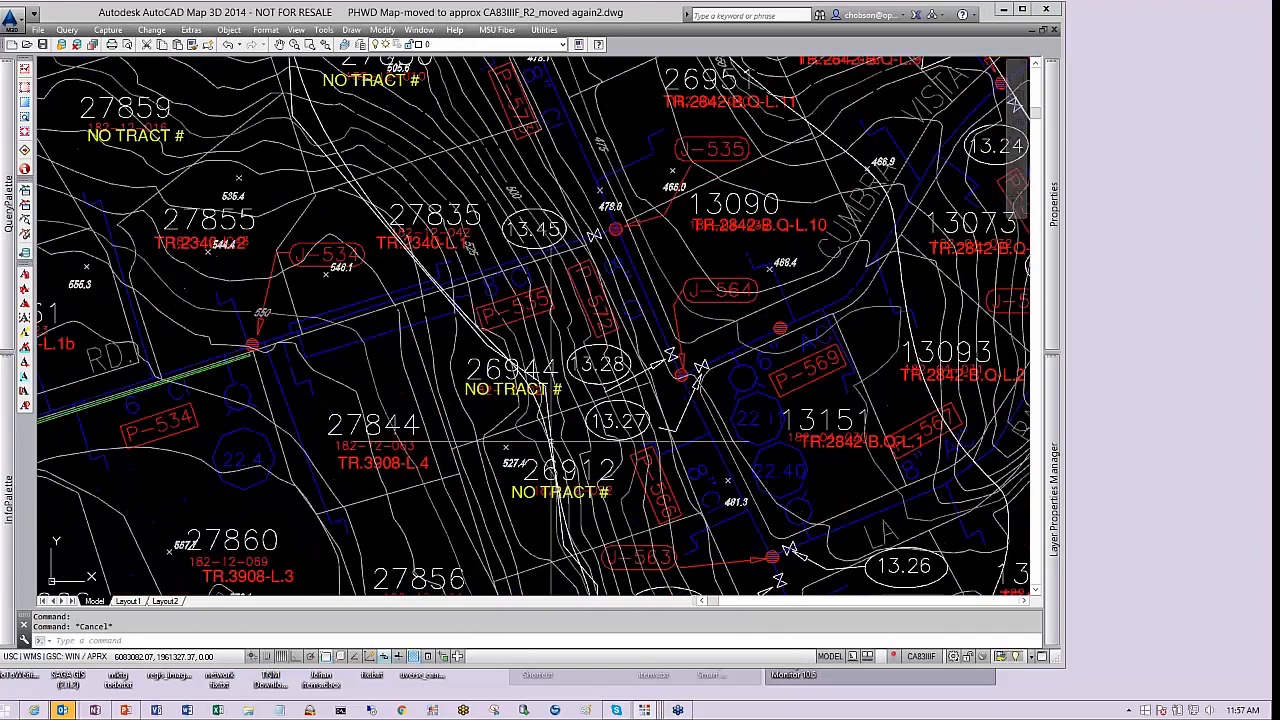
left_click(238, 396)
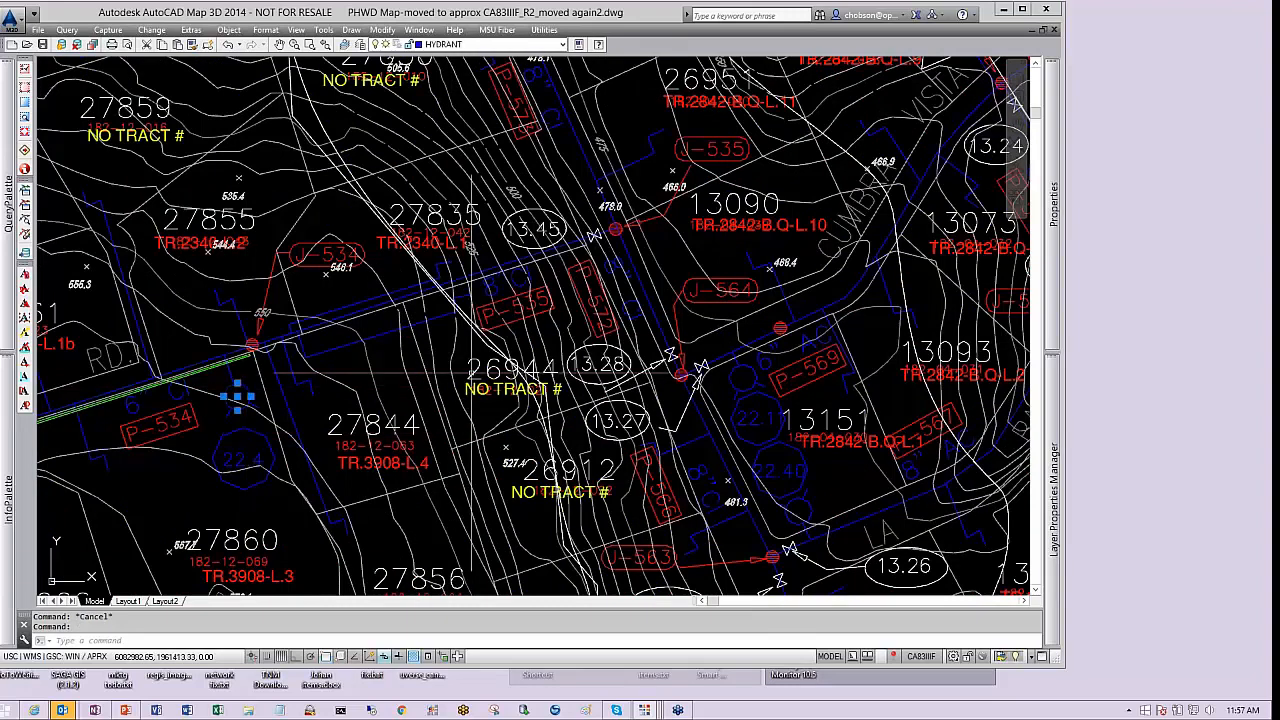
scroll(250, 381, "up", 4)
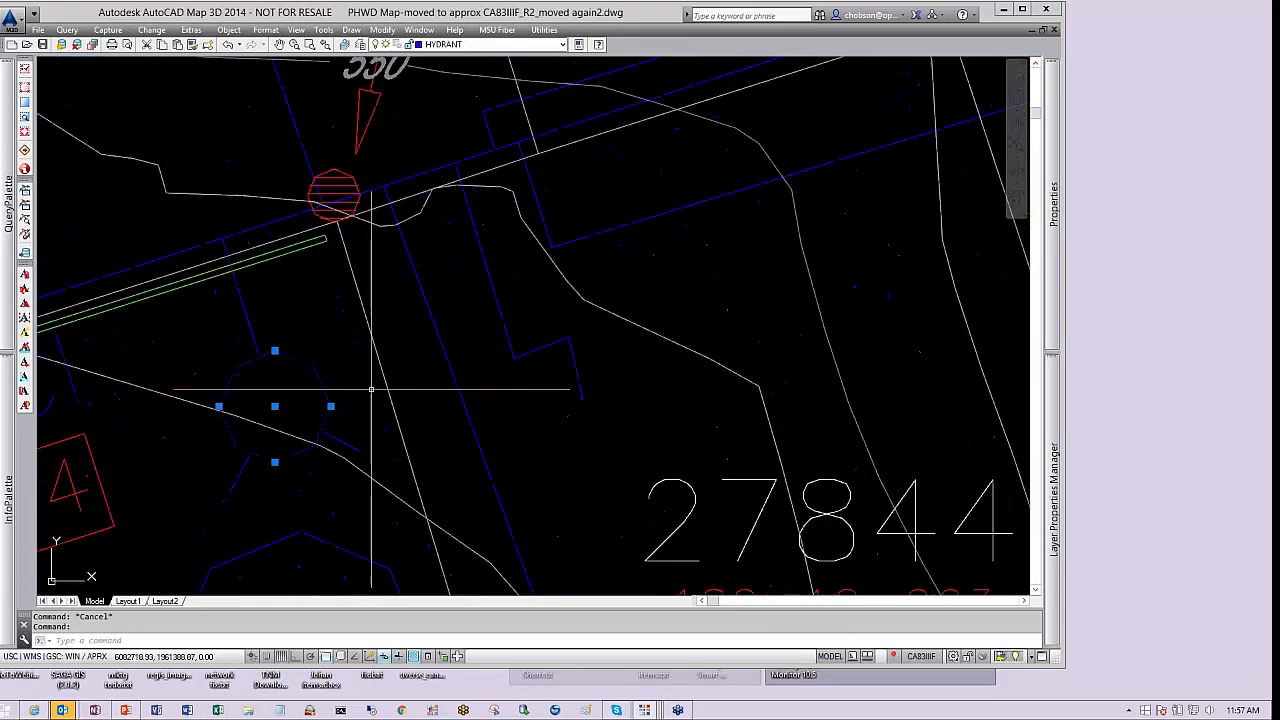
scroll(565, 275, "down", 2)
key("Escape")
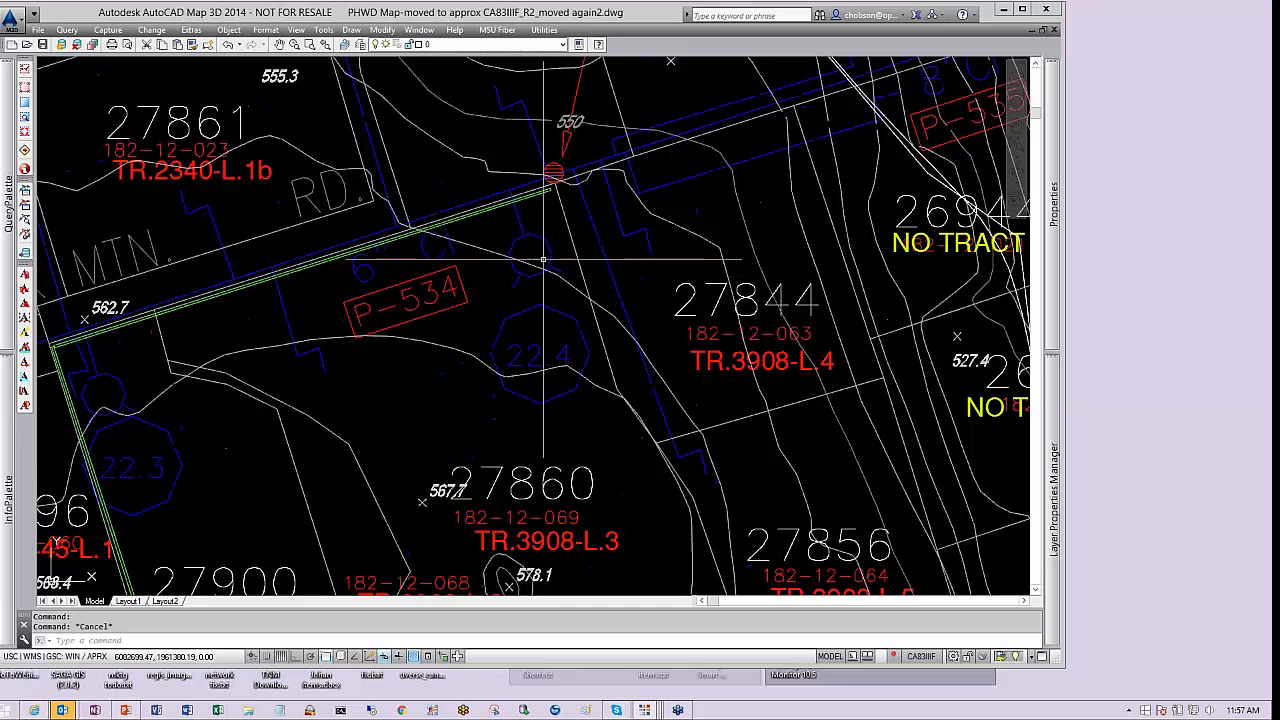
Select the hydrant circles and hydrant label near P-534 one at a time and review their properties
left_click(530, 255)
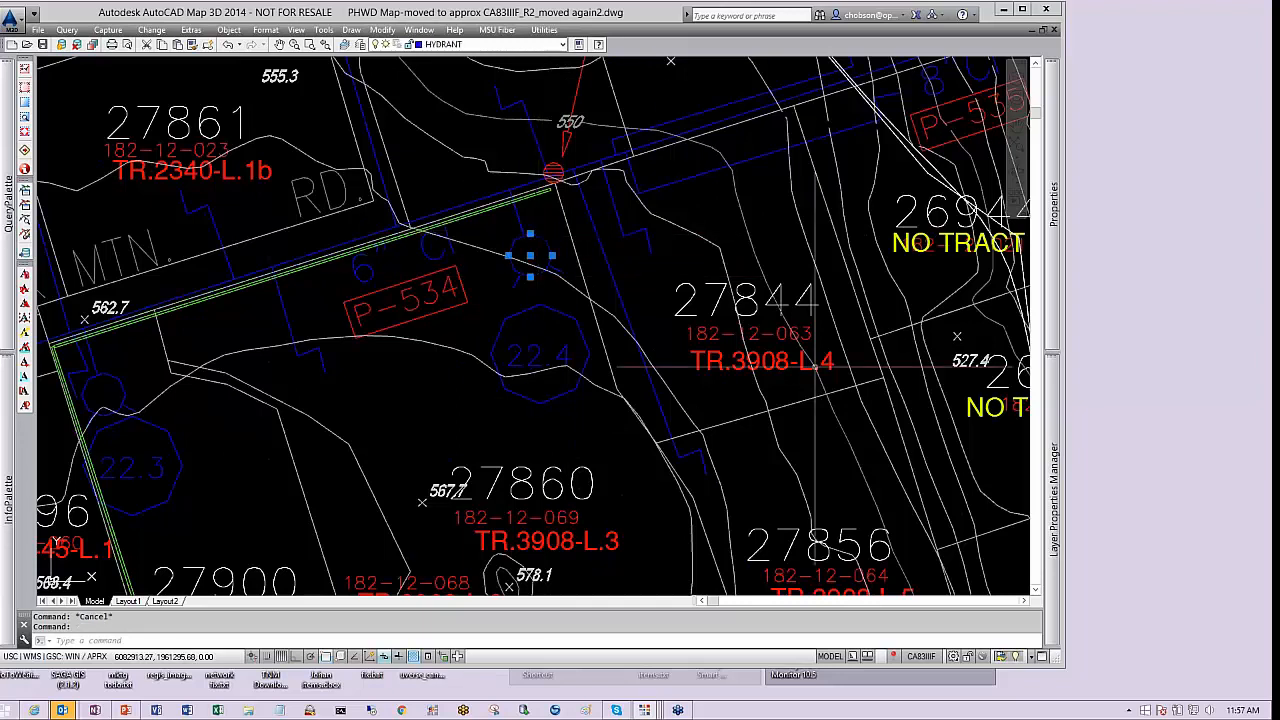
mouse_move(1047, 293)
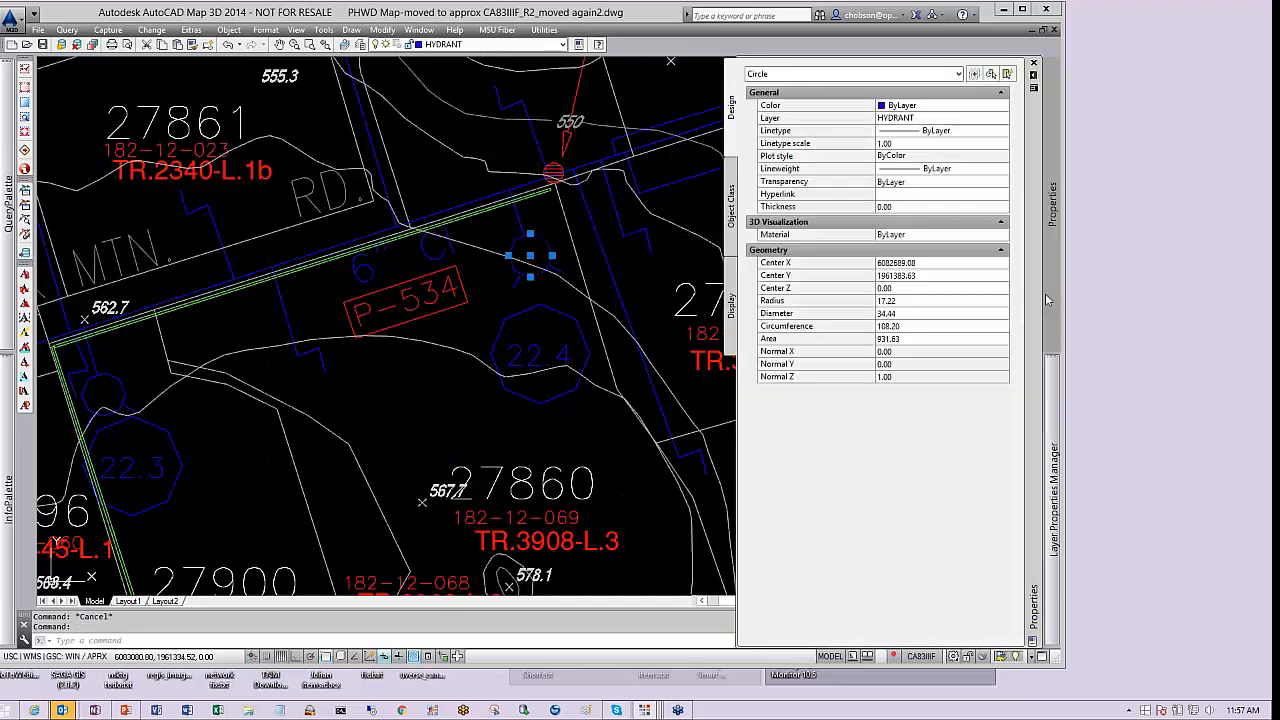
key("Escape")
left_click(519, 227)
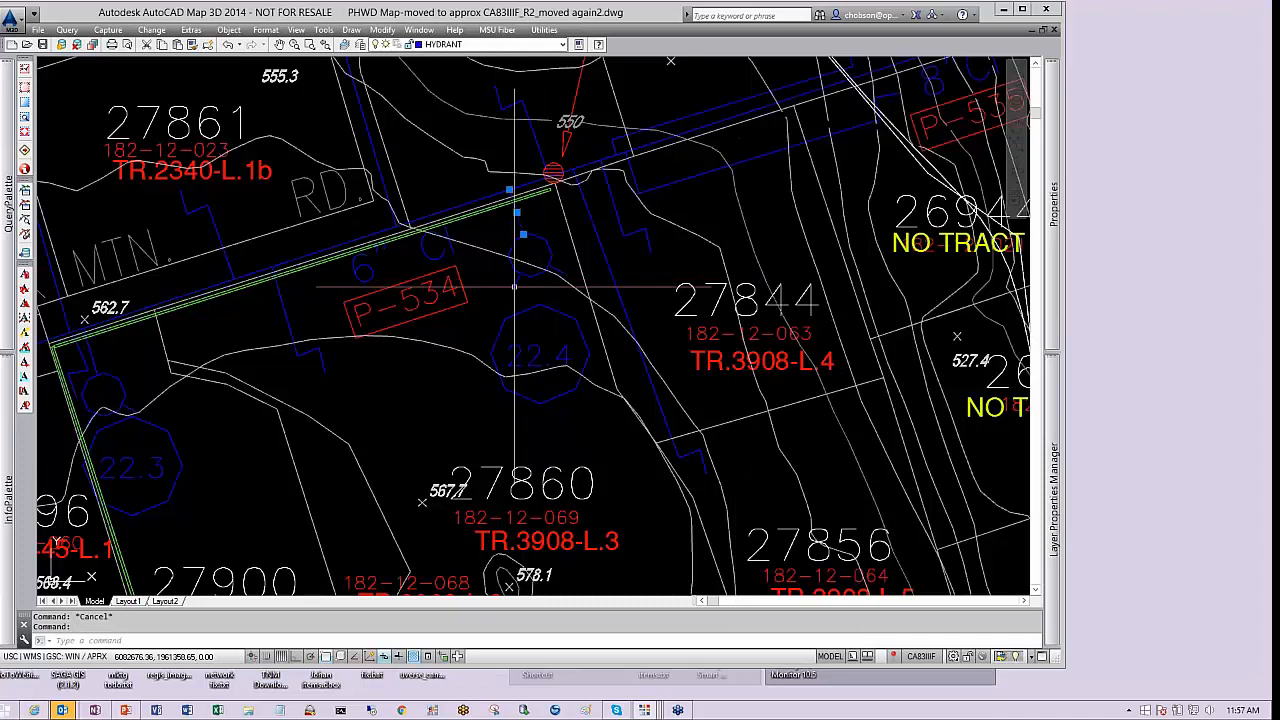
key("Escape")
left_click(547, 270)
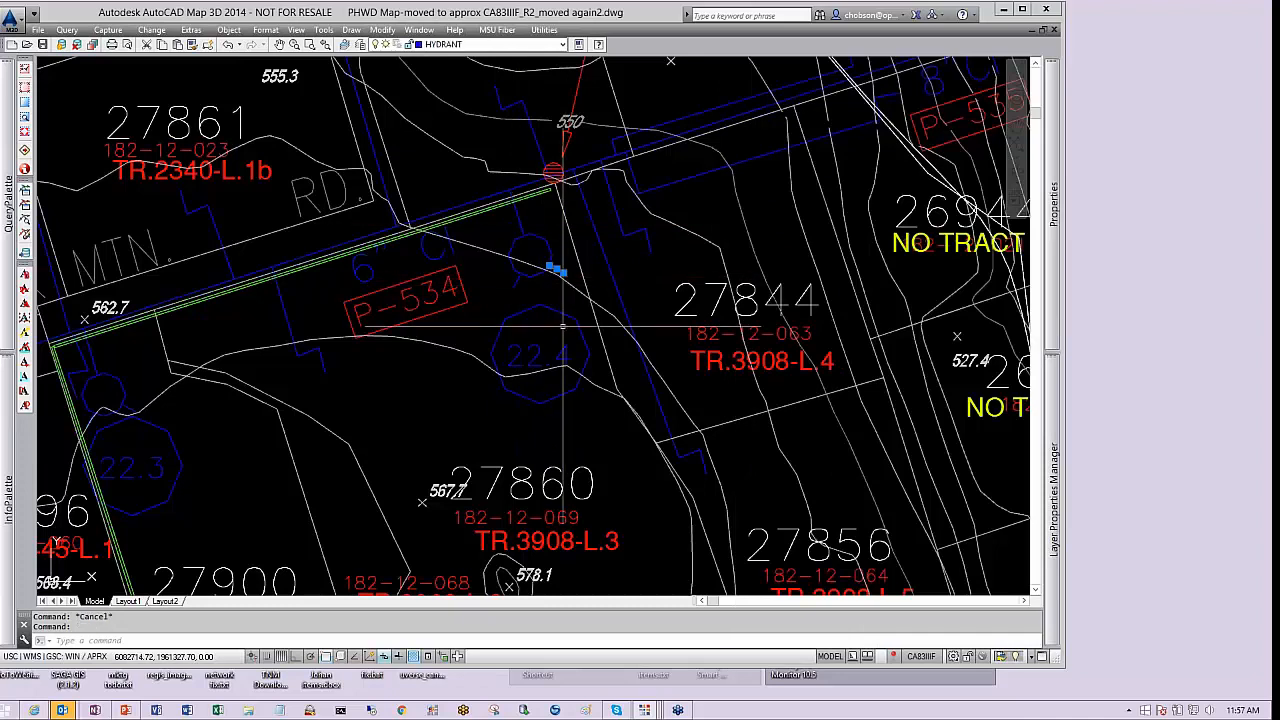
left_click(540, 345)
key("Escape")
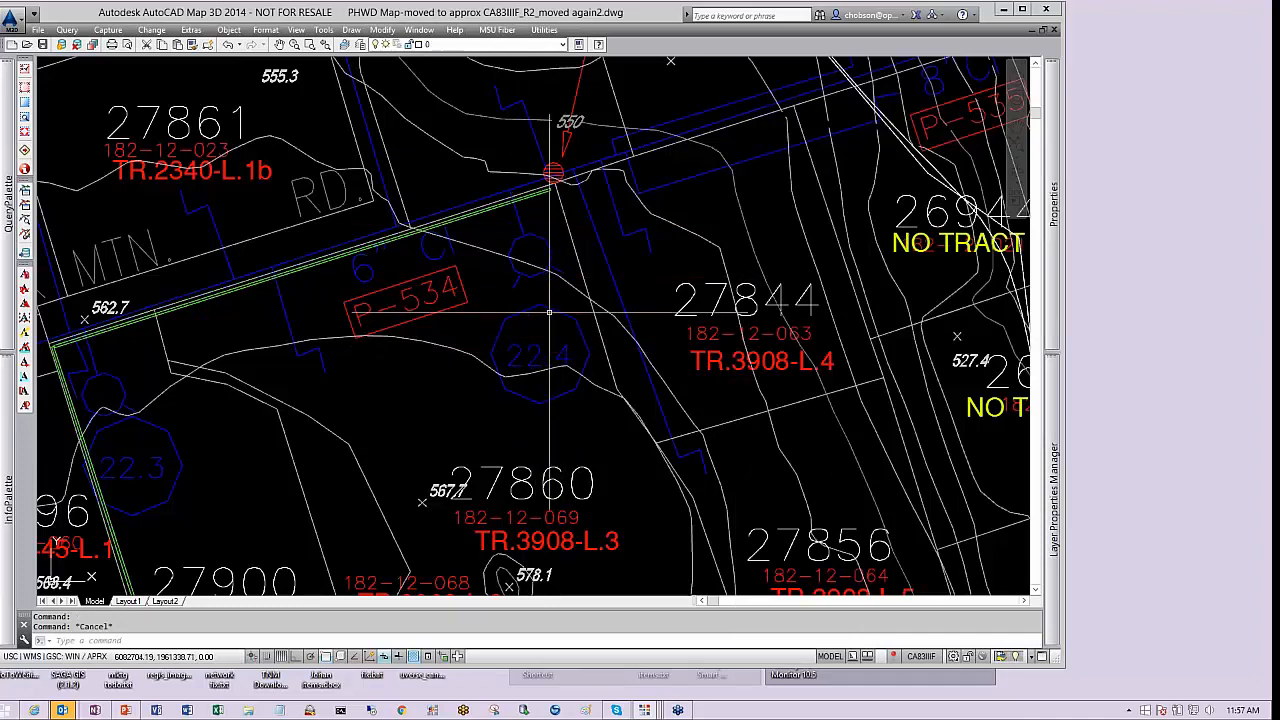
left_click(551, 309)
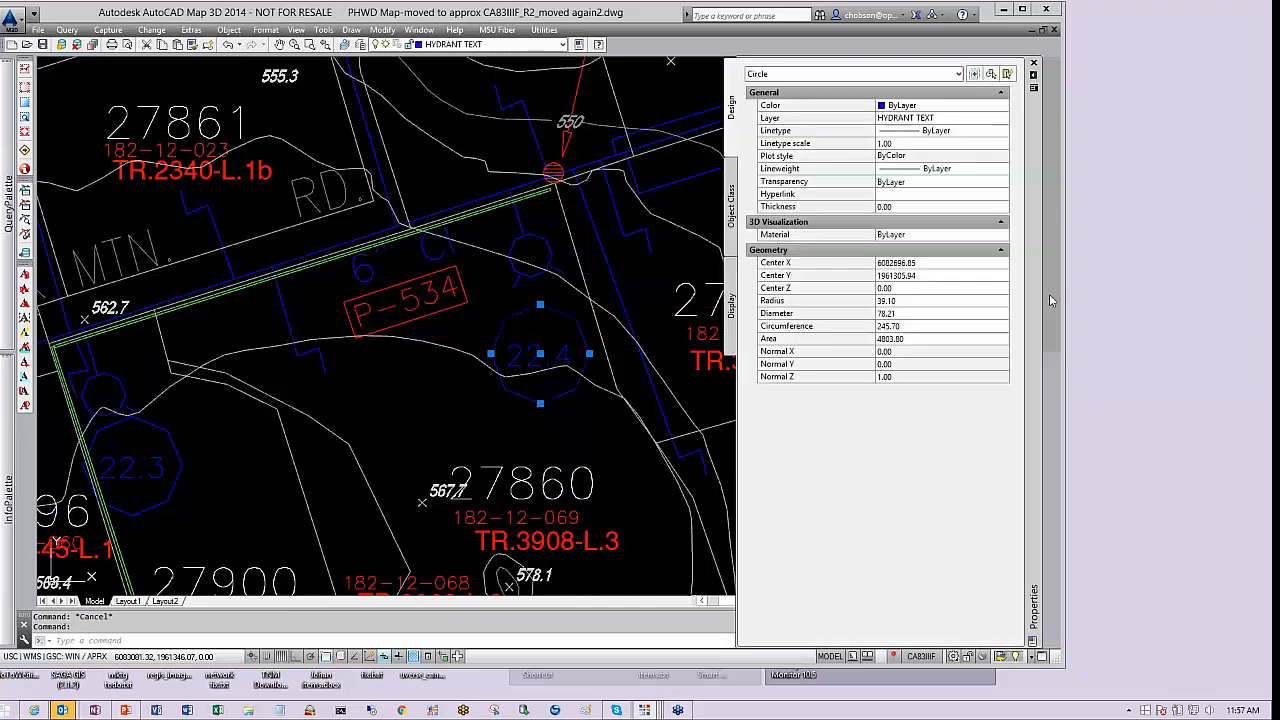
key("ctrl+1")
key("Escape")
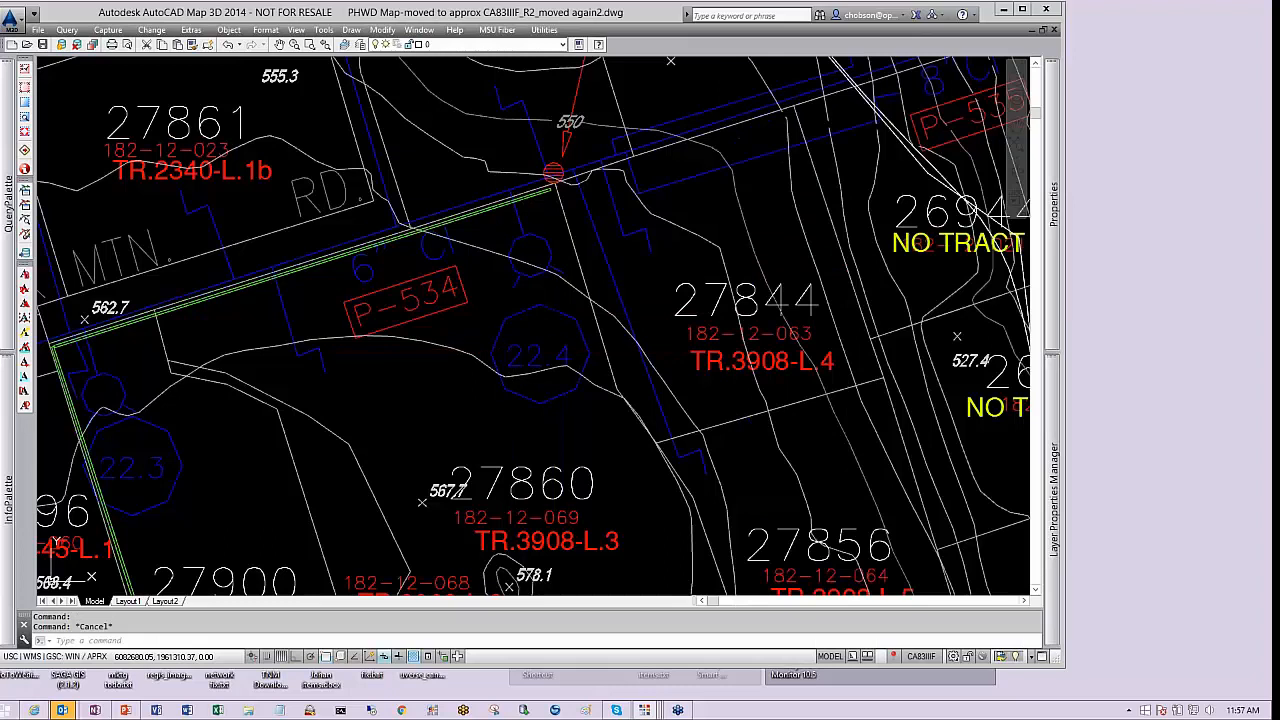
left_click(519, 349)
mouse_move(1061, 253)
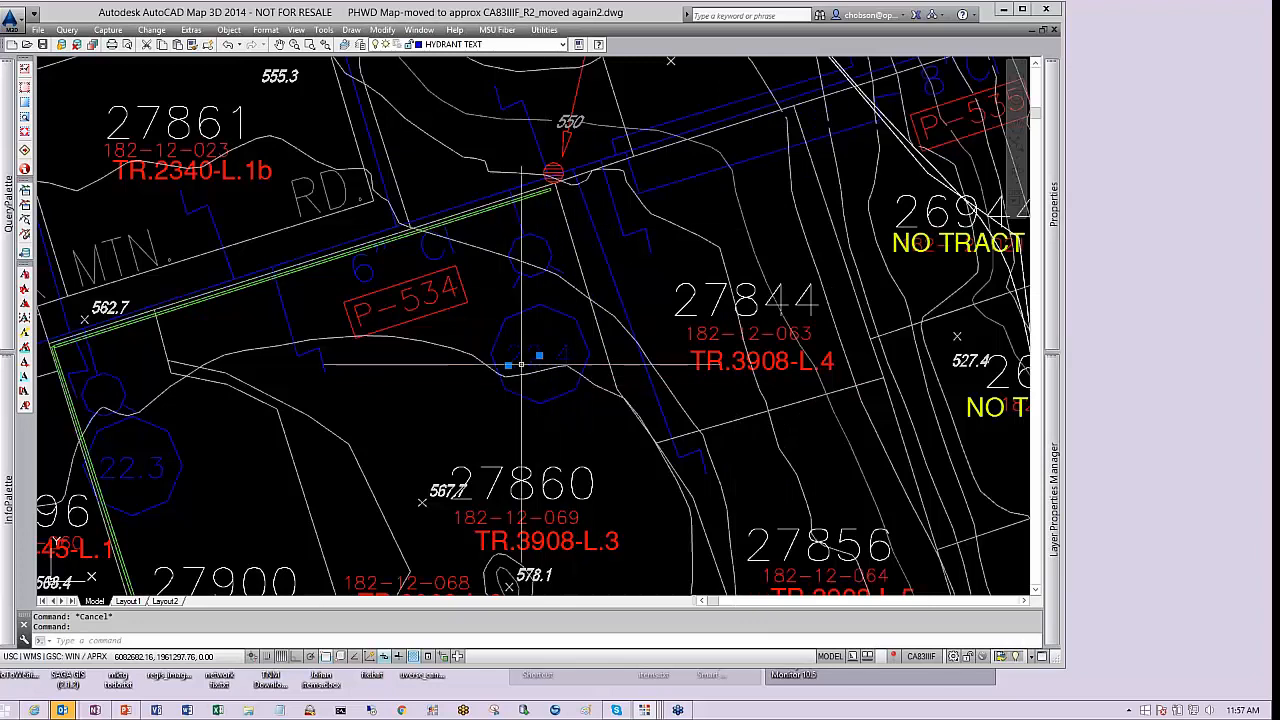
Zoom out and pan across the water map, briefly viewing Layout1 before returning to model space
scroll(566, 390, "down", 2)
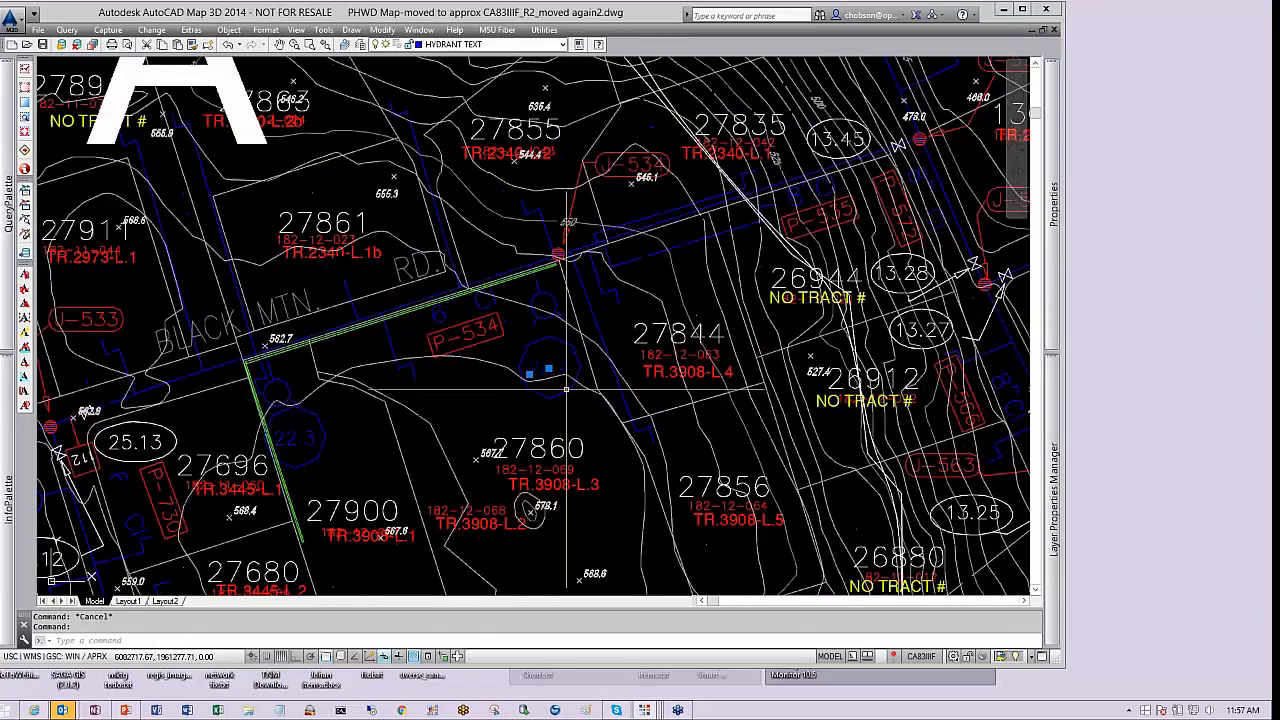
middle_click_drag(239, 402, 501, 405)
key("Escape")
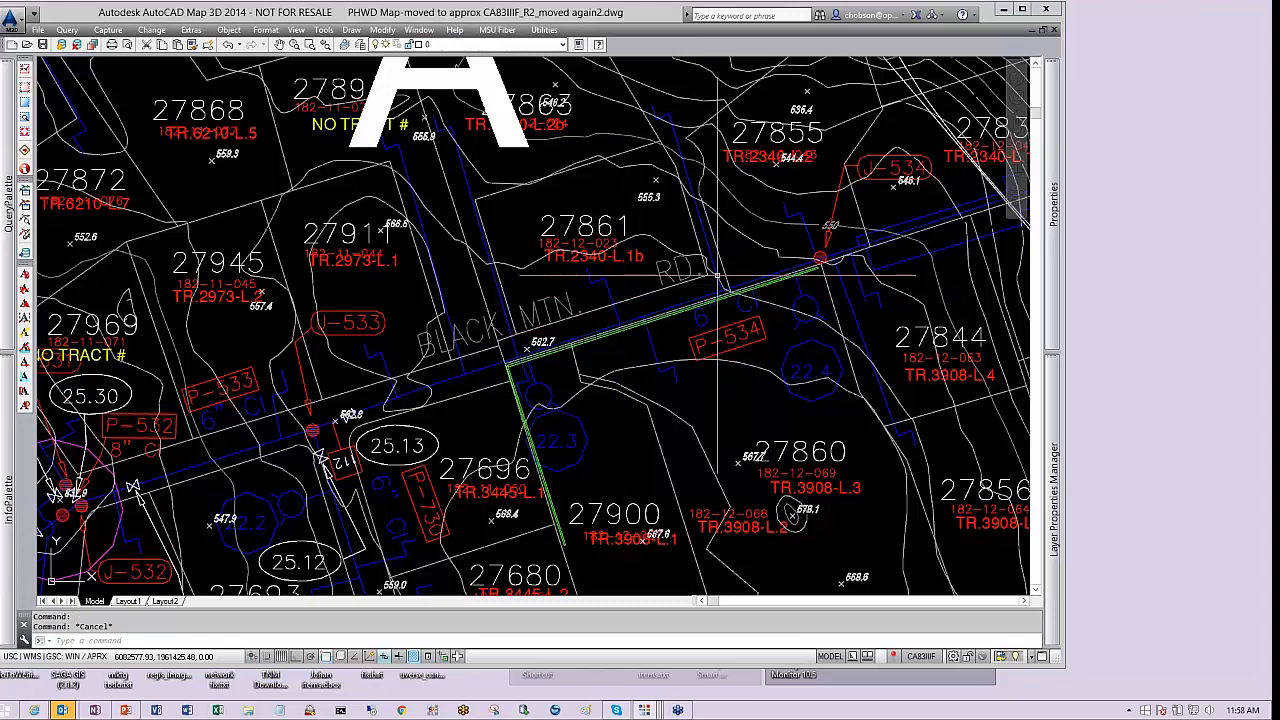
scroll(703, 278, "down", 2)
scroll(659, 313, "down", 3)
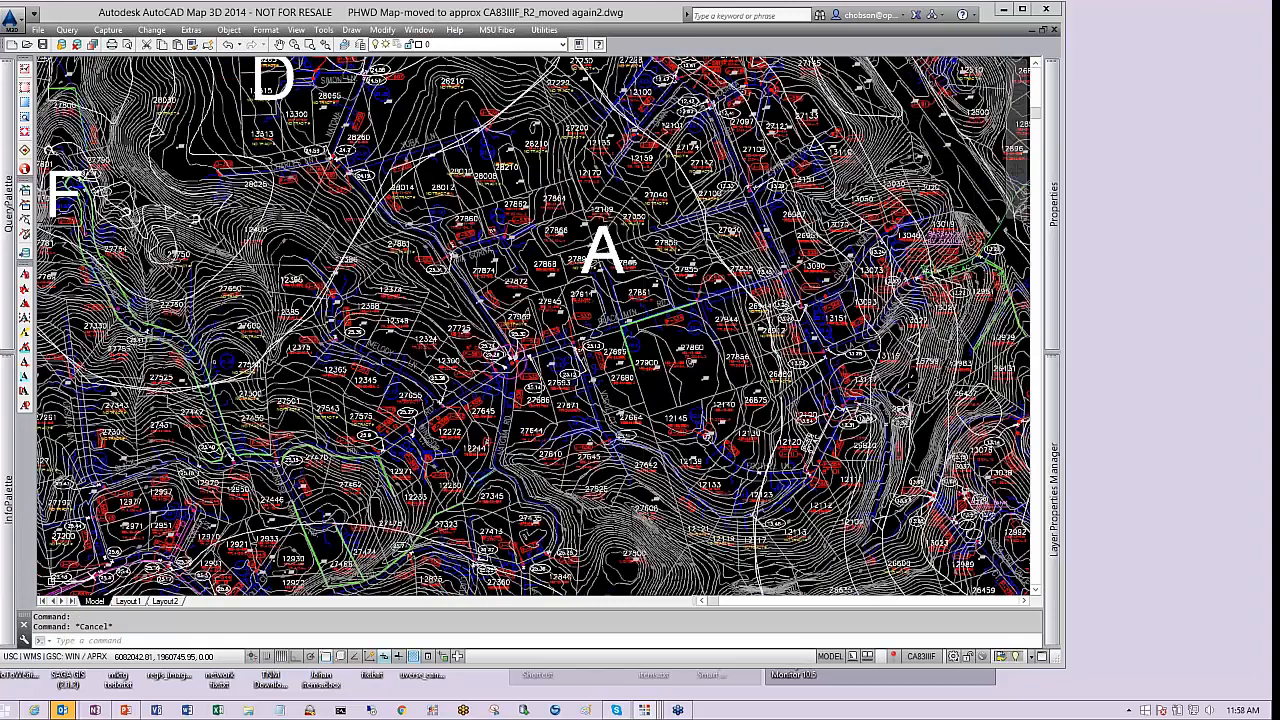
mouse_move(600, 400)
middle_mouse_down()
mouse_move(606, 273)
mouse_move(594, 270)
middle_mouse_up()
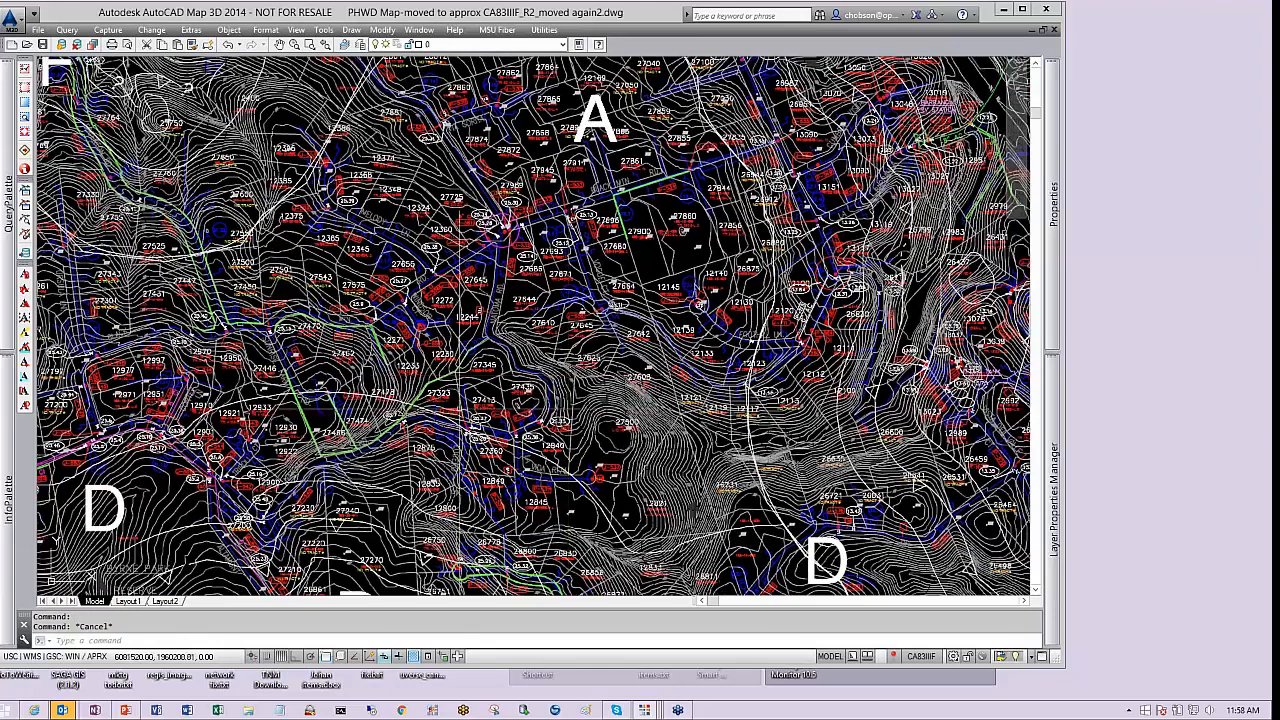
left_click(128, 601)
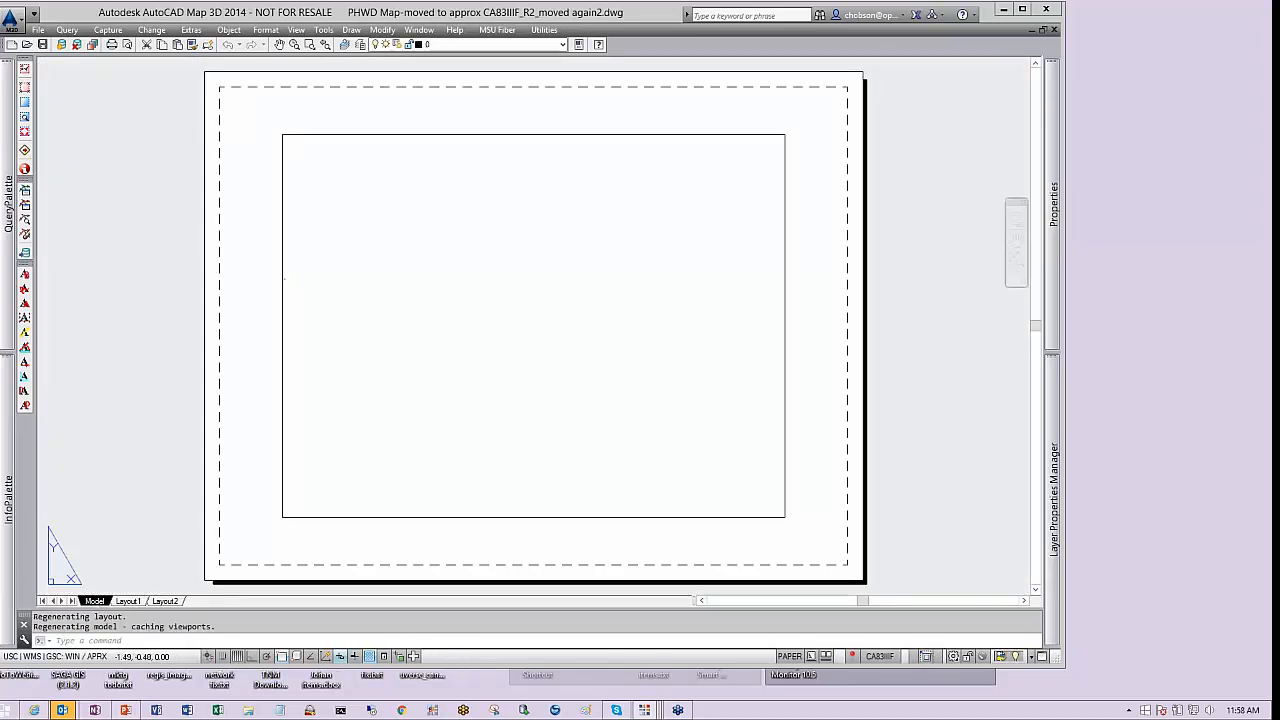
left_click(94, 601)
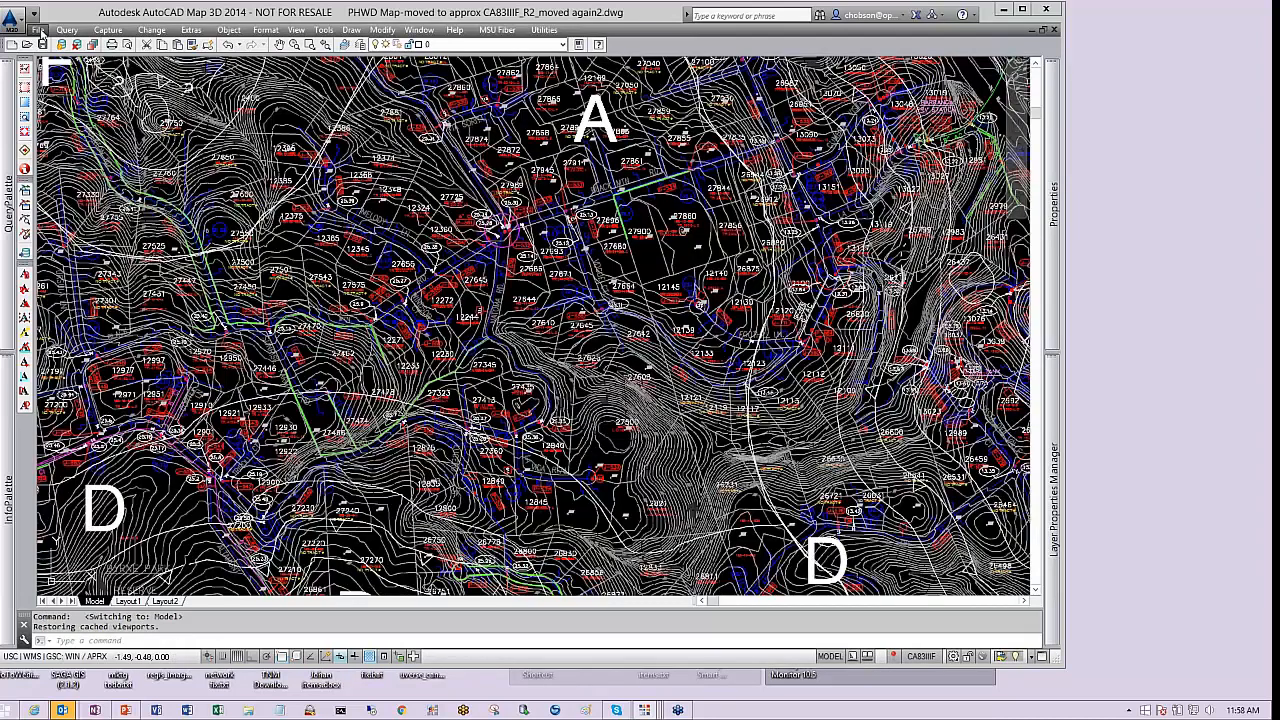
Switch to the UPC-NA-FMS-DW-Water Site Plan_2.dwg drawing and zoom out and back in over the campus water lines
left_click(380, 32)
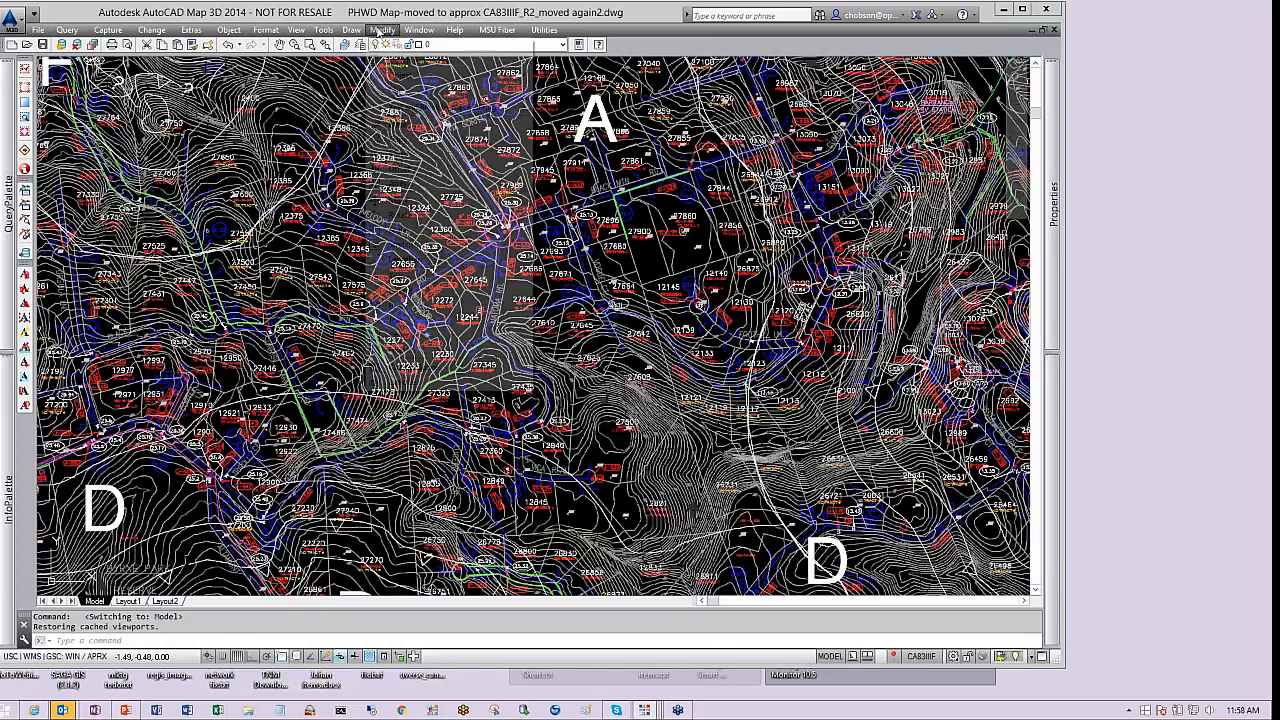
mouse_move(445, 32)
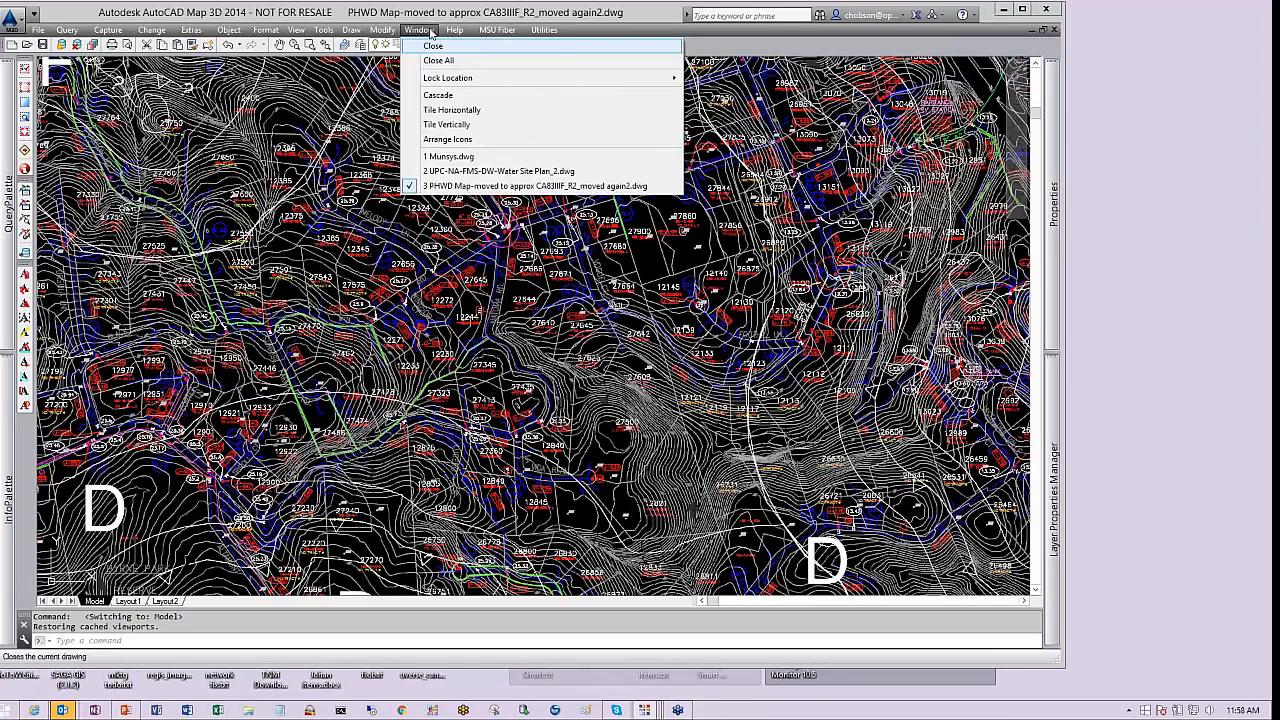
left_click(459, 171)
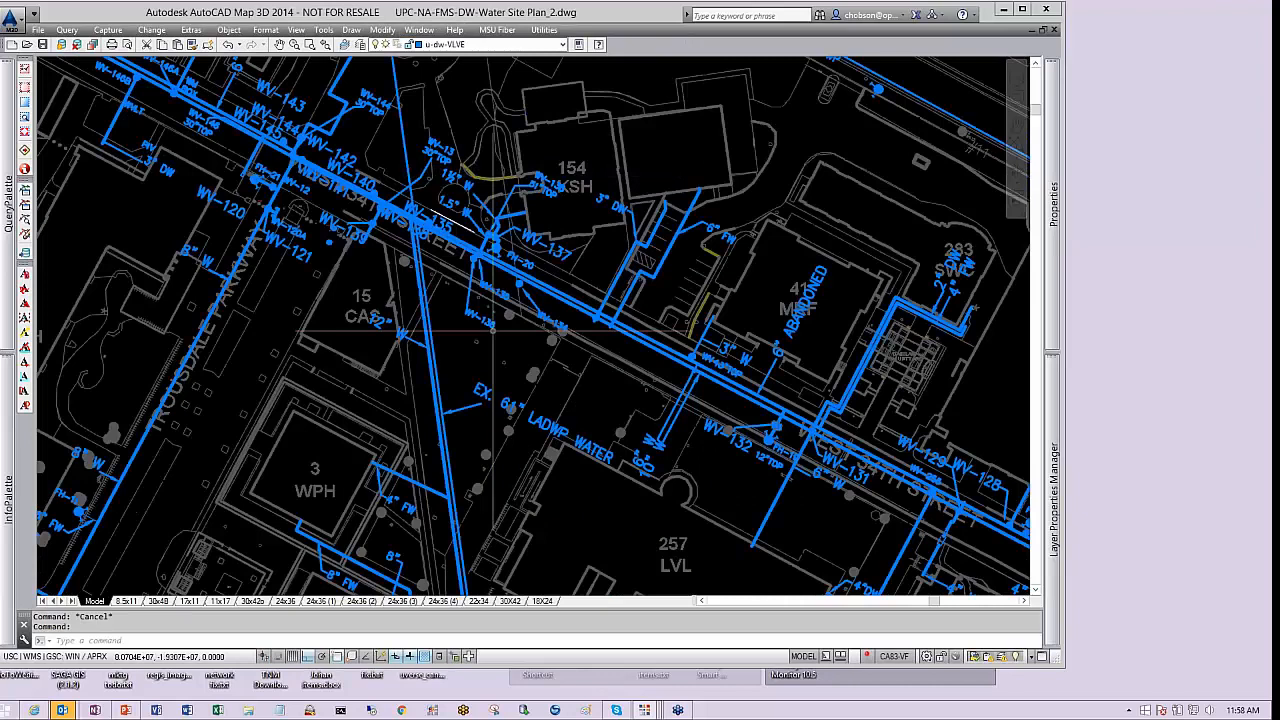
scroll(435, 390, "down", 3)
scroll(558, 300, "down", 2)
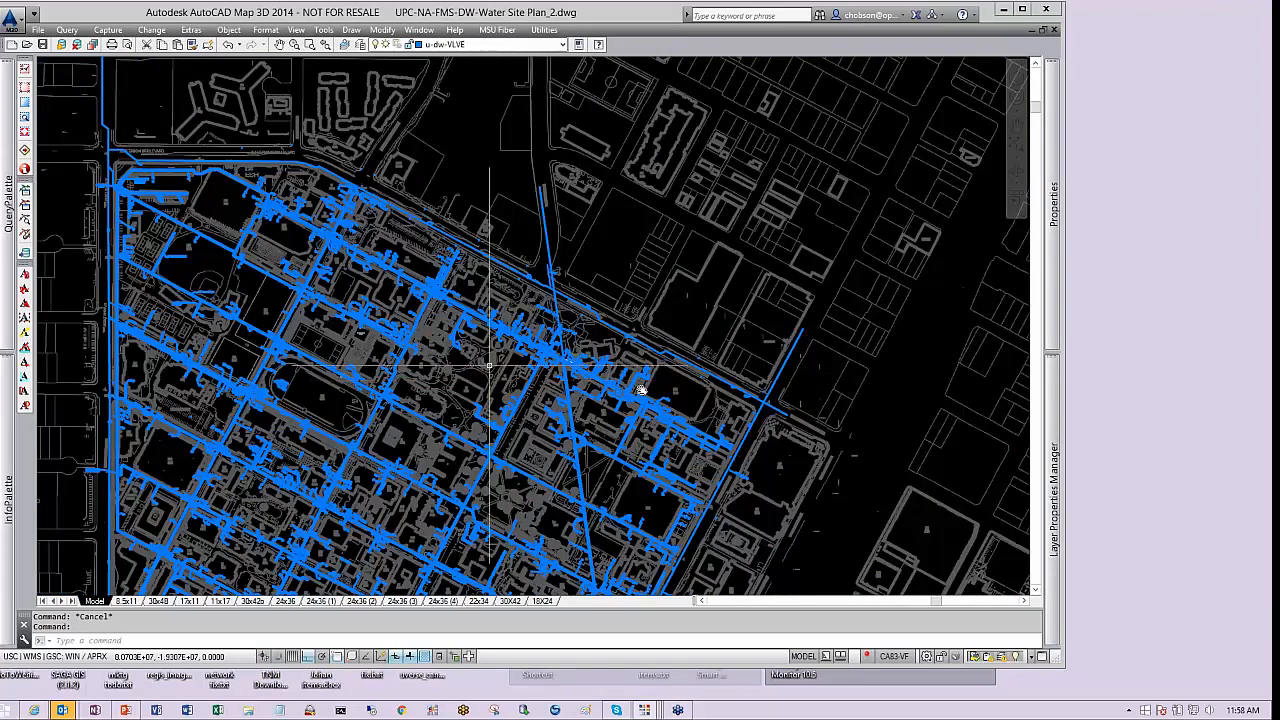
scroll(558, 300, "down", 2)
scroll(560, 299, "up", 5)
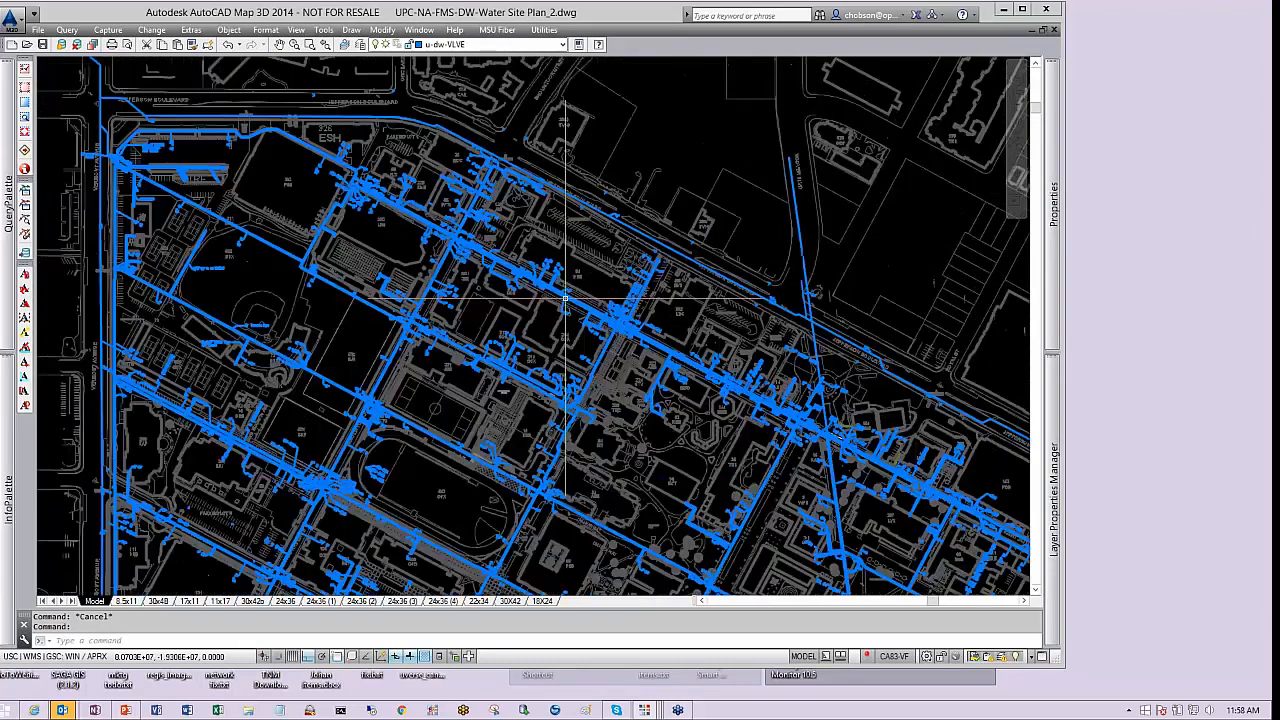
Switch to the Munsys.dwg drawing and return to model space
left_click(420, 30)
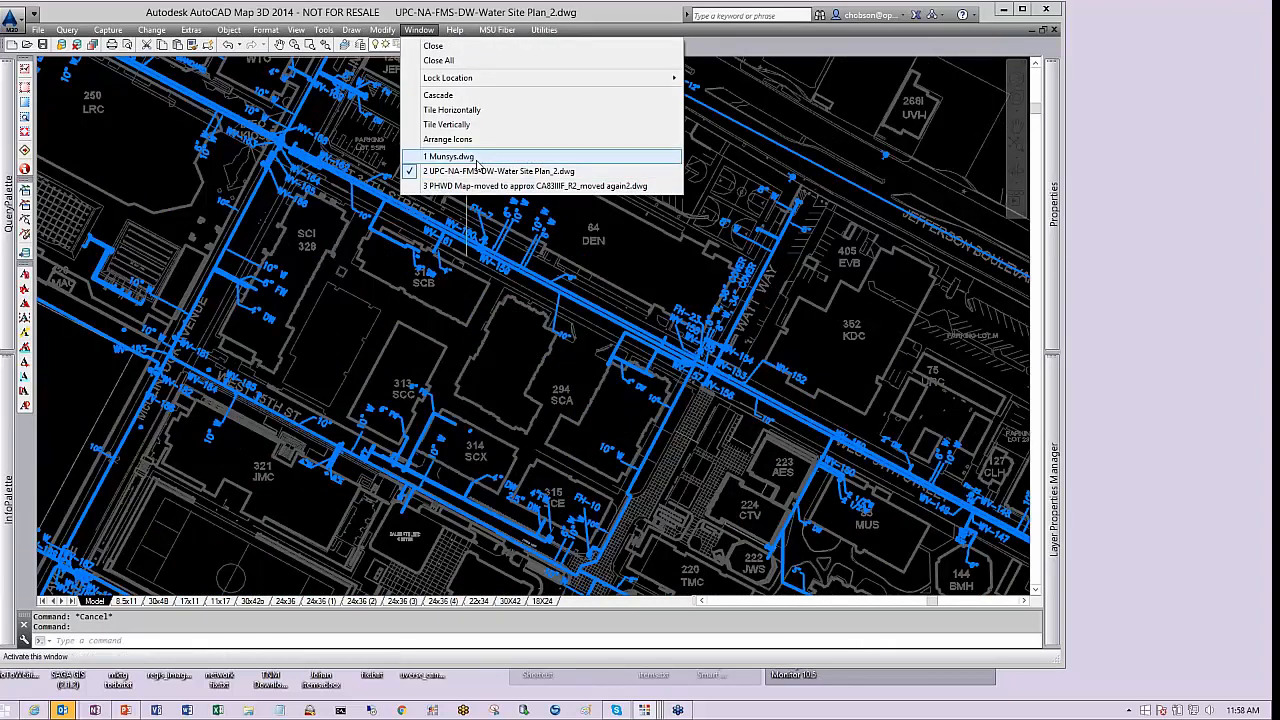
left_click(460, 157)
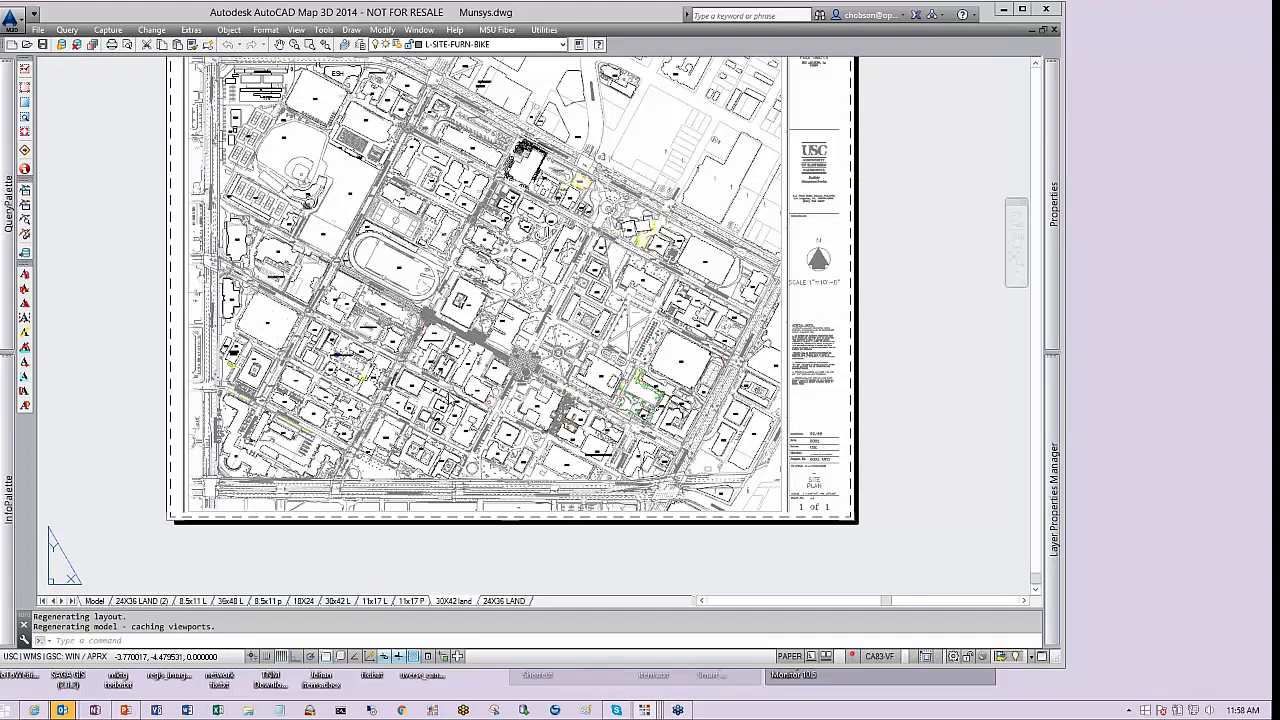
left_click(94, 600)
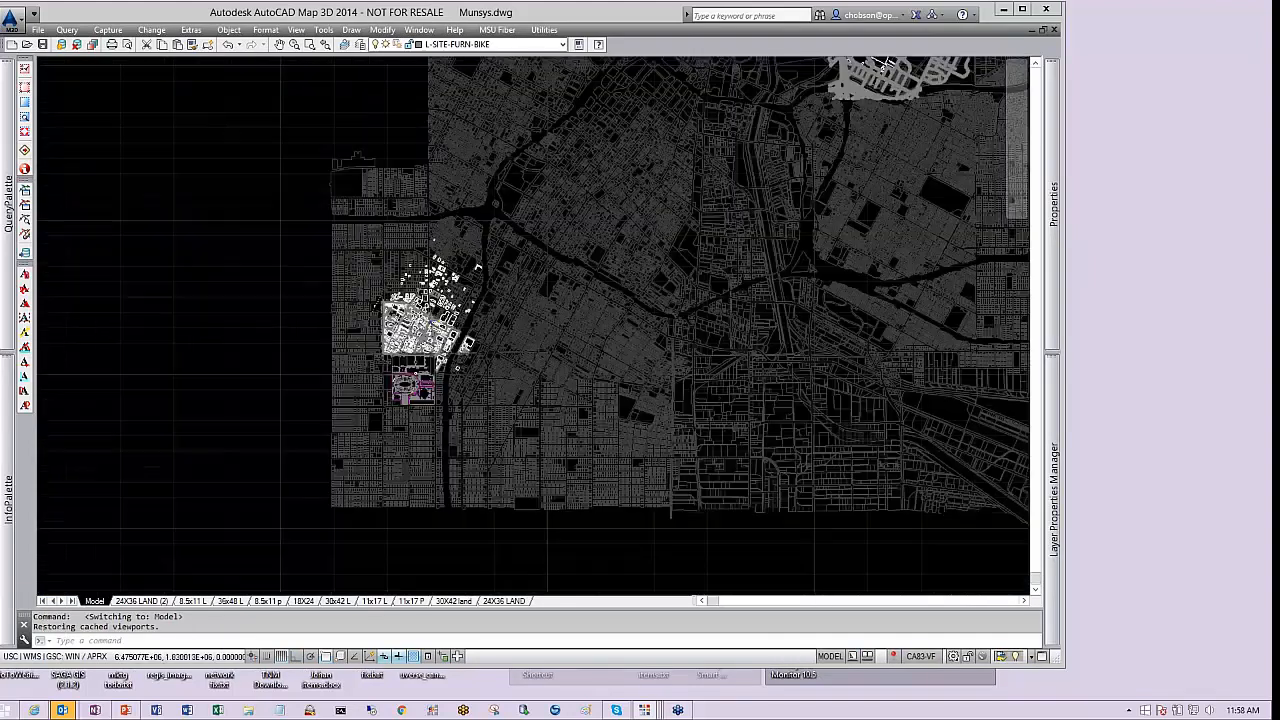
Zoom and pan around the campus in Munsys.dwg to examine the extent of the drawing
scroll(412, 345, "up", 2)
scroll(383, 343, "up", 4)
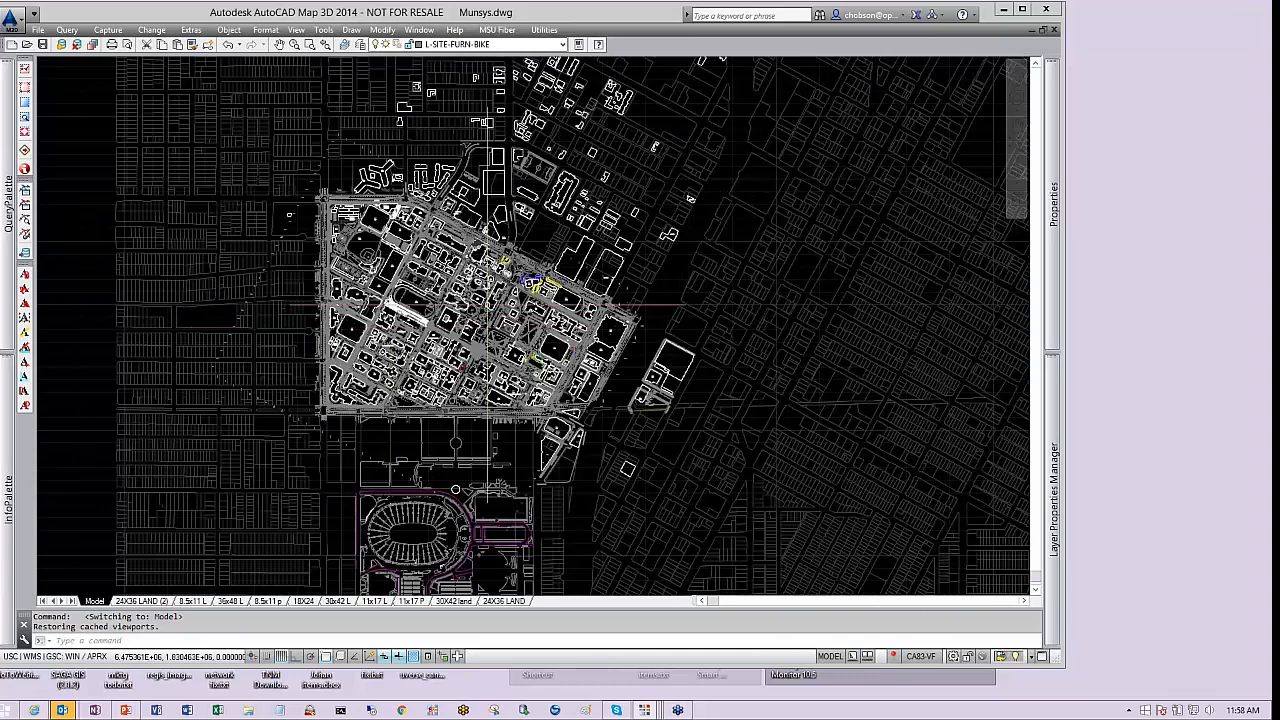
scroll(489, 298, "up", 6)
middle_click_drag(532, 280, 642, 270)
scroll(776, 270, "down", 4)
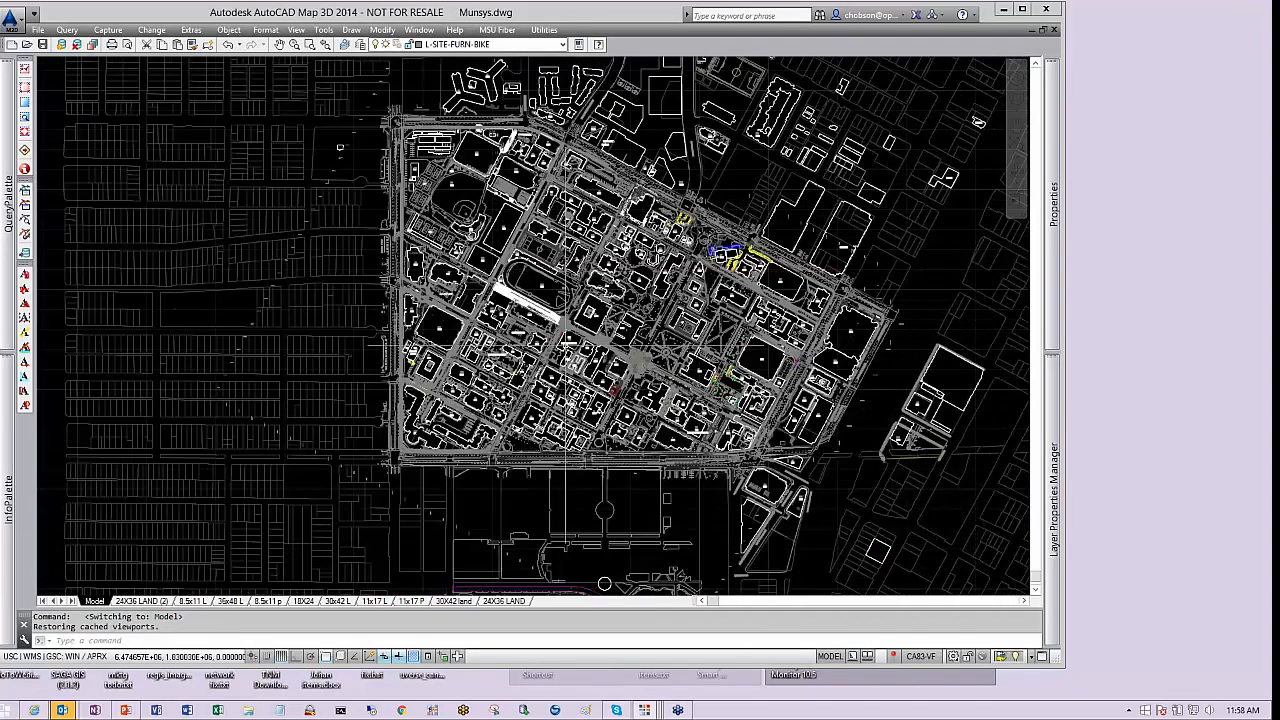
scroll(365, 108, "up", 10)
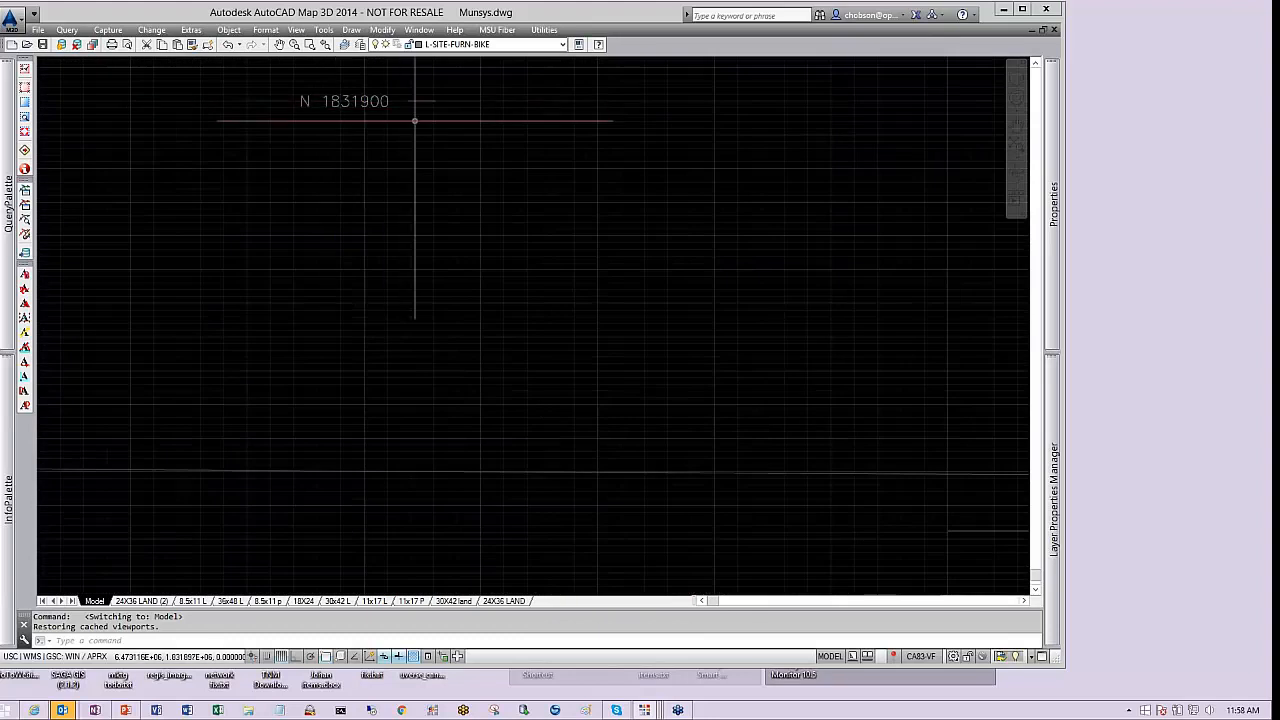
scroll(414, 120, "down", 8)
scroll(417, 123, "down", 4)
middle_click_drag(343, 365, 486, 106)
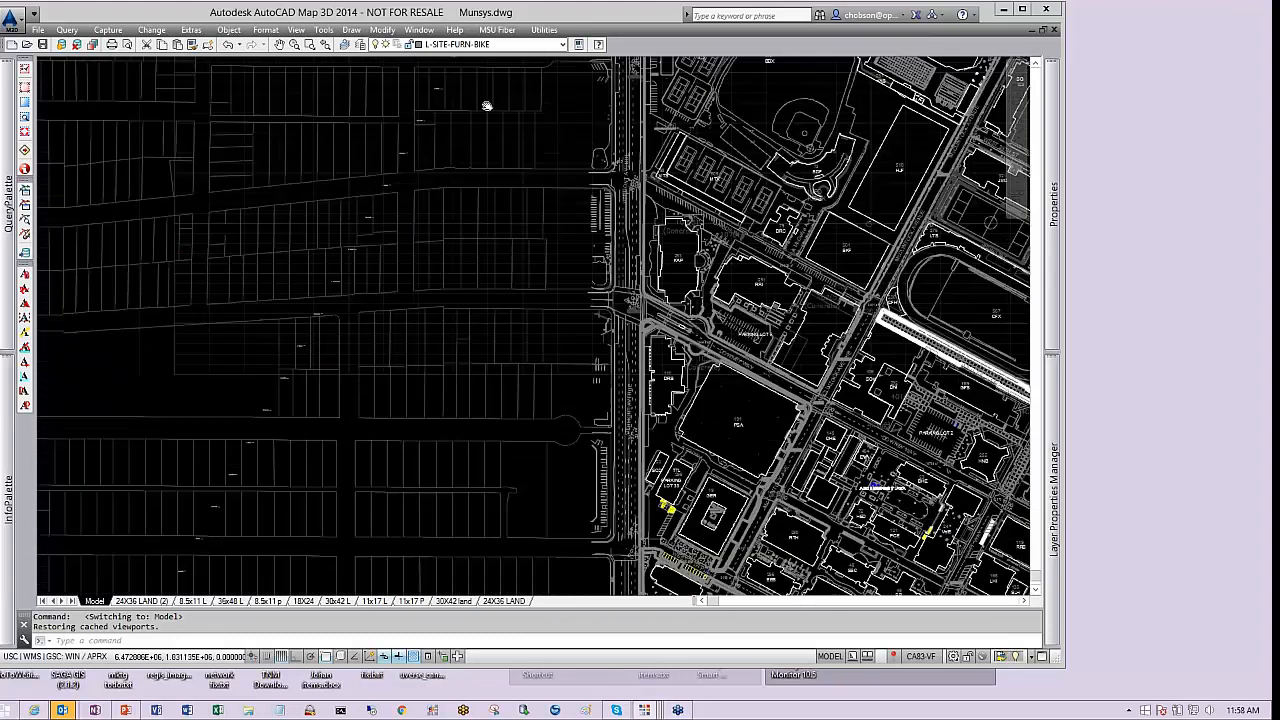
middle_click_drag(261, 448, 369, 218)
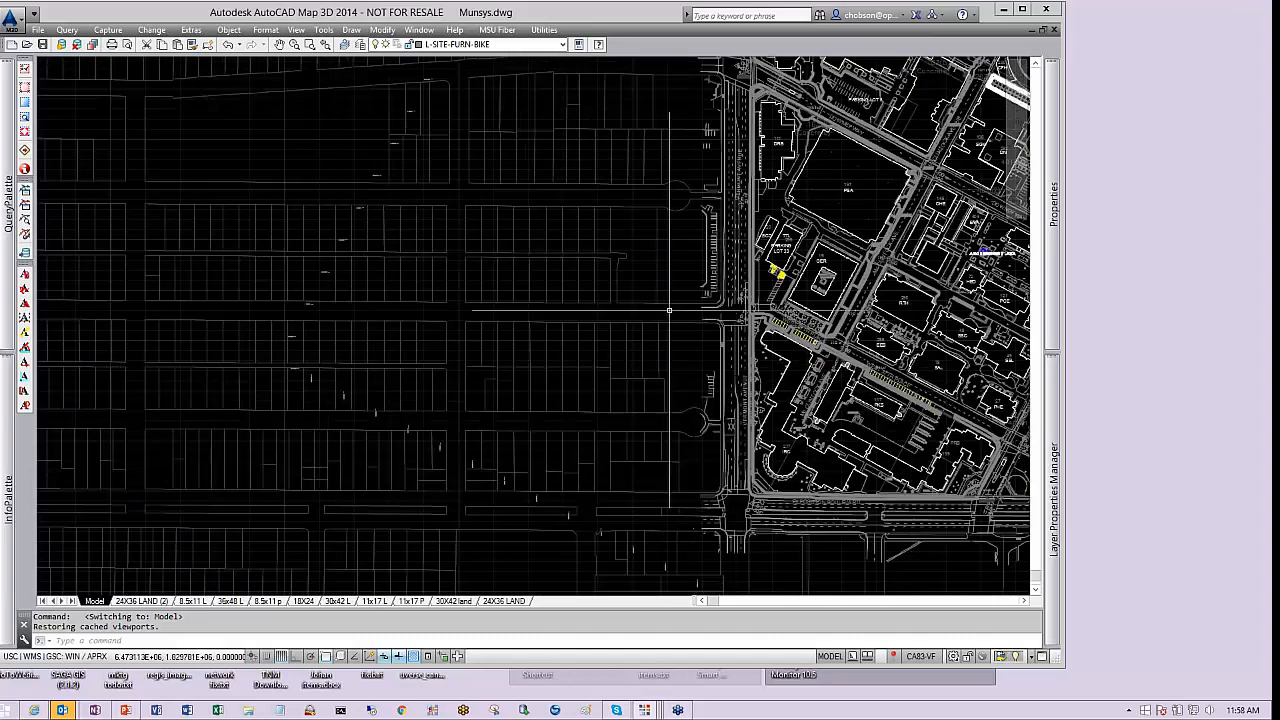
scroll(672, 300, "down", 2)
middle_click_drag(1000, 301, 604, 303)
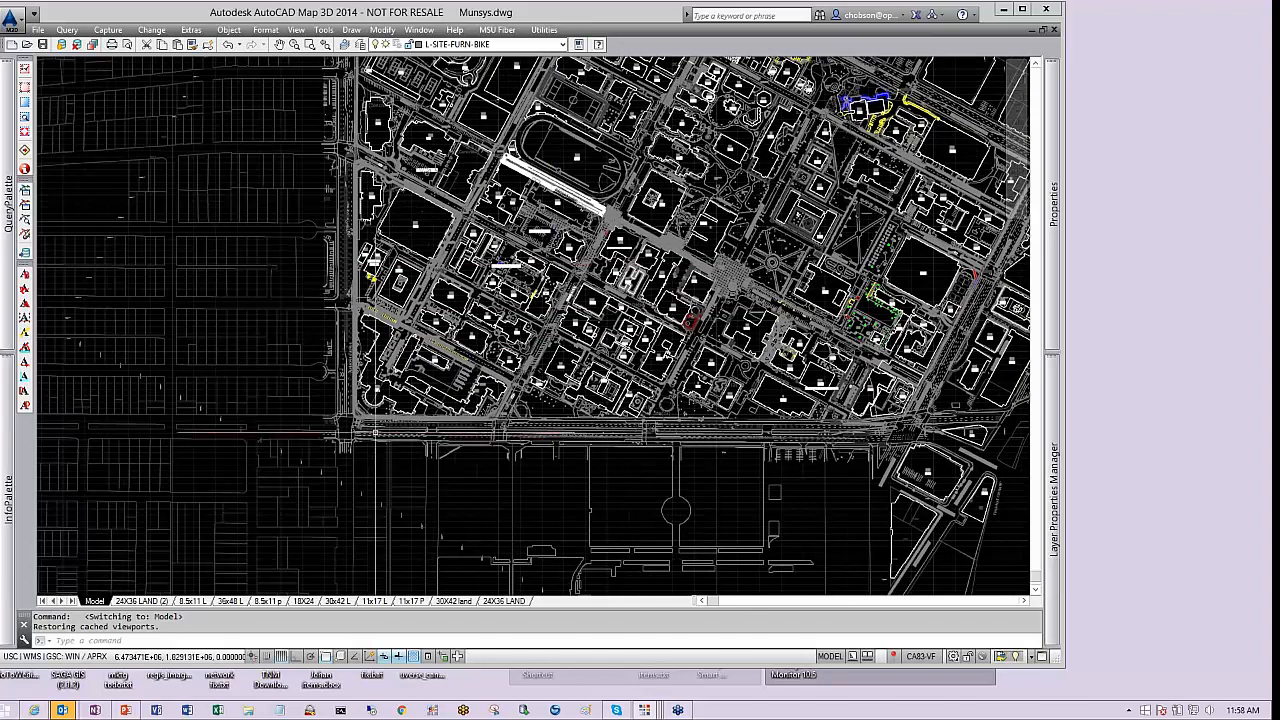
scroll(62, 318, "up", 8)
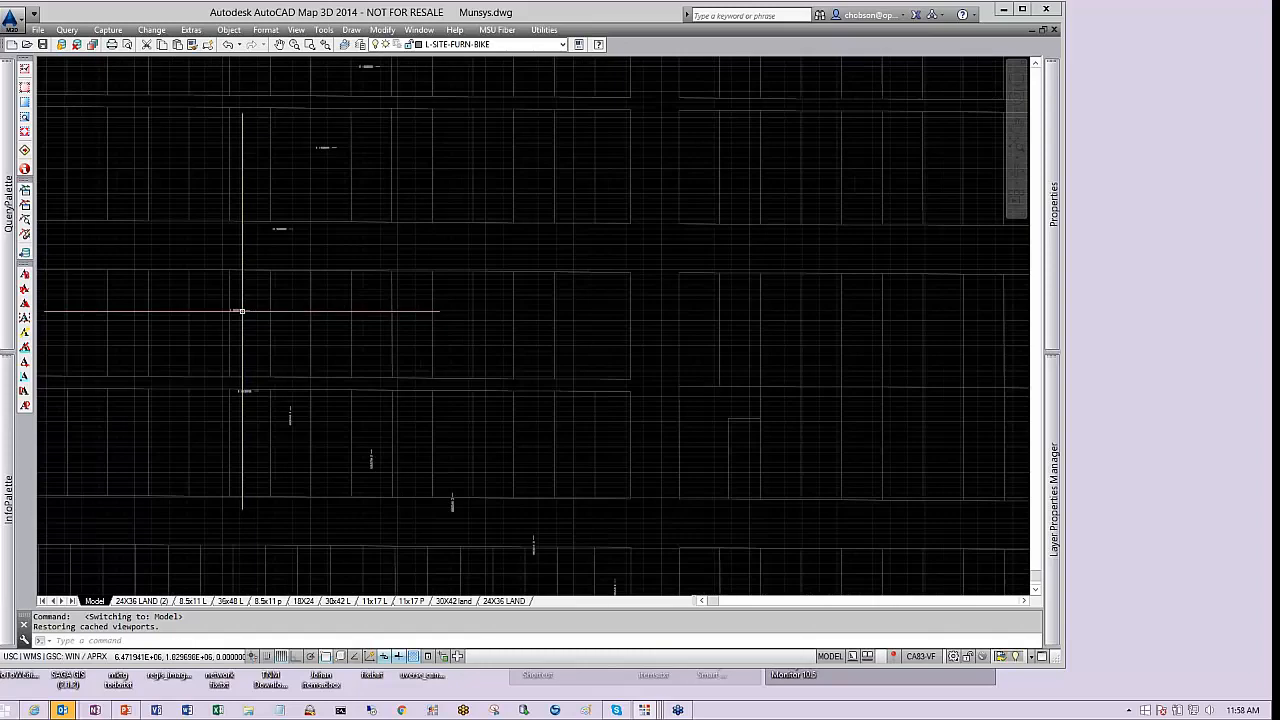
scroll(285, 352, "down", 8)
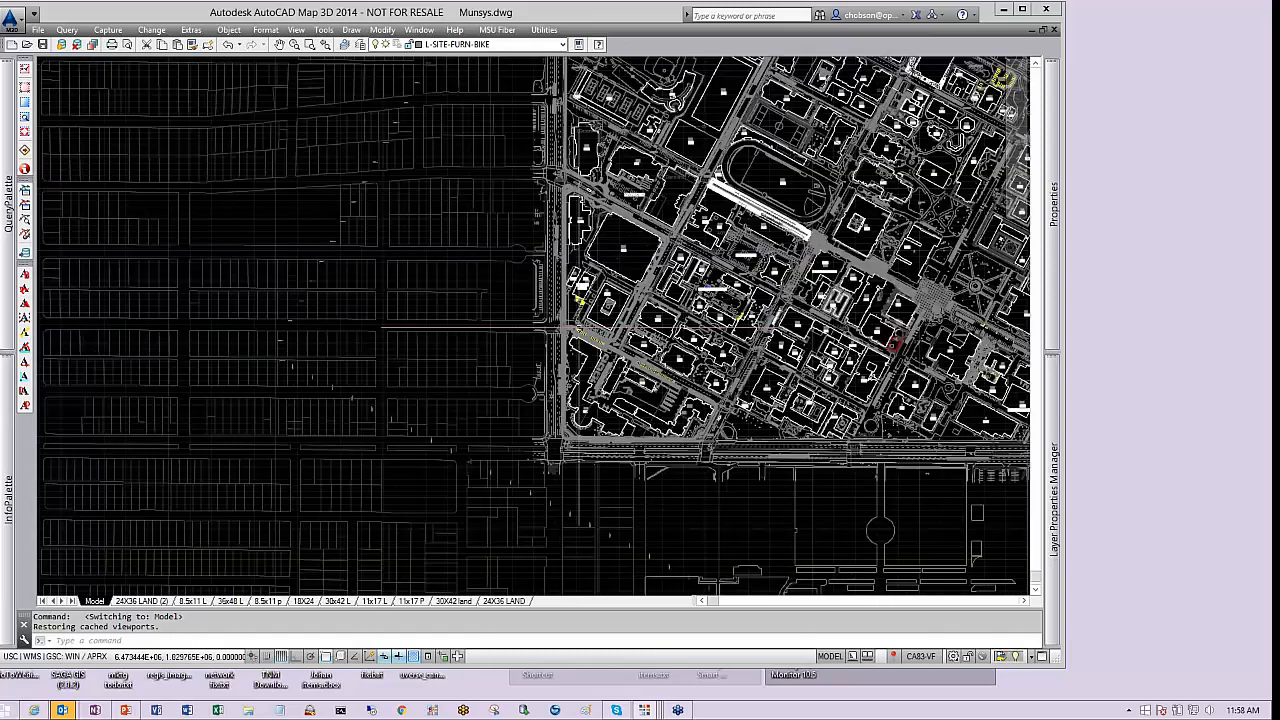
middle_click_drag(678, 305, 402, 345)
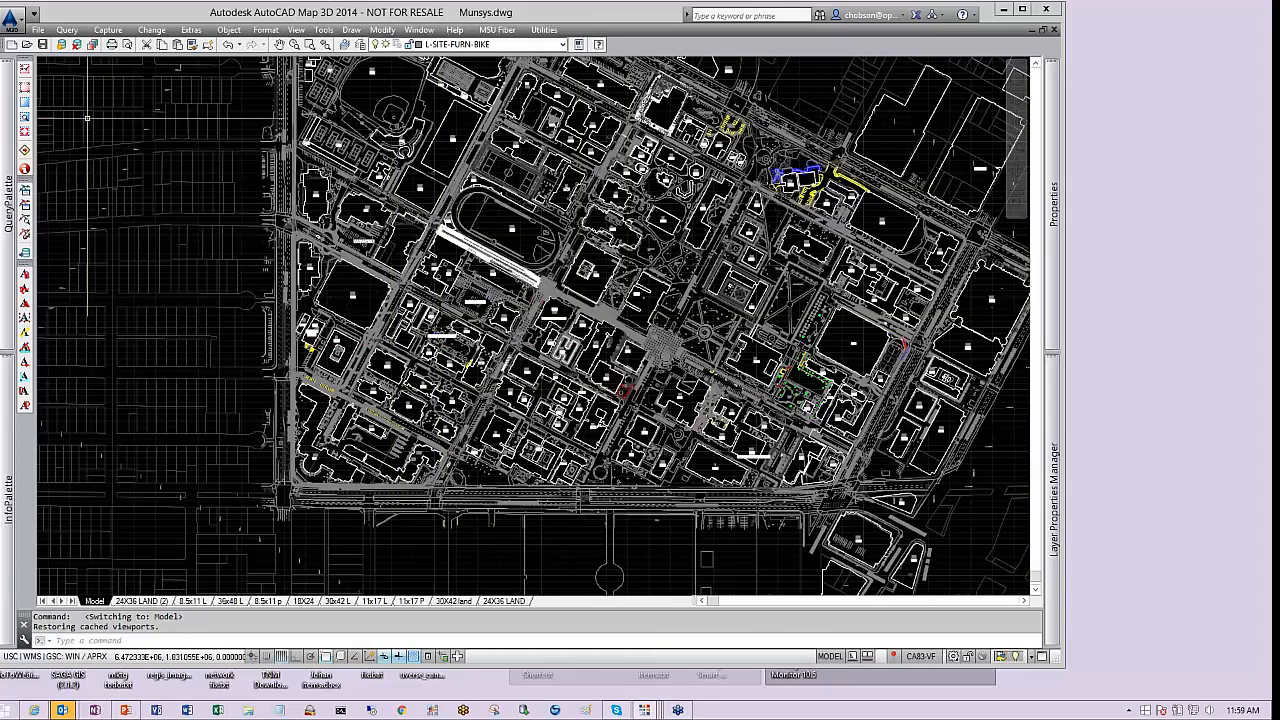
Create a GSC window enclosing the whole campus area
left_click(25, 88)
scroll(525, 322, "down", 2)
left_click(408, 150)
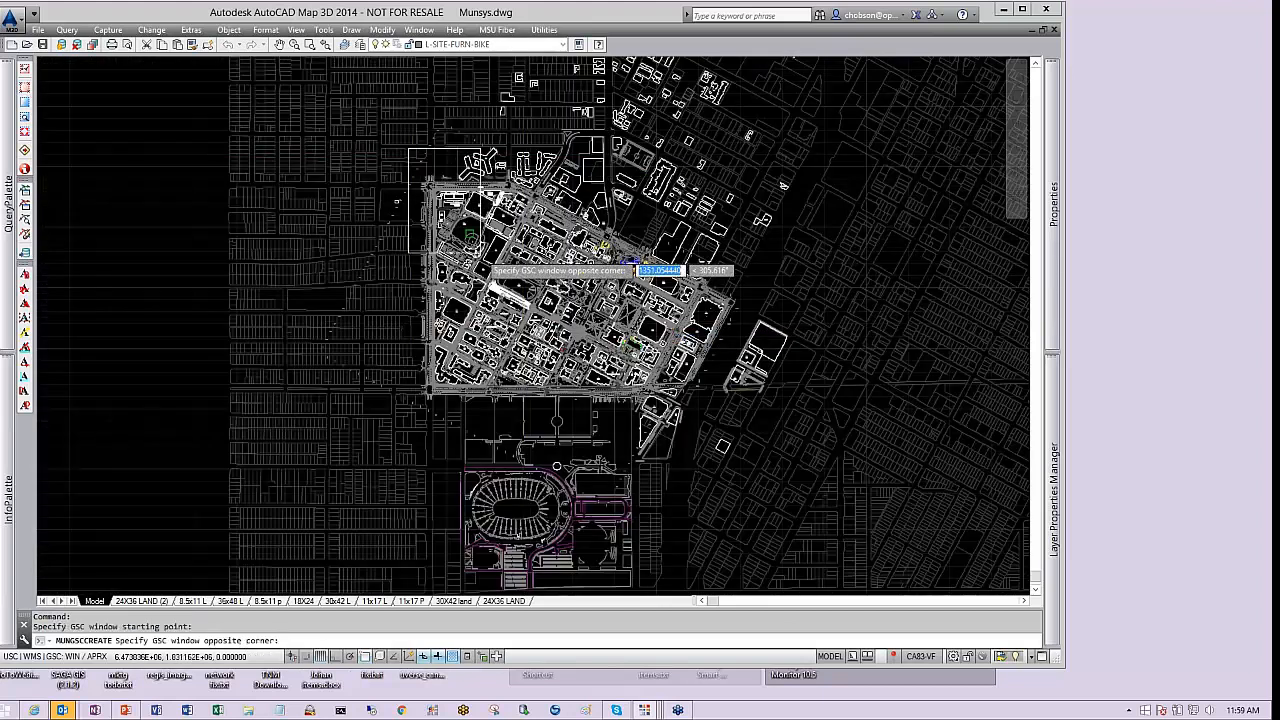
left_click(740, 432)
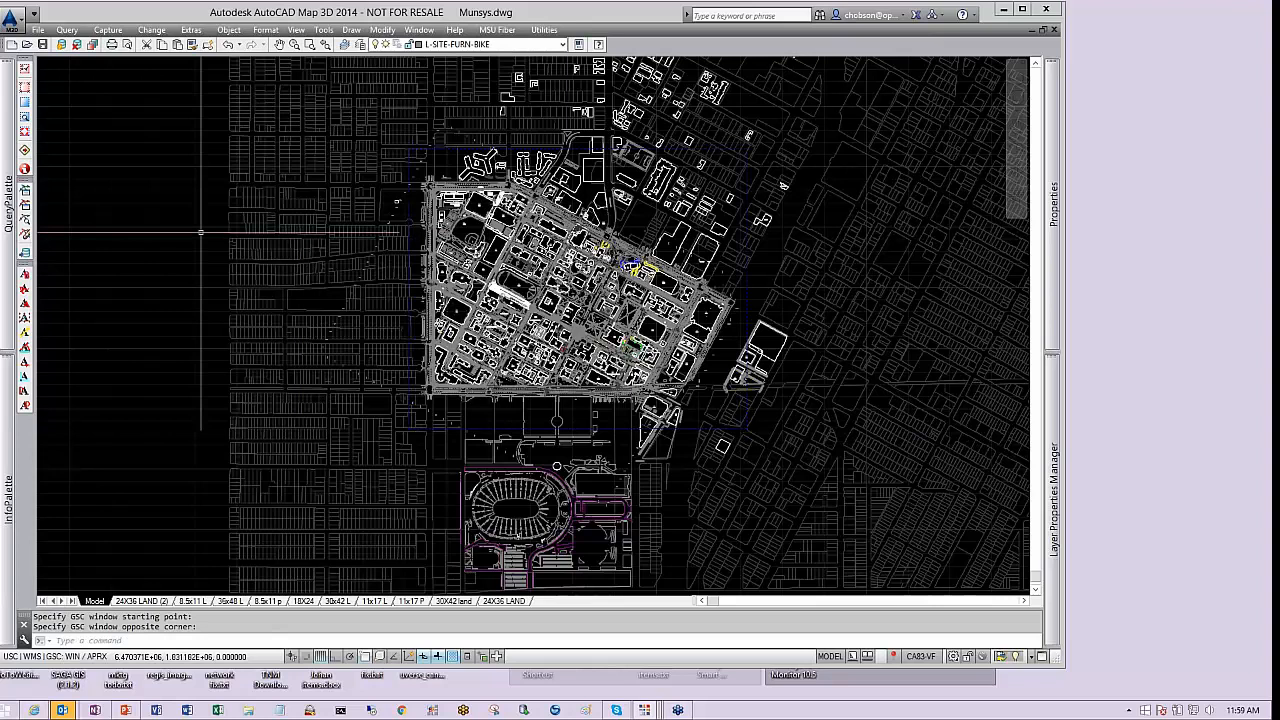
Open the Query Palette, enlarge its queries list, and run the Water query to retrieve water features
left_click(26, 118)
mouse_move(5, 241)
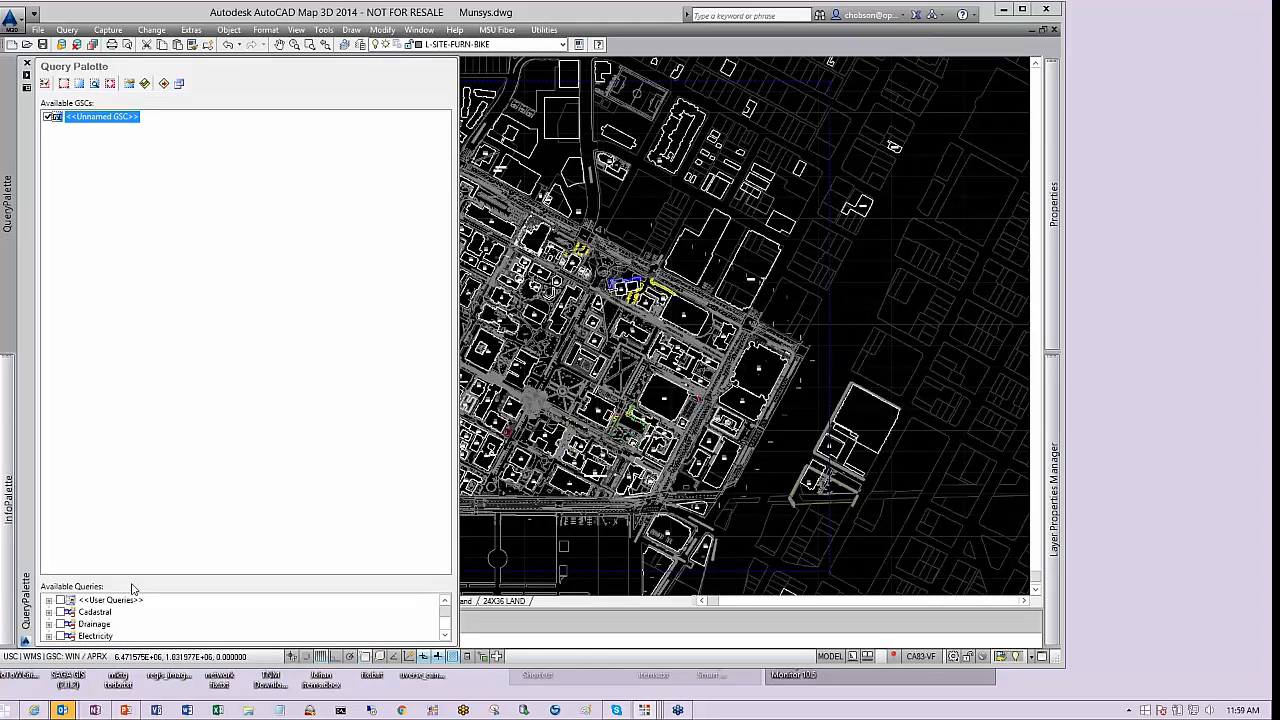
left_click_drag(131, 588, 100, 221)
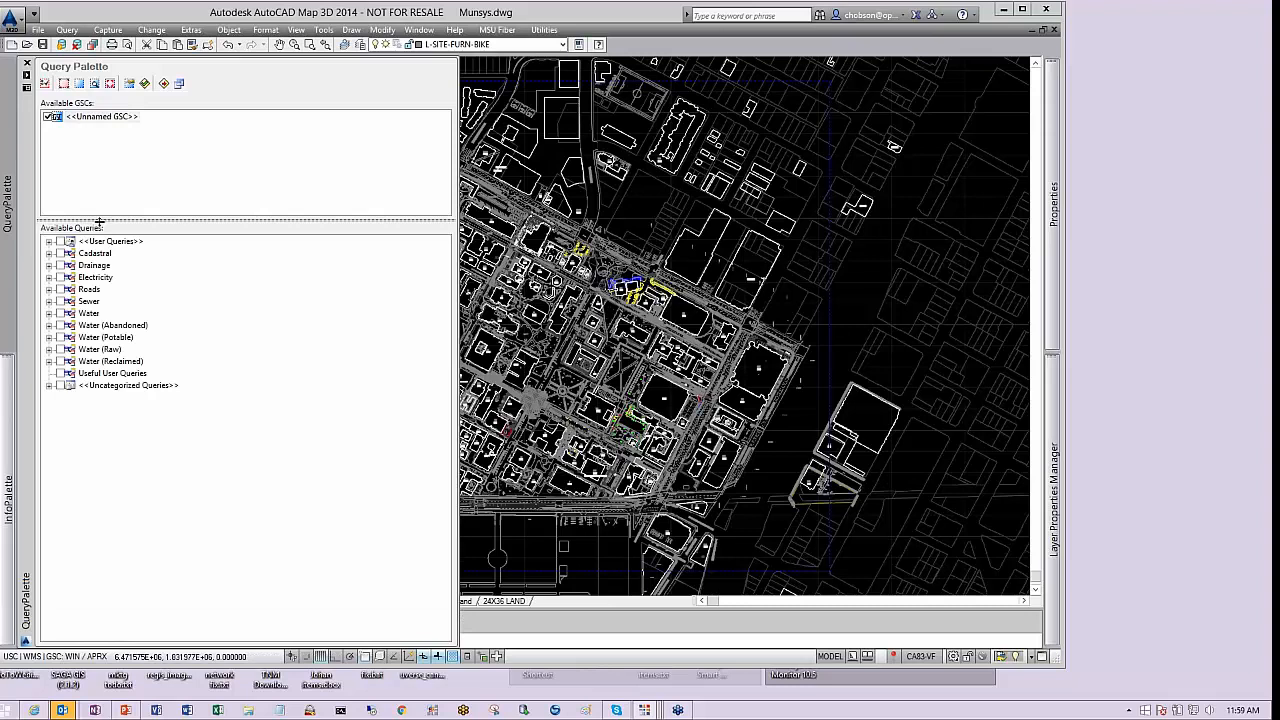
left_click(48, 314)
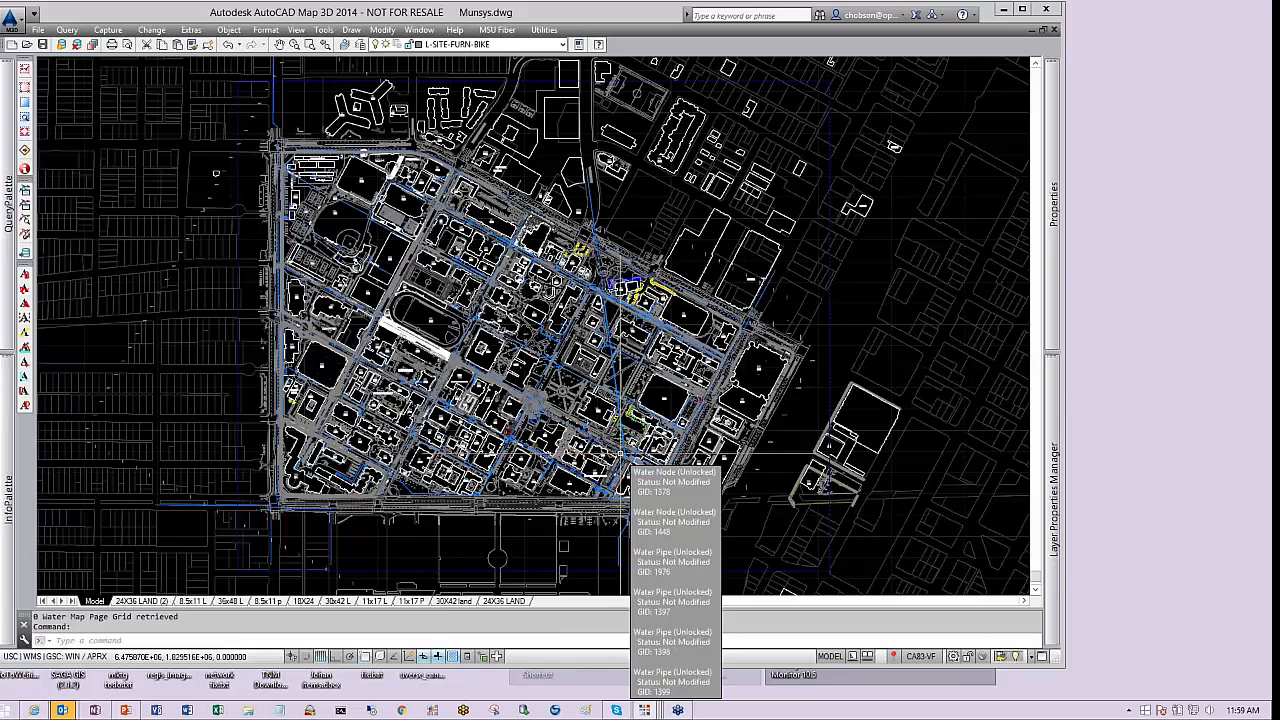
Zoom in along West 34th Street to inspect the retrieved water pipes and valves near WV-149
scroll(517, 247, "up", 4)
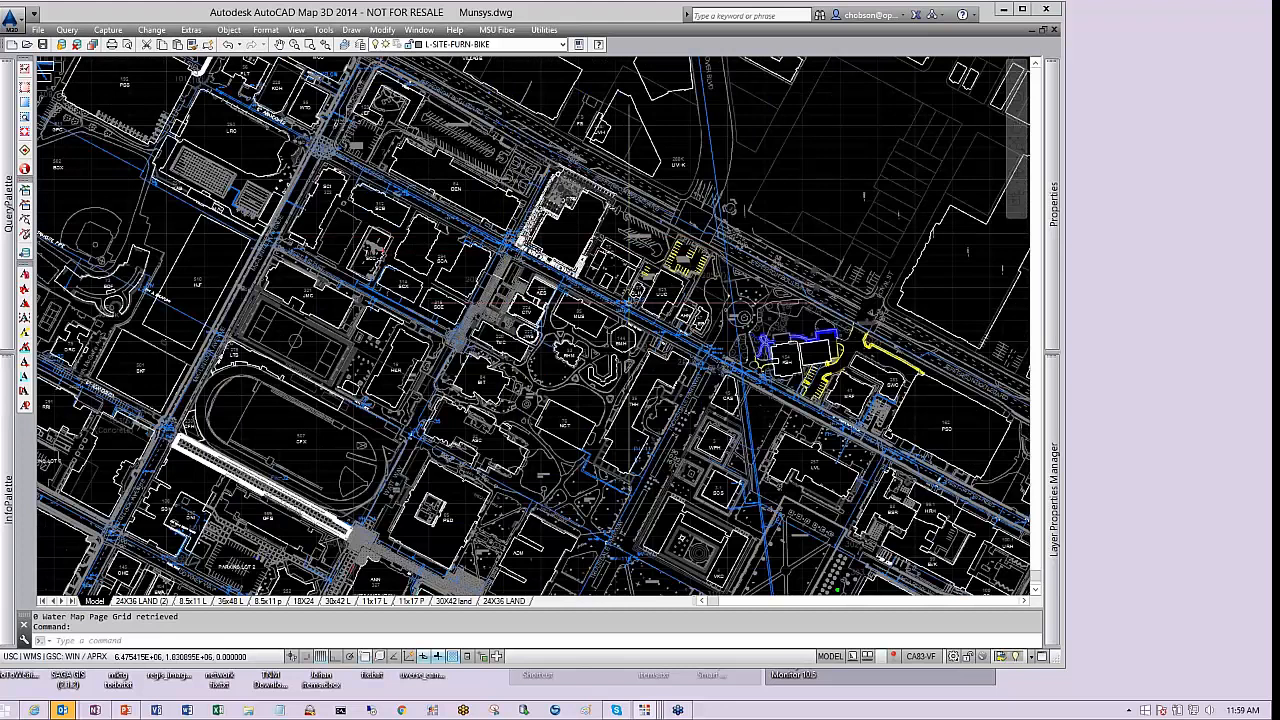
scroll(478, 228, "up", 2)
scroll(482, 232, "up", 3)
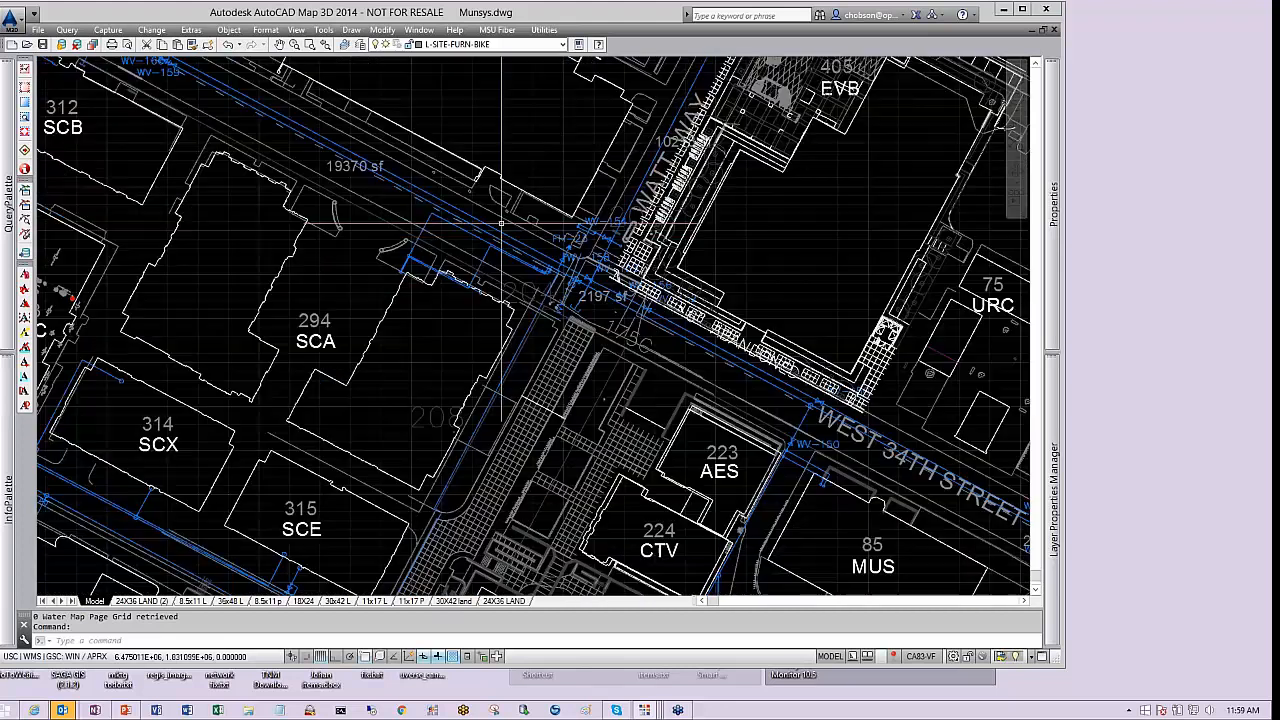
middle_click_drag(811, 406, 498, 207)
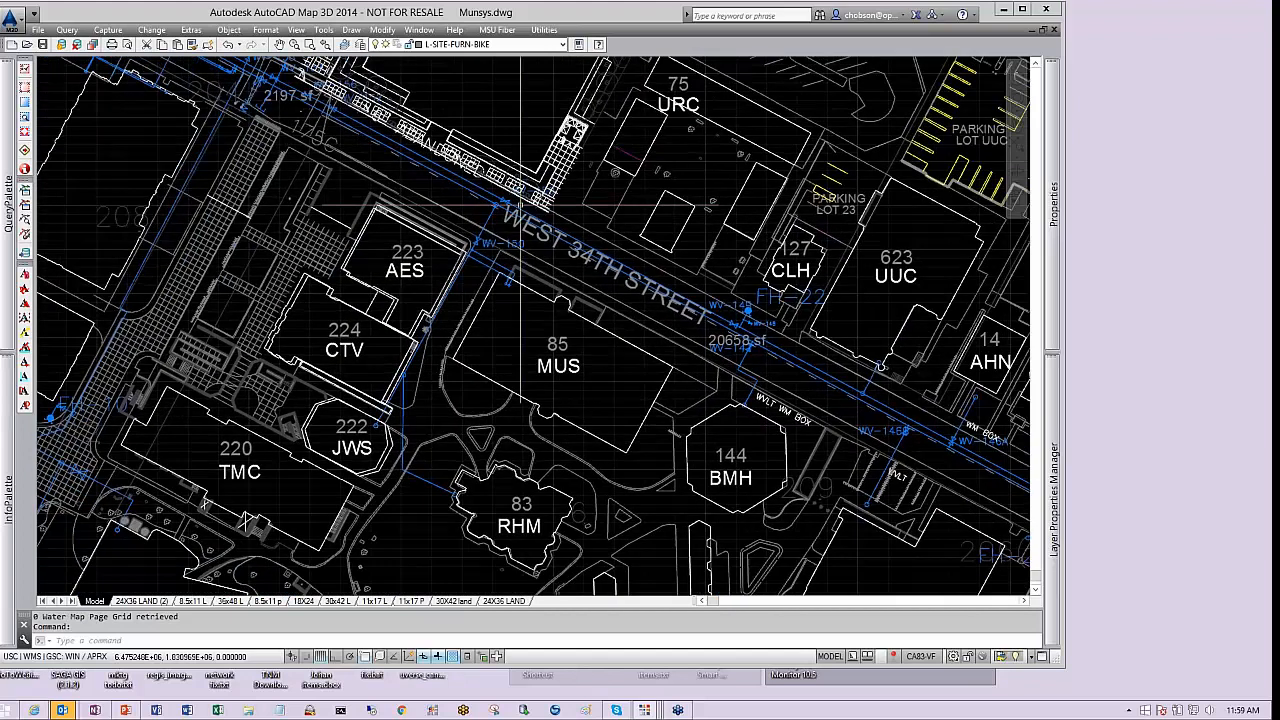
scroll(548, 219, "up", 3)
scroll(583, 240, "down", 3)
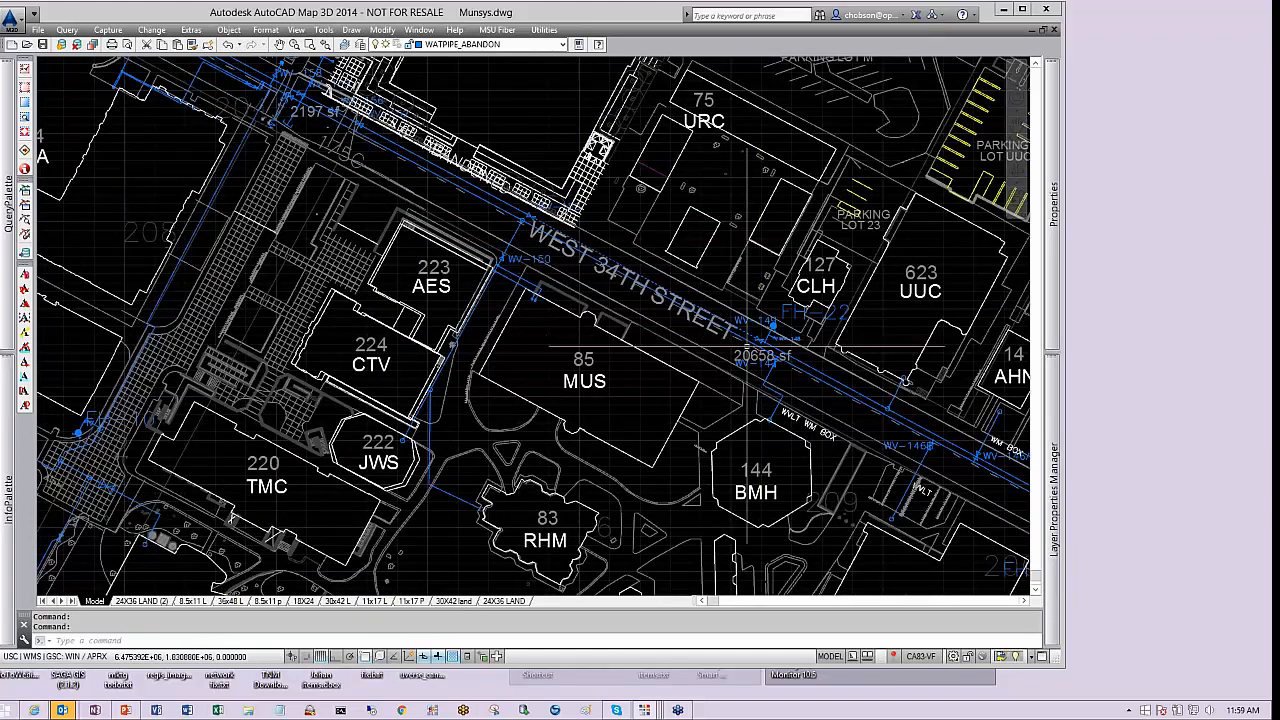
scroll(745, 348, "up", 10)
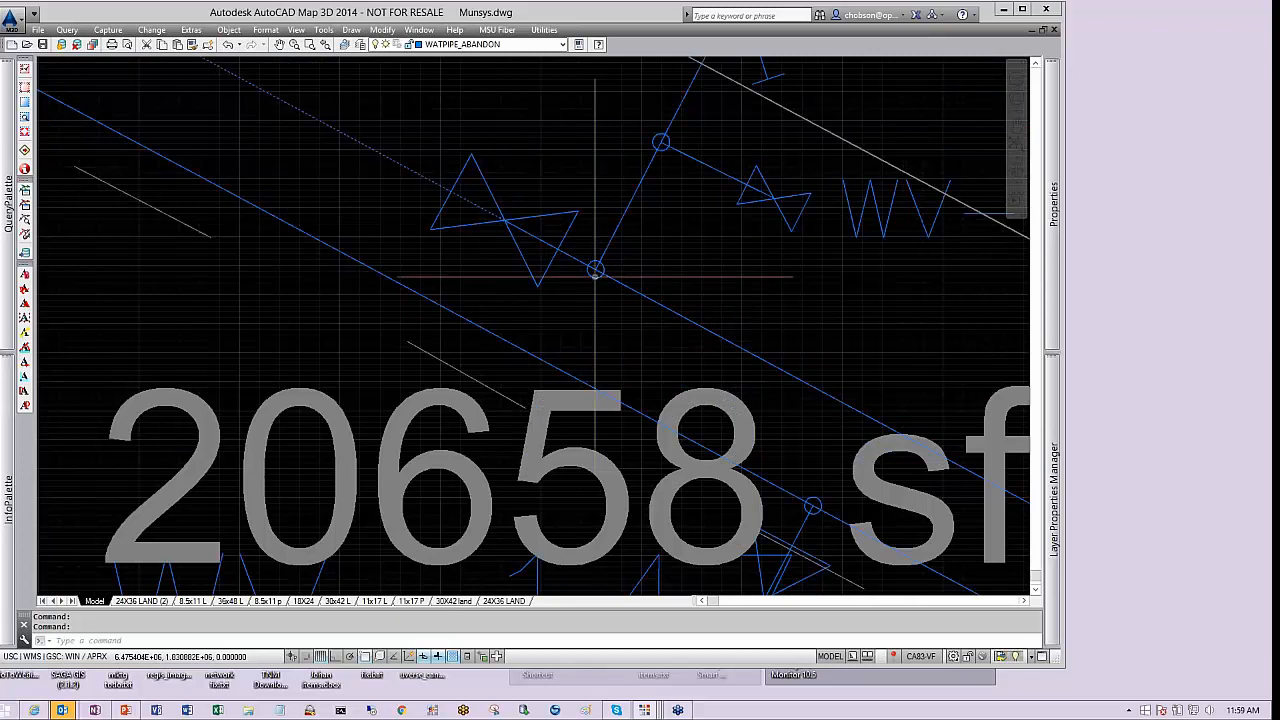
scroll(668, 284, "down", 4)
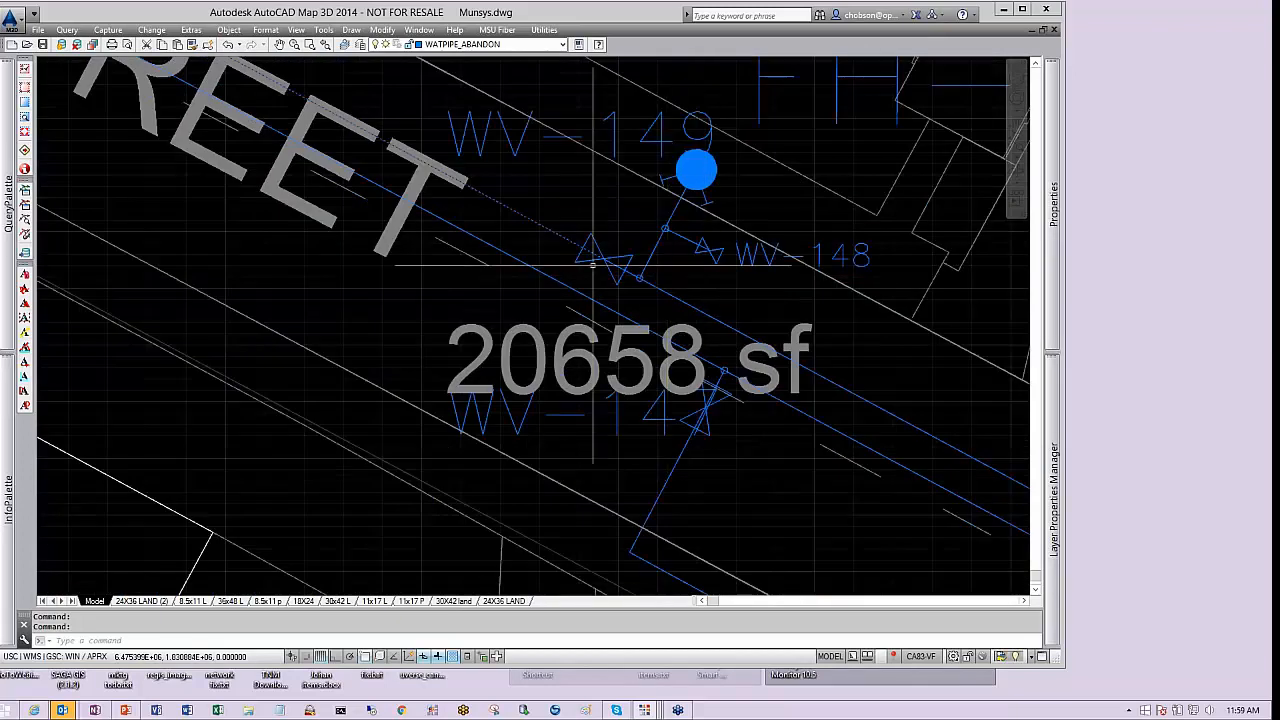
key("Escape")
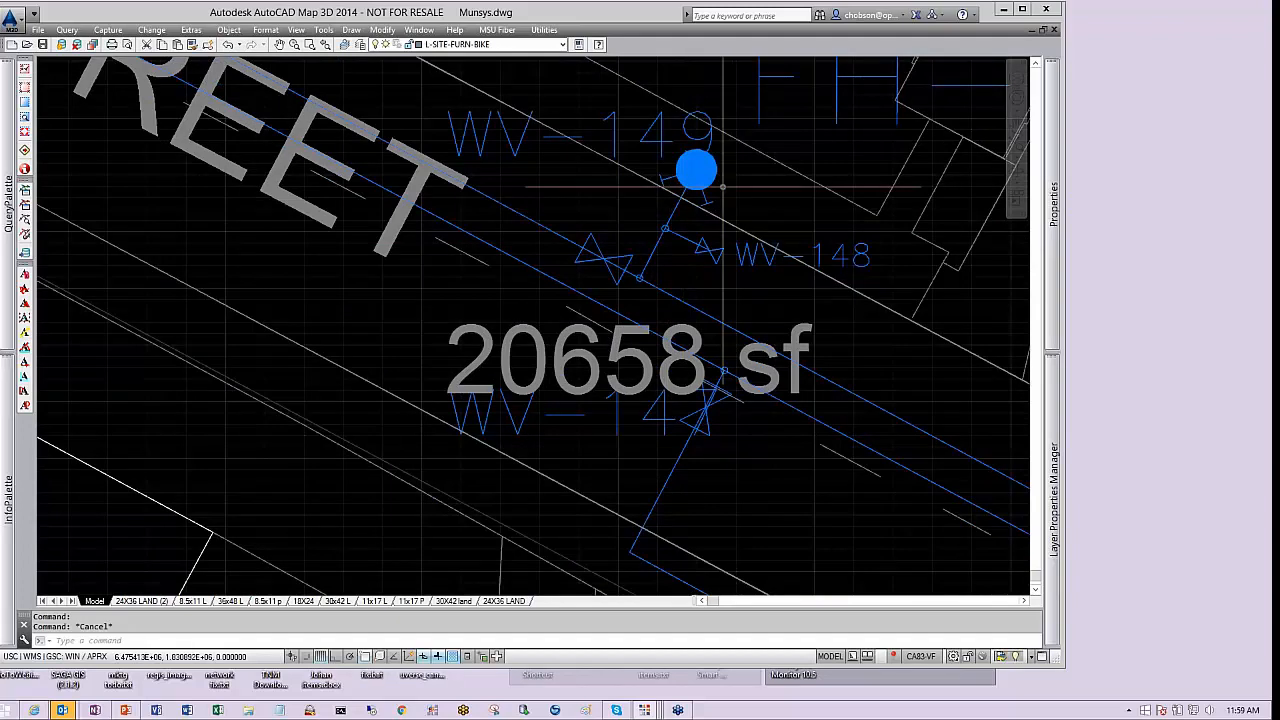
Select and inspect the water node and pipes around WV-149 along West 34th Street
left_click(697, 171)
scroll(737, 298, "down", 2)
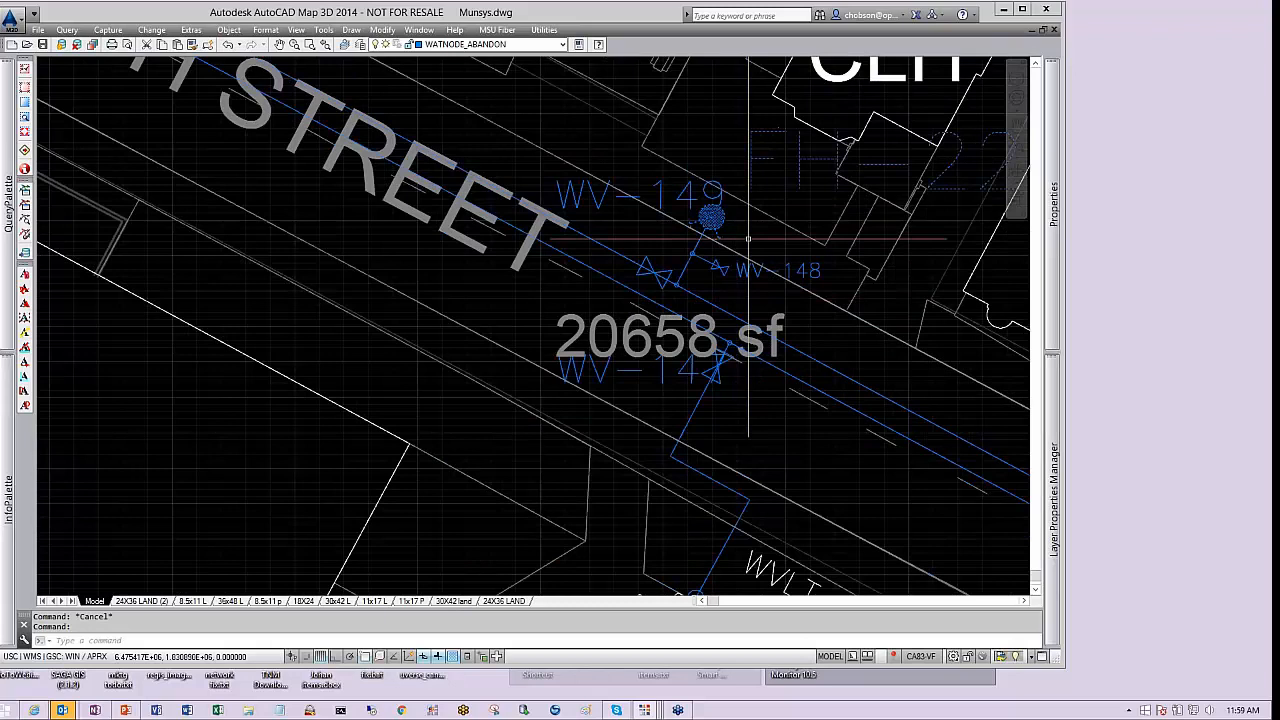
middle_click_drag(747, 250, 622, 283)
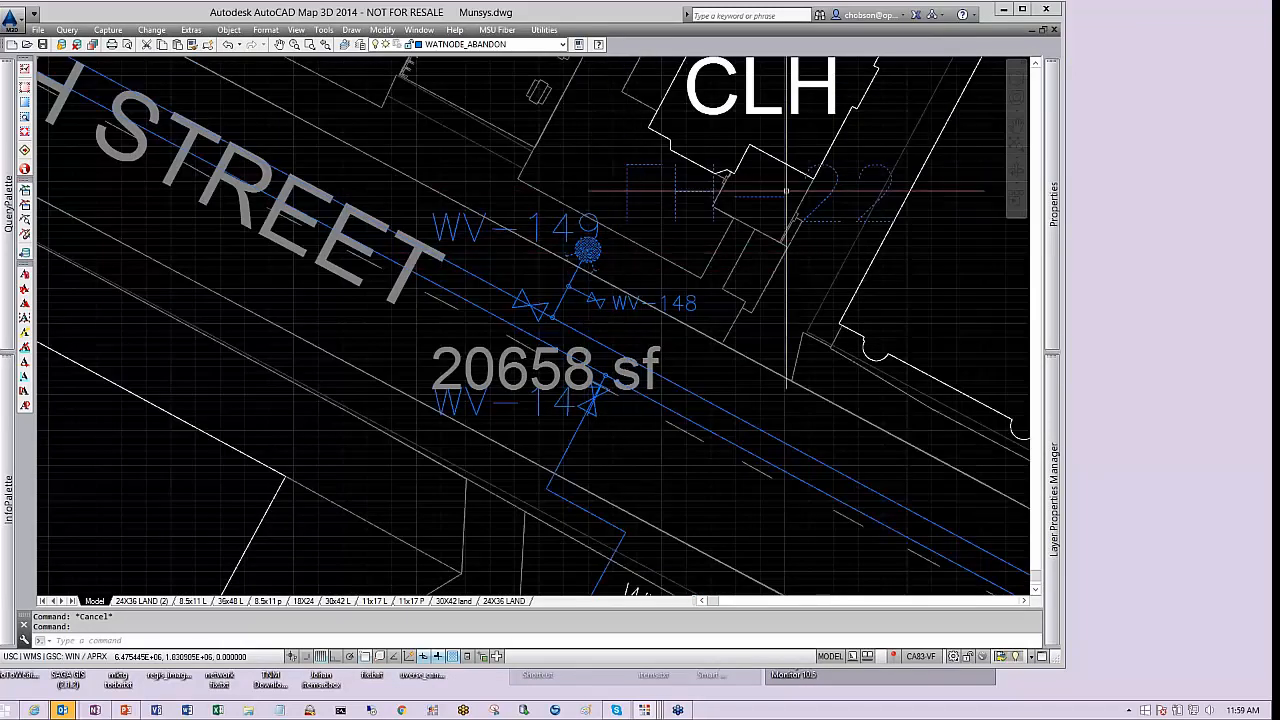
key("Escape")
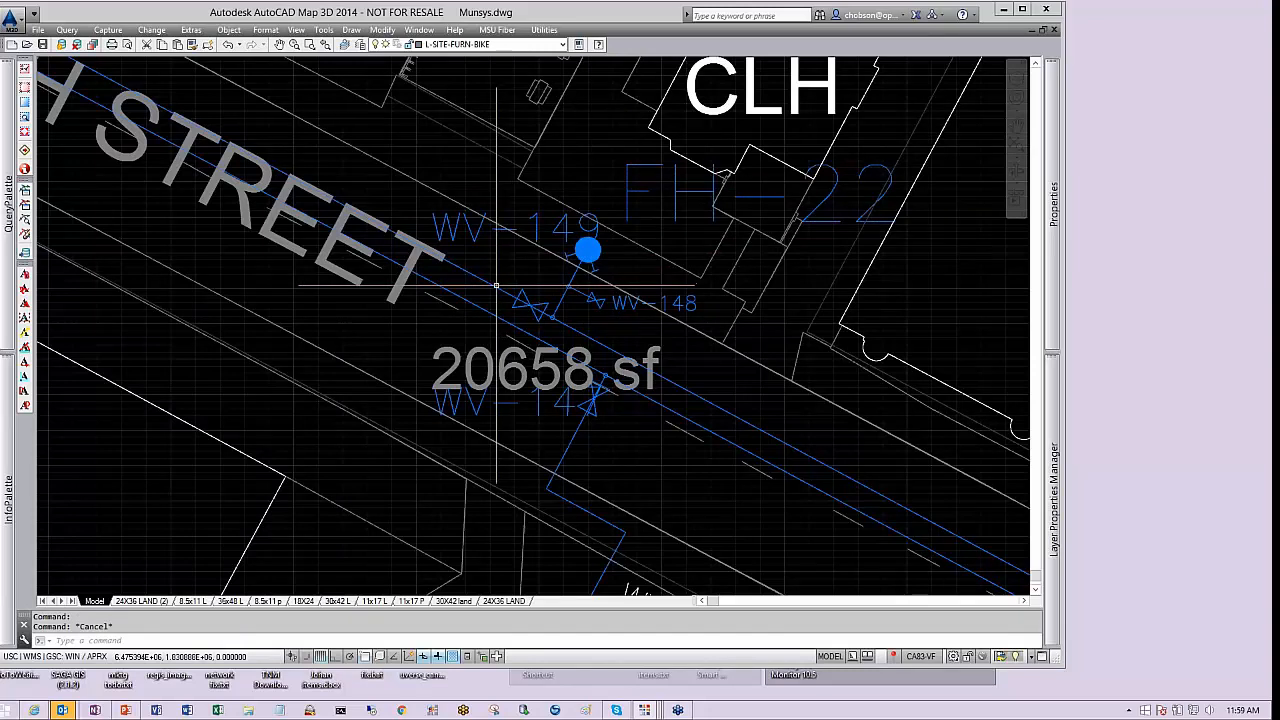
left_click(495, 287)
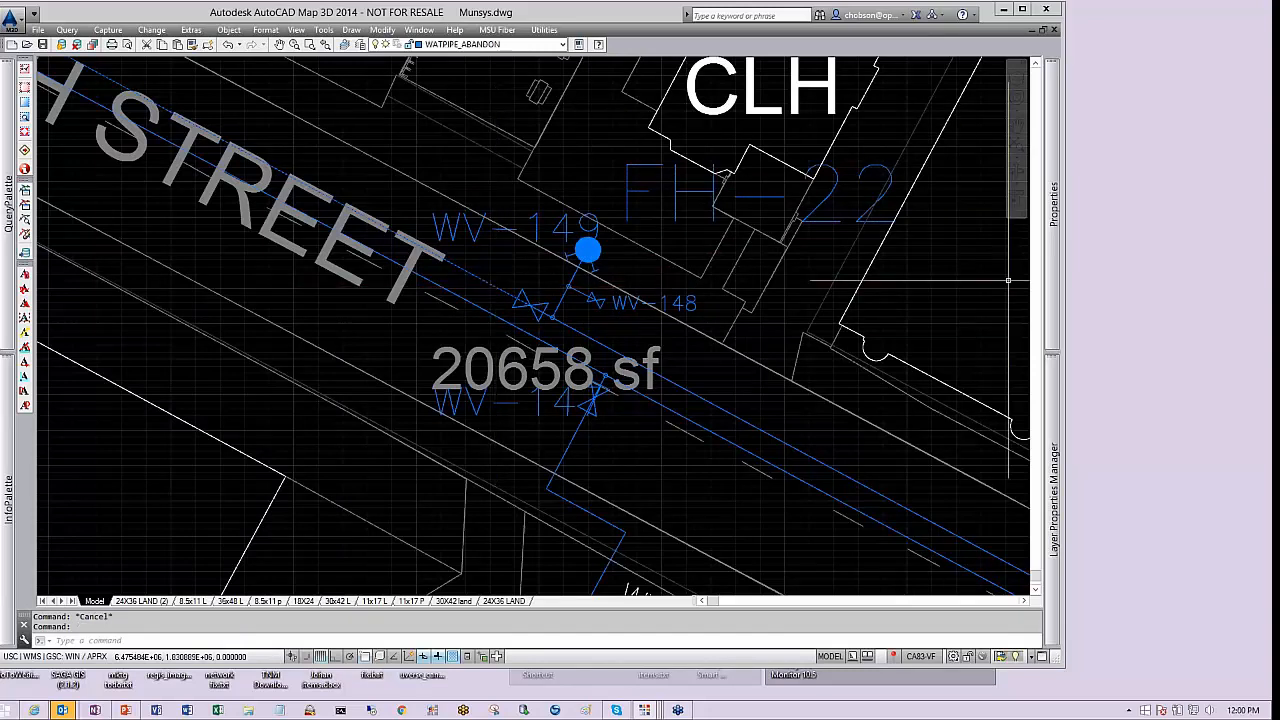
mouse_move(1059, 269)
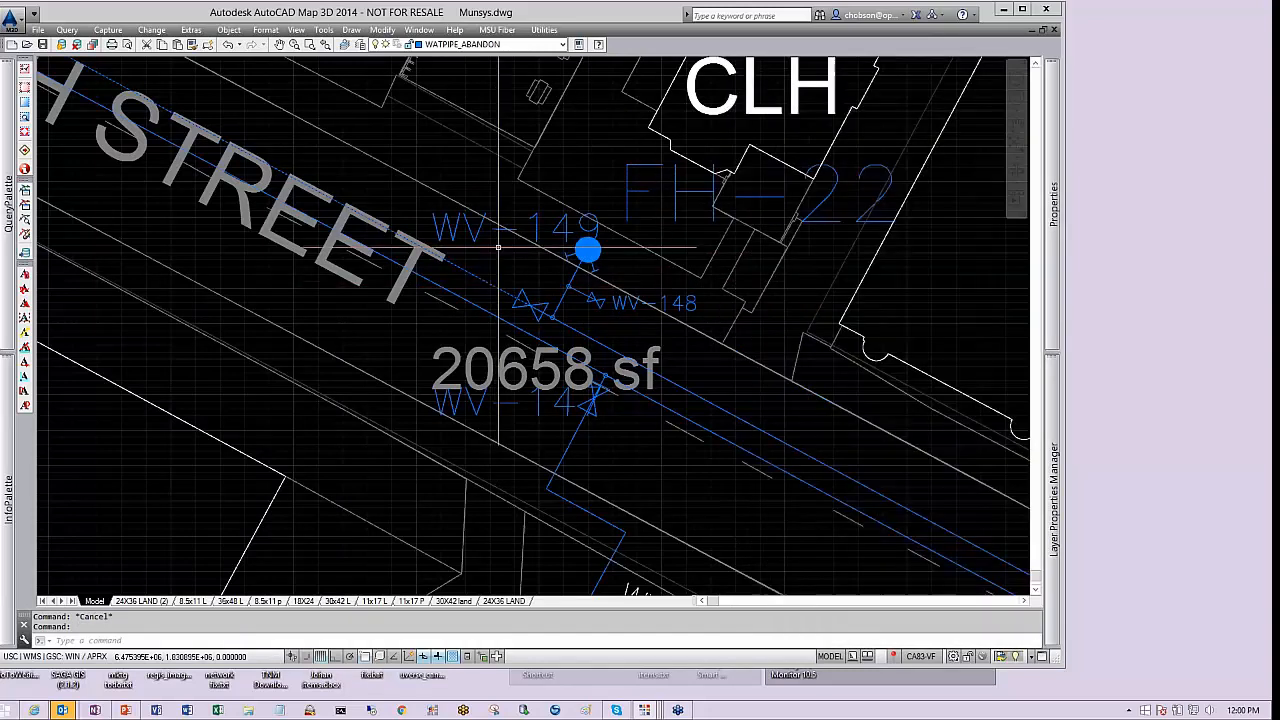
scroll(638, 423, "down", 2)
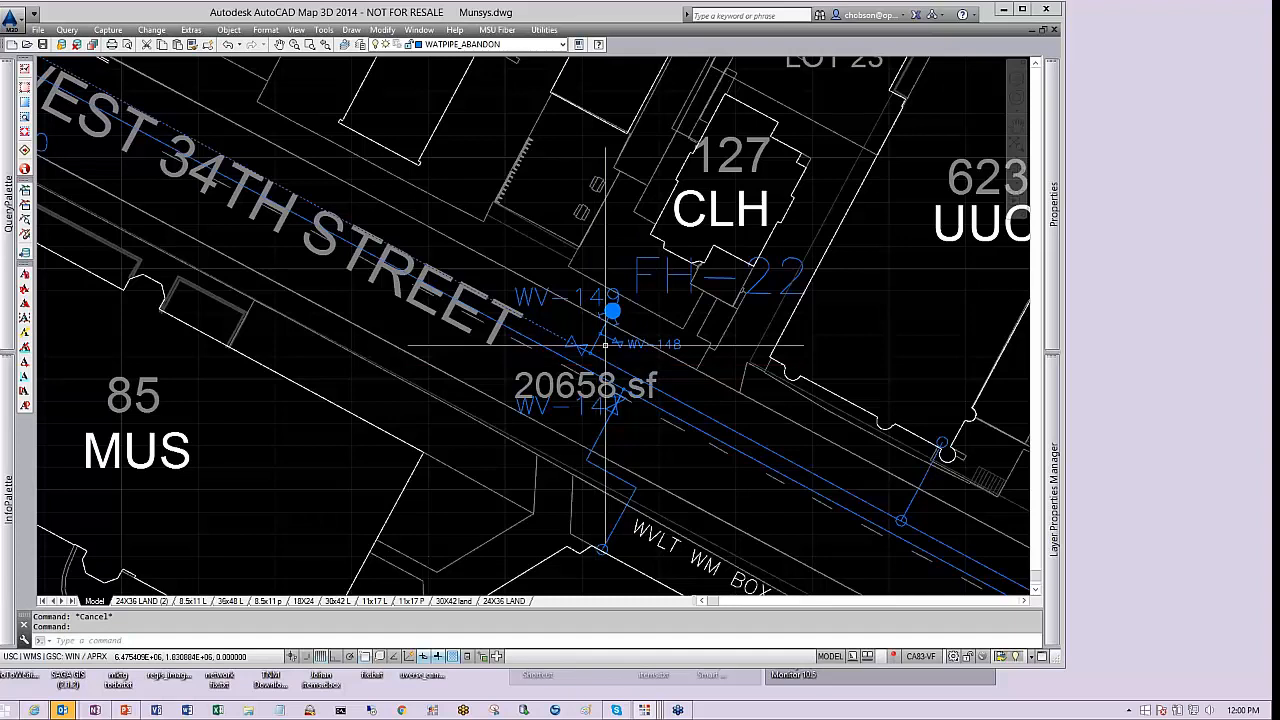
middle_click_drag(602, 347, 580, 303)
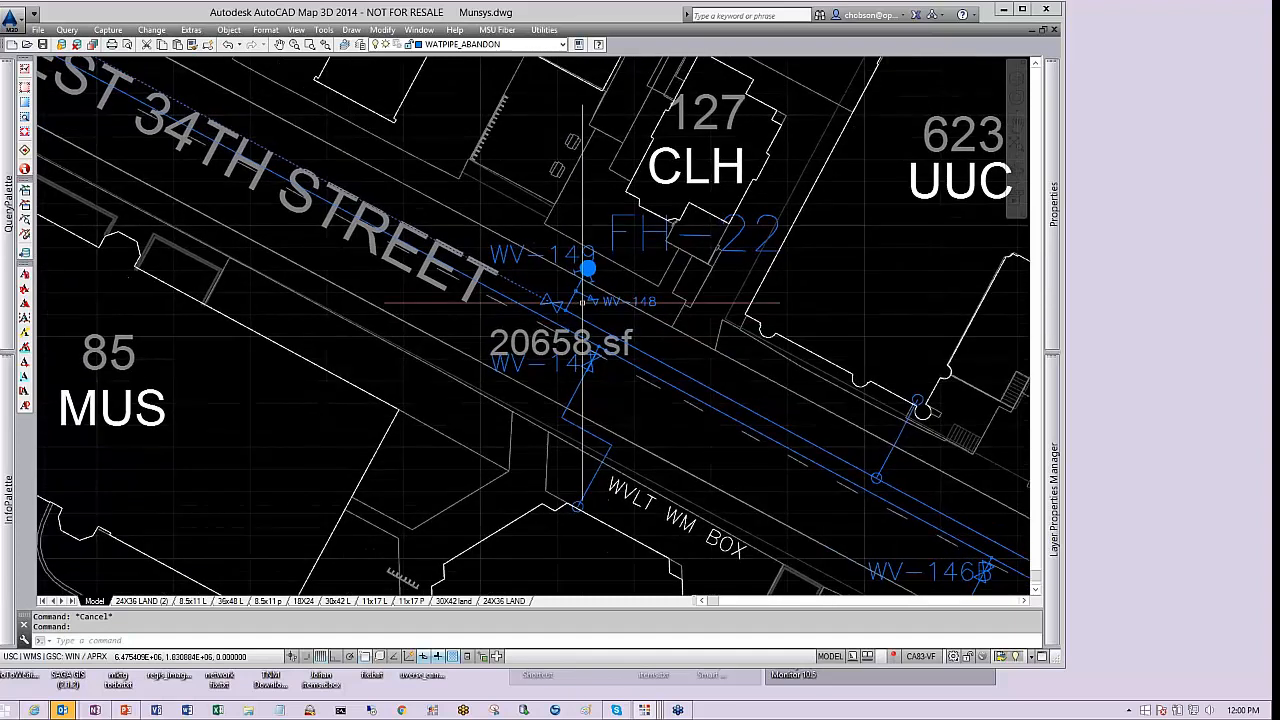
mouse_move(565, 312)
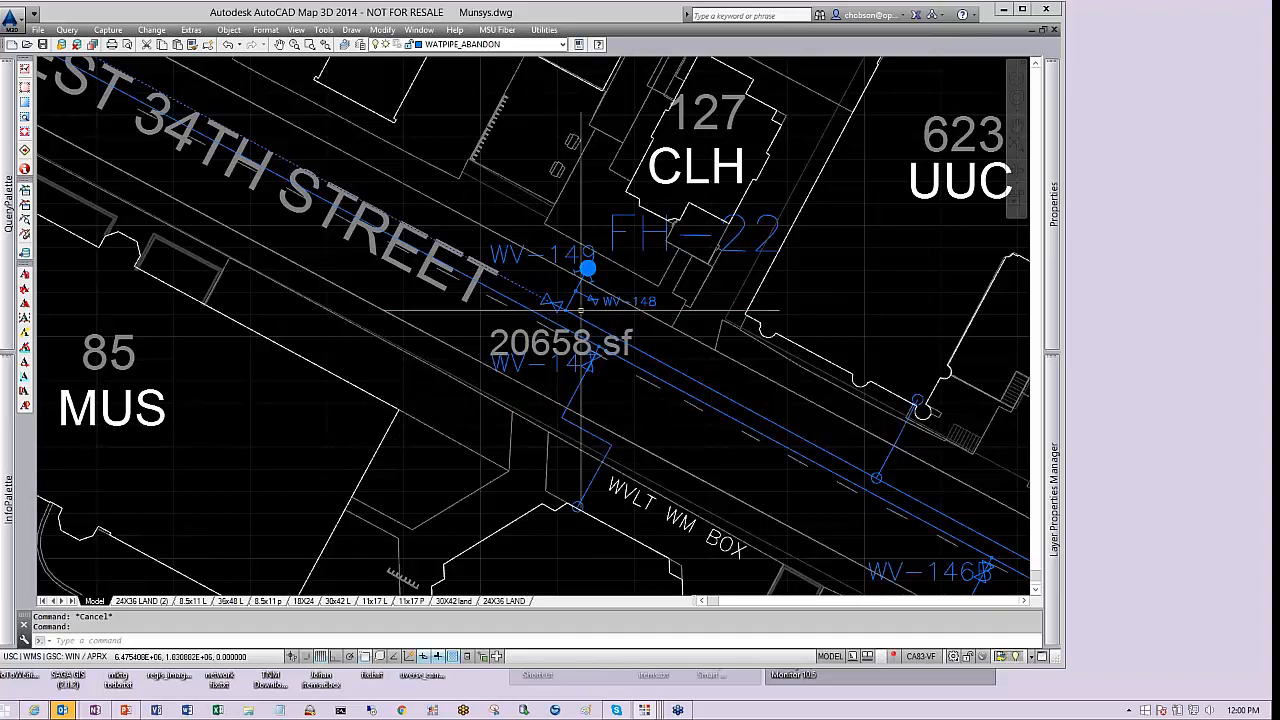
scroll(578, 305, "down", 5)
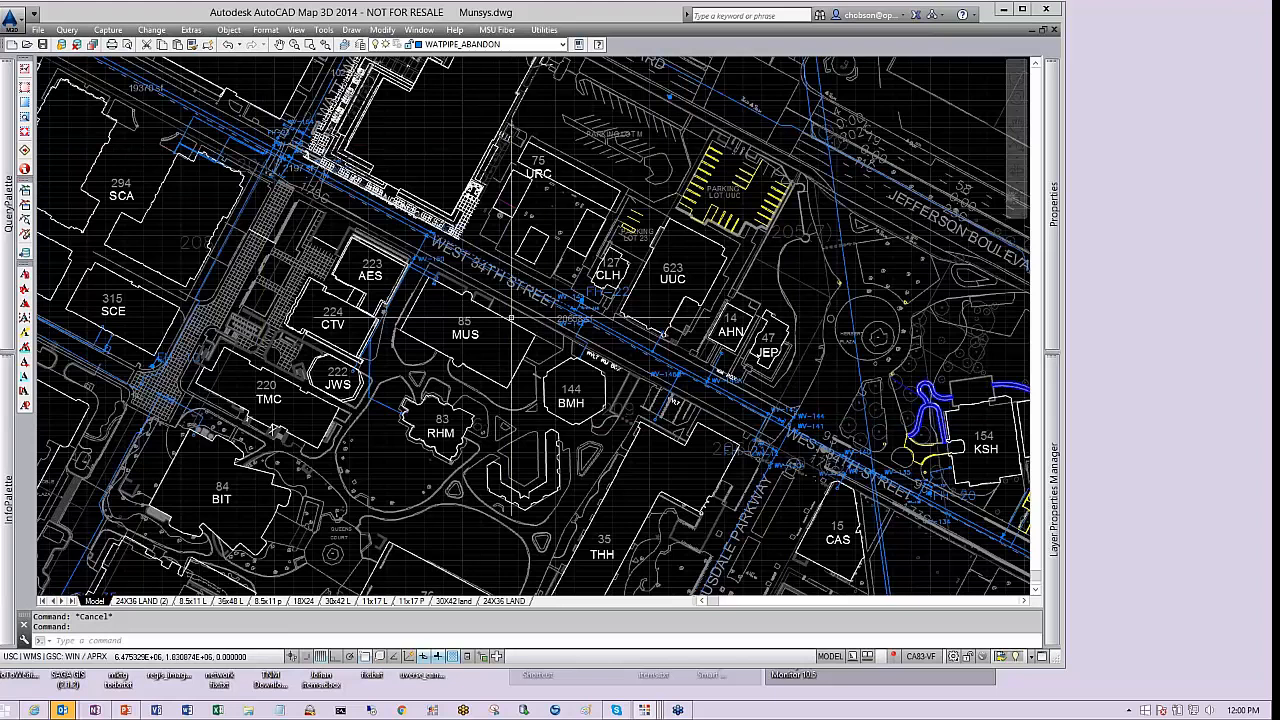
middle_click_drag(583, 305, 586, 309)
scroll(586, 309, "up", 5)
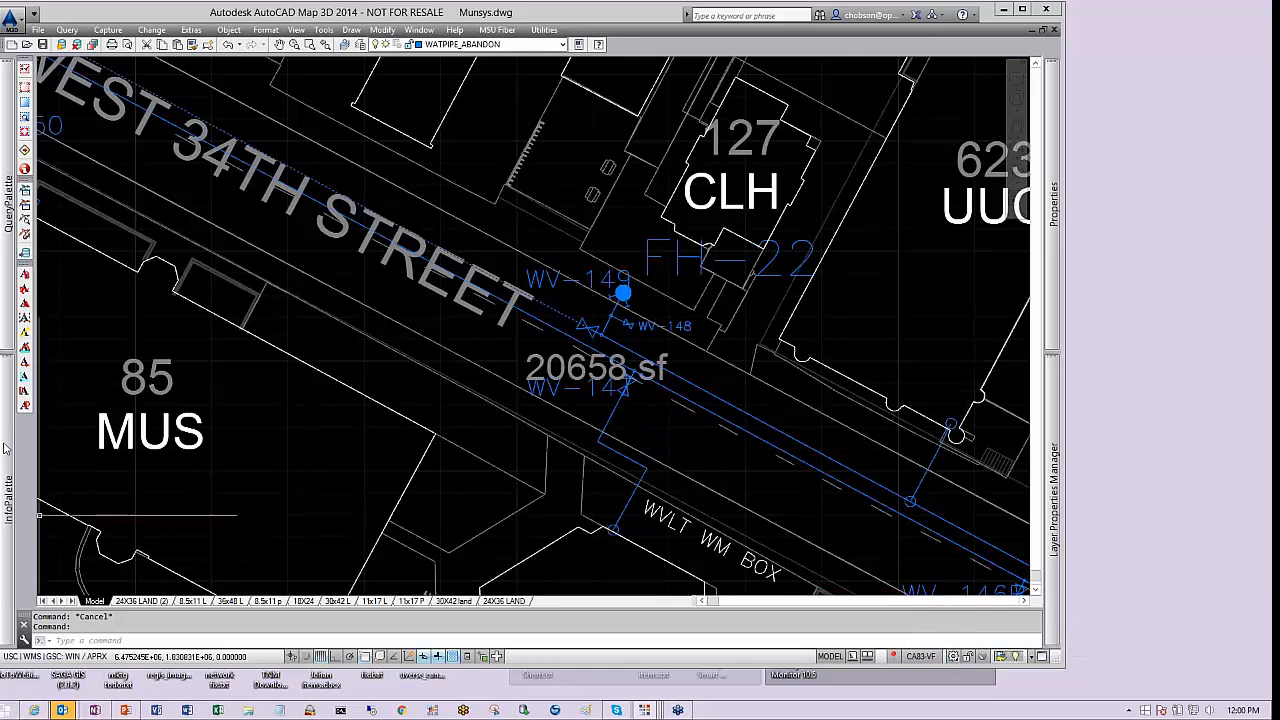
mouse_move(5, 447)
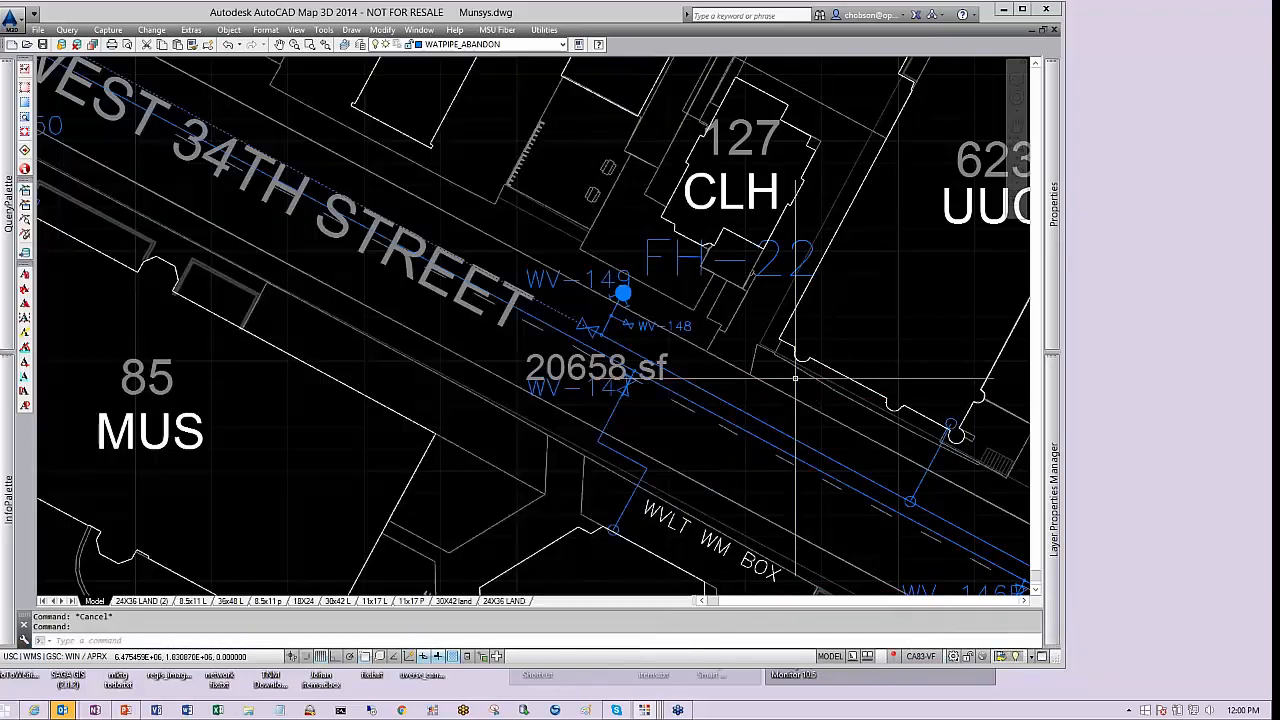
key("Escape")
Select the abandoned water pipe near WV-149 and review its attributes and linked attributes in the InfoPalette
left_click(565, 317)
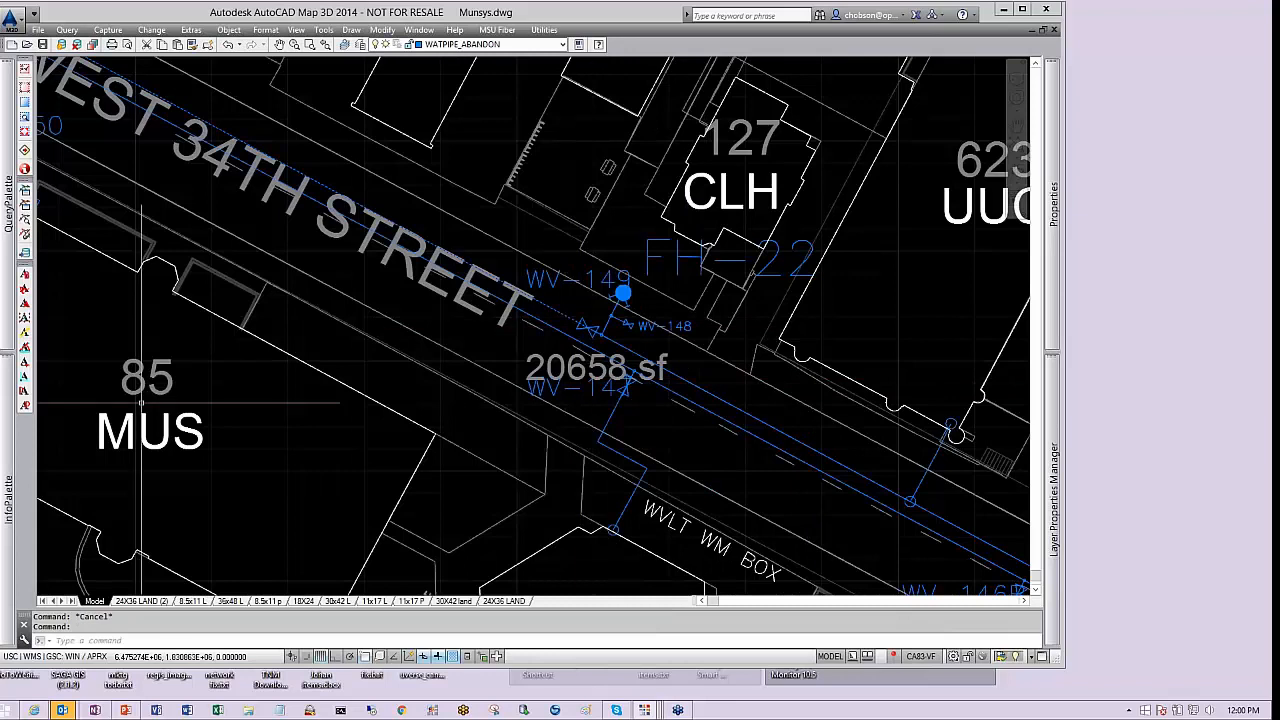
mouse_move(12, 429)
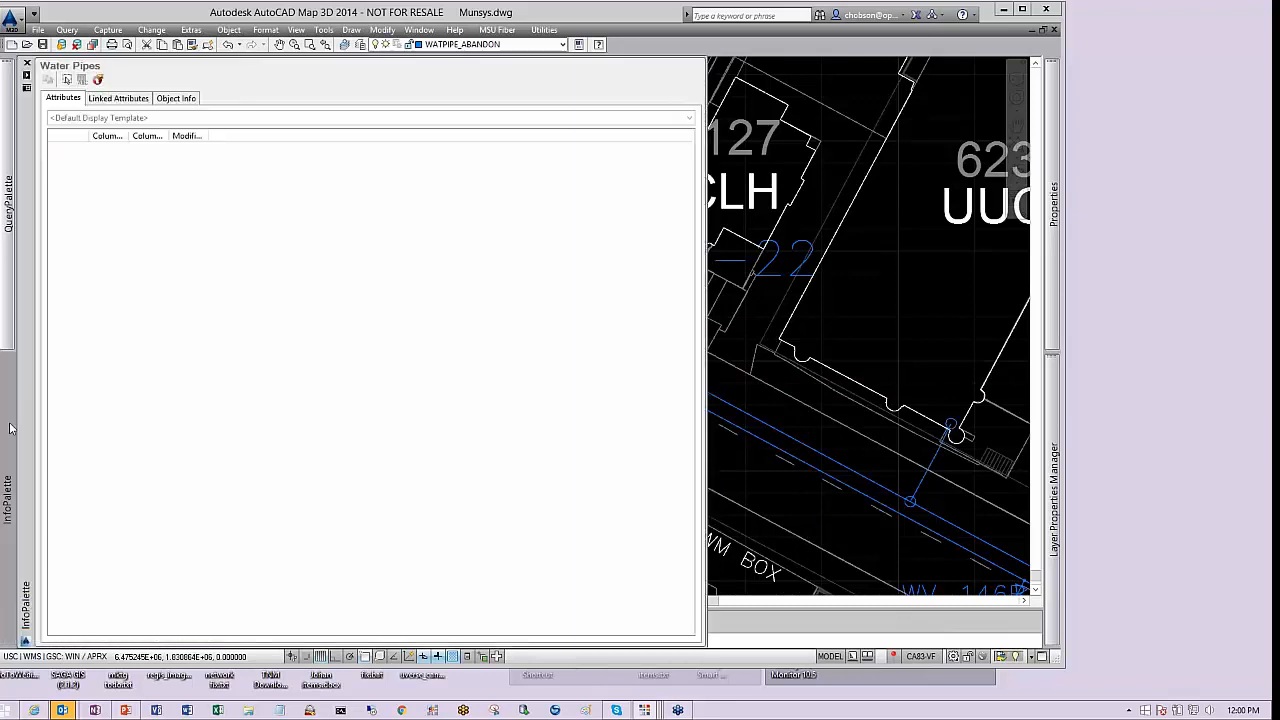
left_click(119, 98)
scroll(821, 288, "down", 5)
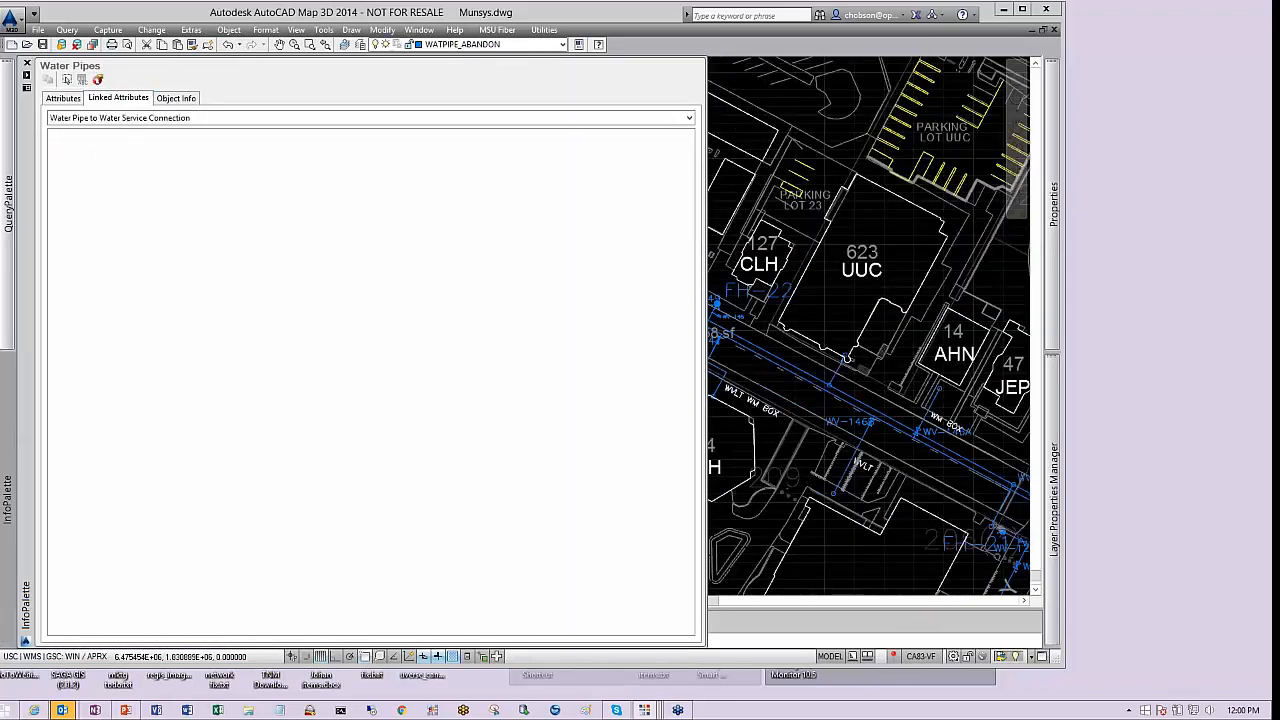
scroll(709, 285, "up", 4)
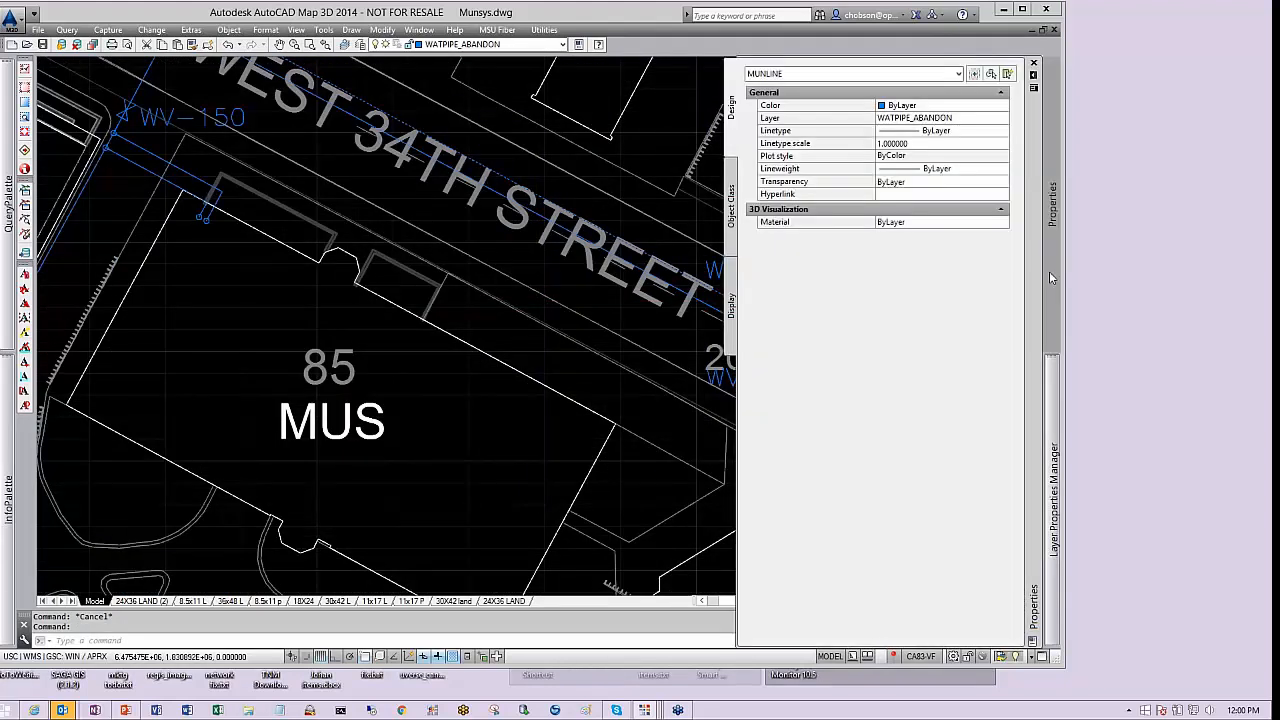
key("Escape")
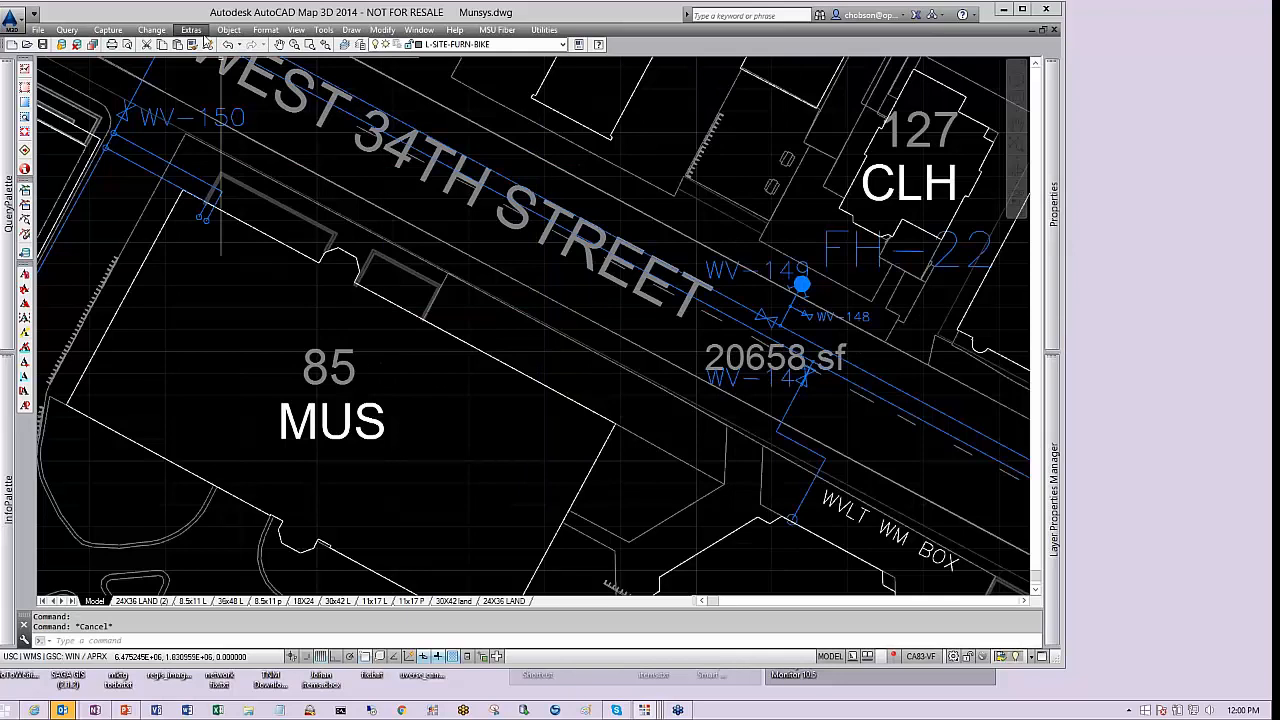
Edit the attributes of the water pipes window-selected around WV-149 one at a time, setting the first pipe's diameter to 4"
left_click(152, 30)
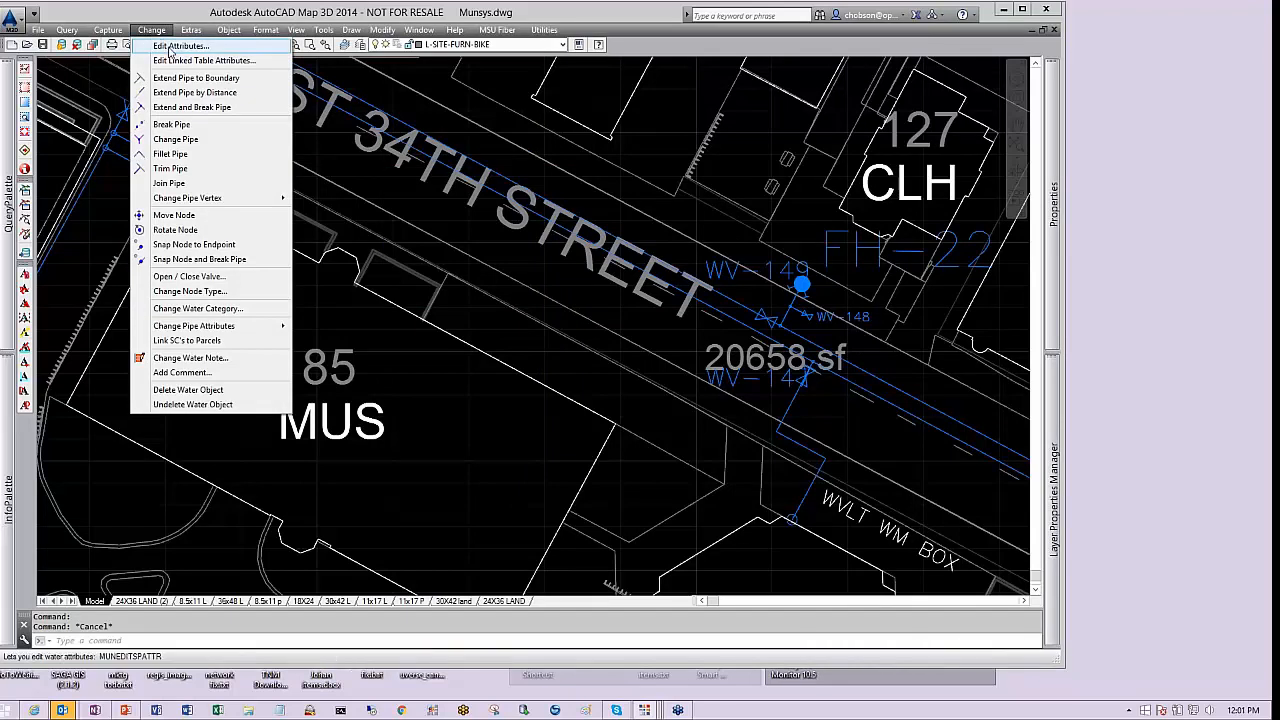
left_click(172, 47)
left_click(845, 412)
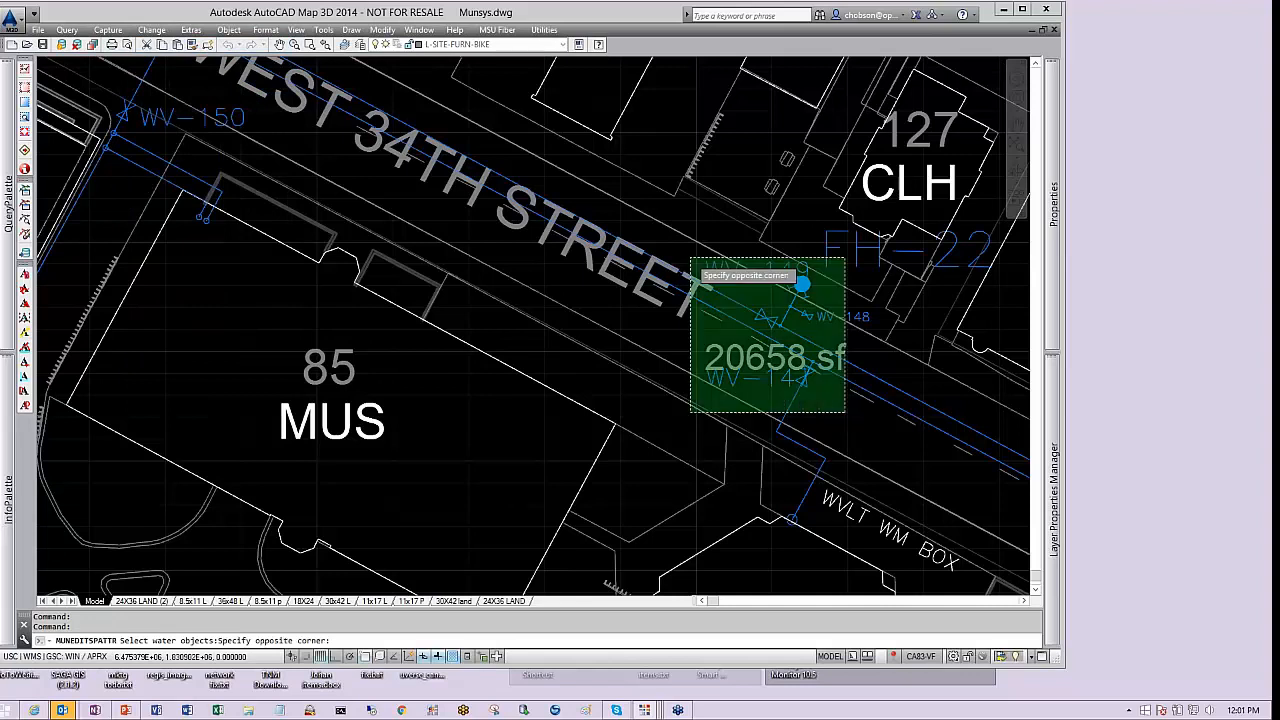
left_click(690, 259)
key("Return")
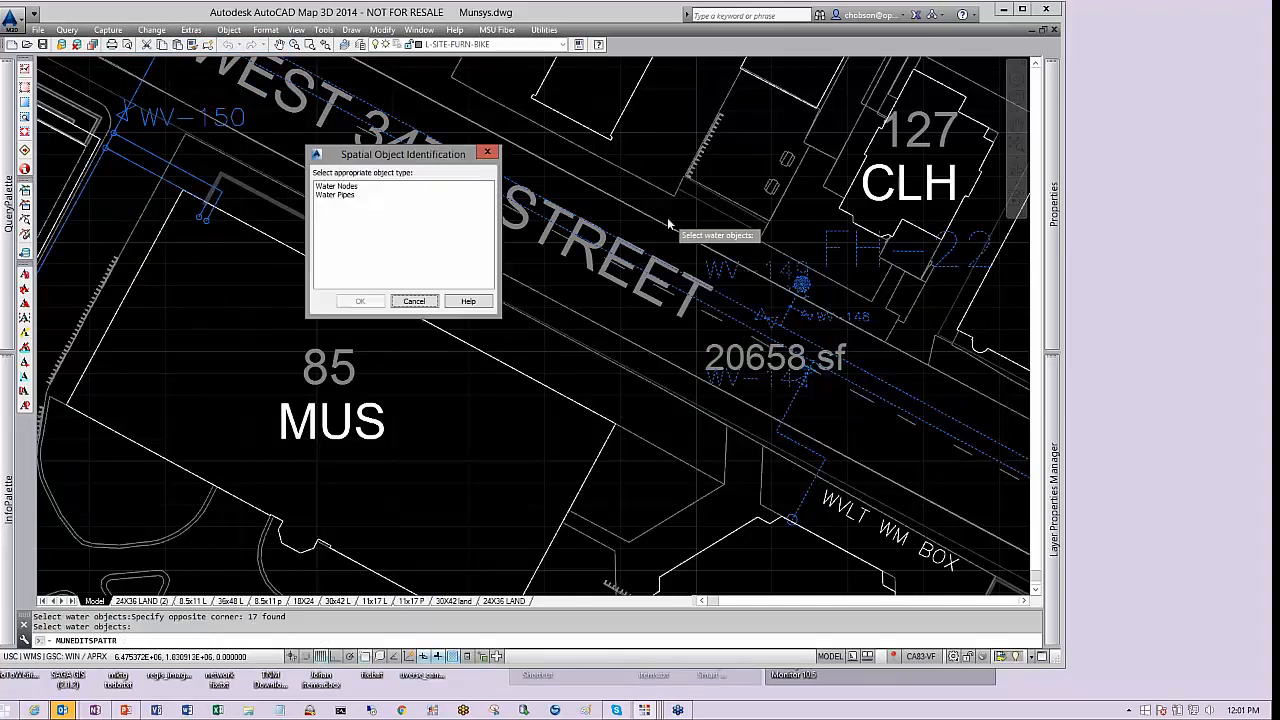
left_click(350, 195)
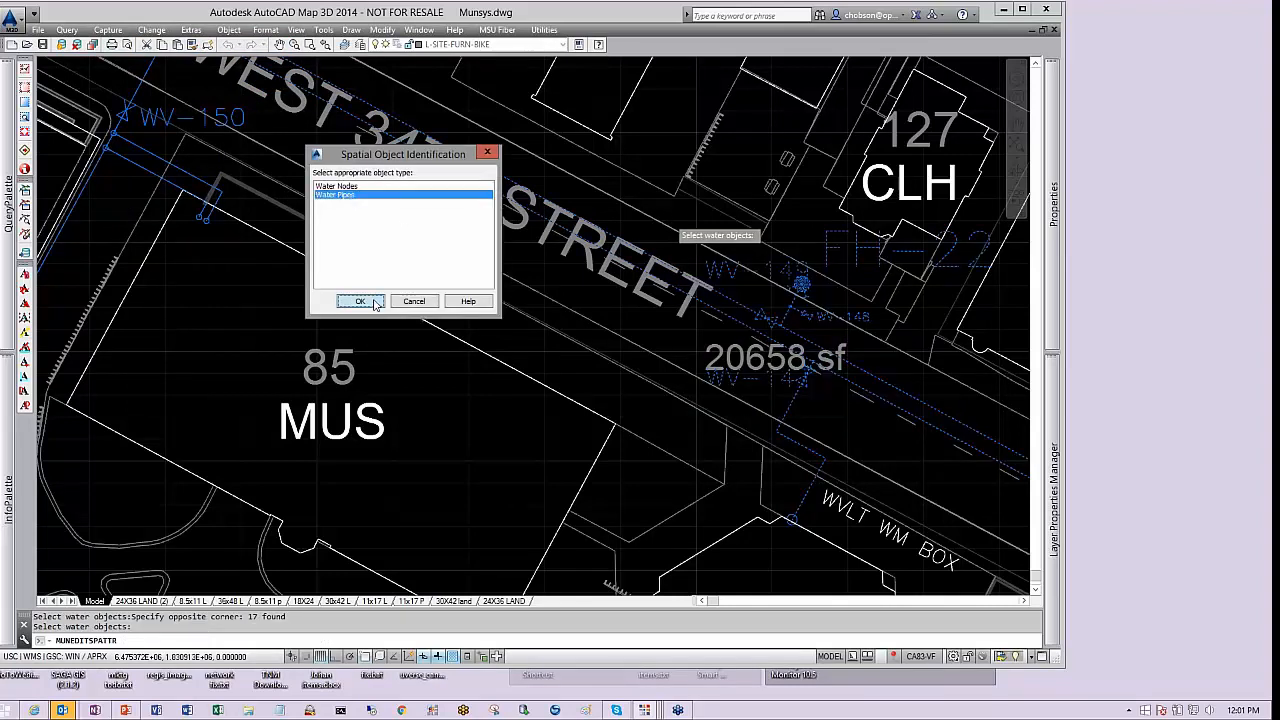
left_click(360, 301)
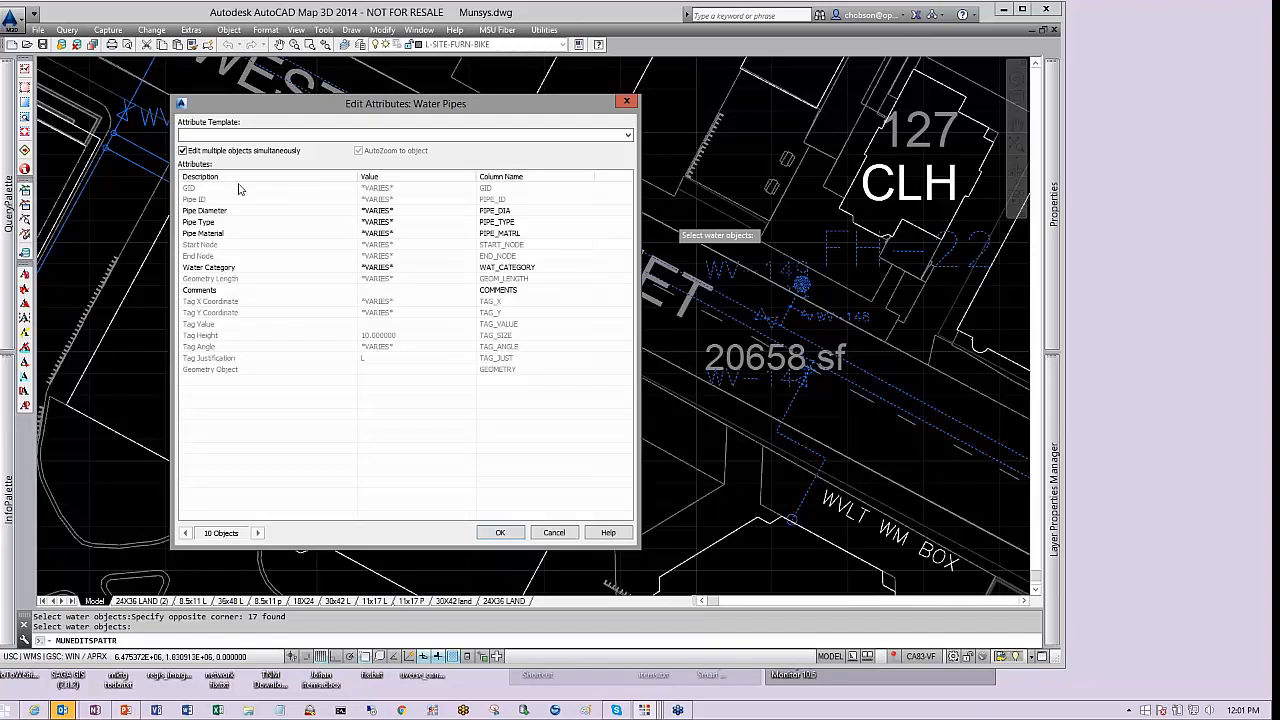
left_click(182, 150)
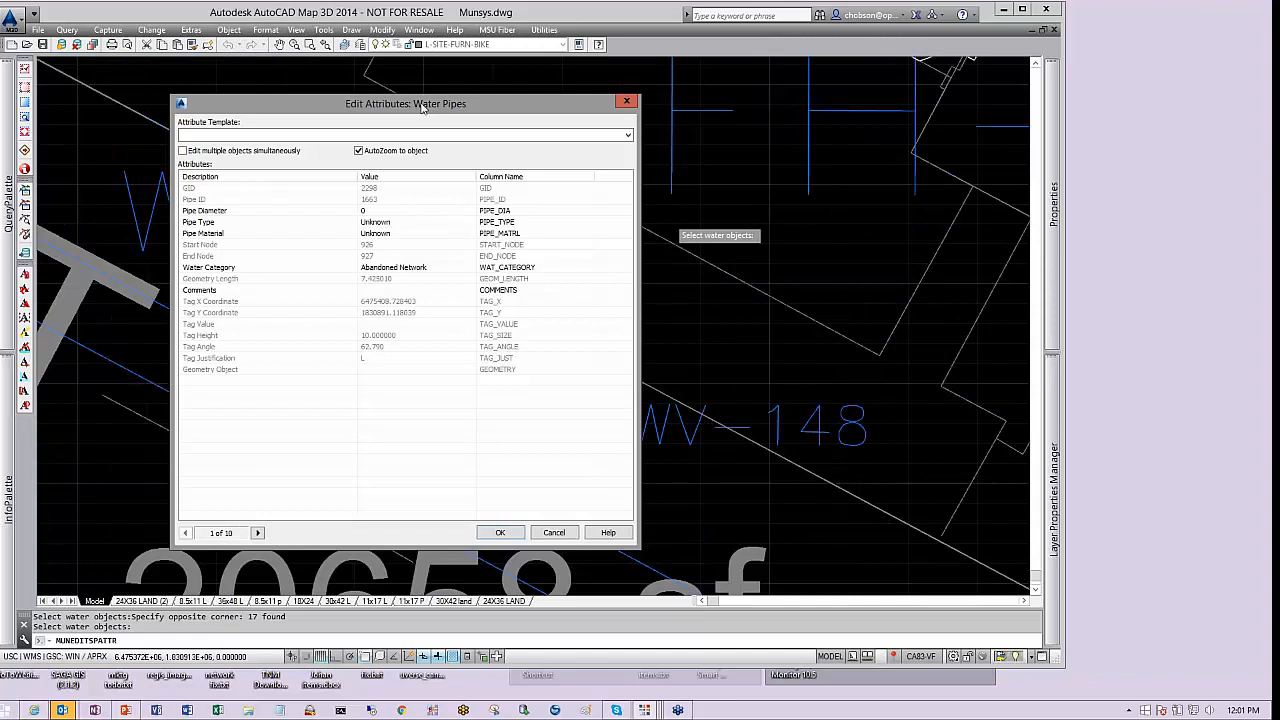
mouse_move(422, 107)
left_mouse_down()
mouse_move(322, 91)
mouse_move(886, 112)
left_mouse_up()
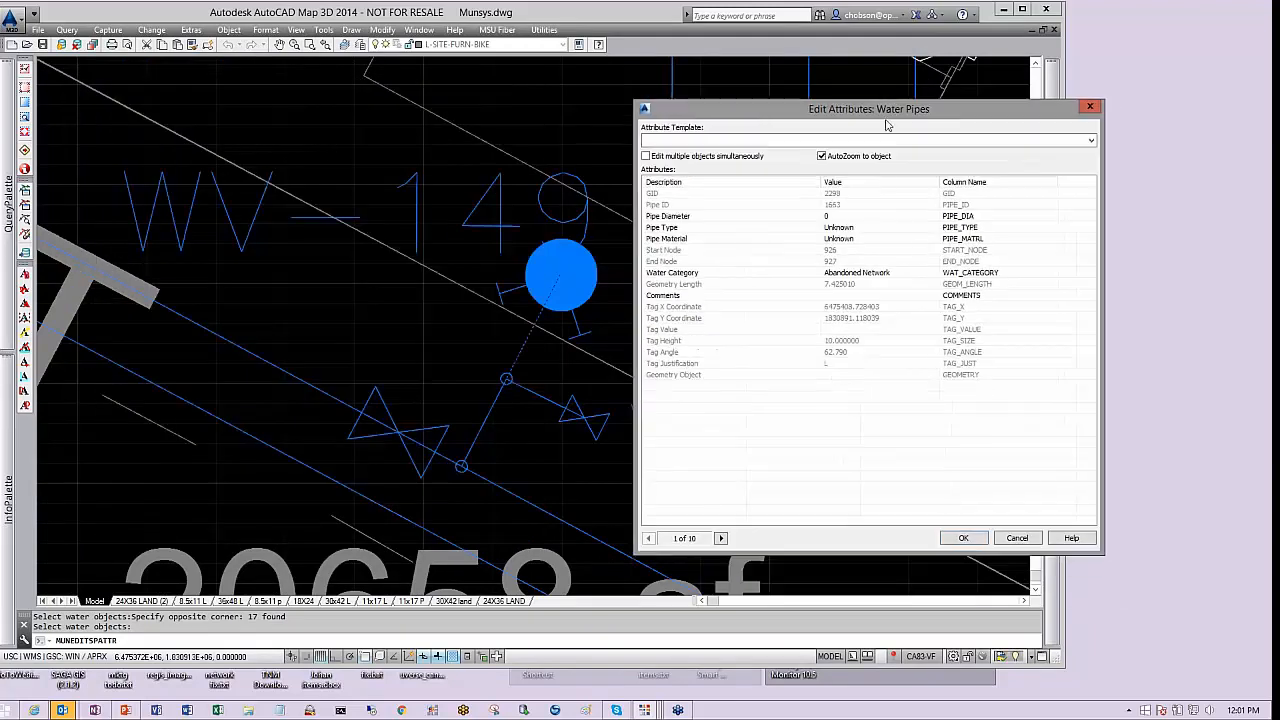
left_click(843, 217)
left_click(934, 216)
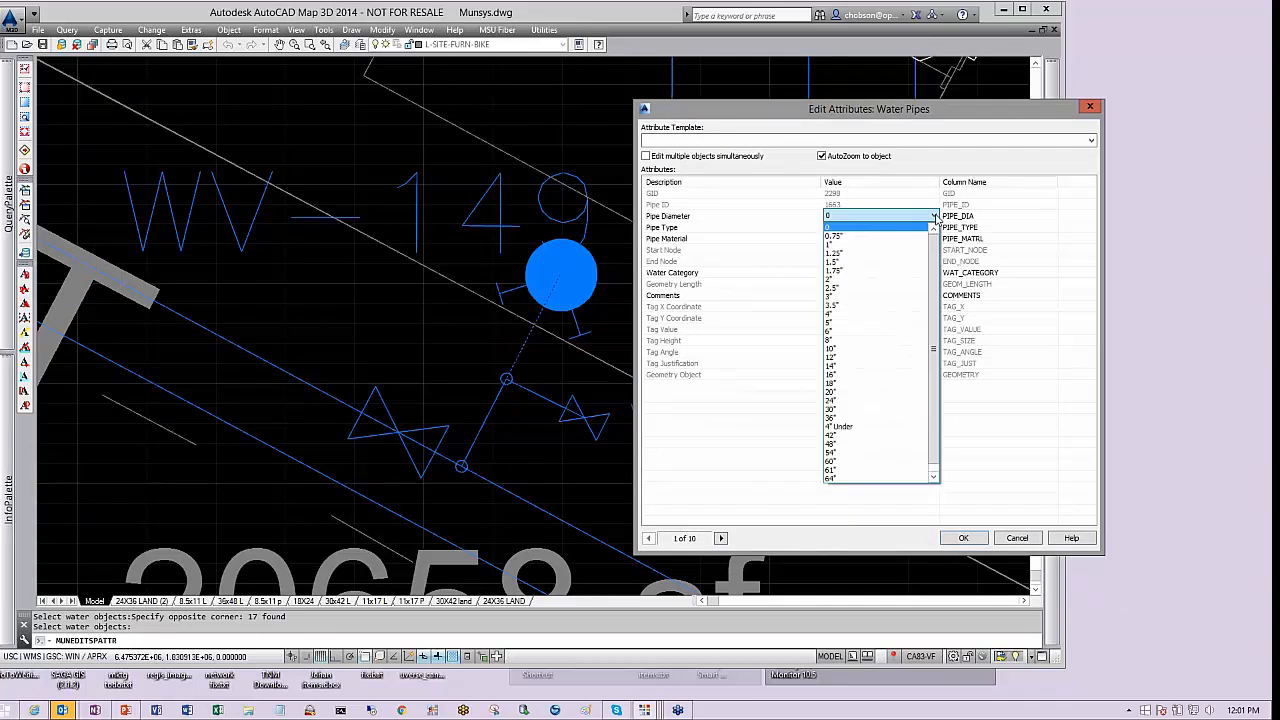
left_click(860, 314)
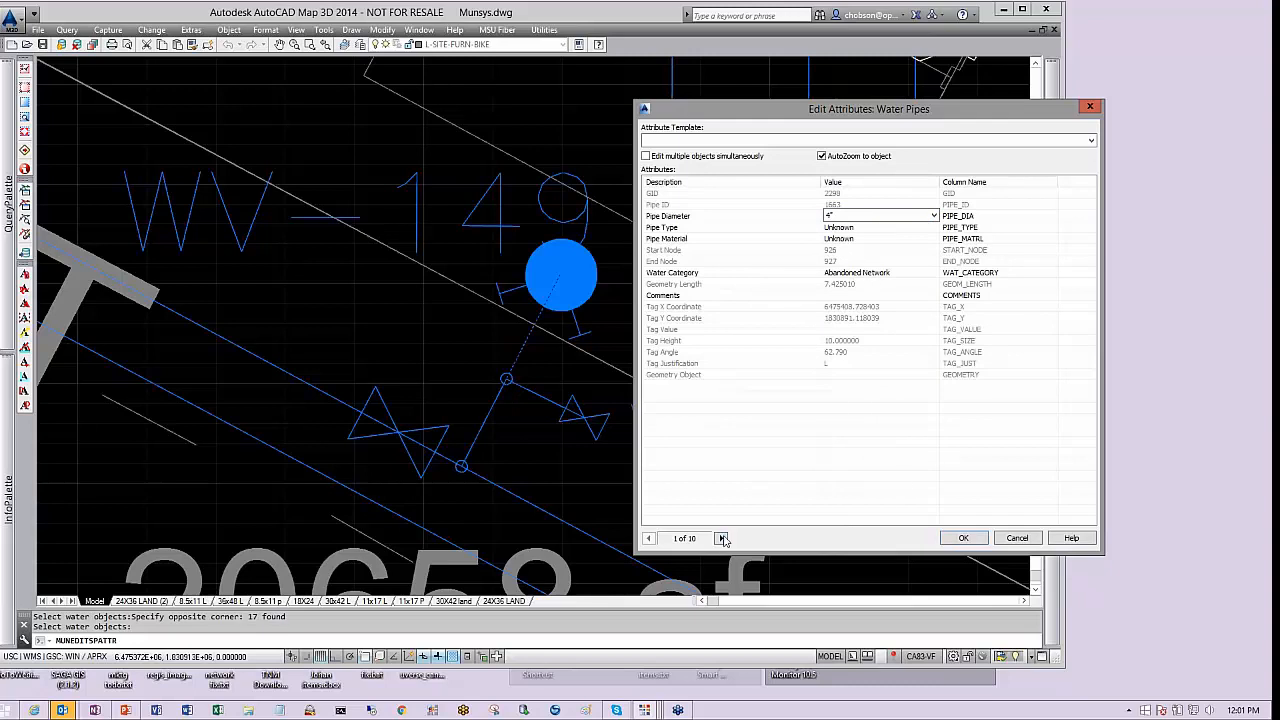
Set the second pipe's diameter to 4" and its pipe type to Fire Mains
left_click(721, 539)
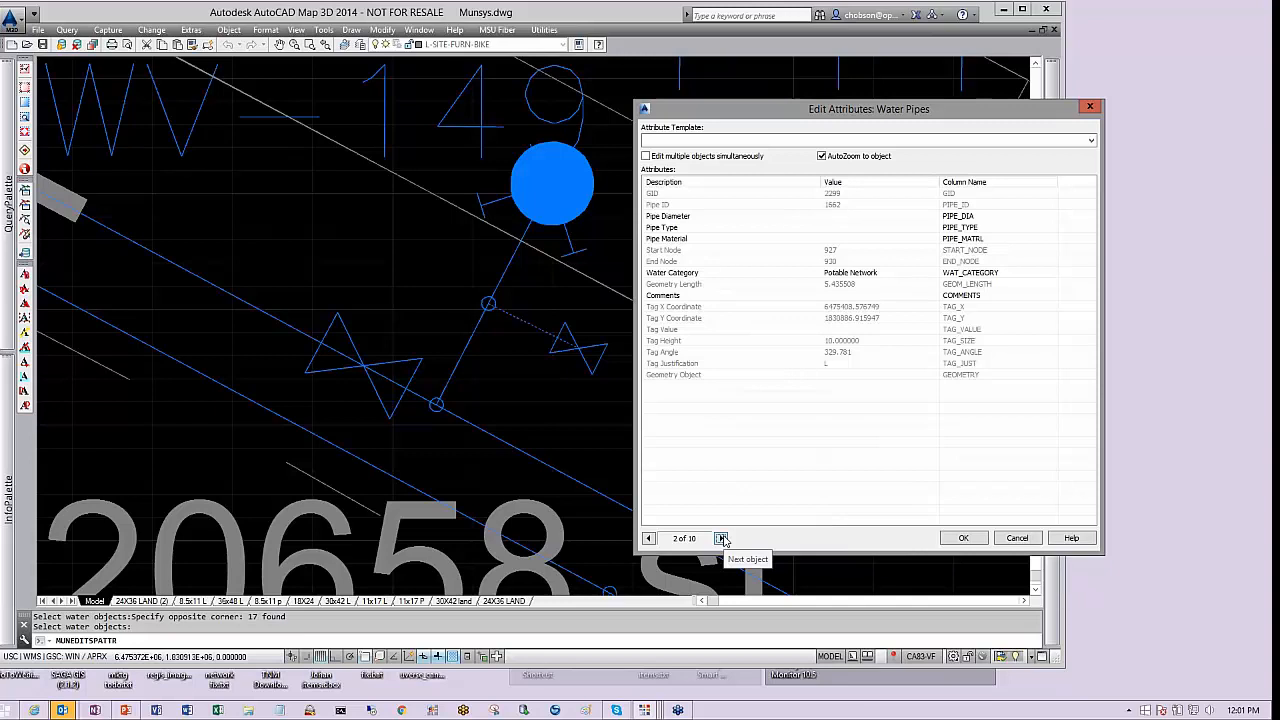
left_click(835, 217)
left_click(864, 221)
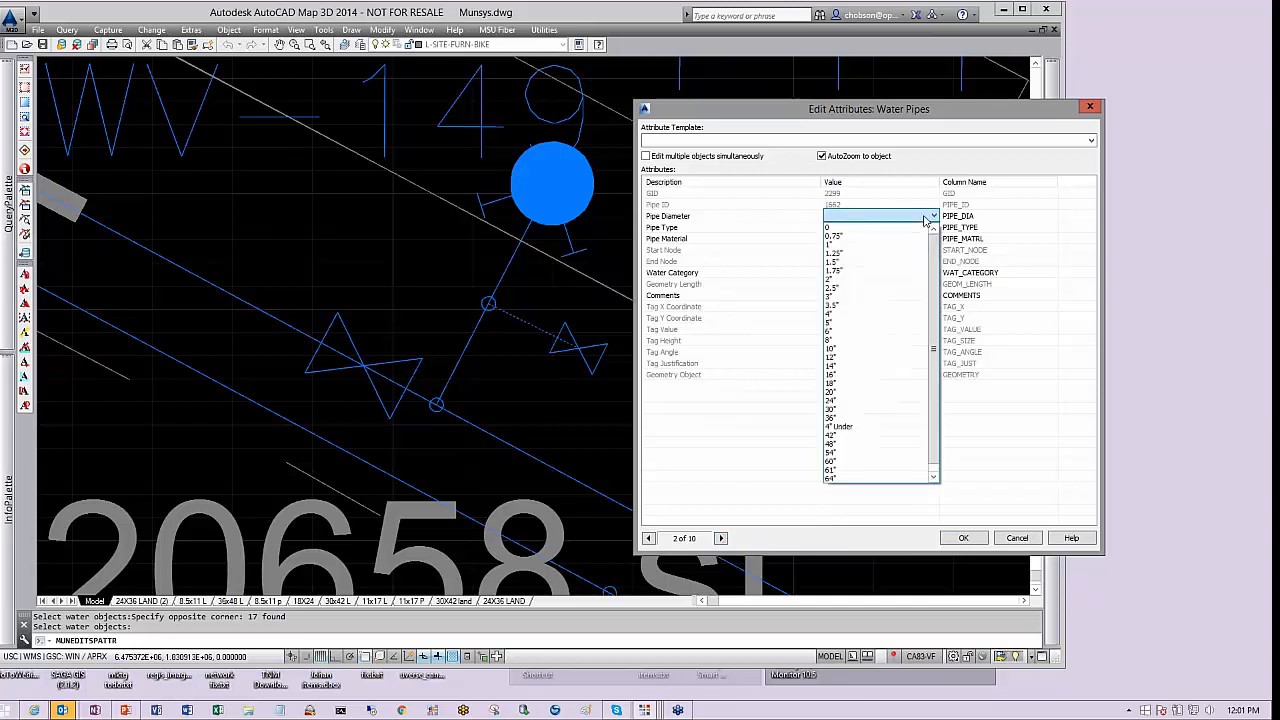
left_click(883, 312)
left_click(884, 229)
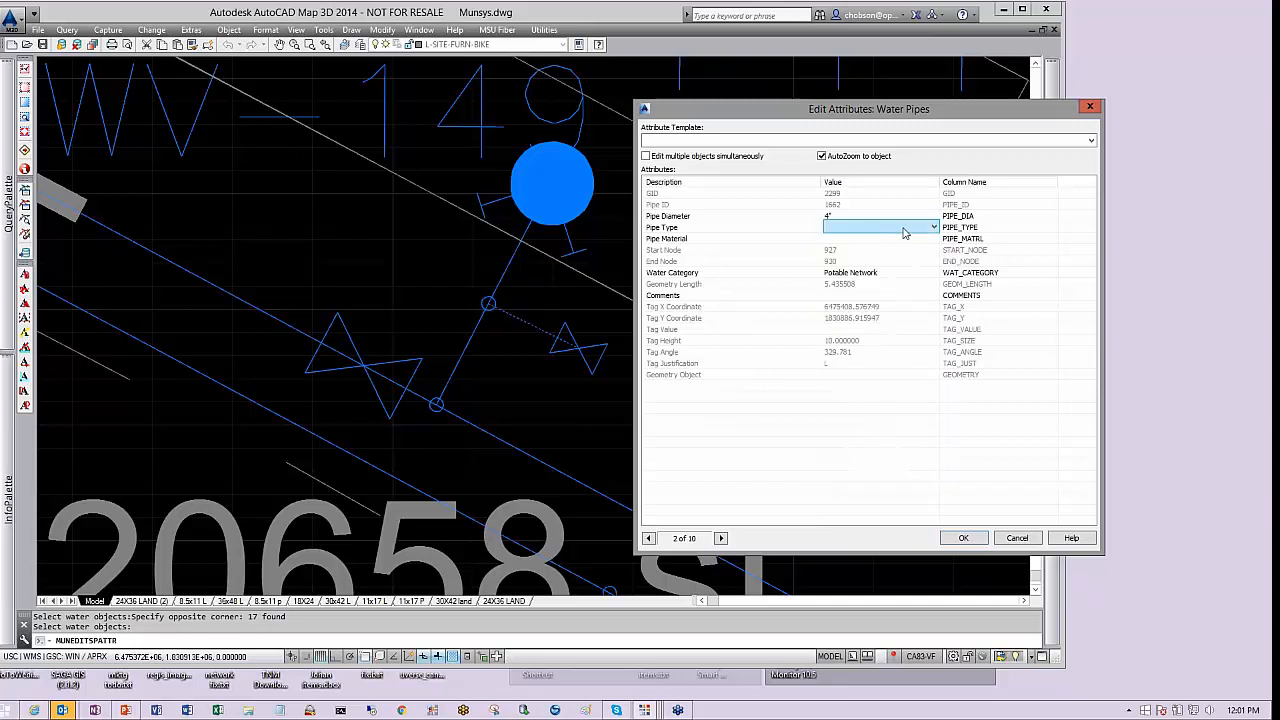
left_click(934, 228)
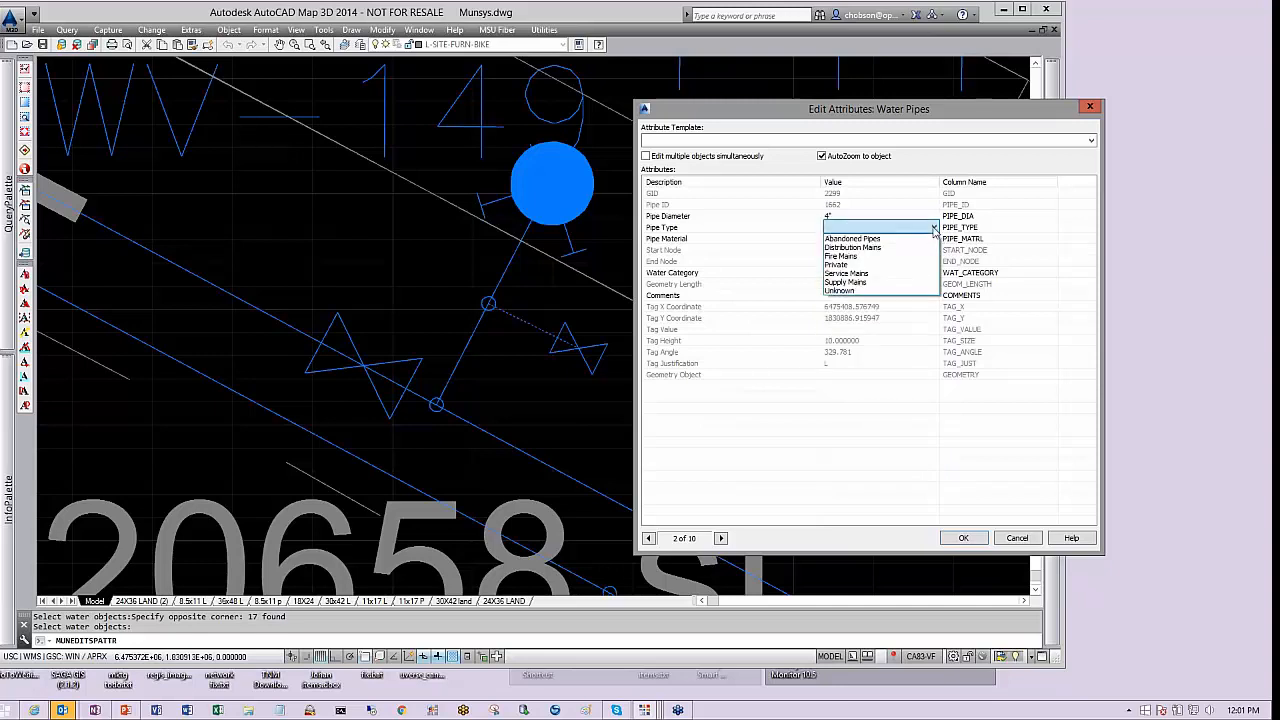
left_click(914, 257)
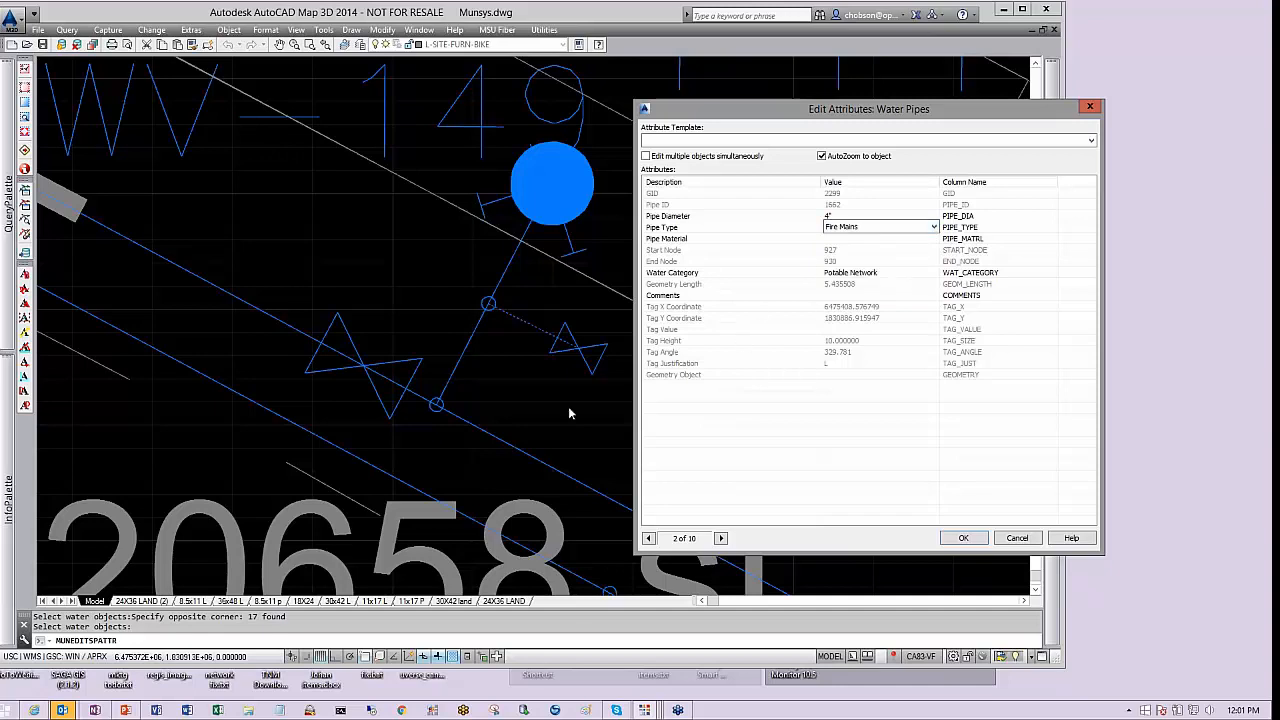
Step through the remaining selected water pipes up to the seventh and apply the attribute edits
left_click(721, 539)
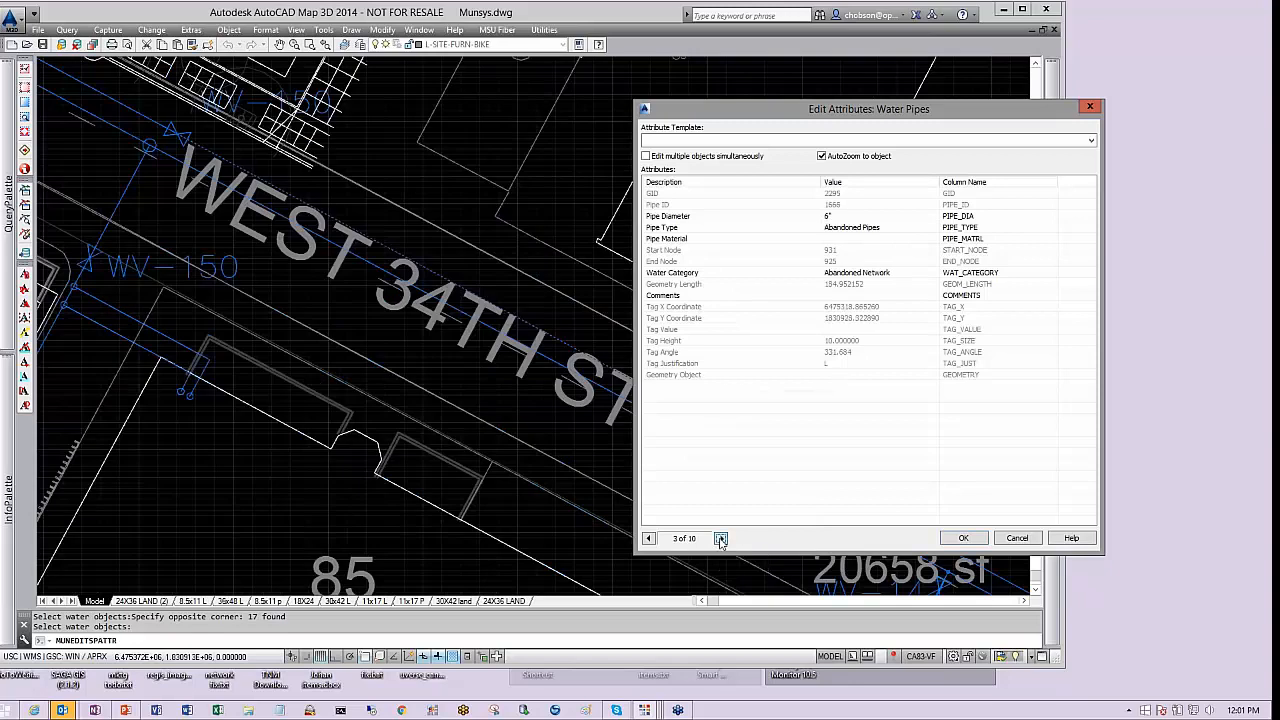
left_click(721, 539)
left_click(721, 539)
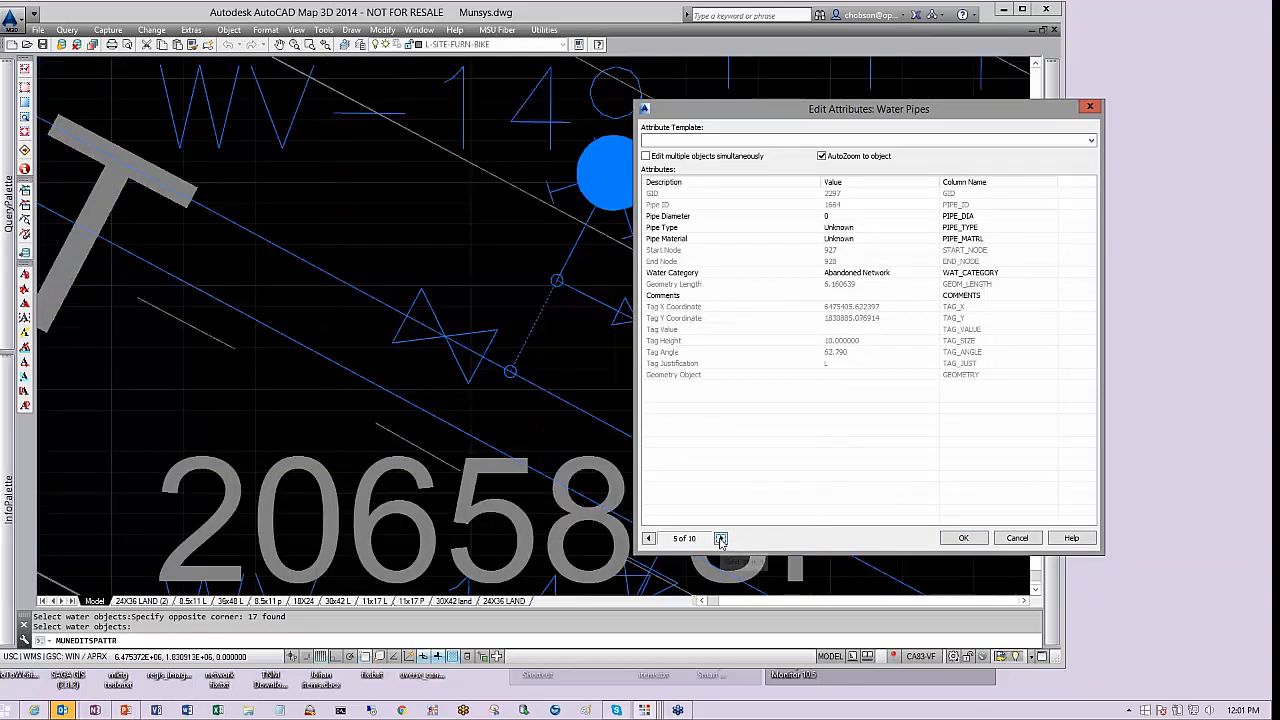
left_click(721, 539)
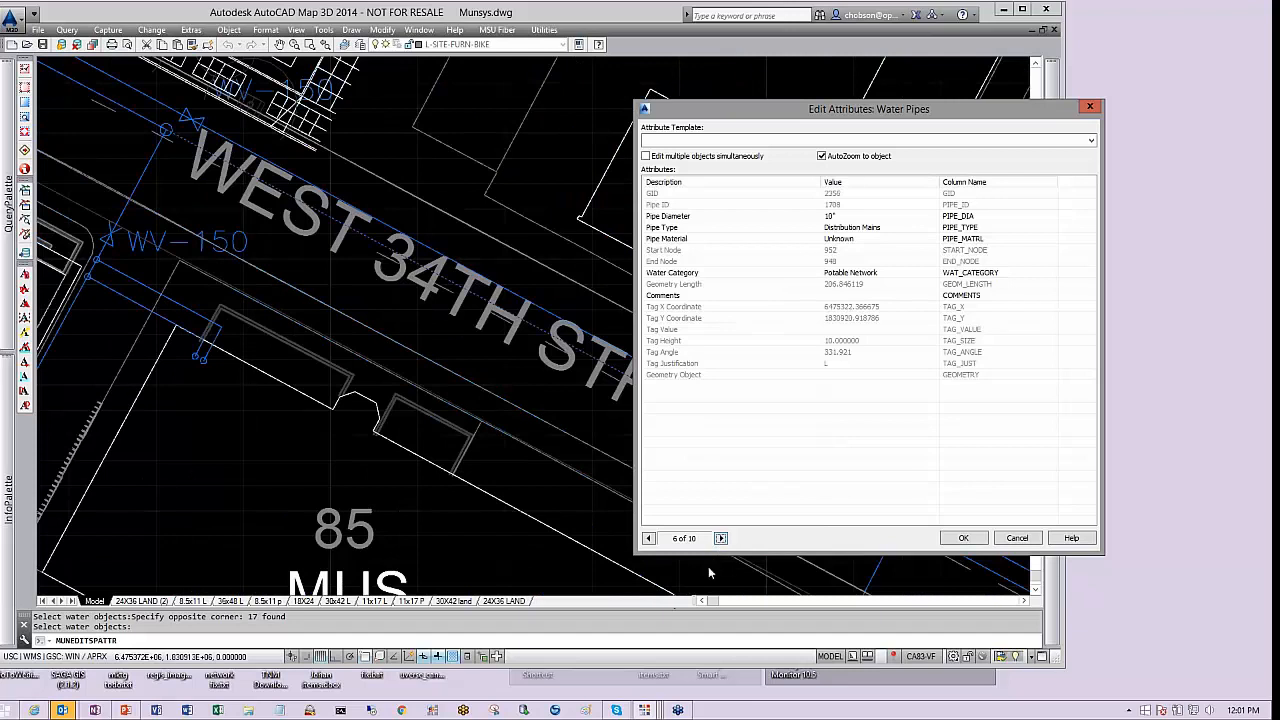
left_click(721, 539)
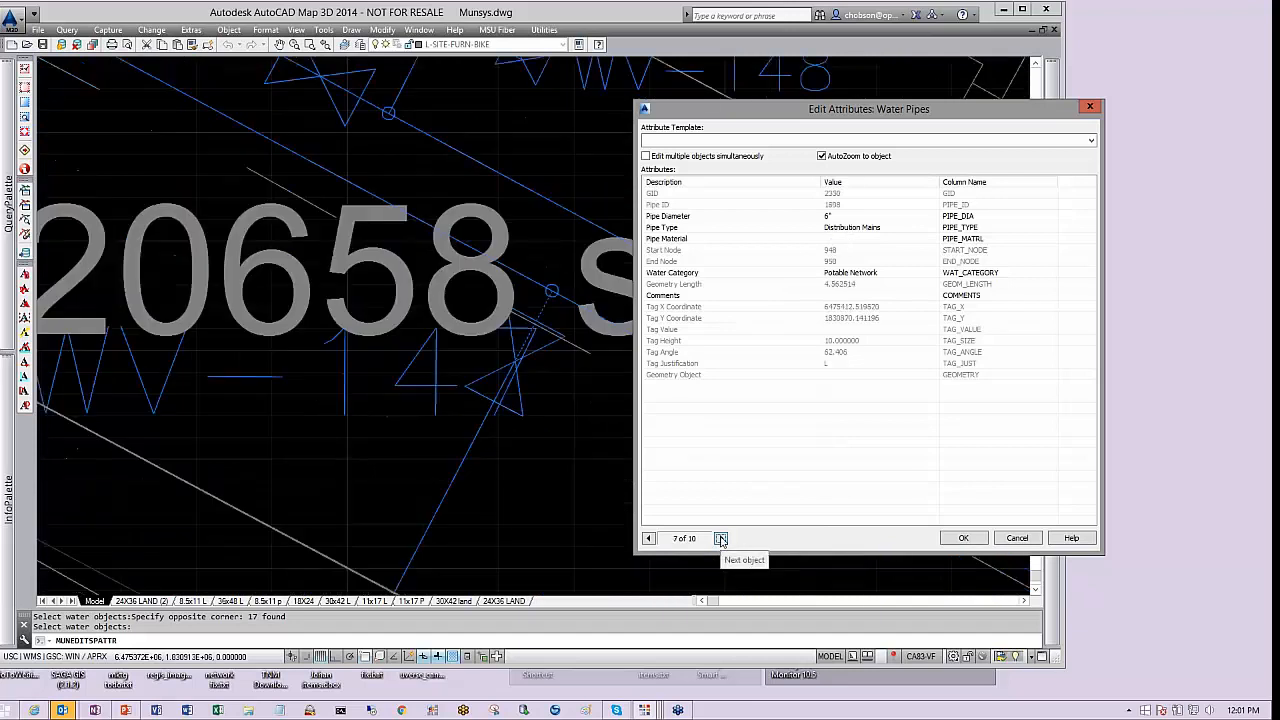
left_click(963, 538)
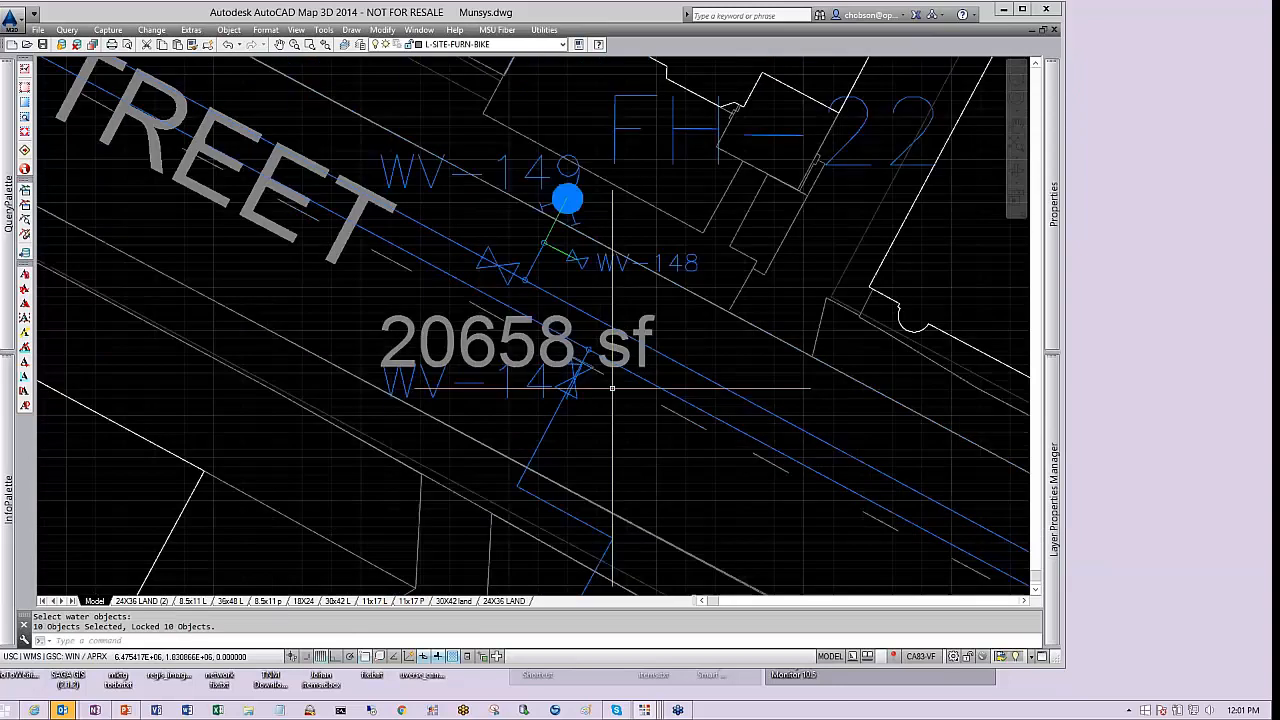
Draw a two-segment line in the open area north of Jefferson Boulevard near Hoover Blvd: a long diagonal and a short near-horizontal segment
scroll(612, 388, "down", 3)
scroll(590, 341, "up", 4)
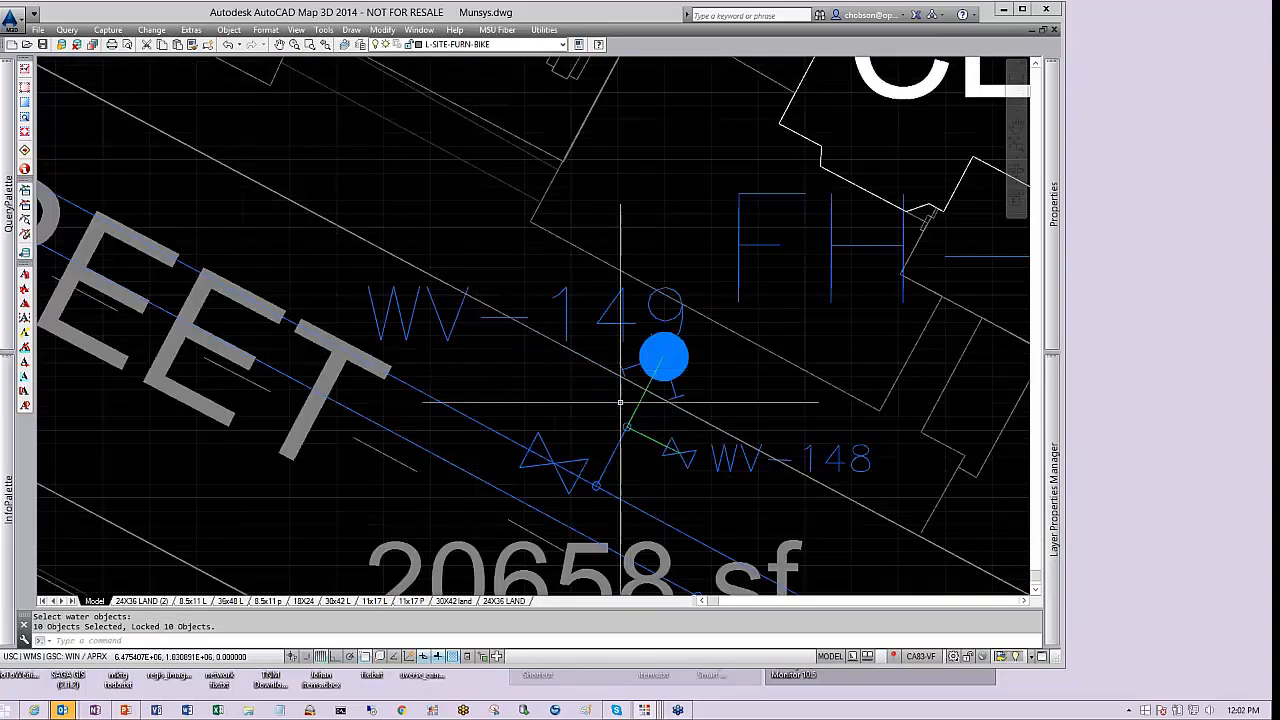
scroll(622, 404, "down", 5)
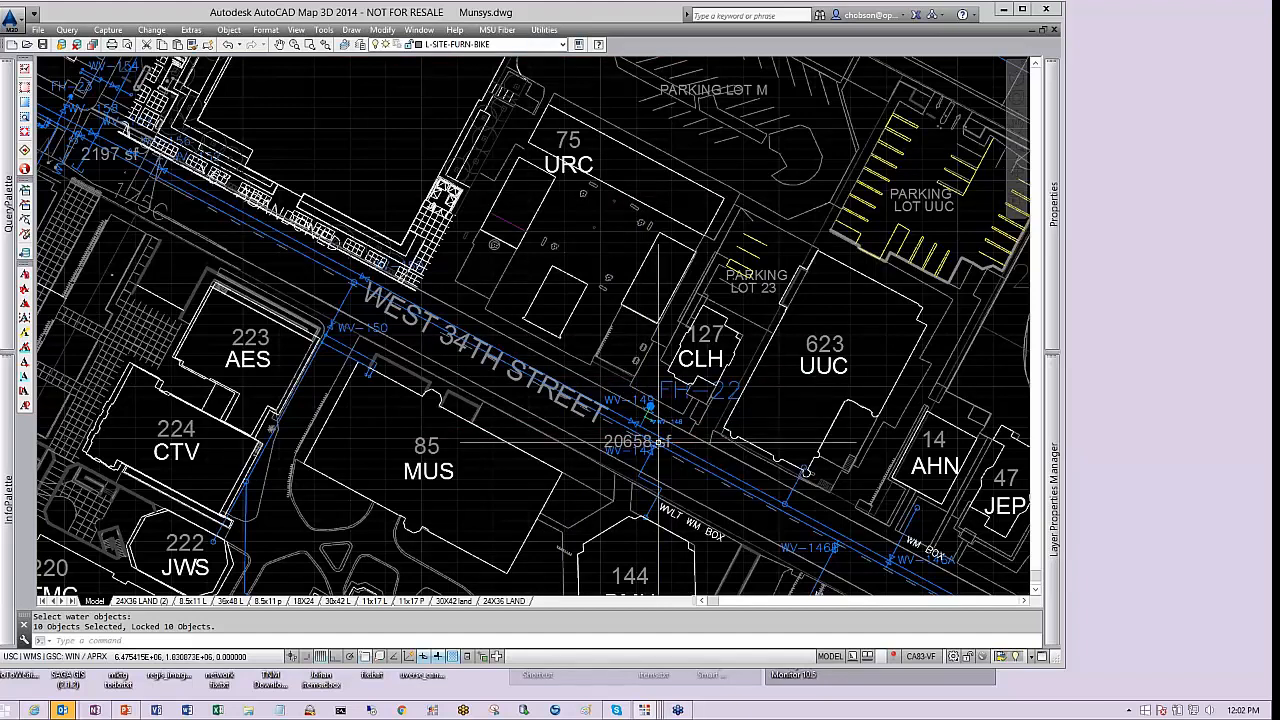
middle_click_drag(658, 441, 590, 333)
scroll(561, 348, "up", 10)
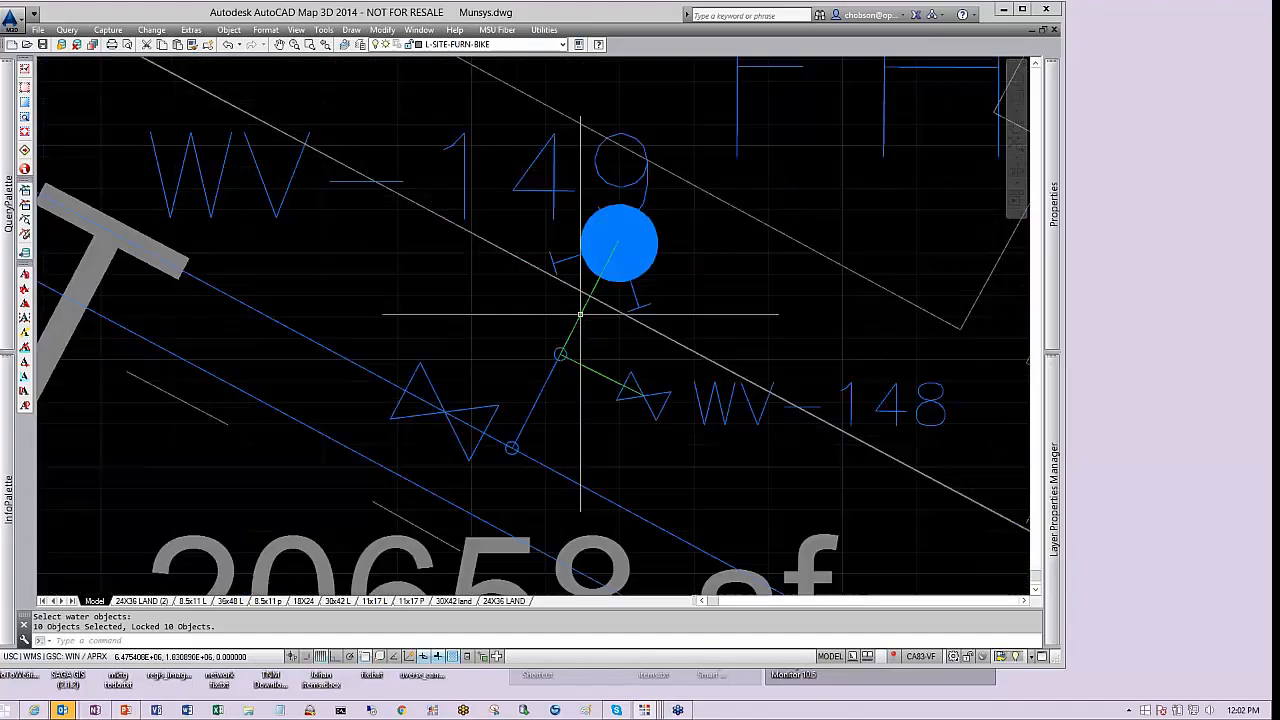
scroll(561, 348, "down", 4)
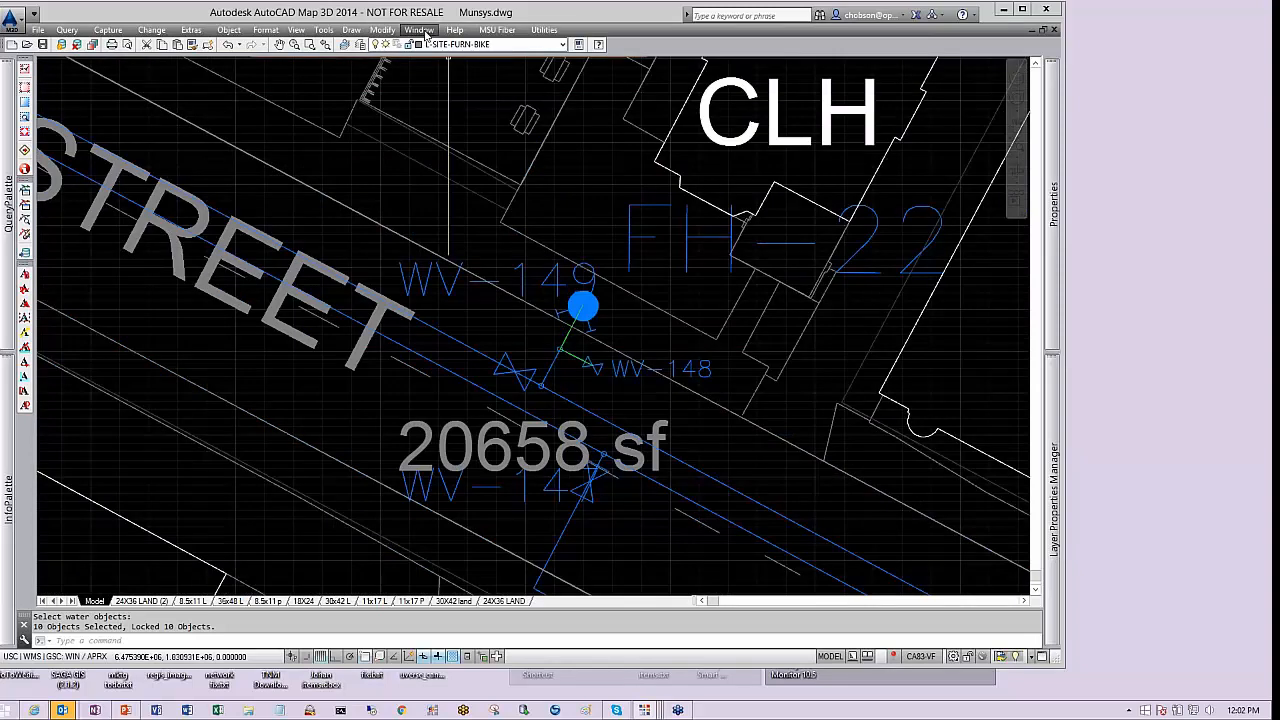
scroll(660, 266, "down", 12)
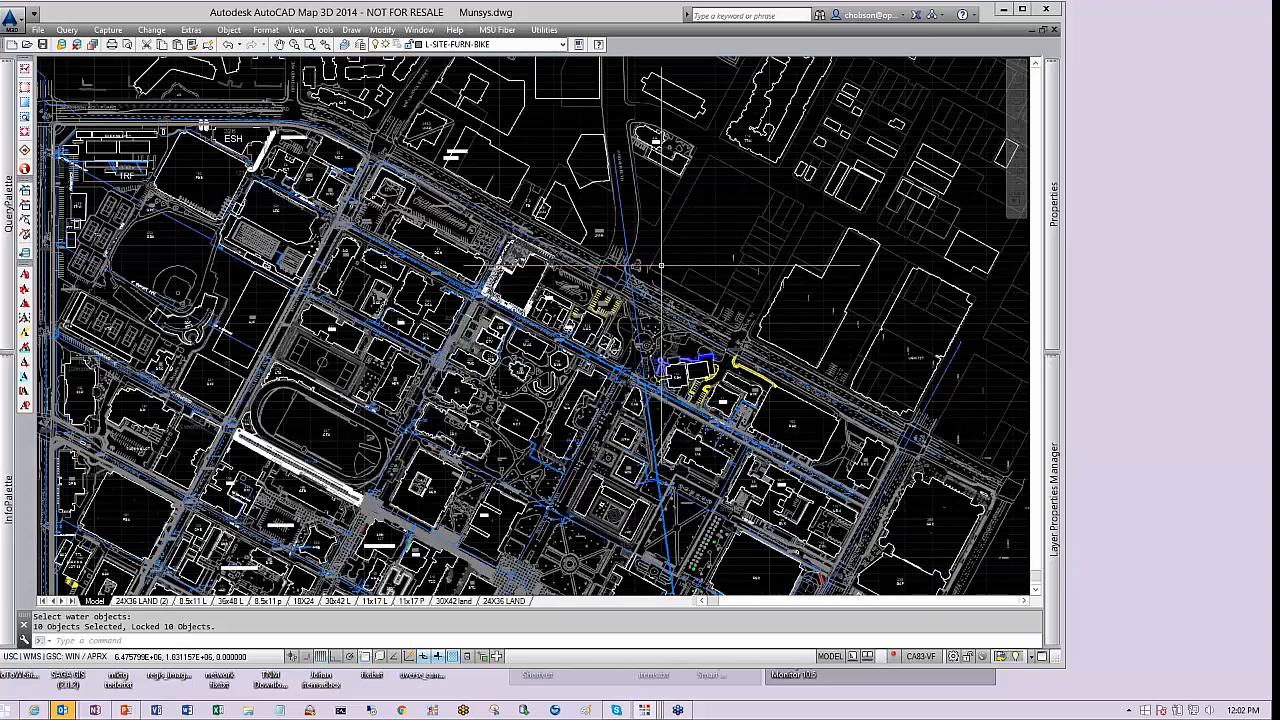
scroll(660, 266, "down", 8)
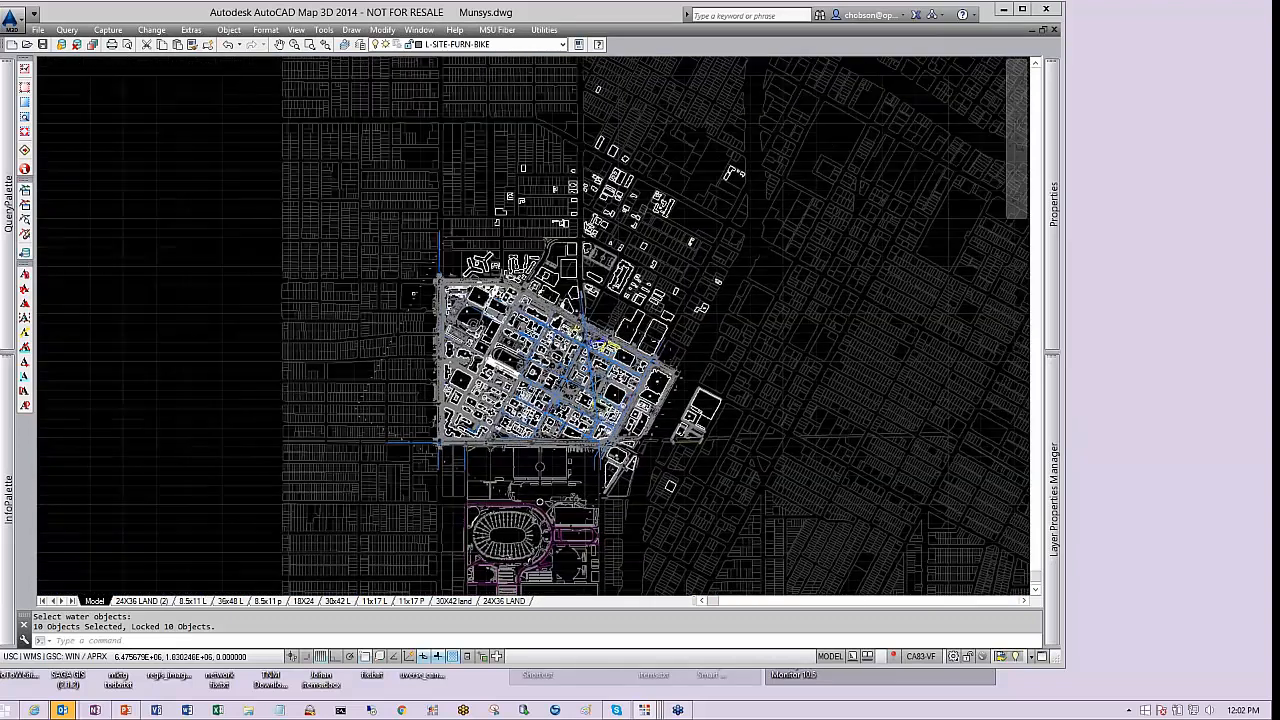
scroll(566, 360, "up", 8)
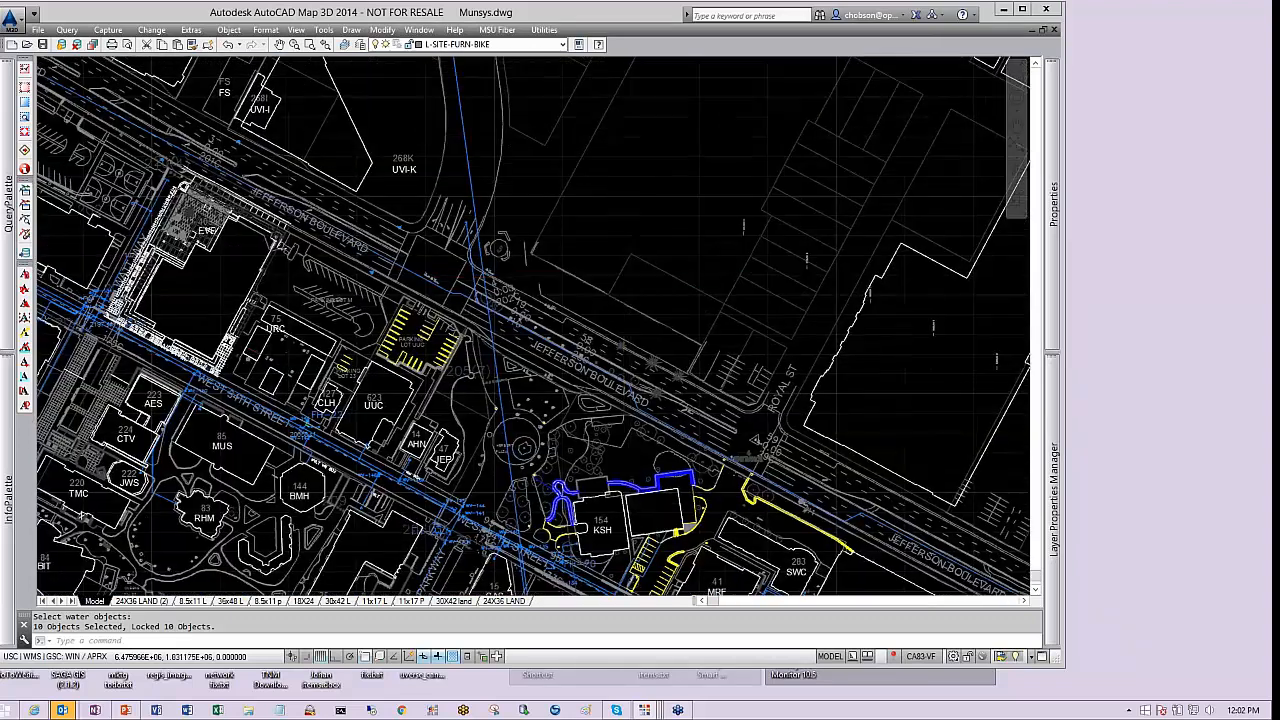
middle_click_drag(690, 134, 571, 334)
left_click(351, 29)
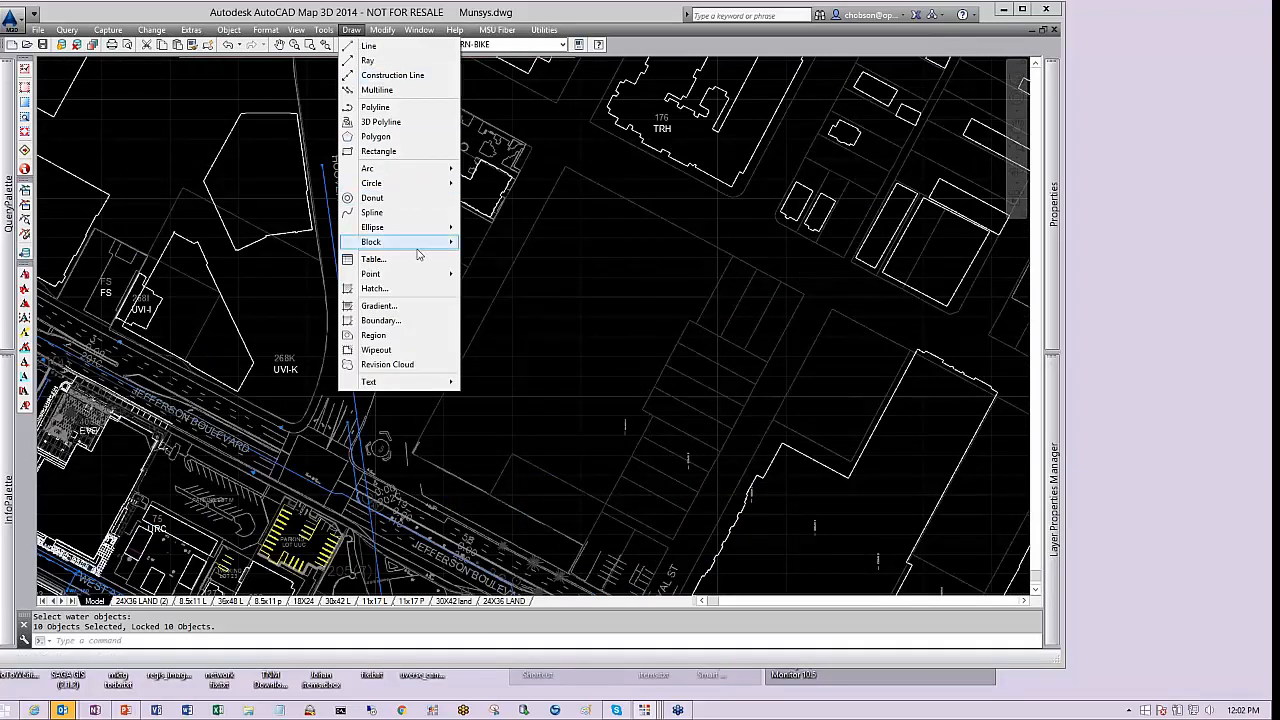
left_click(369, 46)
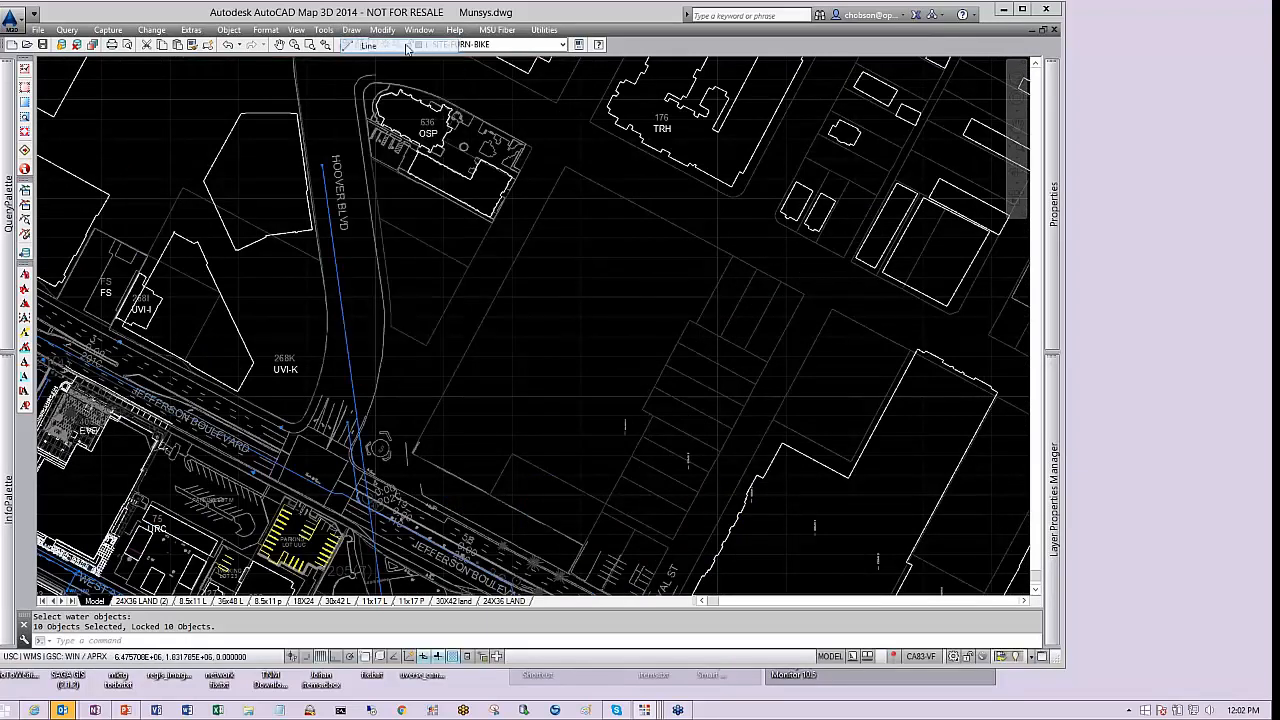
left_click(519, 397)
left_click(613, 262)
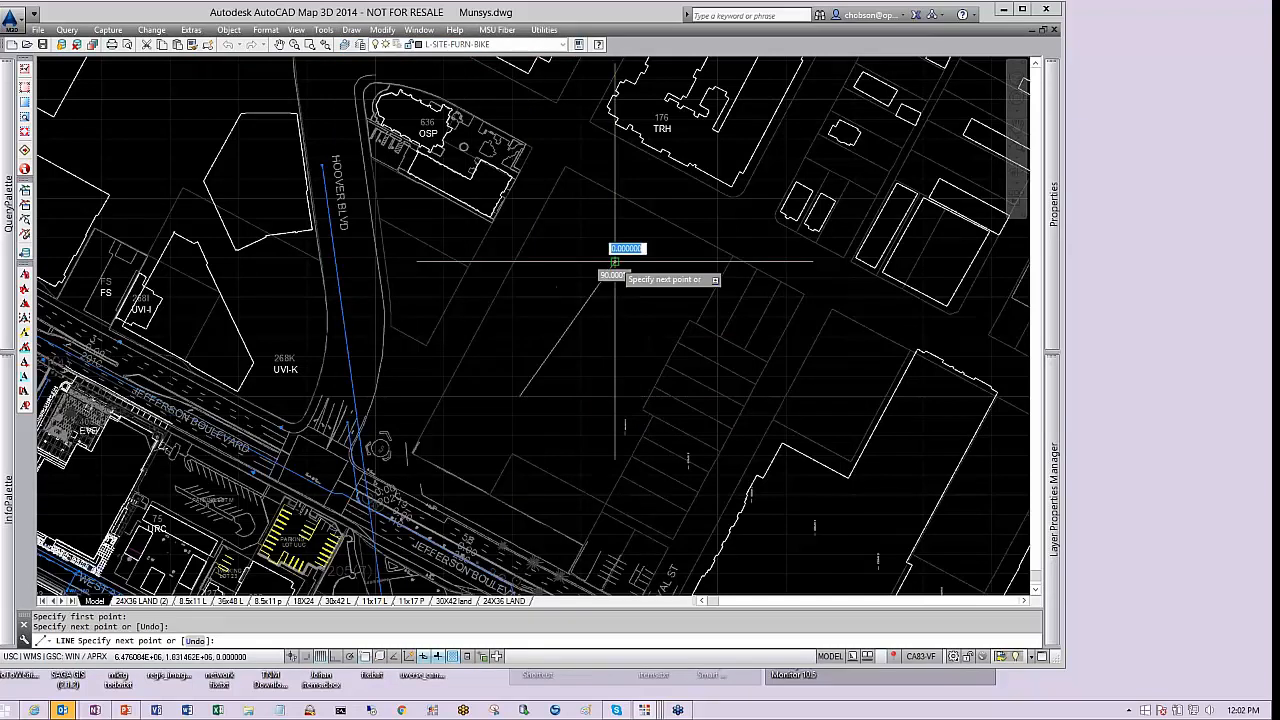
left_click(657, 266)
key("Return")
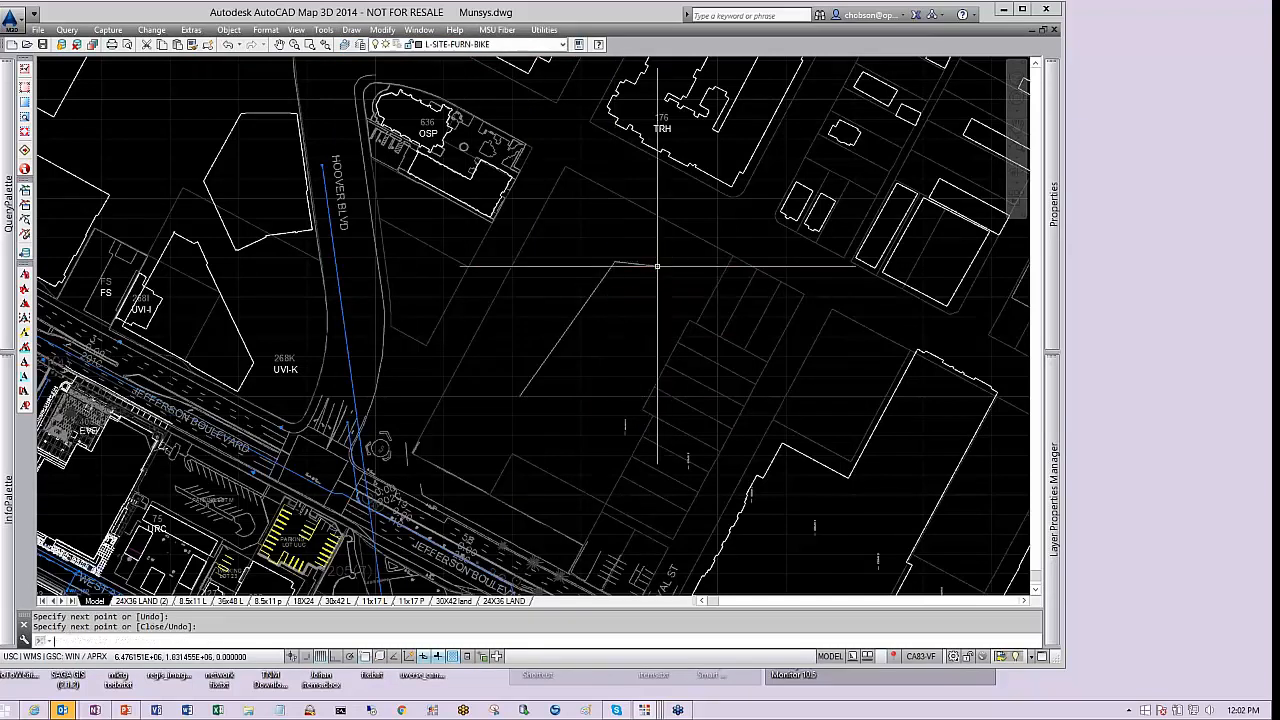
left_click(602, 280)
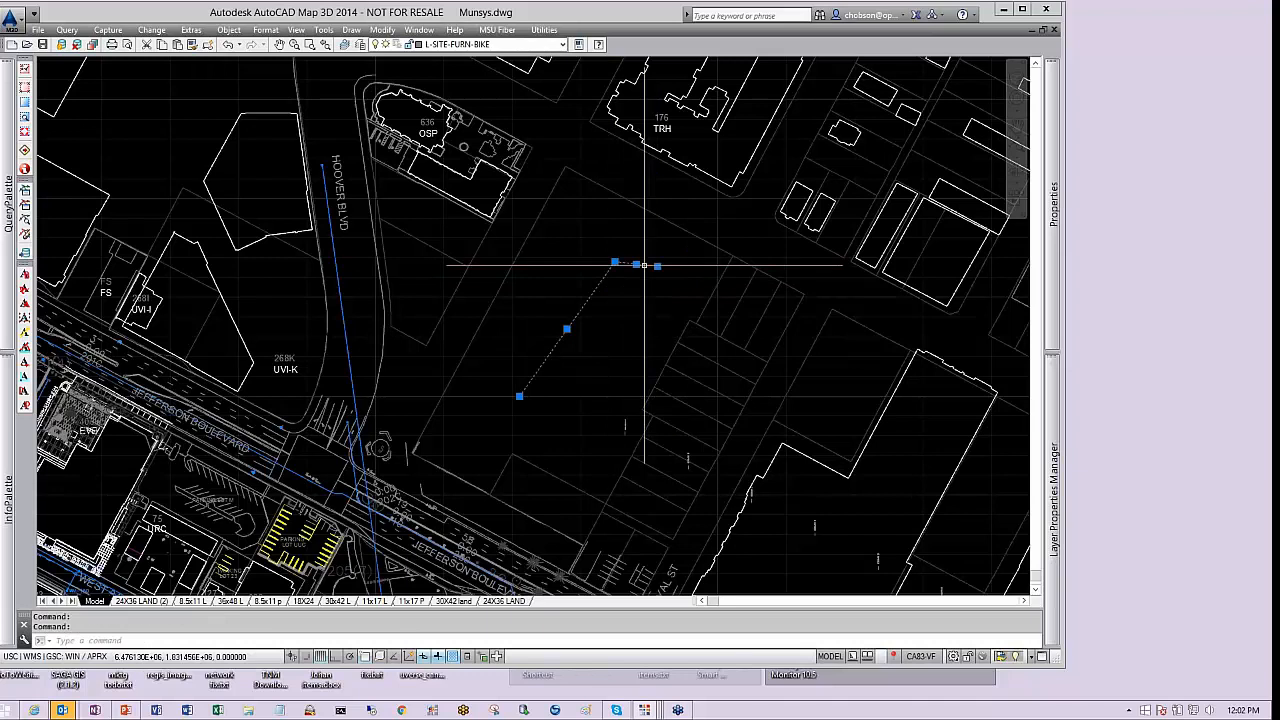
key("Escape")
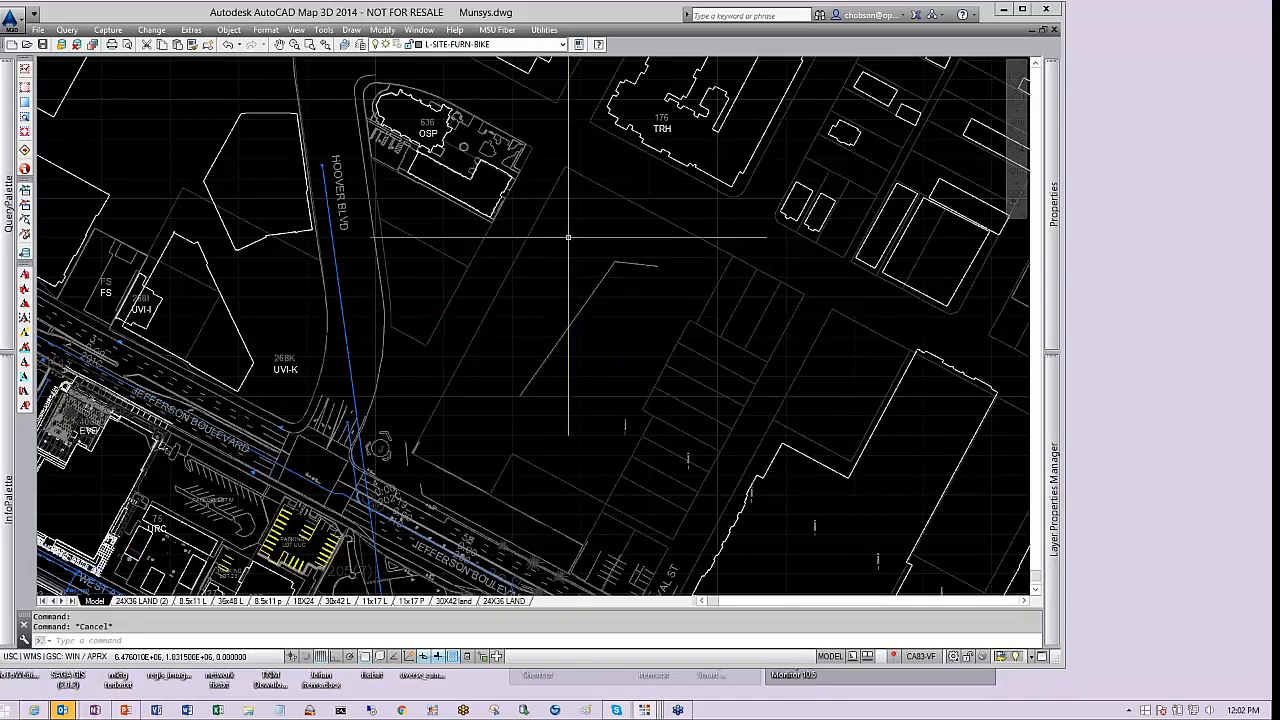
Insert the DOUBLE_CIRCLE-6 block, placing it at the corner where the two line segments meet
type("insert")
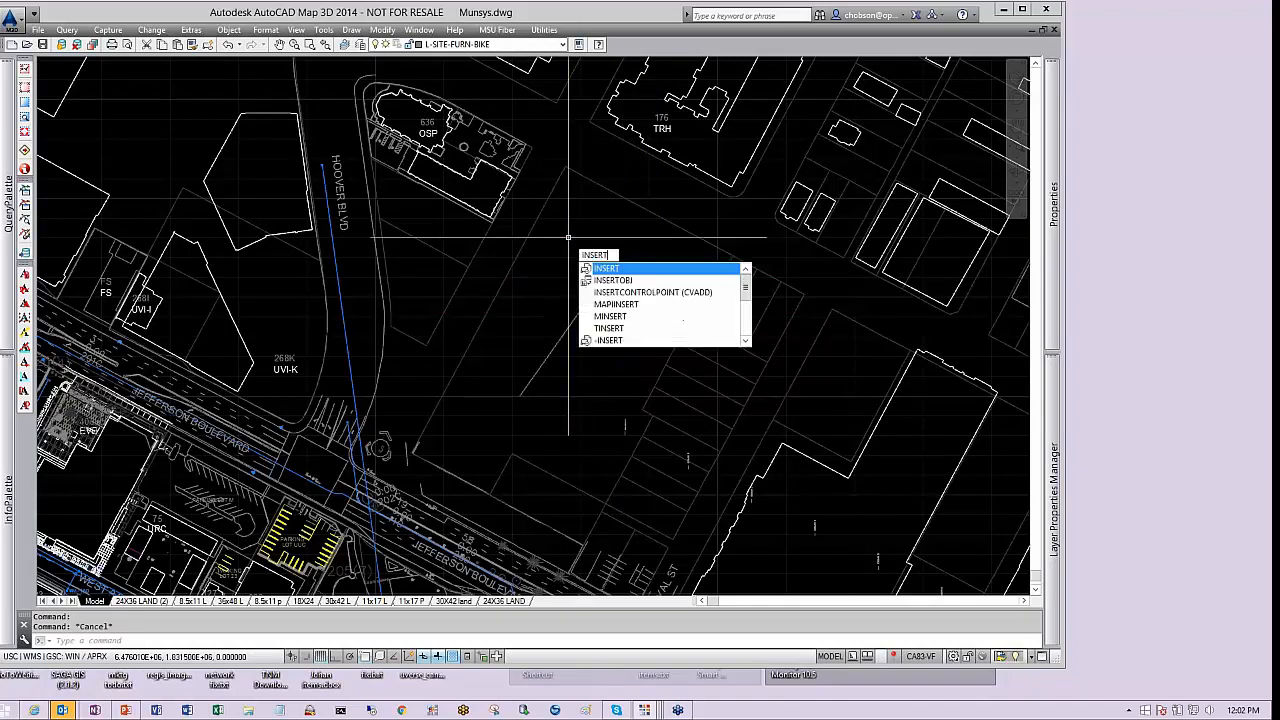
key("Return")
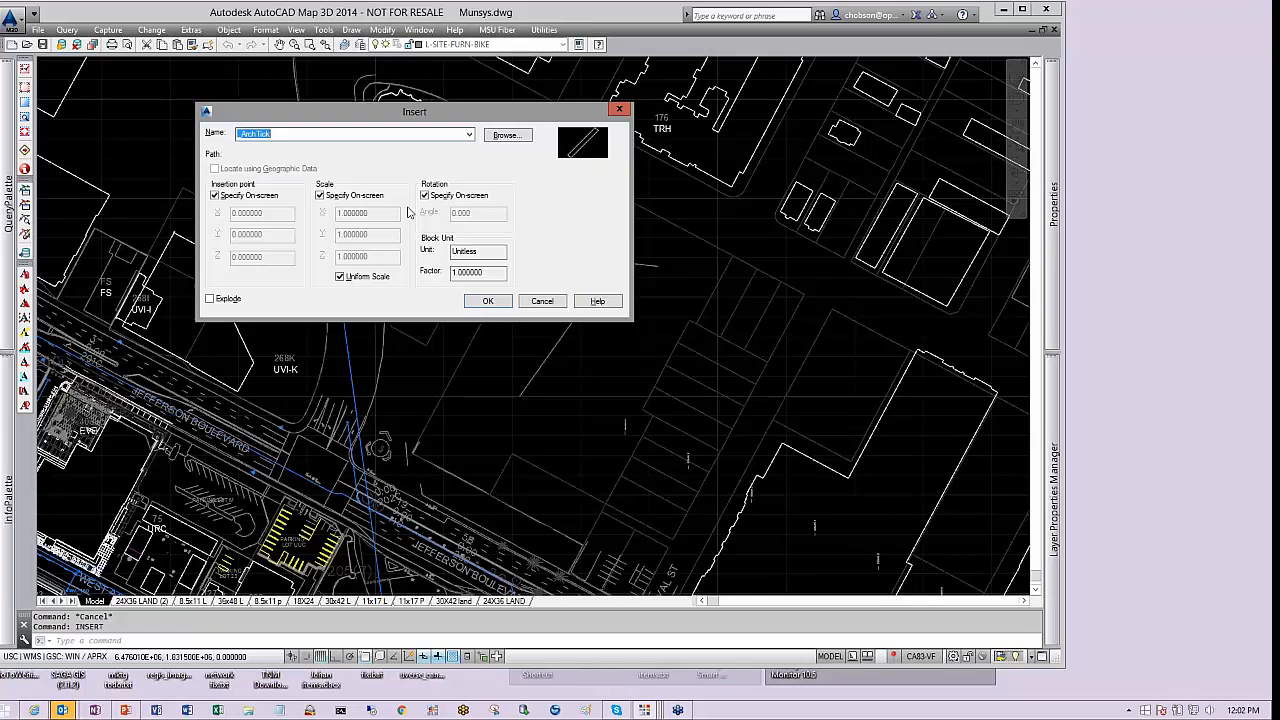
left_click(468, 134)
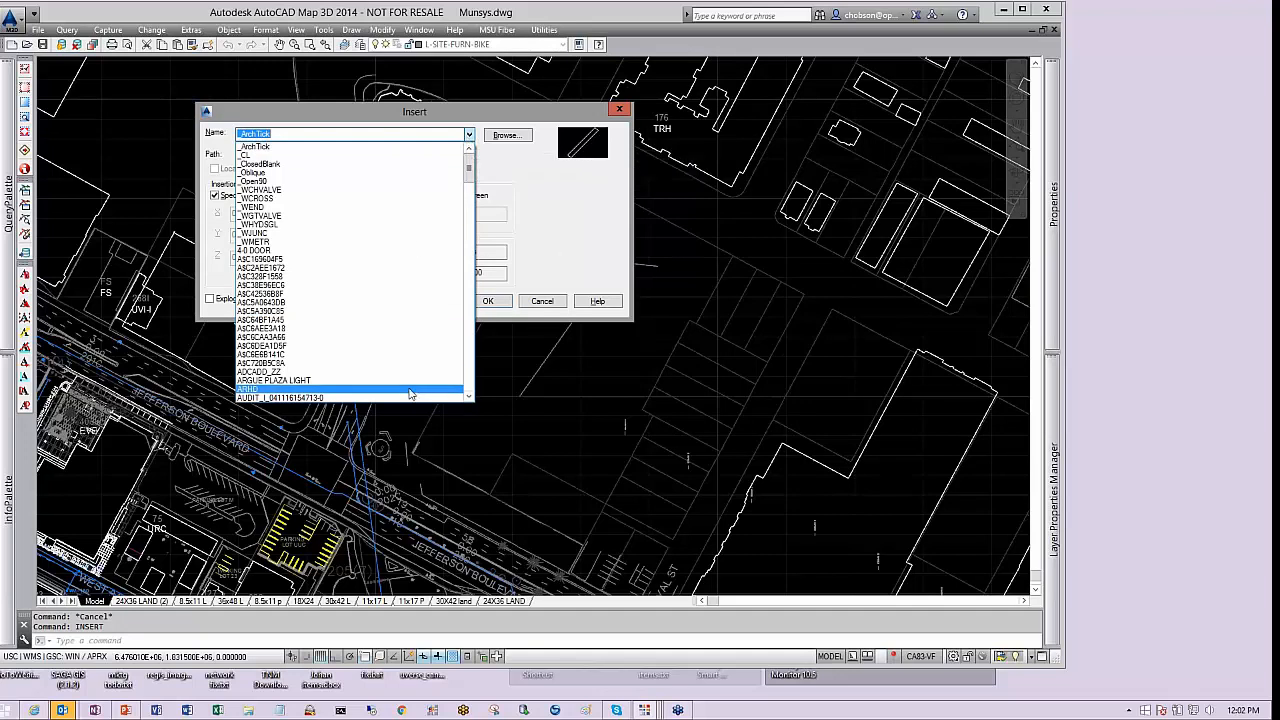
left_click(471, 382)
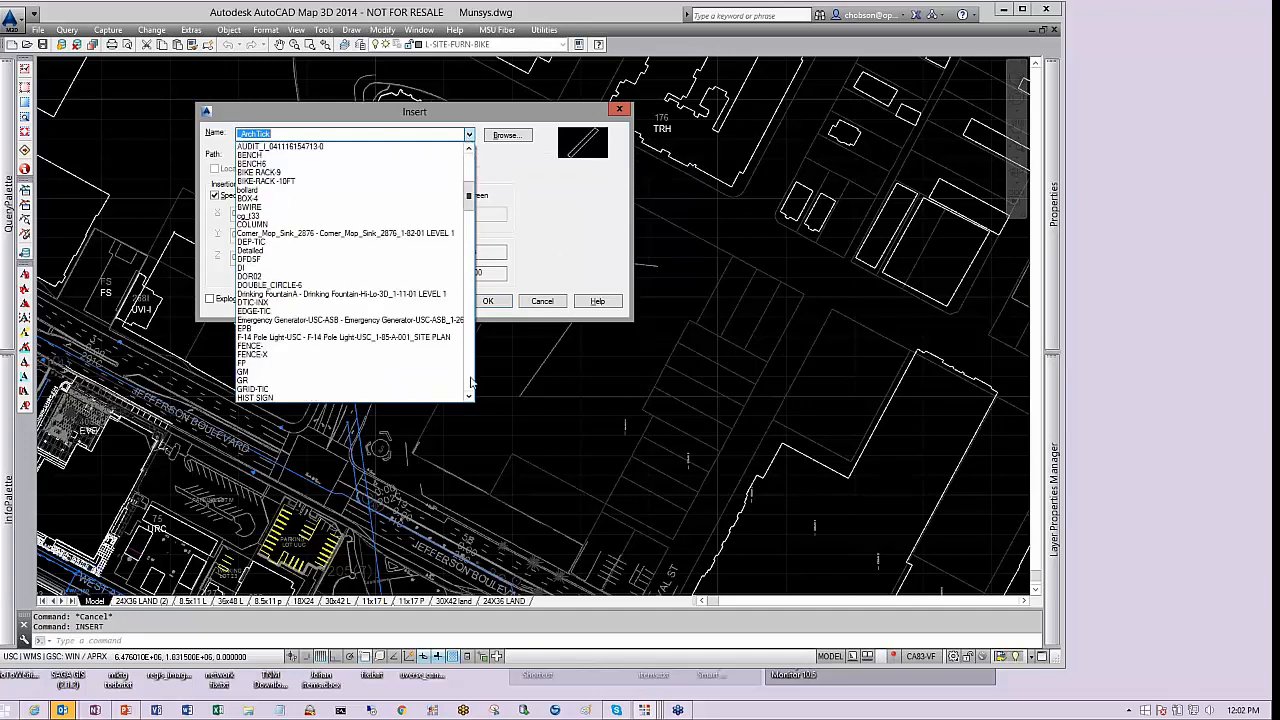
left_click(300, 287)
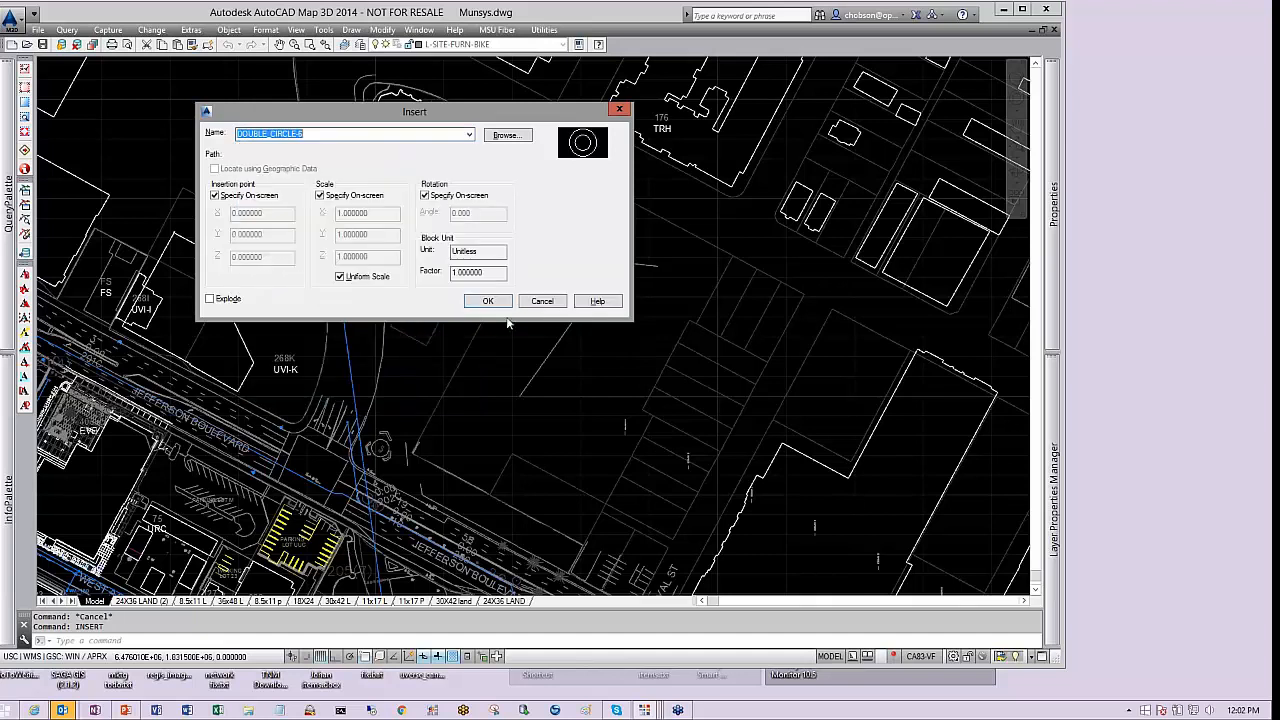
left_click(490, 302)
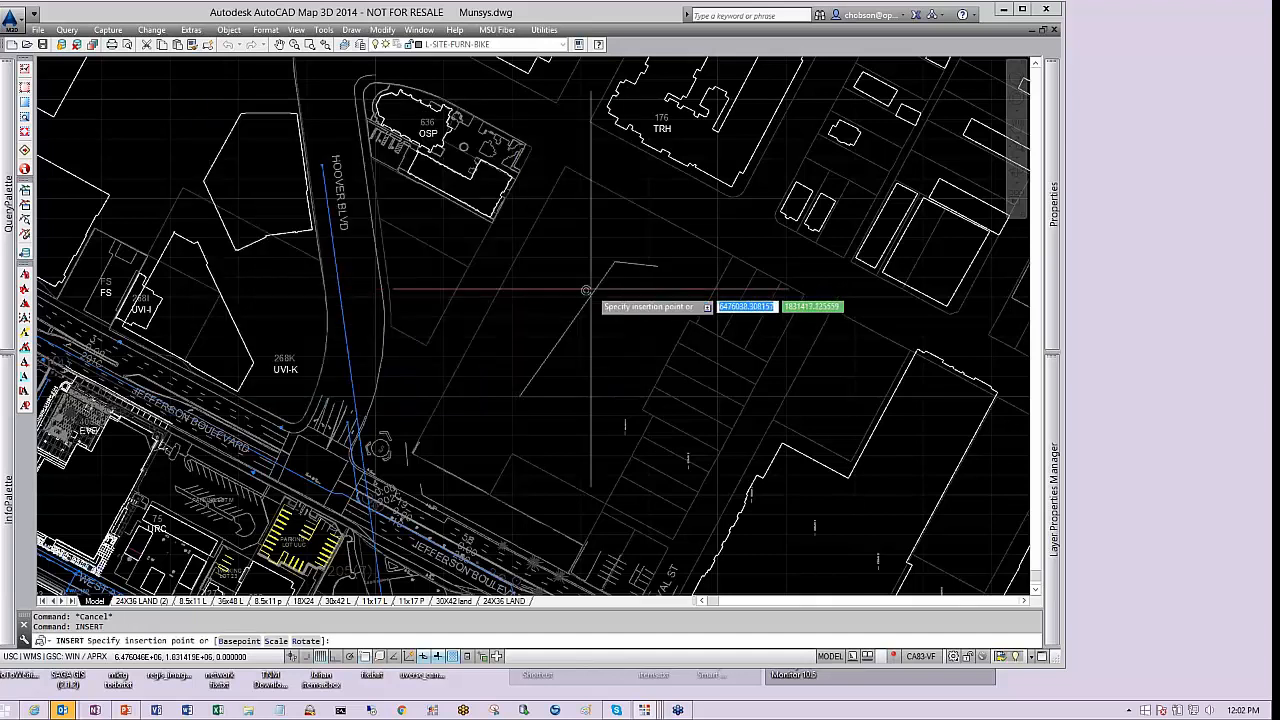
left_click(616, 266)
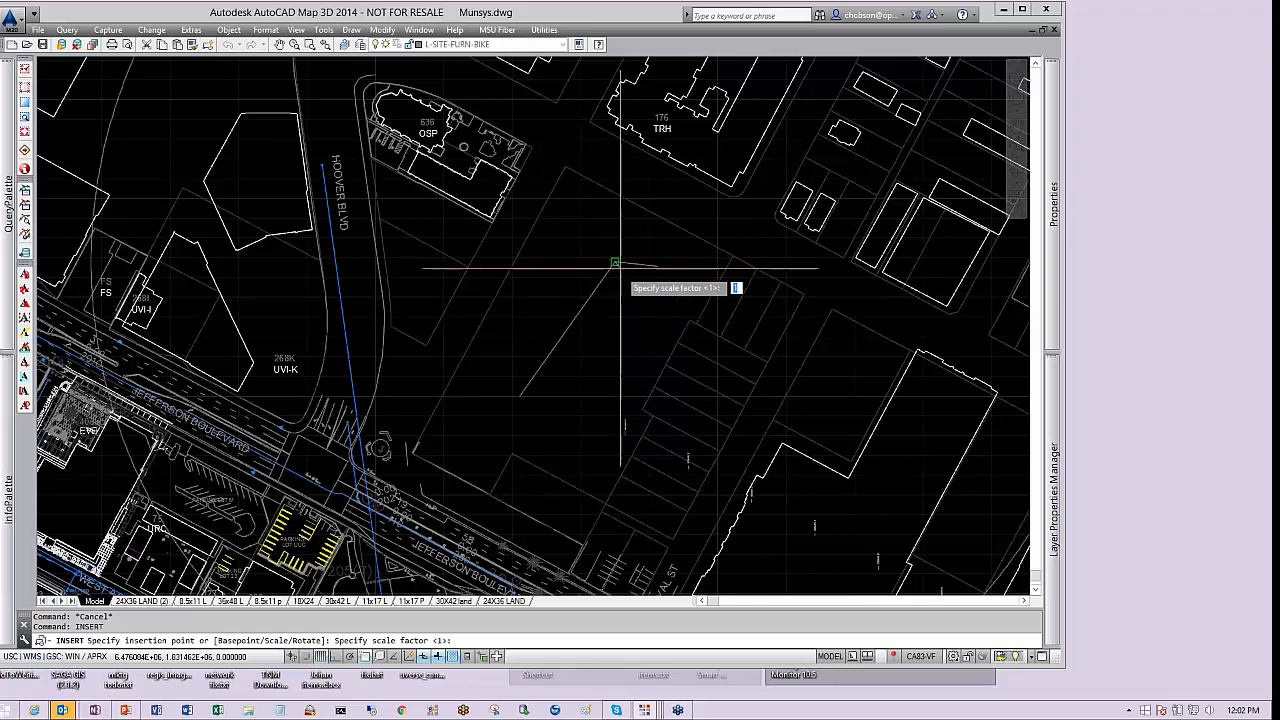
Set the inserted block's scale factor to .5 and accept the default rotation angle
scroll(616, 266, "up", 4)
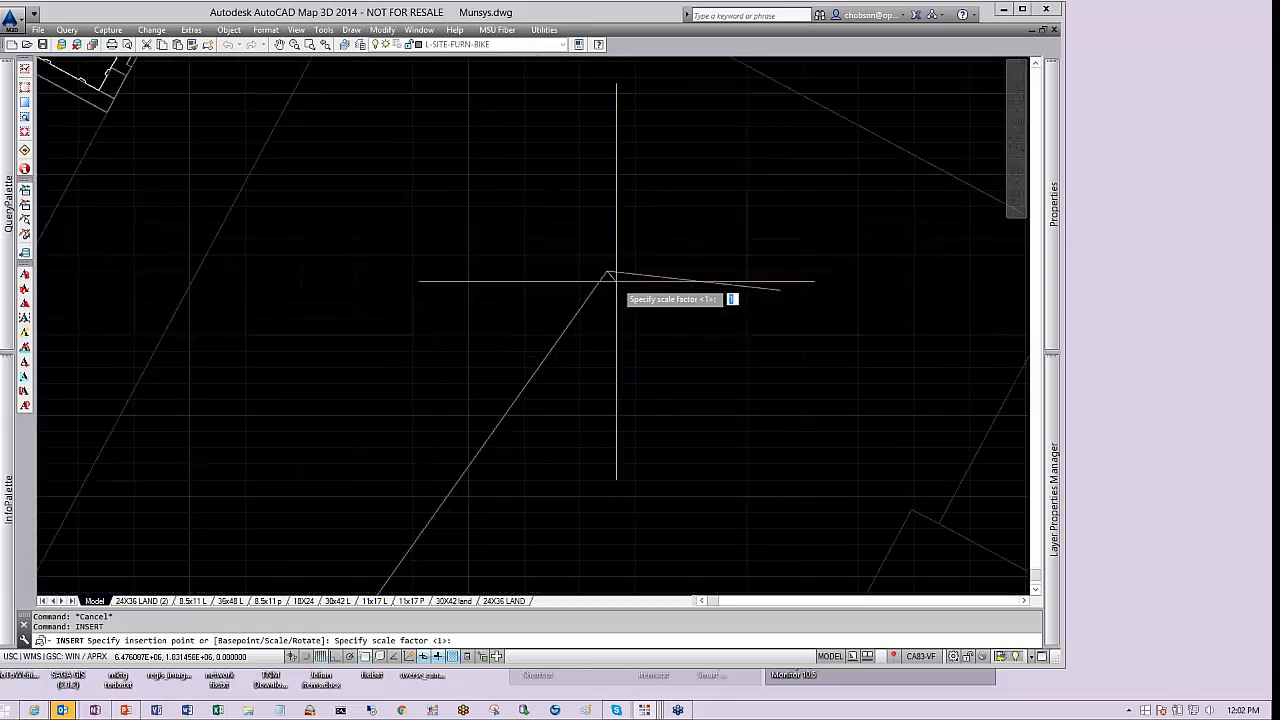
scroll(616, 281, "down", 6)
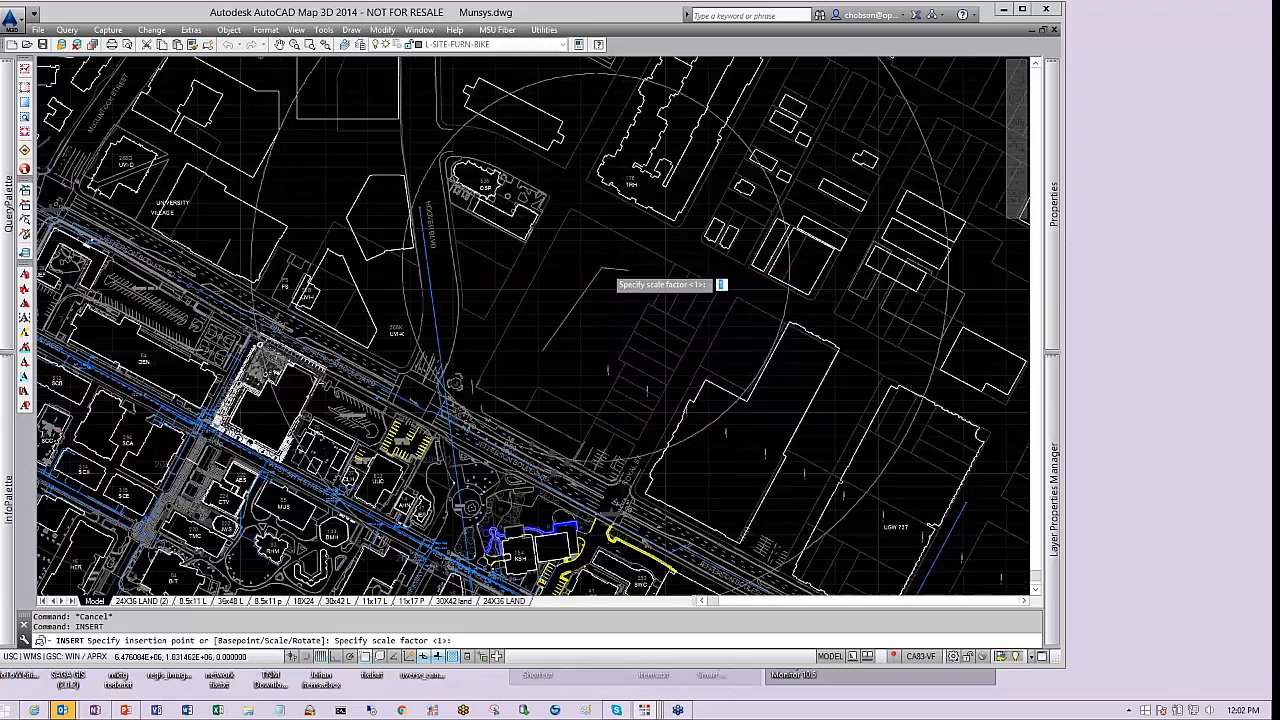
scroll(606, 270, "down", 2)
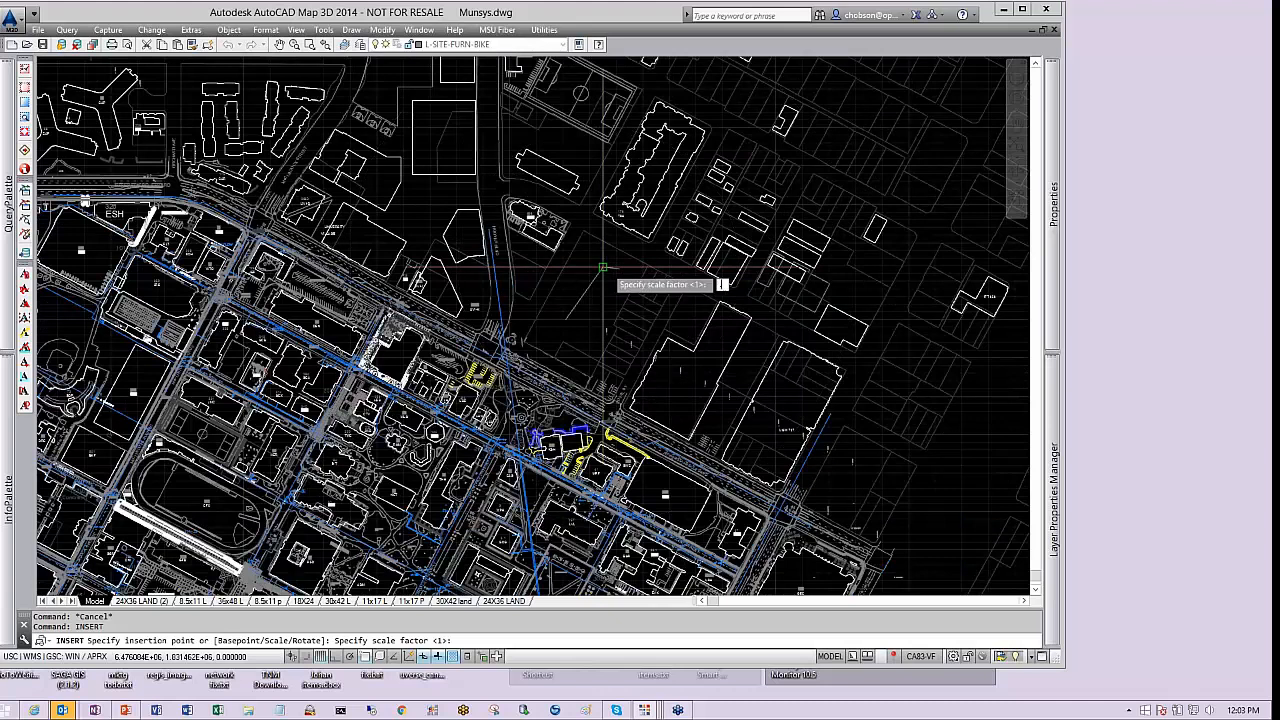
type(".5")
key("Return")
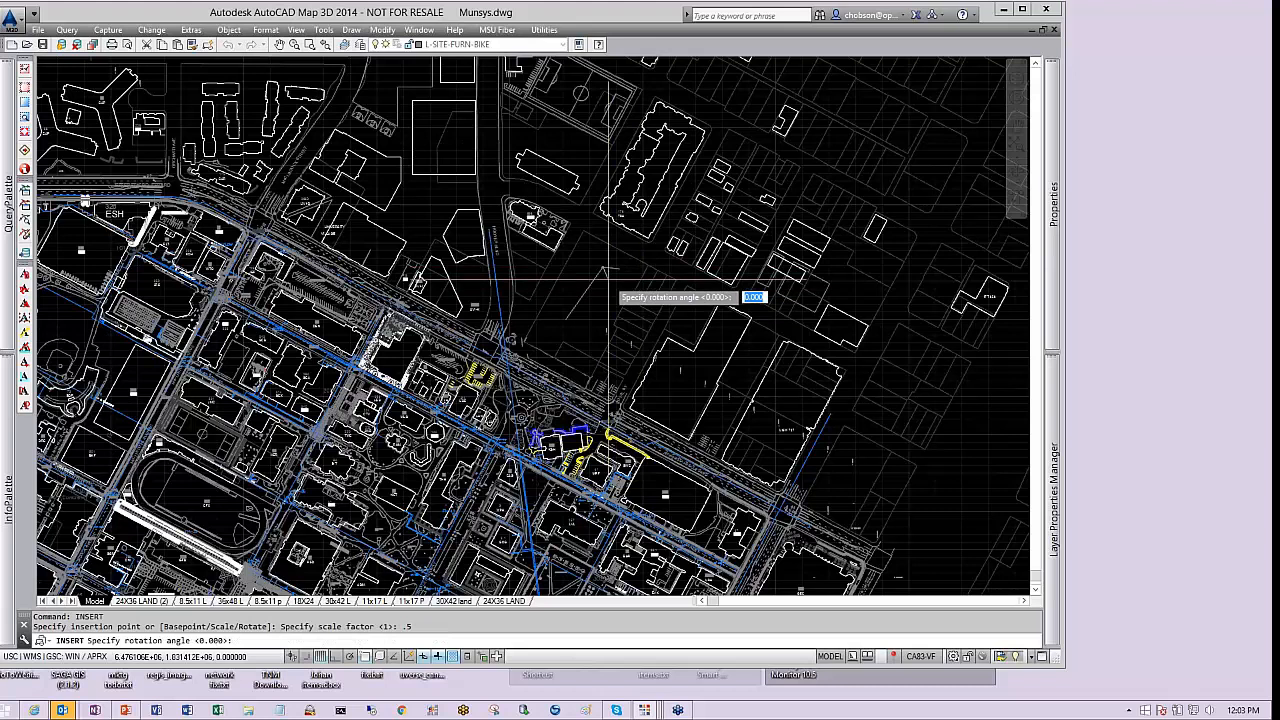
scroll(608, 283, "up", 7)
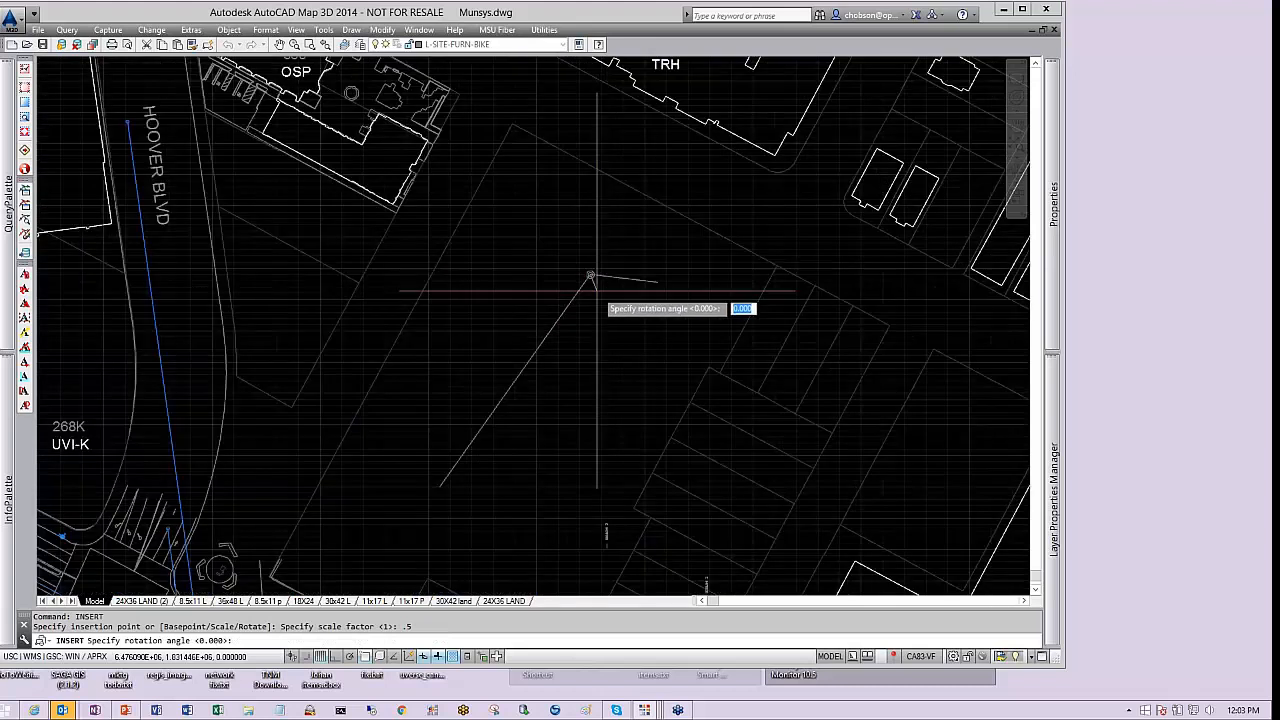
scroll(590, 276, "up", 4)
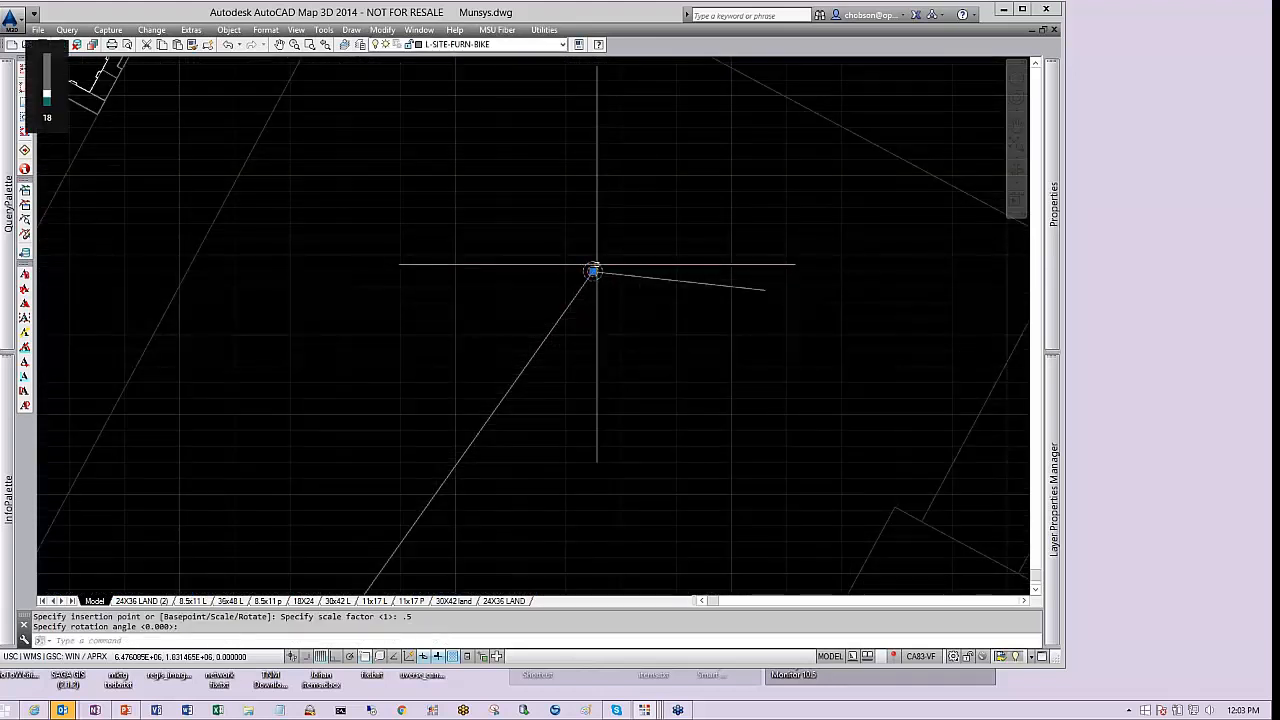
key("Return")
Open the inserted block's properties to review them, then close the palette and deselect the block
mouse_move(1060, 297)
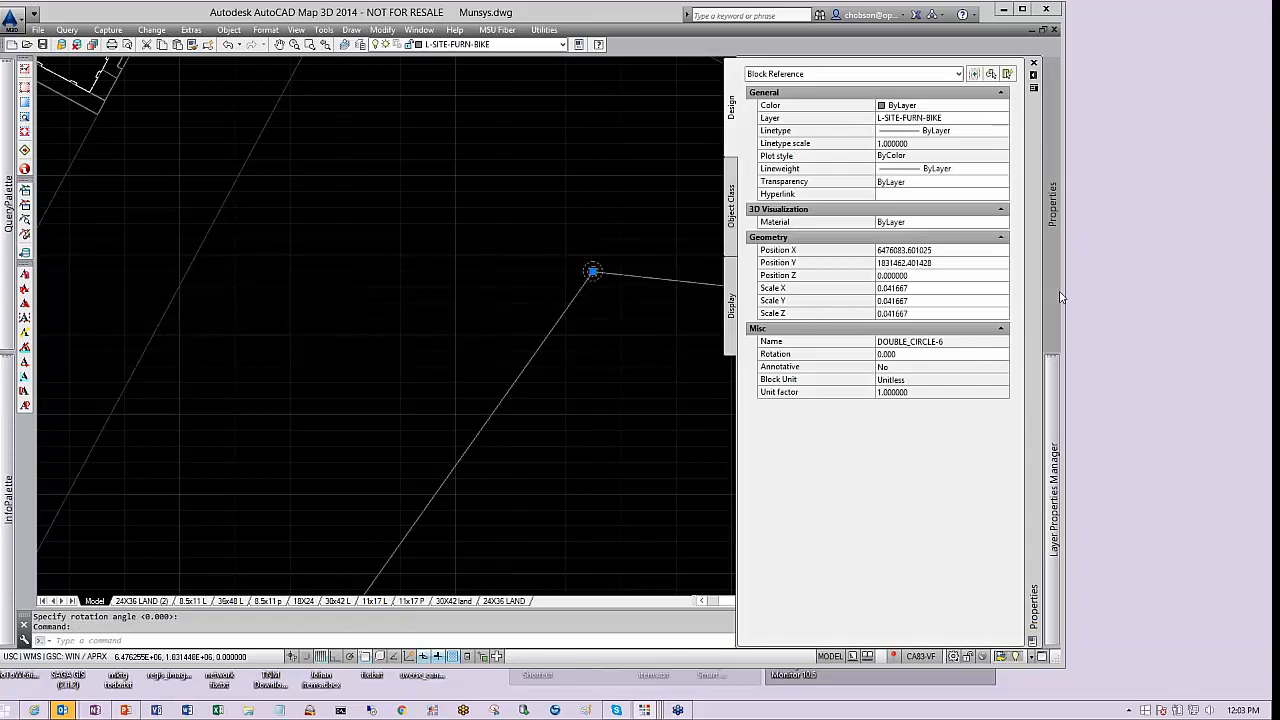
key("ctrl+1")
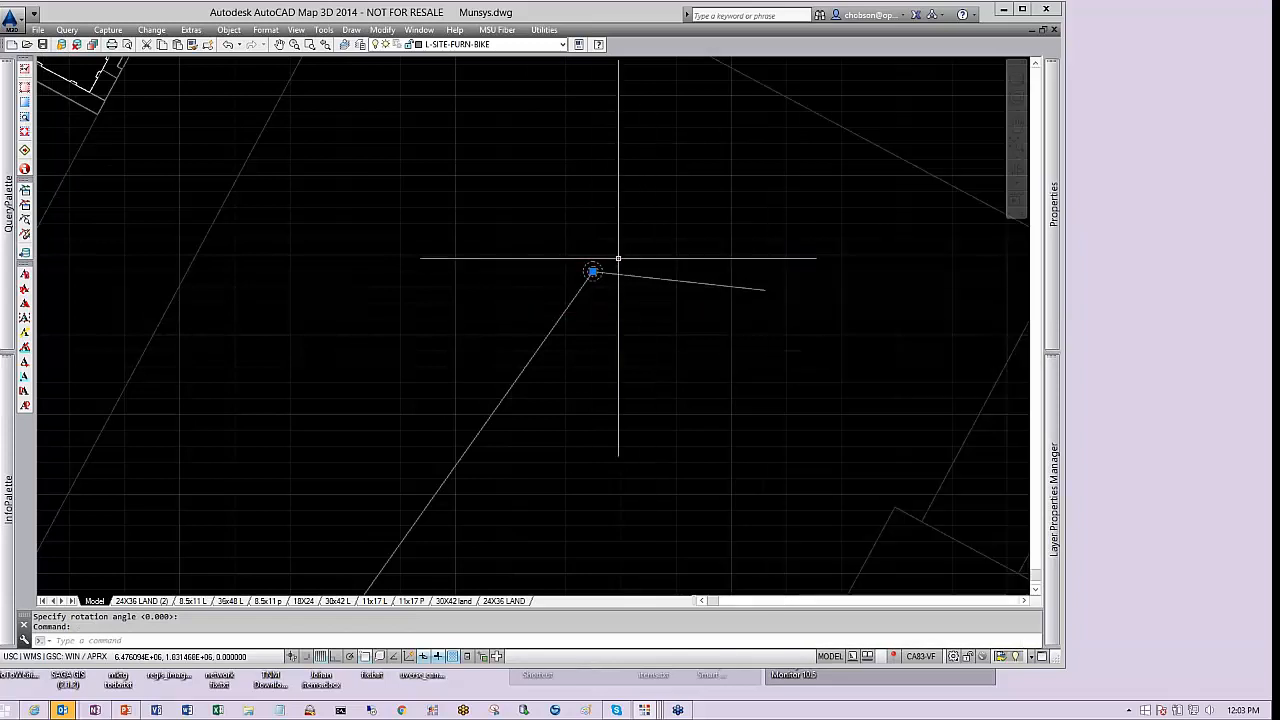
scroll(603, 322, "down", 1)
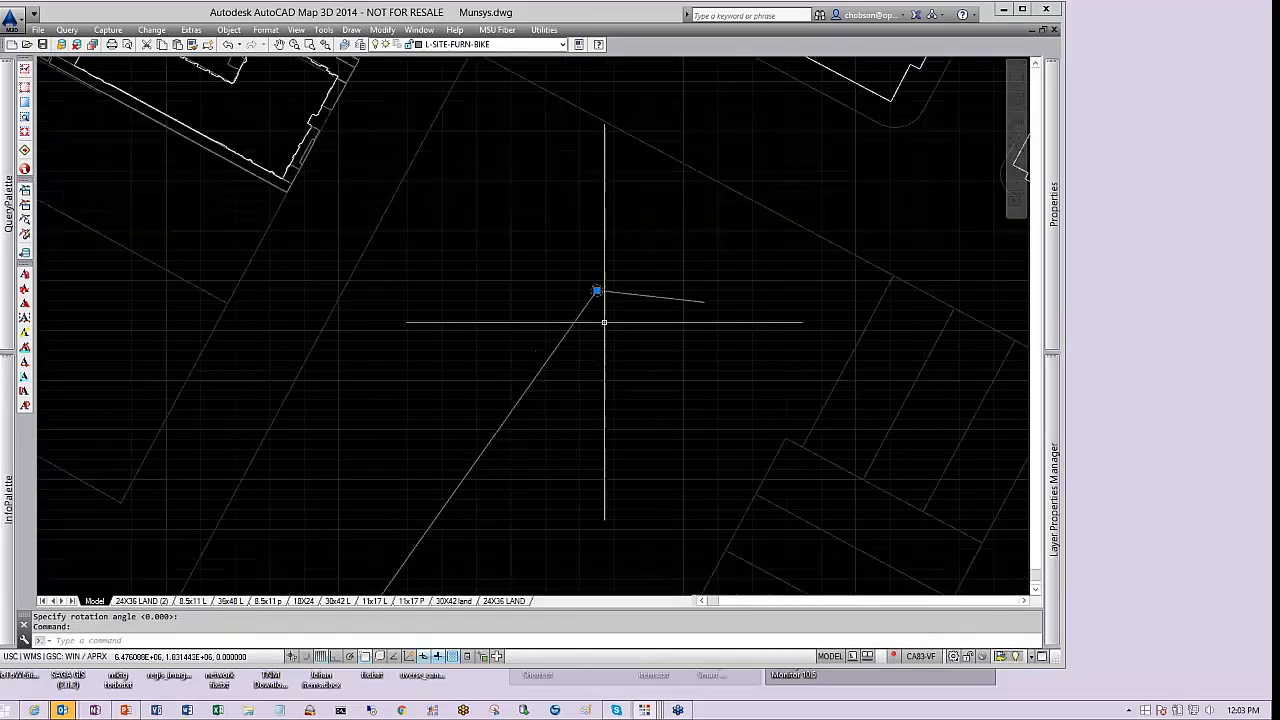
scroll(599, 284, "up", 2)
middle_click_drag(634, 339, 639, 271)
scroll(639, 271, "down", 4)
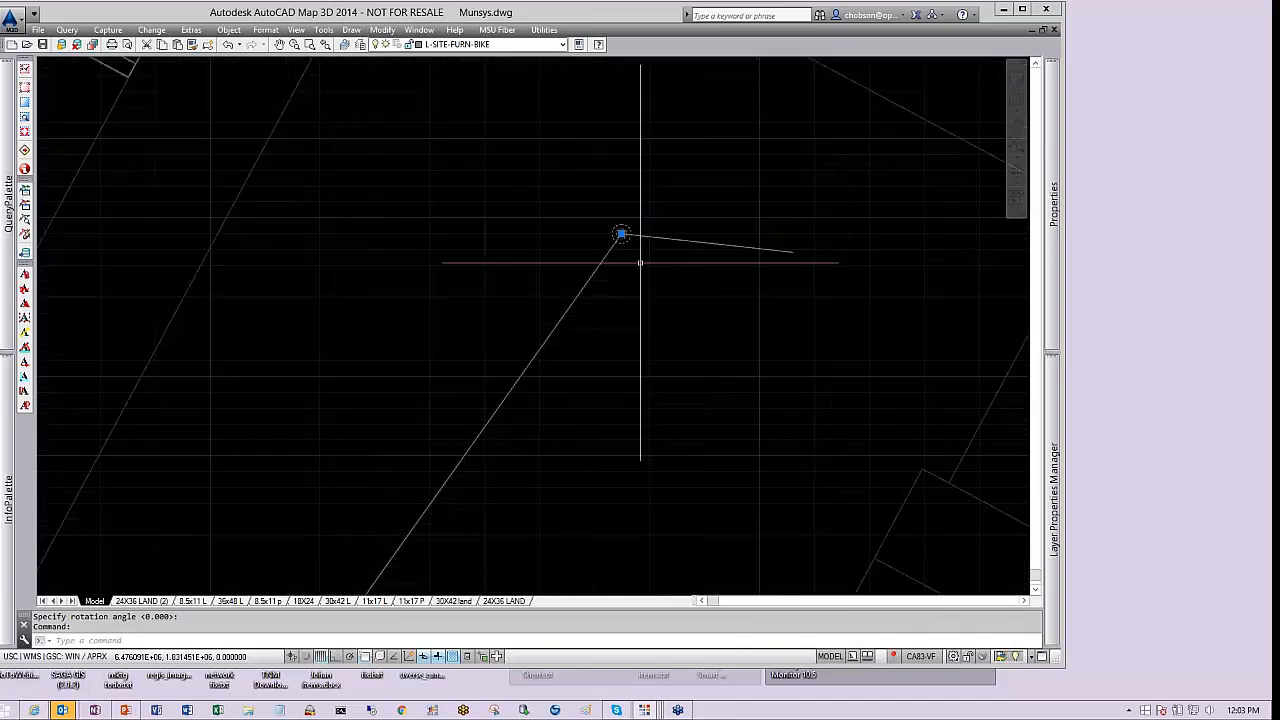
key("Escape")
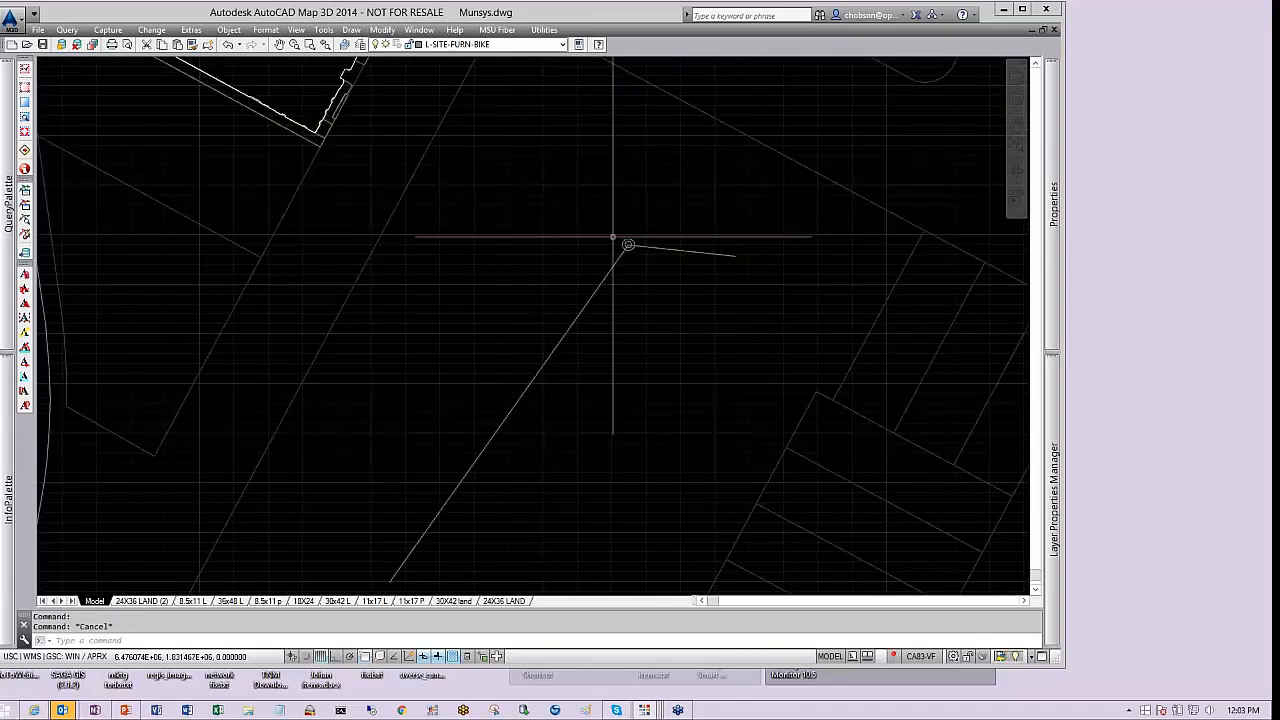
Copy the DOUBLE_CIRCLE-6 block and paste the copy at the far end of the short line segment
left_click(629, 244)
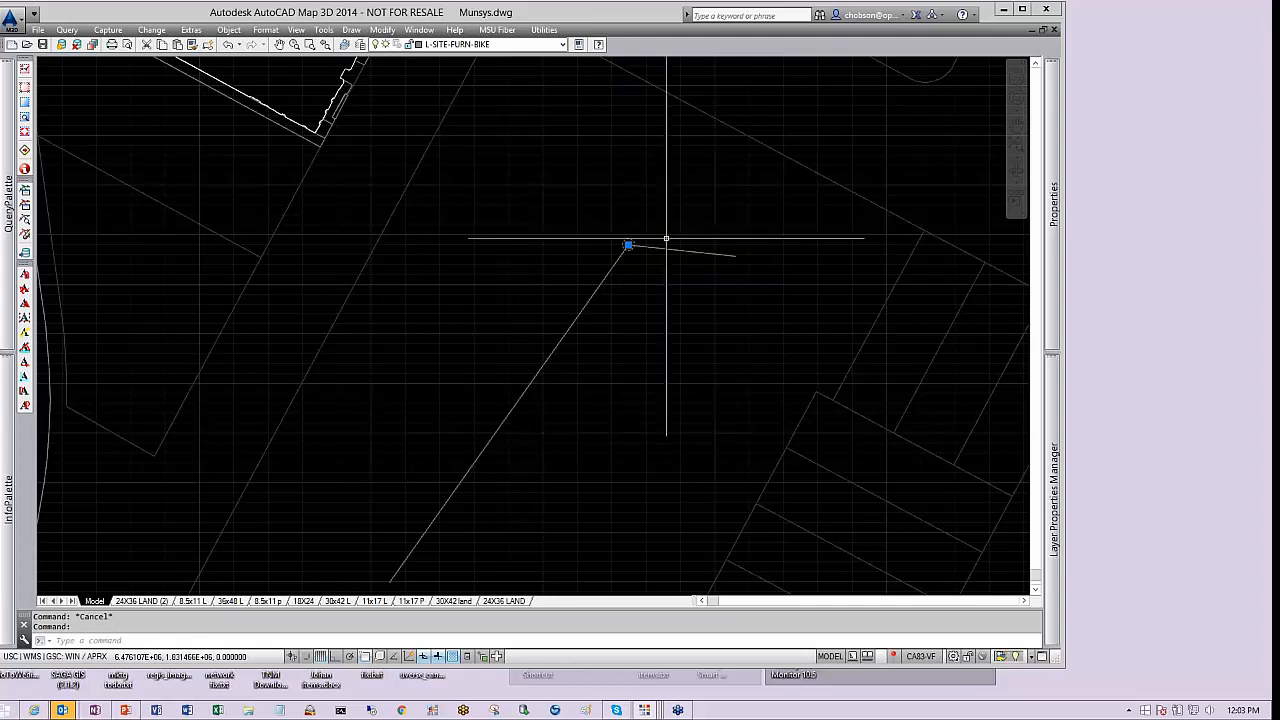
key("ctrl+c")
key("ctrl+v")
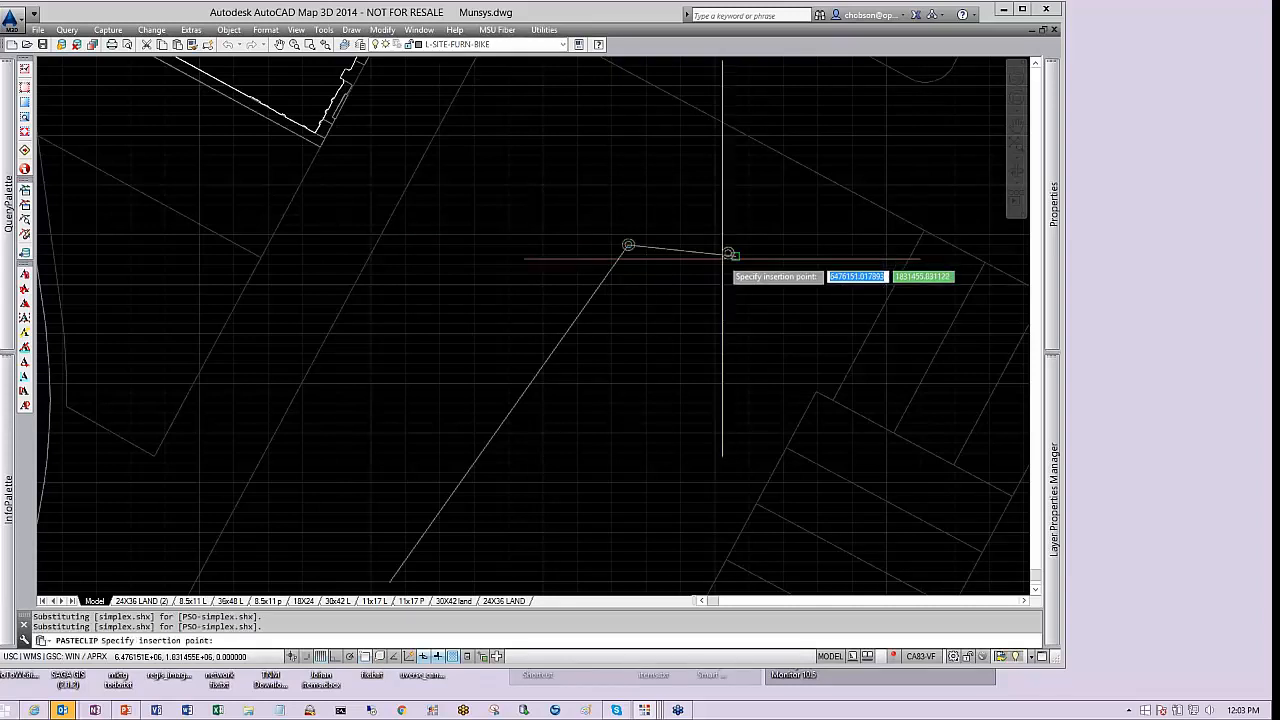
left_click(733, 249)
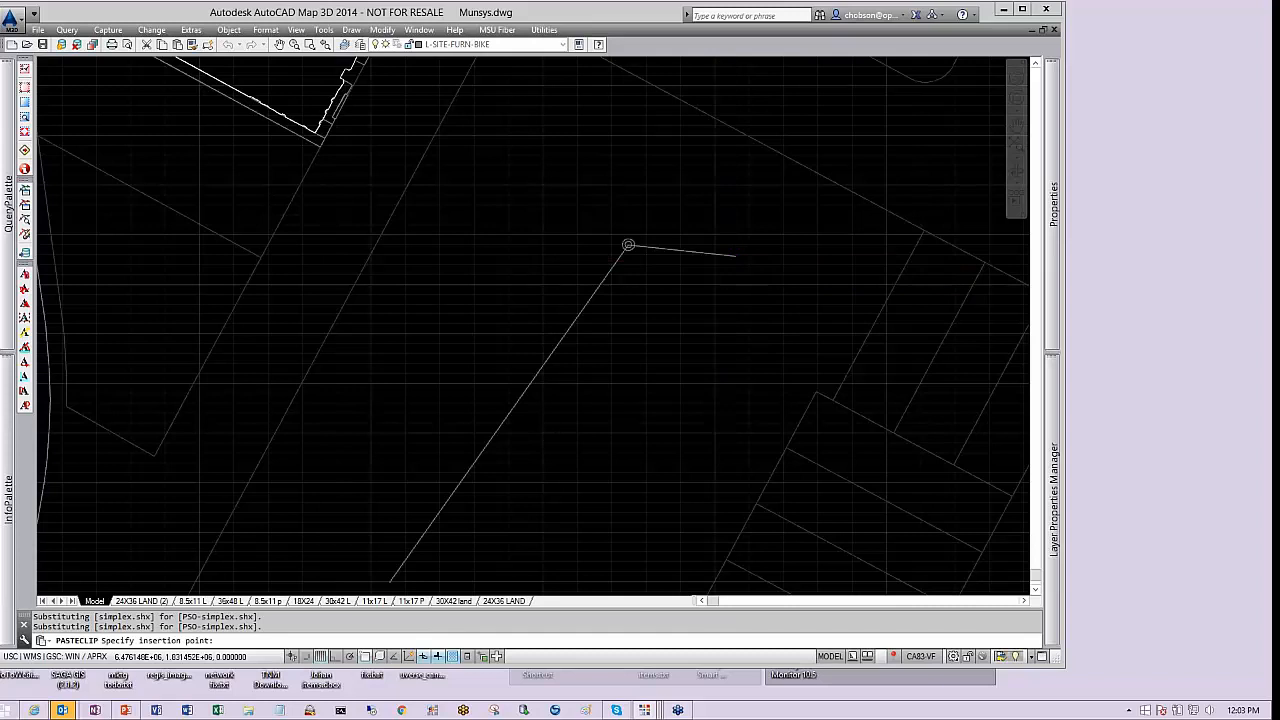
left_click(741, 250)
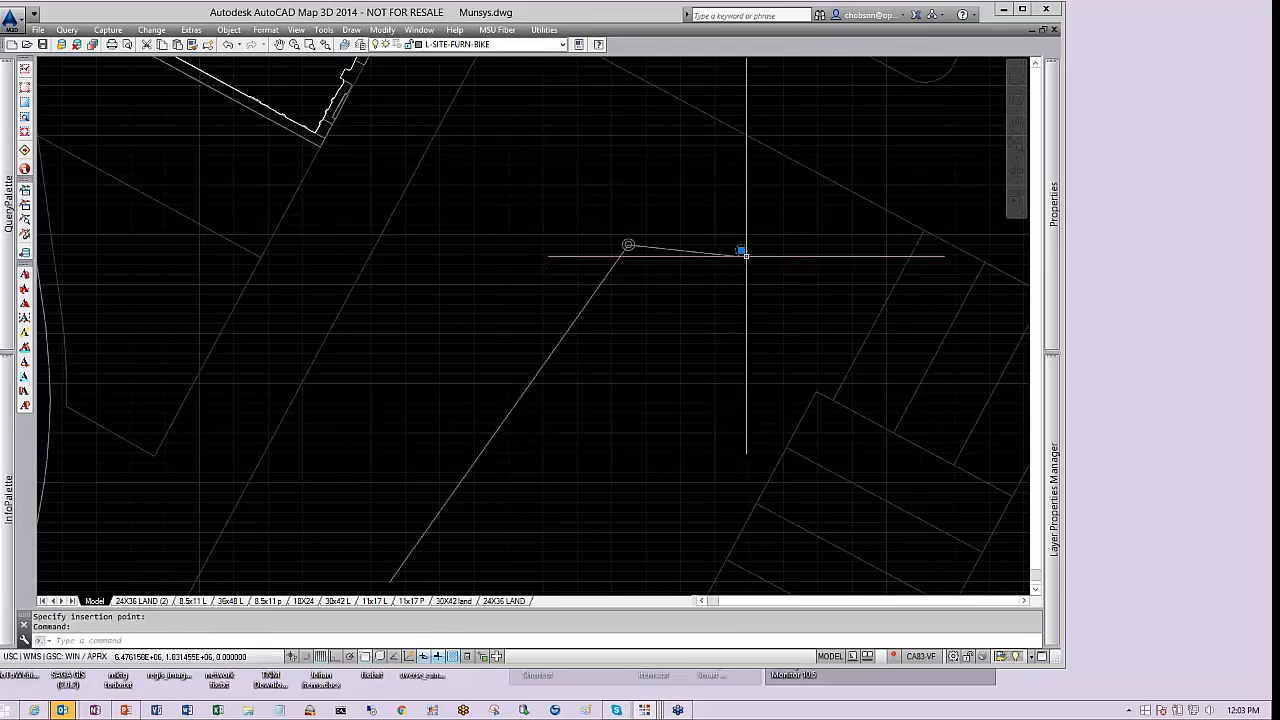
Paste another copy of the DOUBLE_CIRCLE-6 block at the lower end of the long line segment
left_click(736, 256)
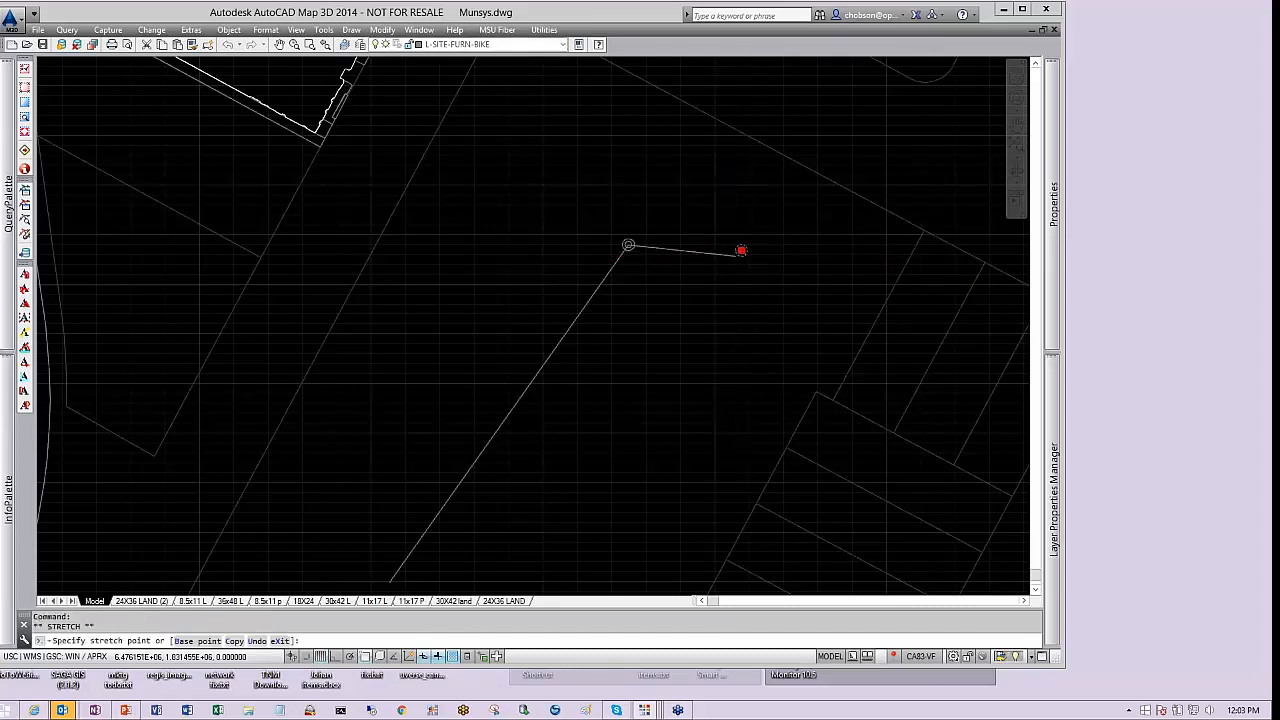
key("Escape")
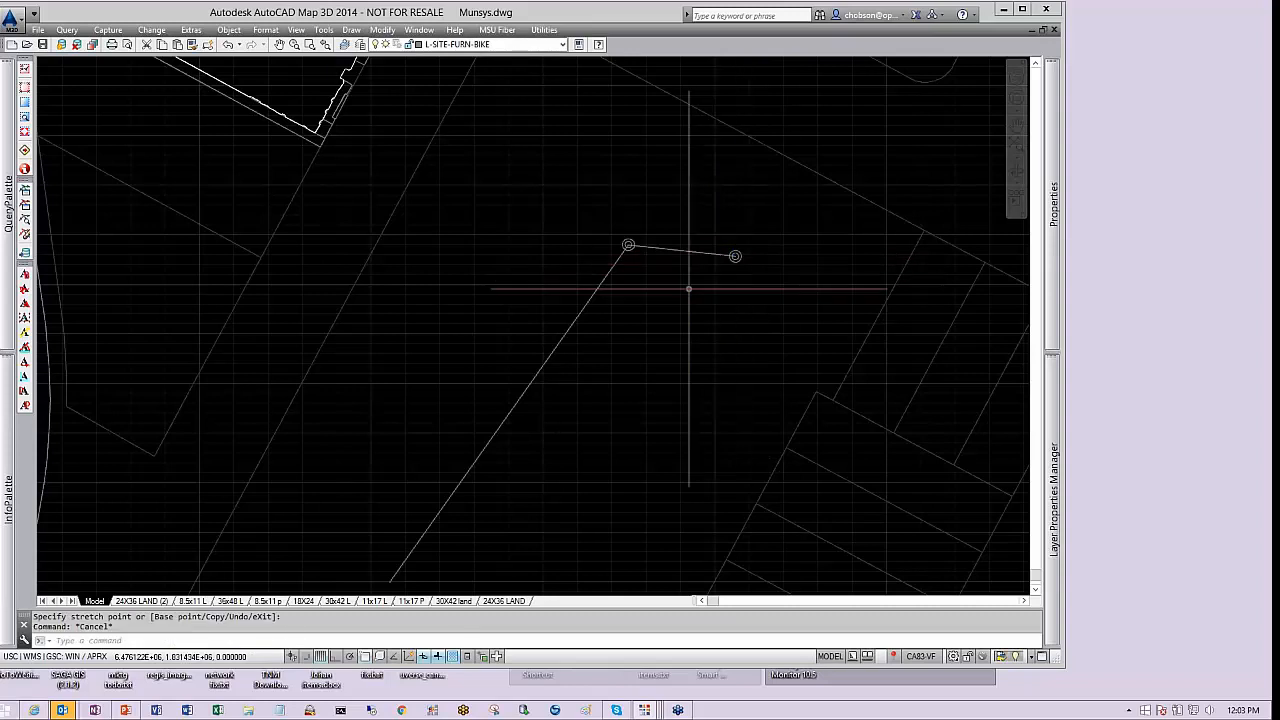
middle_click_drag(641, 329, 697, 230)
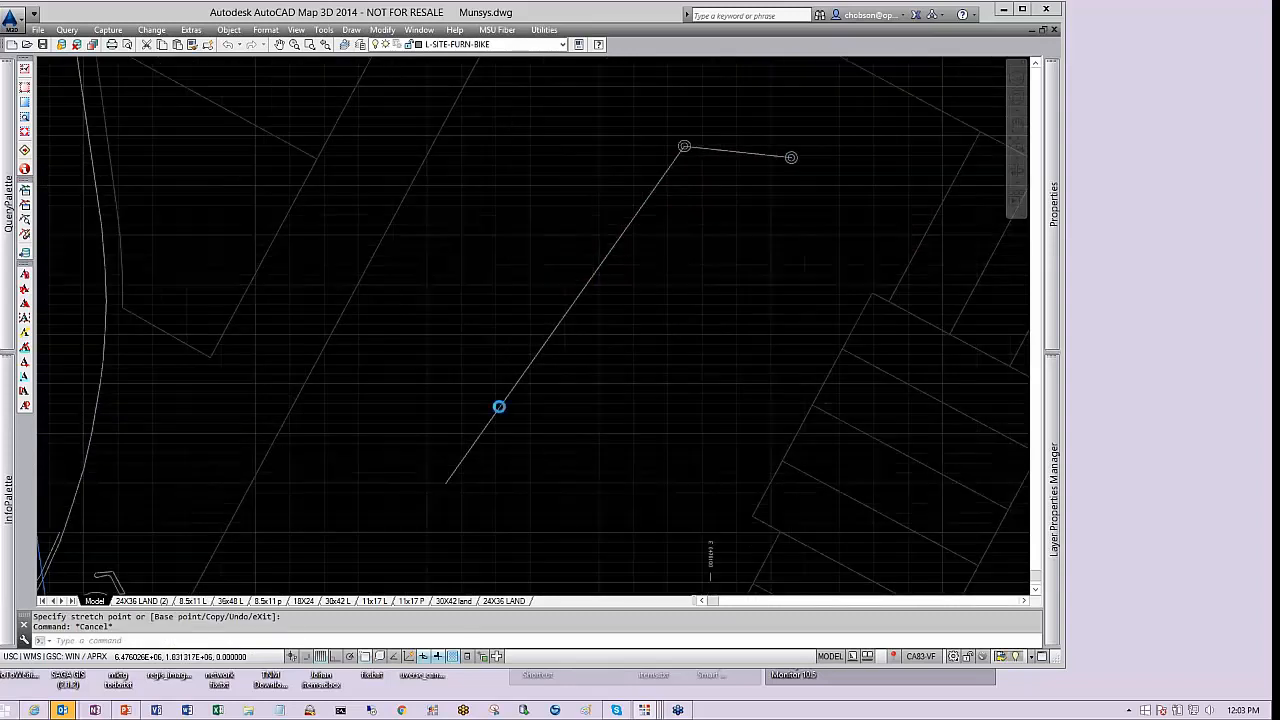
key("ctrl+v")
left_click(449, 485)
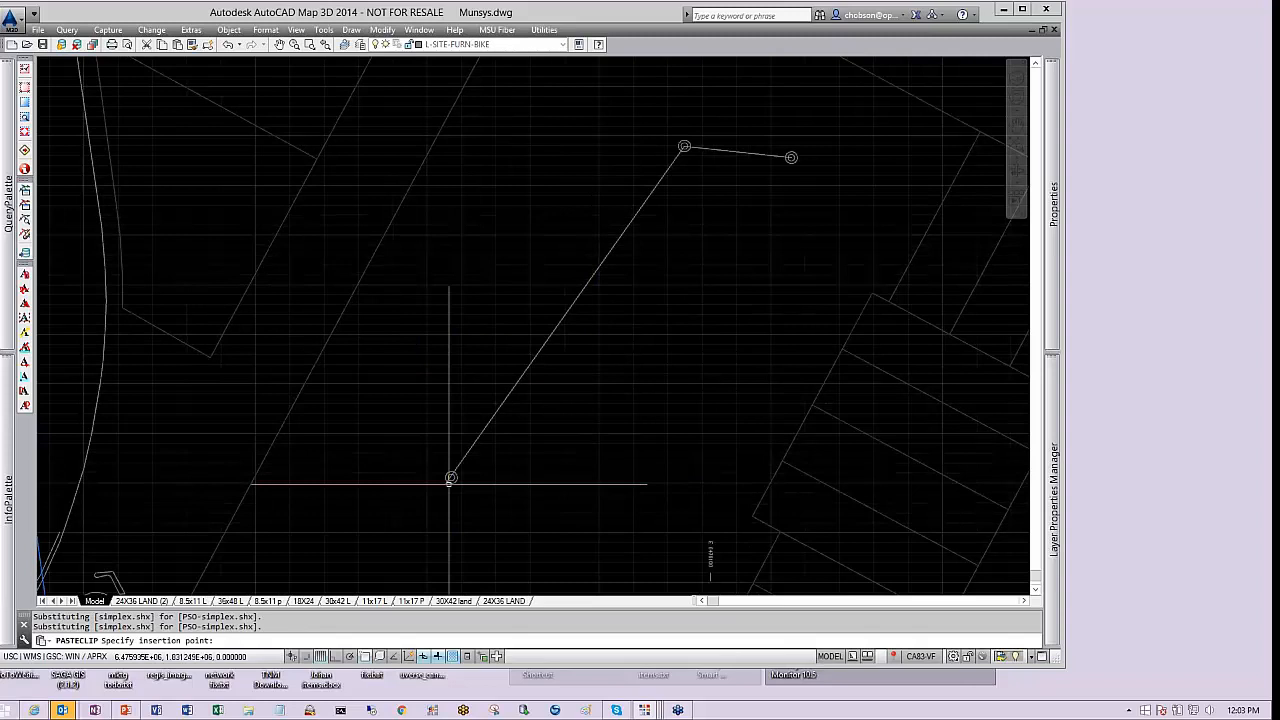
scroll(445, 474, "up", 2)
left_click(416, 450)
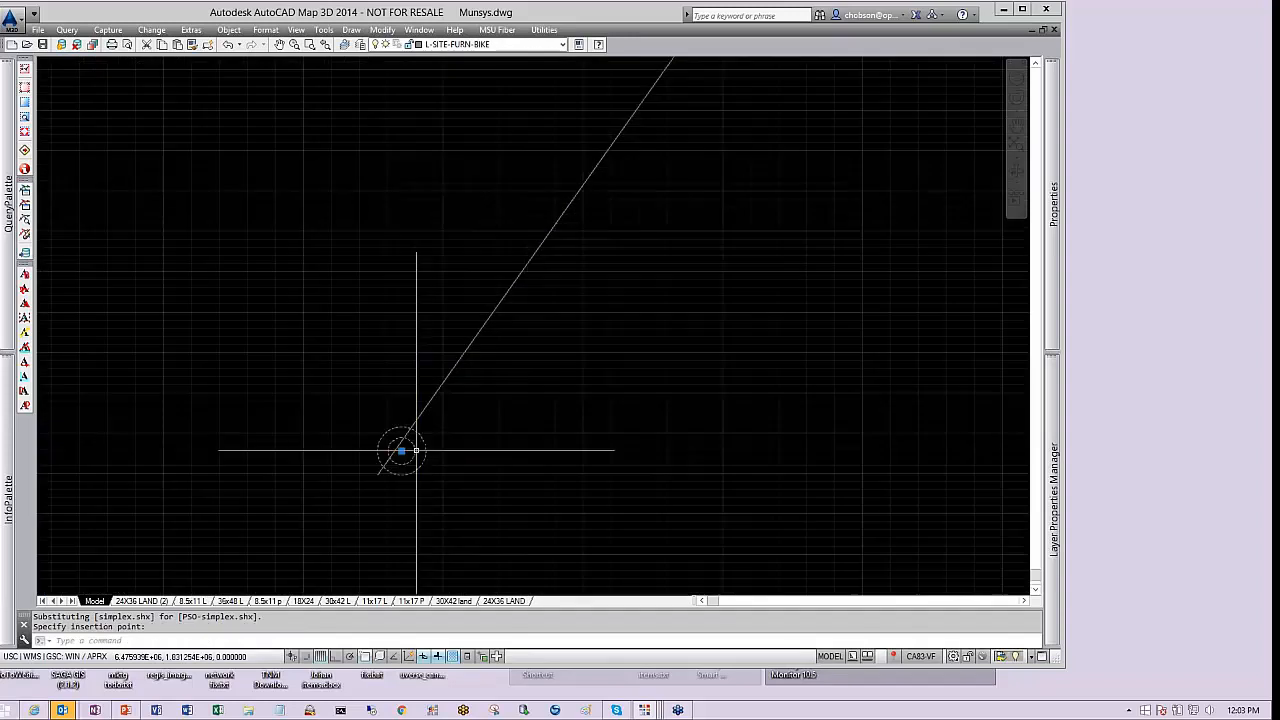
left_click(401, 451)
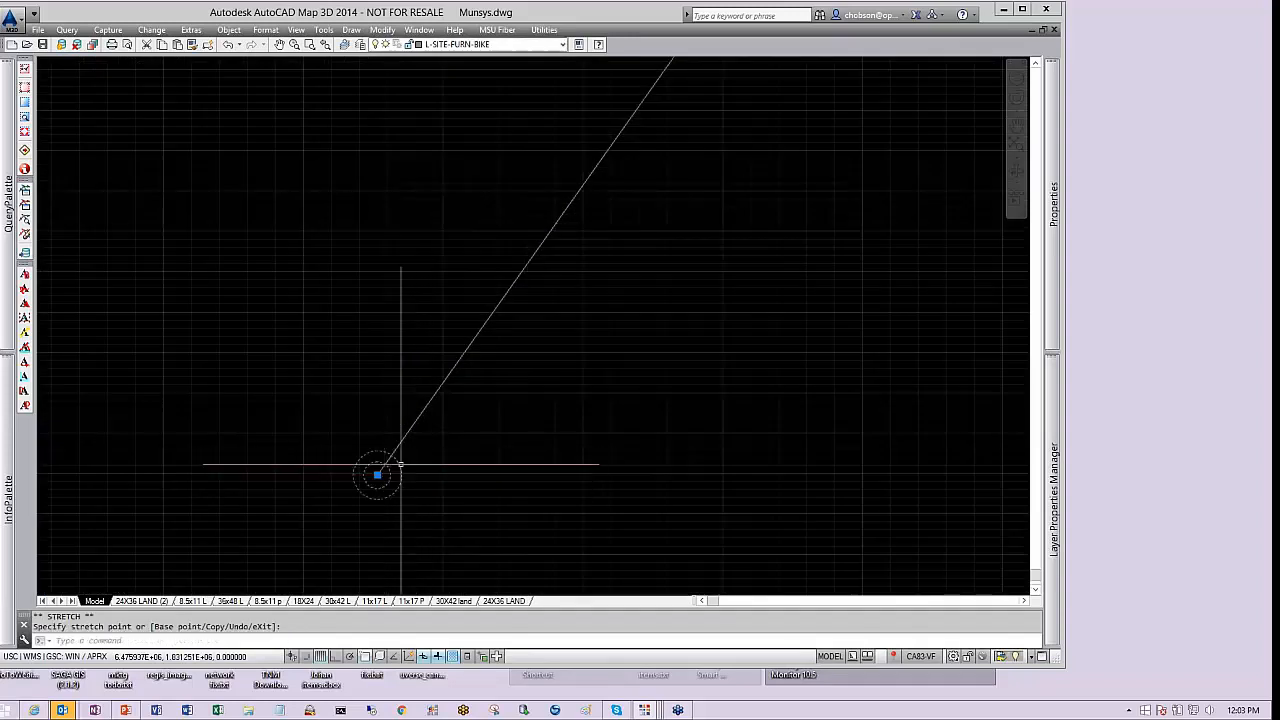
key("Escape")
key("Escape")
scroll(586, 377, "down", 5)
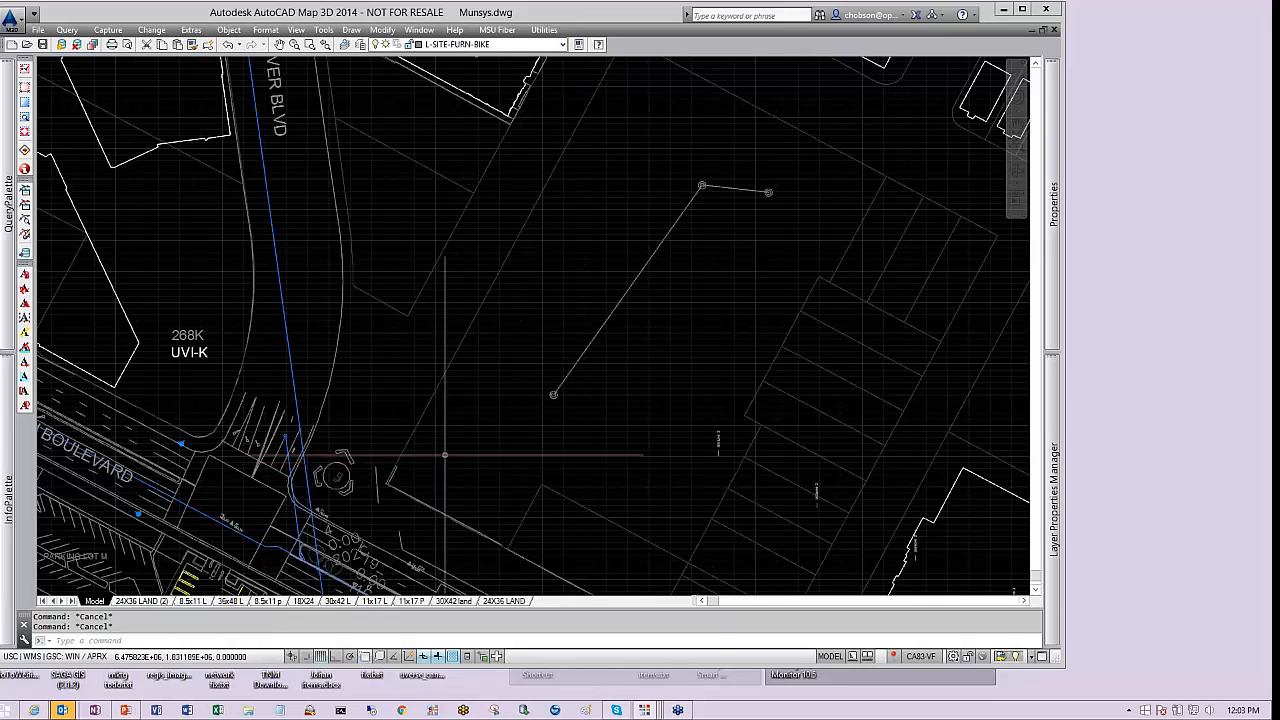
Switch to PowerPoint and show the Munsys architecture slide in slide show, then return to the drawing
left_click(126, 710)
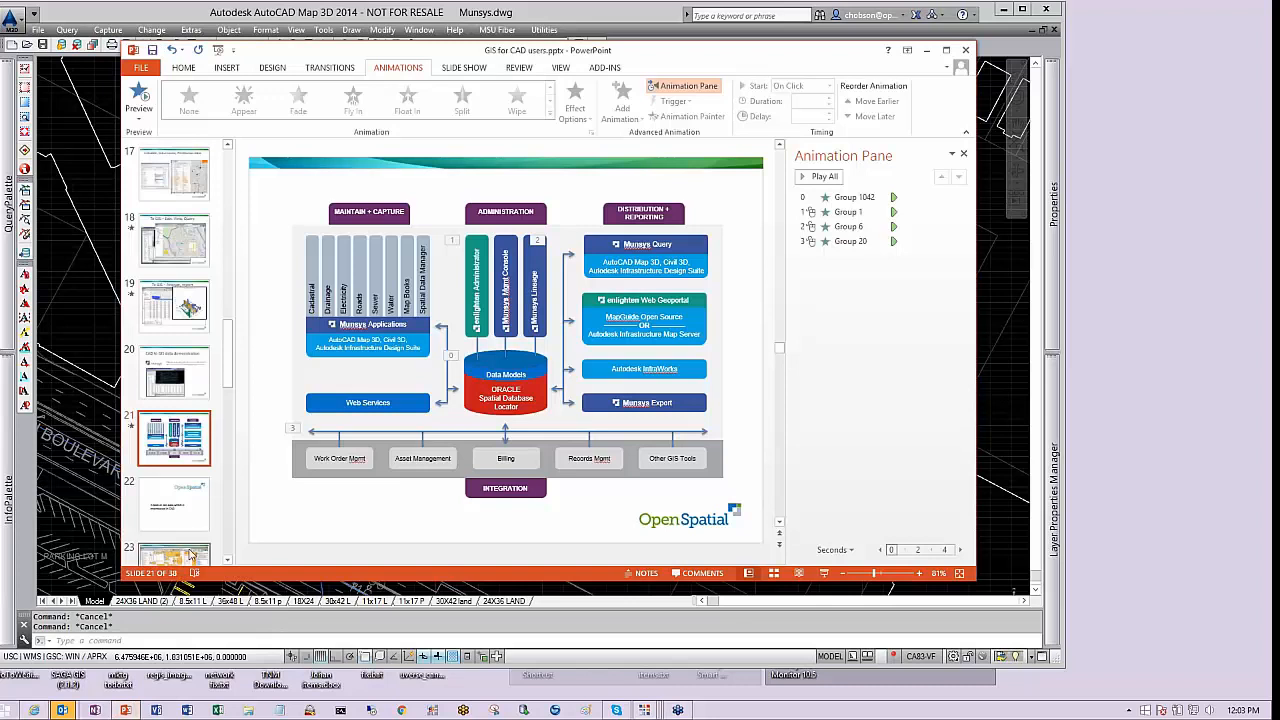
left_click(824, 574)
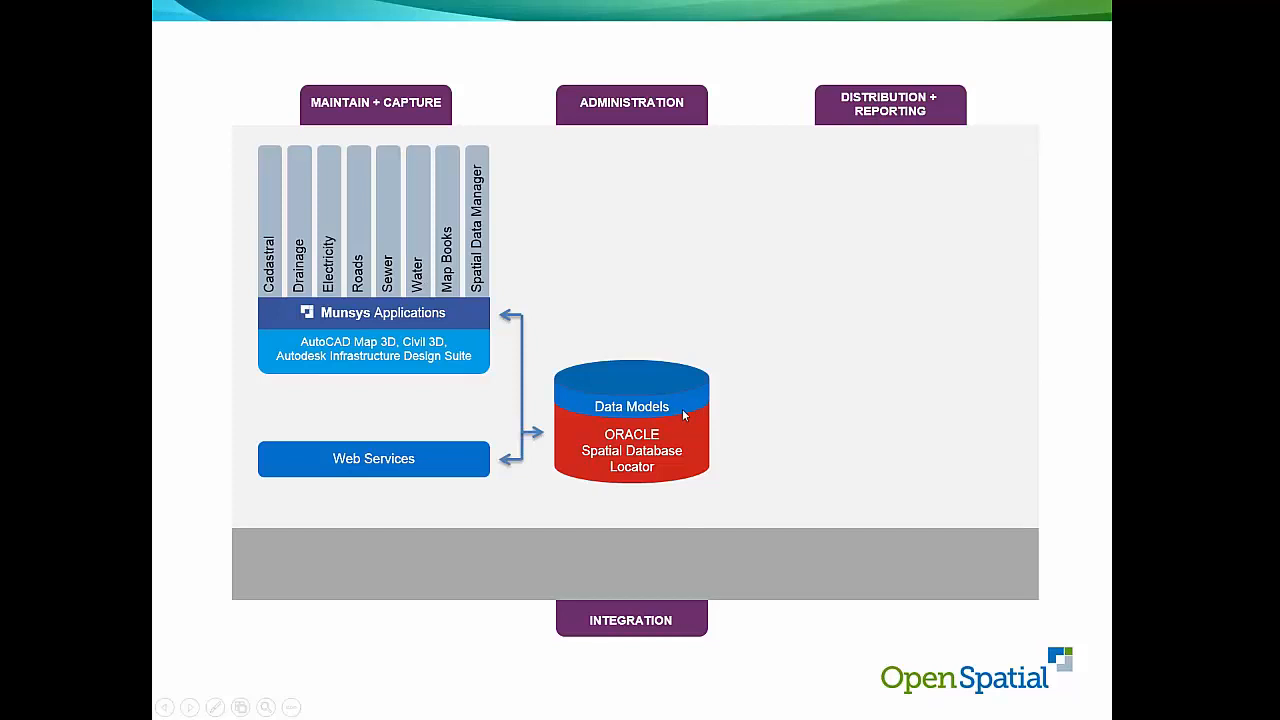
key("alt+Tab")
key("alt+Tab")
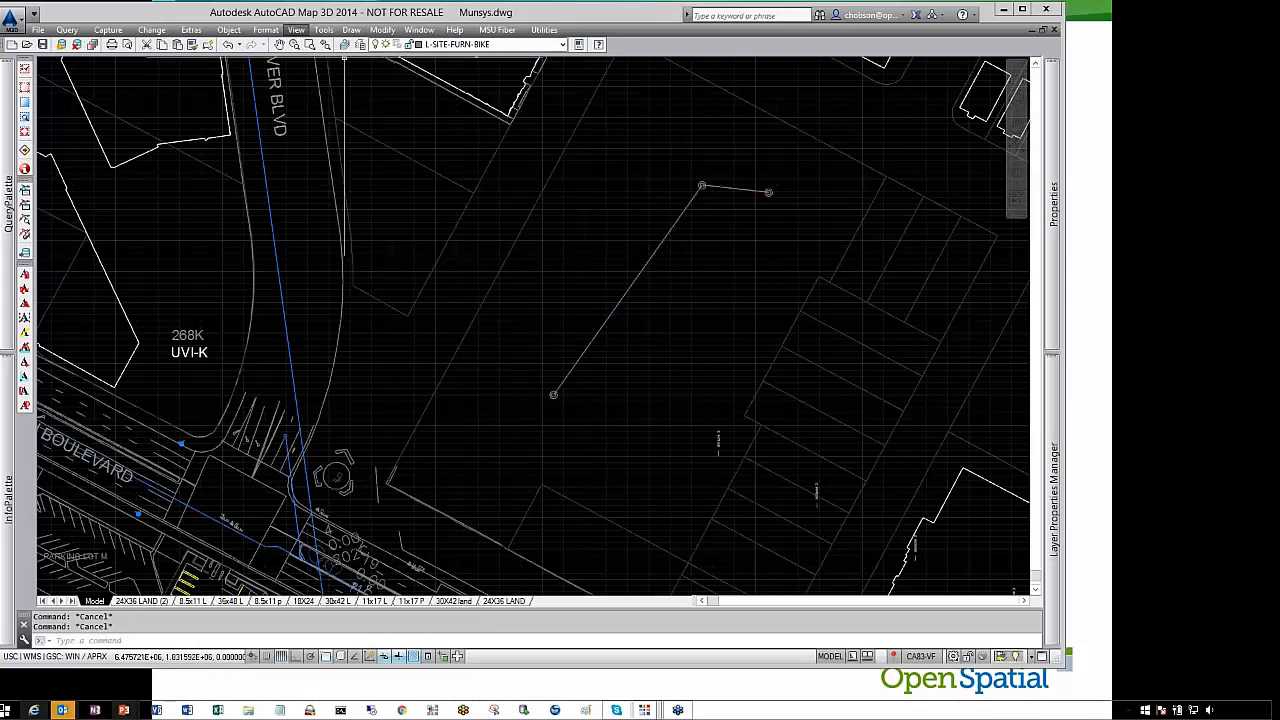
Convert both line segments into Munsys water pipes
left_click(190, 30)
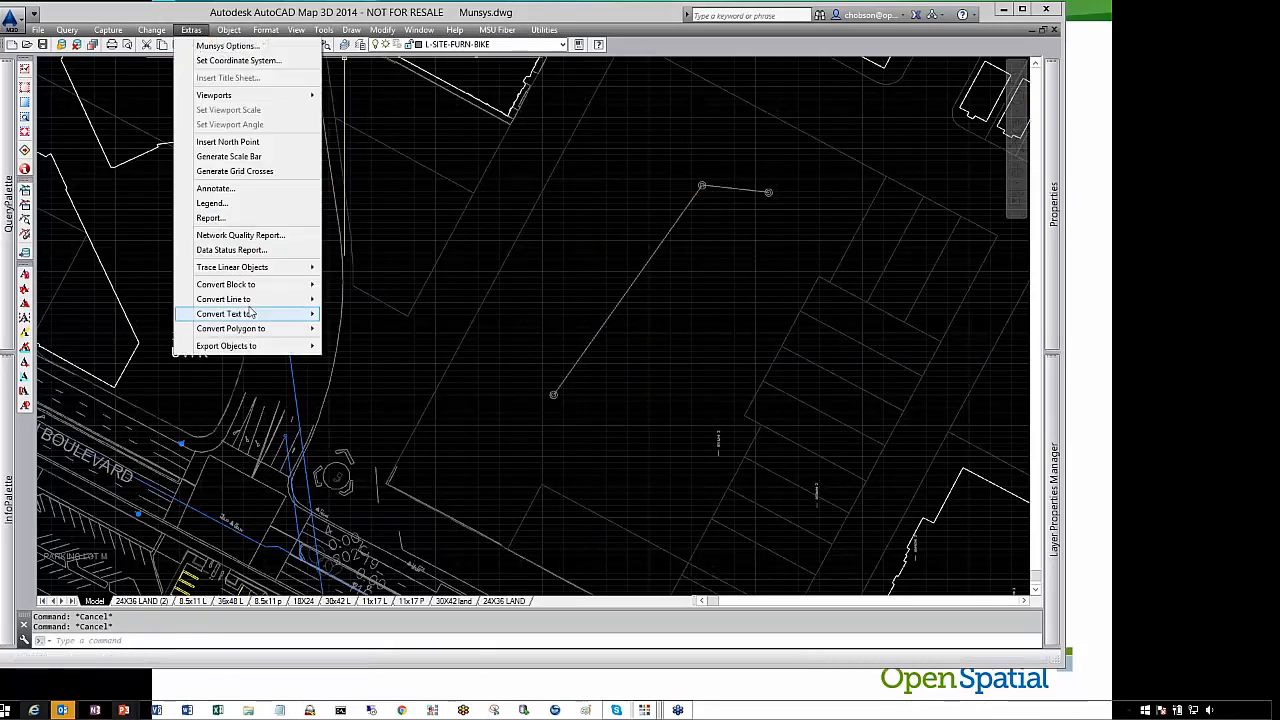
mouse_move(295, 299)
left_click(367, 300)
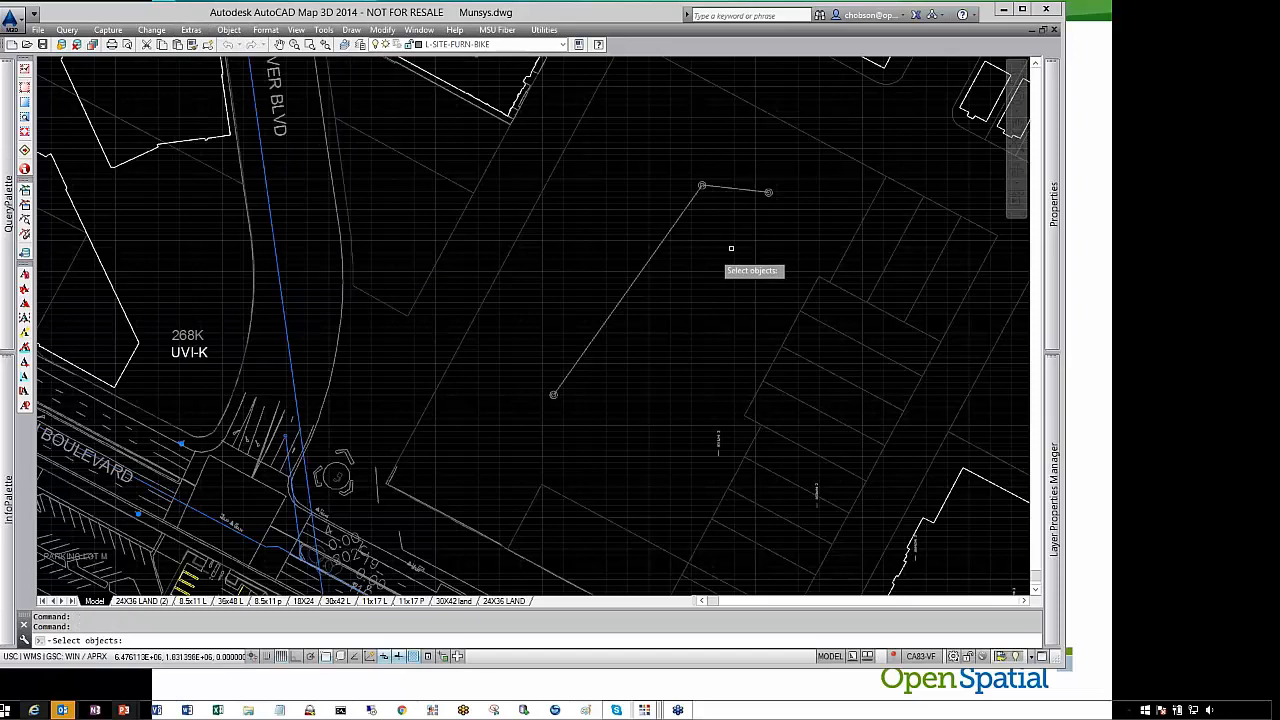
left_click(772, 222)
left_click(665, 162)
key("Return")
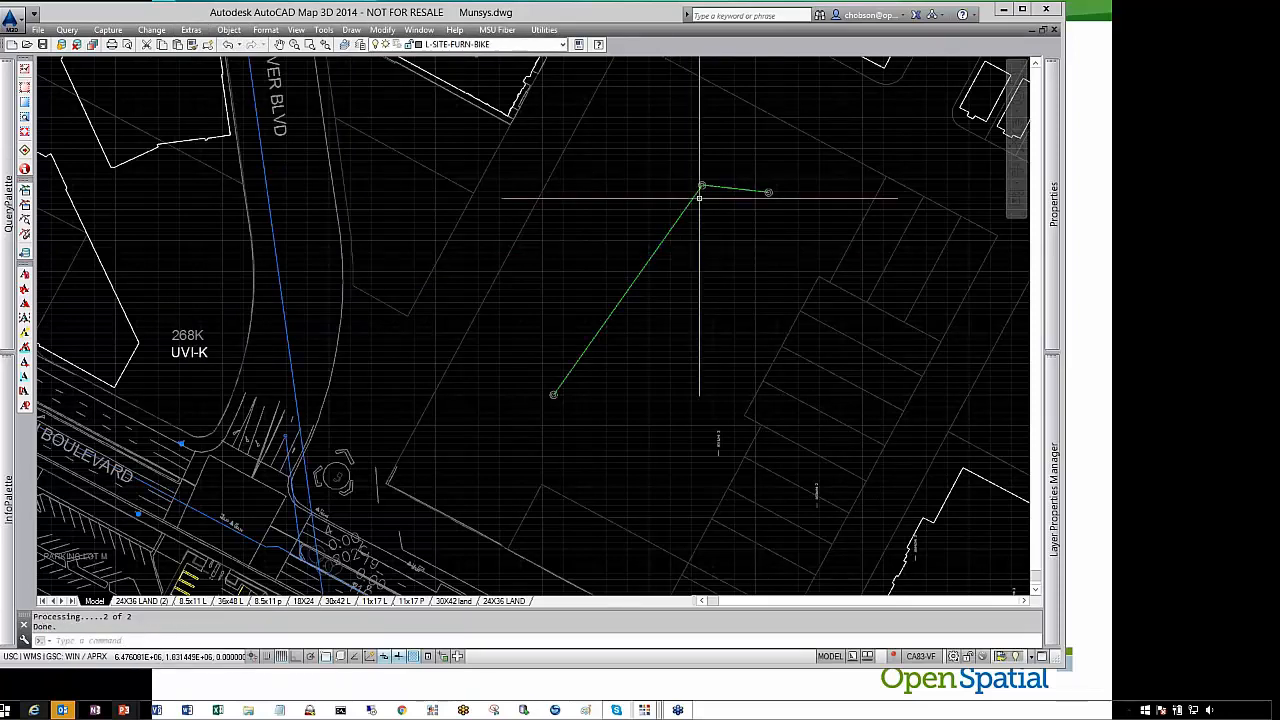
Open the attribute editor for the two new water pipes and set Pipe Diameter to 8"
left_click(192, 30)
left_click(170, 46)
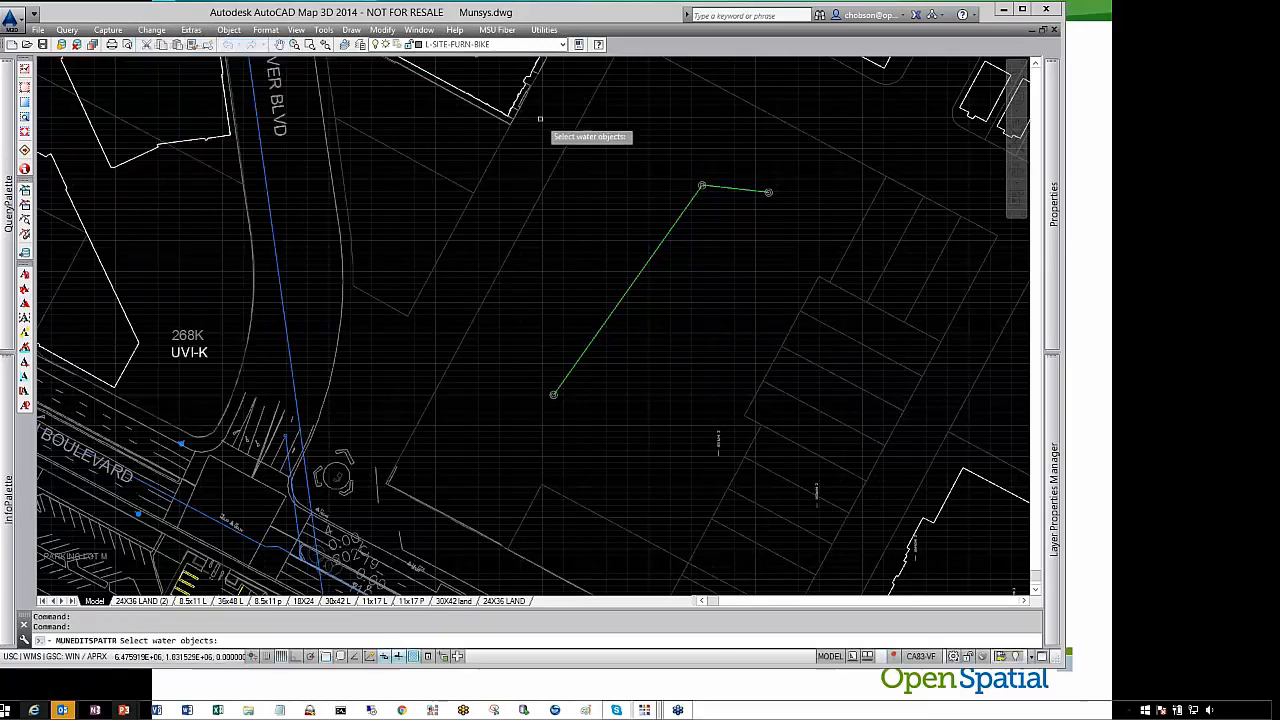
left_click(728, 211)
left_click(642, 175)
key("Return")
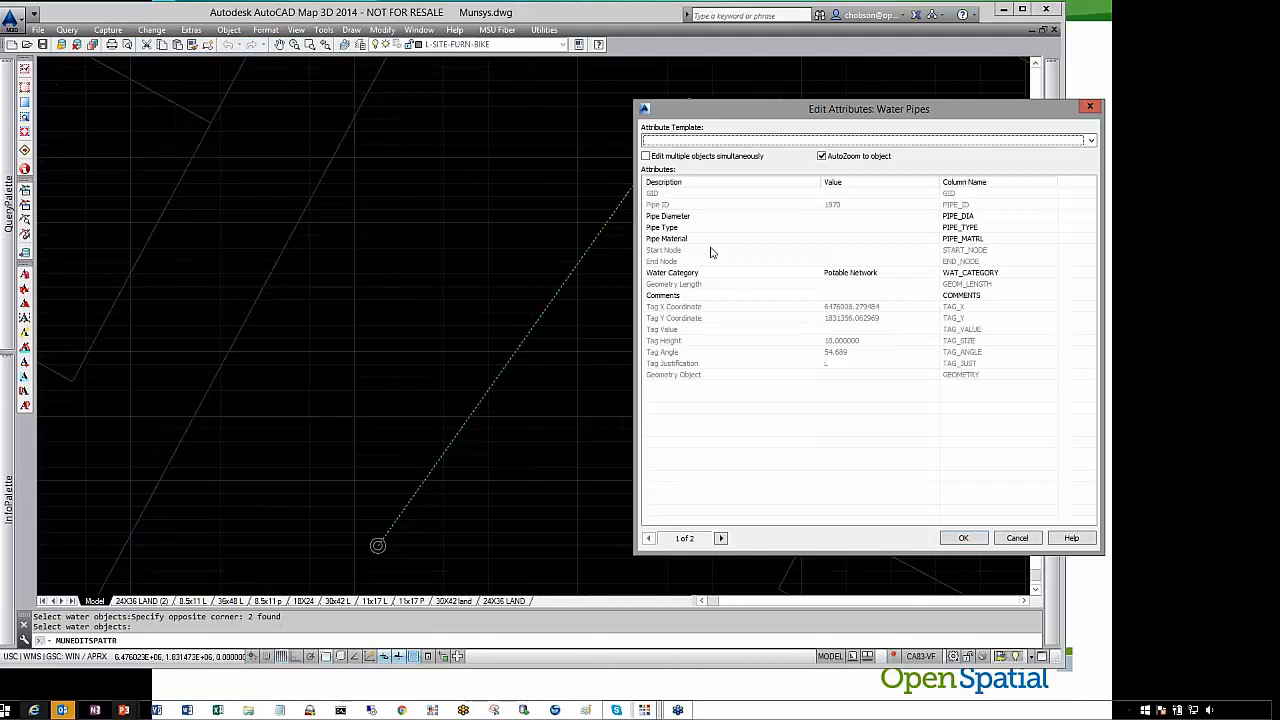
left_click(870, 216)
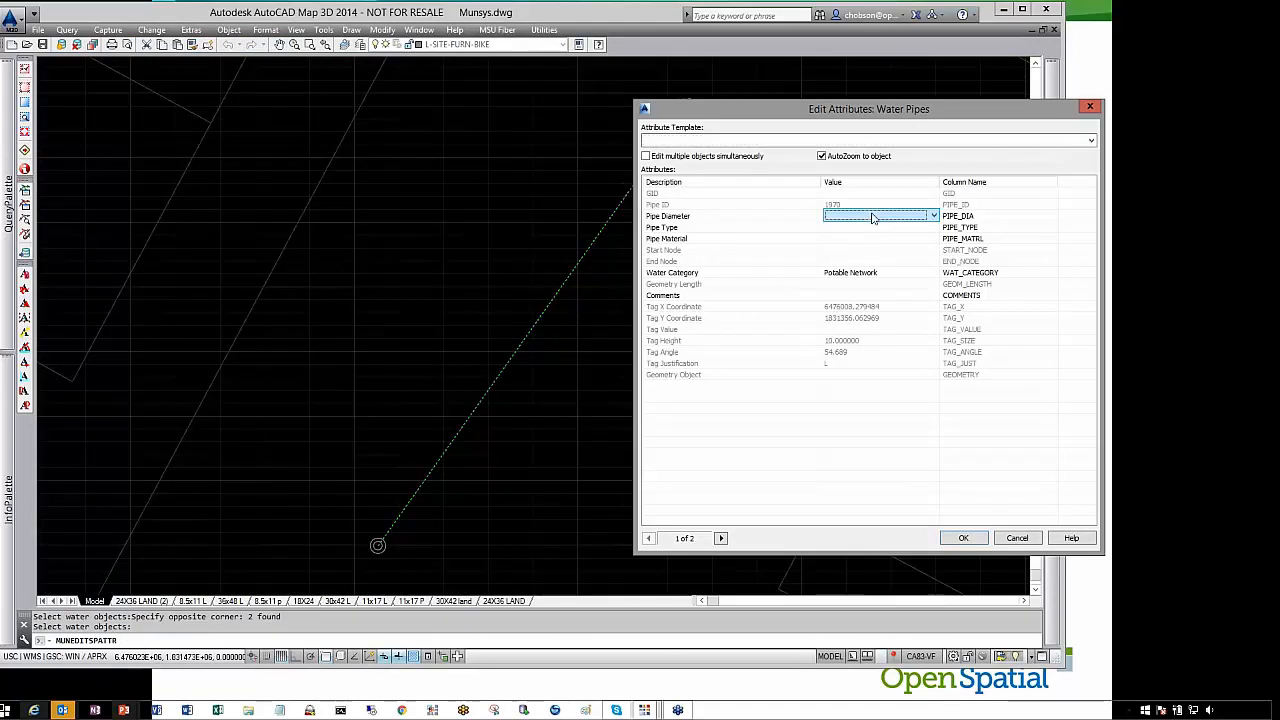
left_click(934, 216)
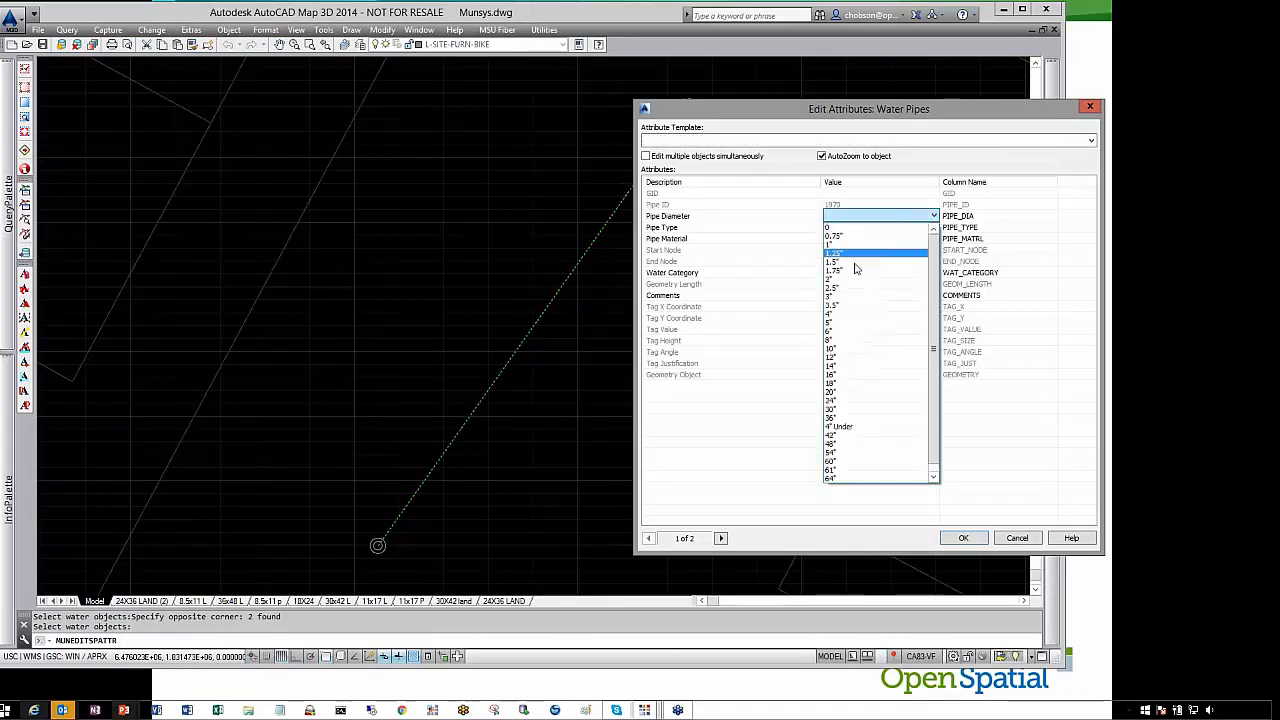
left_click(842, 338)
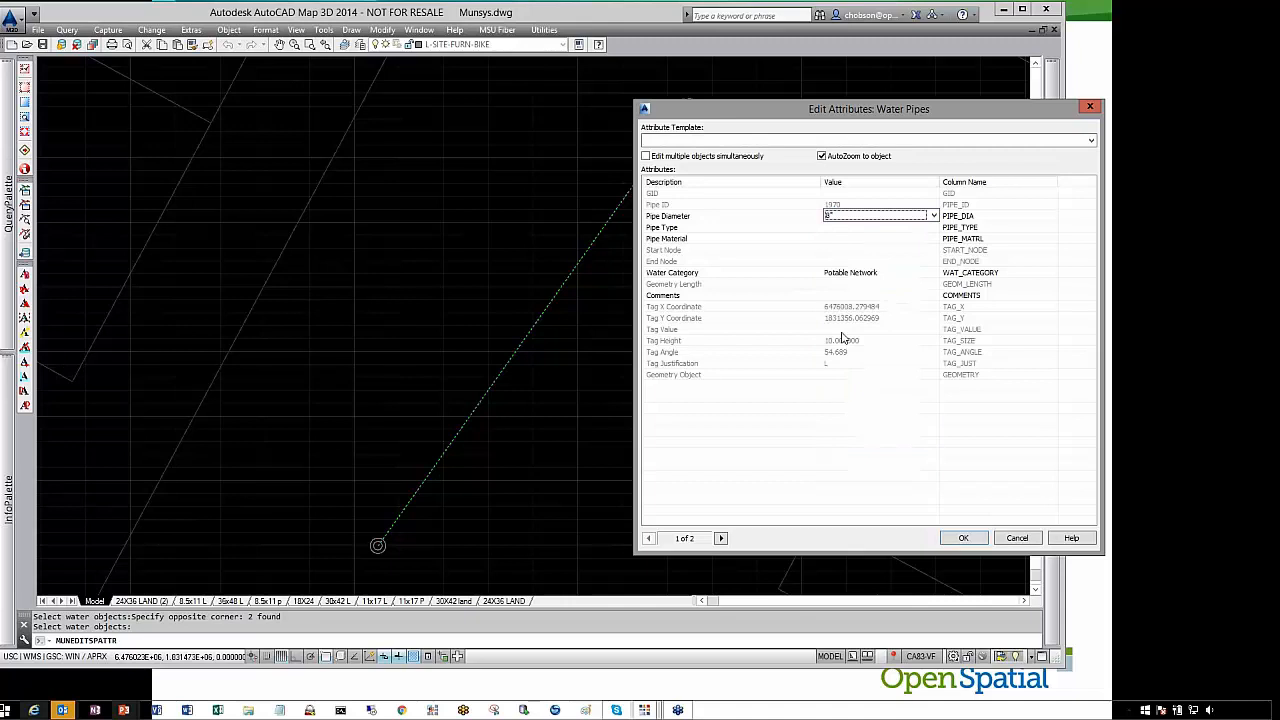
Set Pipe Type to Distribution Mains and Pipe Material to PVC, and apply the attributes
left_click(841, 228)
left_click(934, 227)
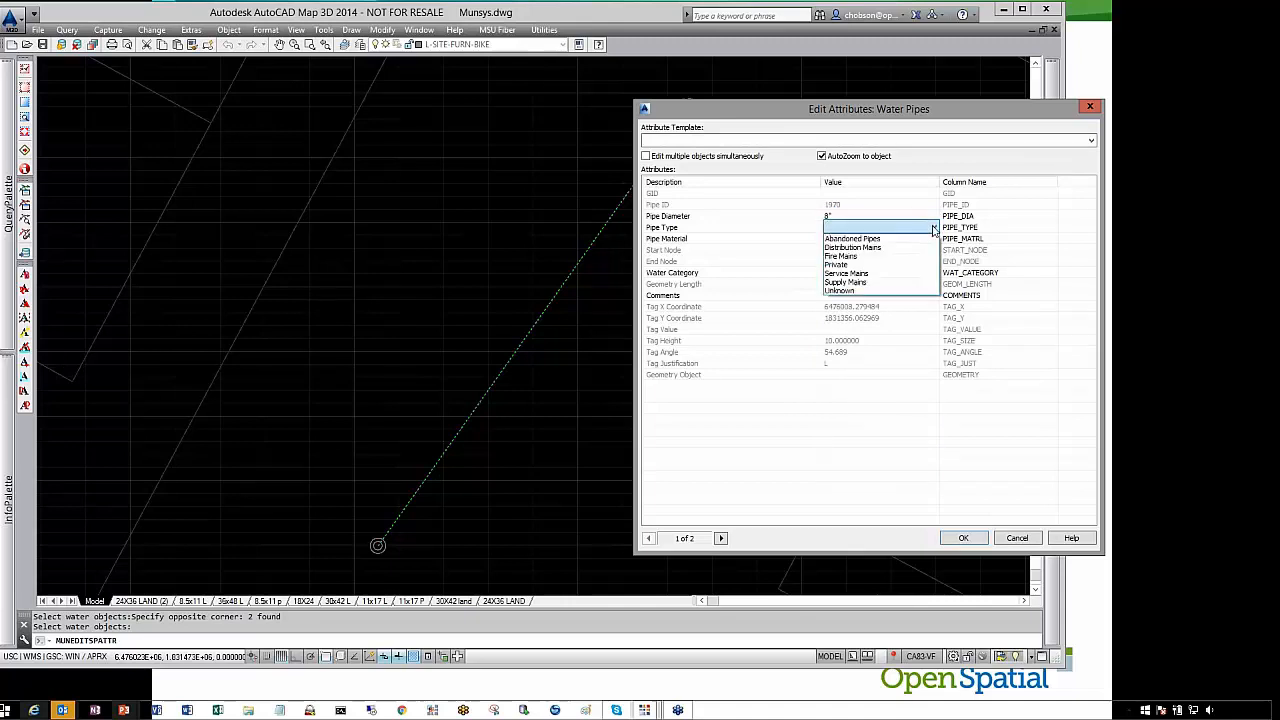
left_click(852, 247)
left_click(841, 240)
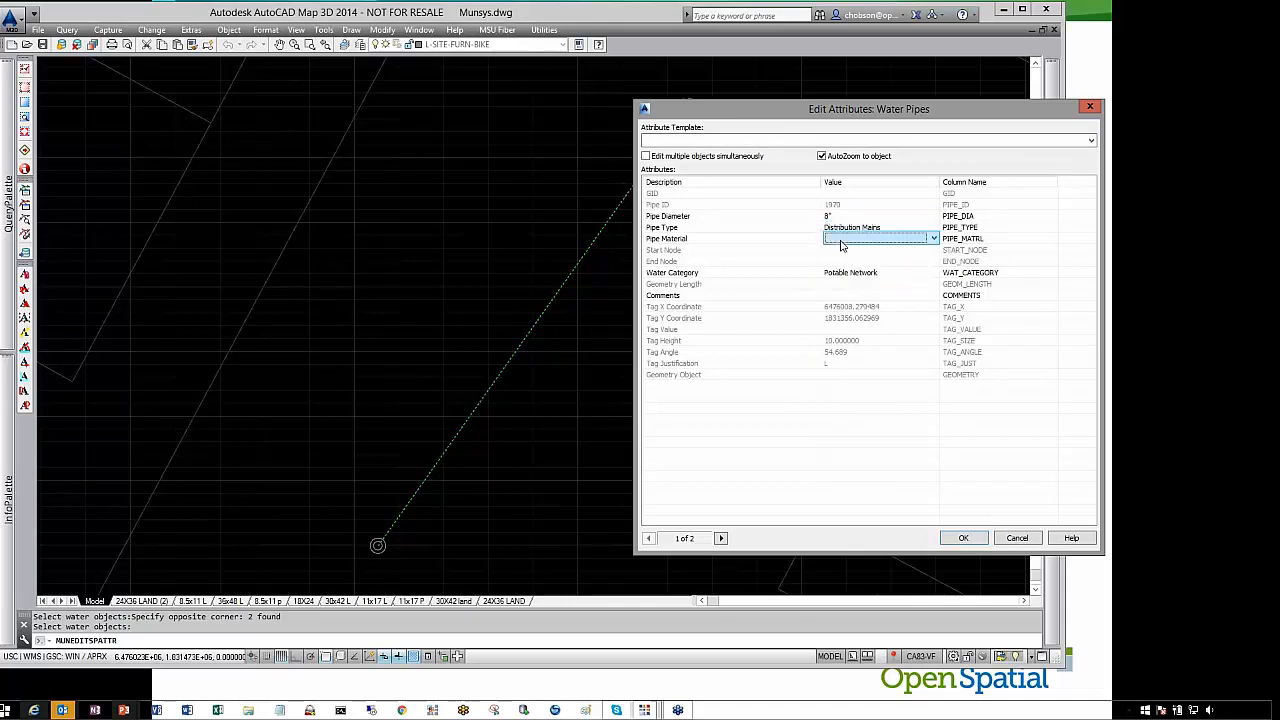
left_click(934, 239)
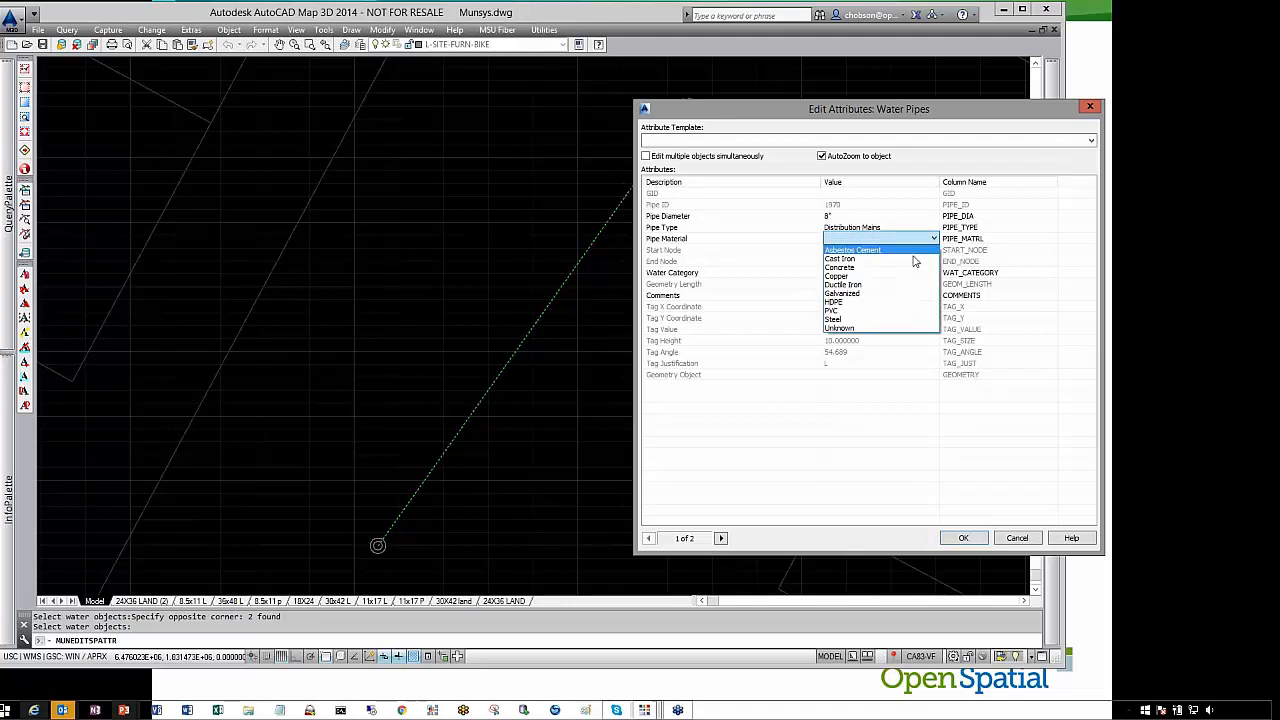
left_click(867, 311)
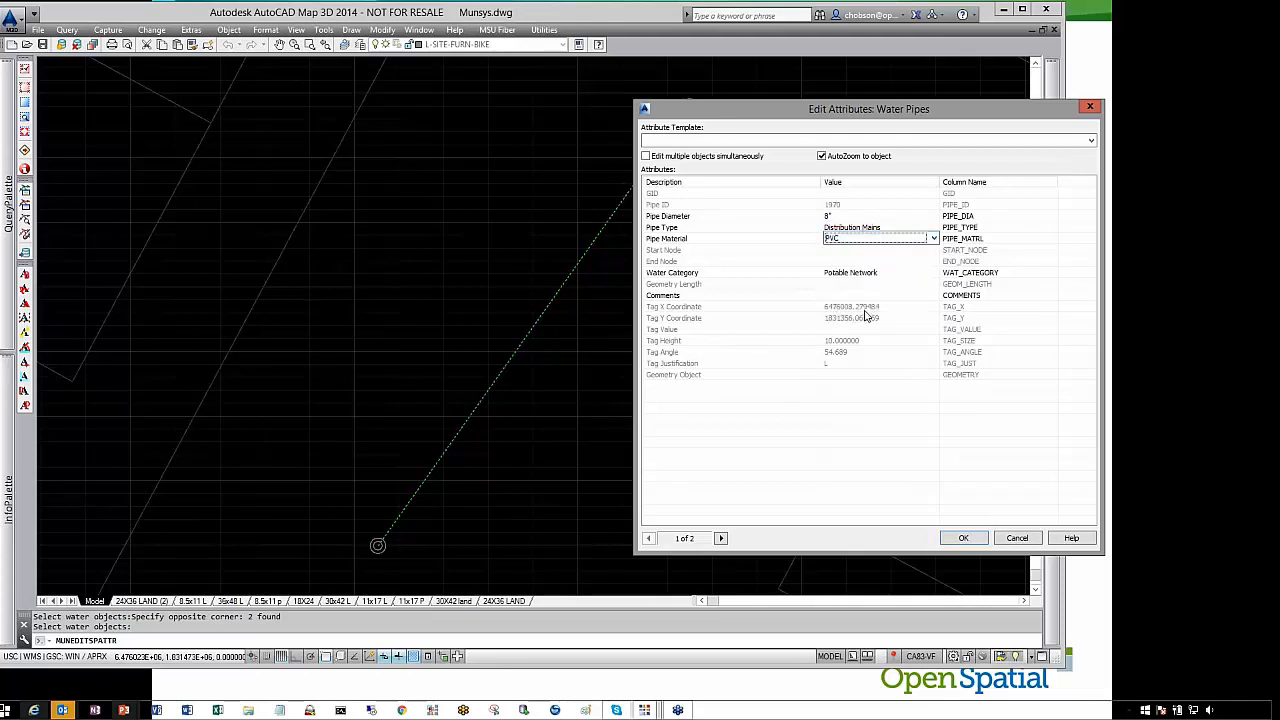
left_click(963, 539)
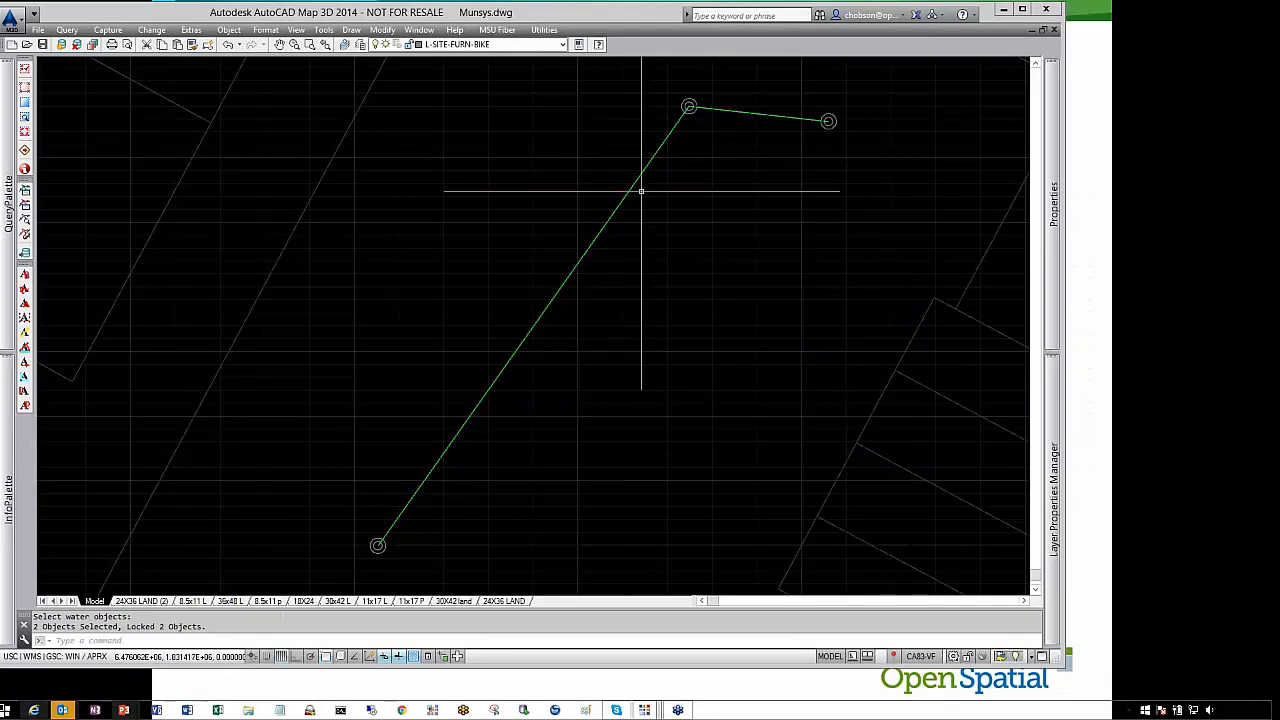
Convert the block at the end of the short segment into an End Cap node
left_click(190, 29)
mouse_move(257, 288)
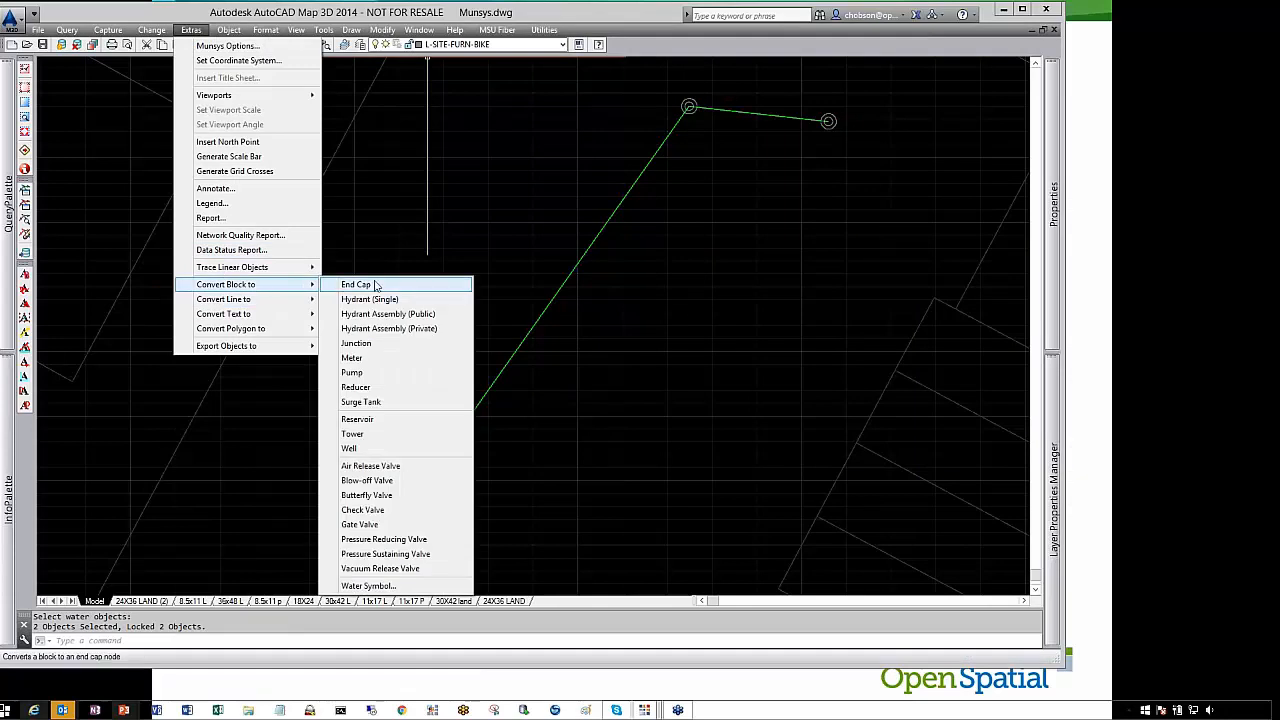
left_click(375, 286)
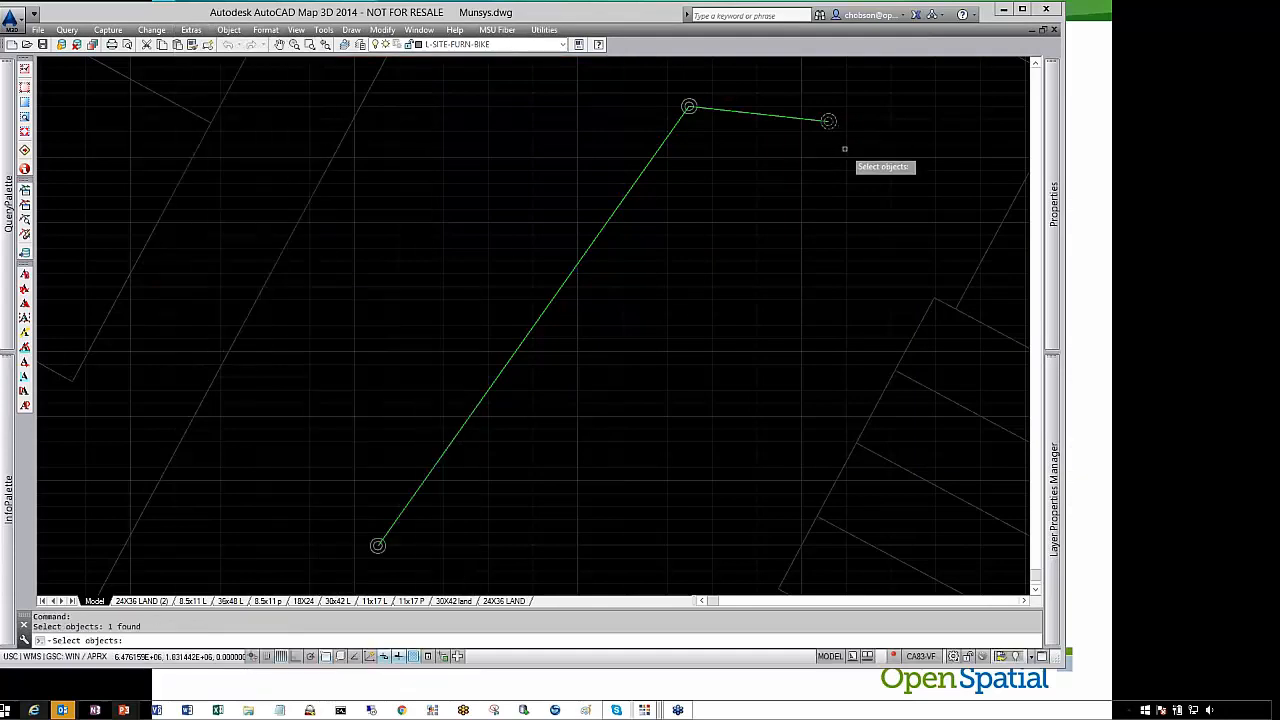
key("Return")
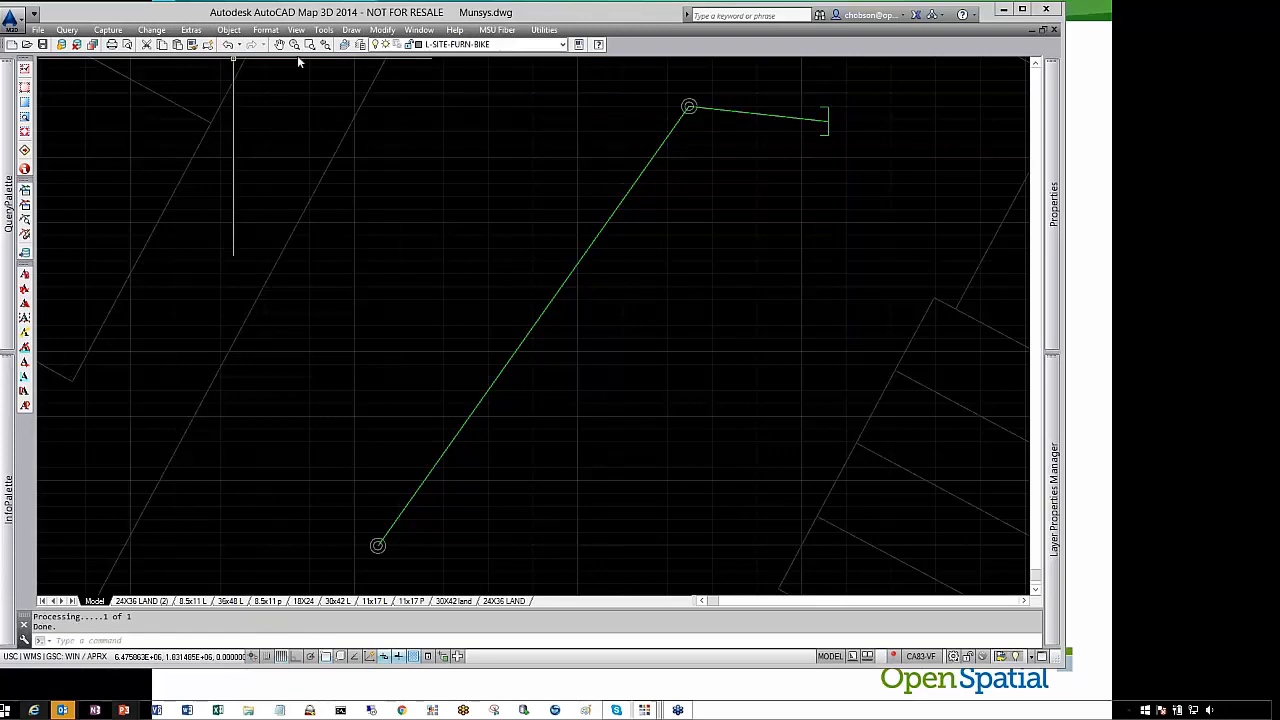
Convert the block at the corner where the segments meet into a Junction node
left_click(151, 29)
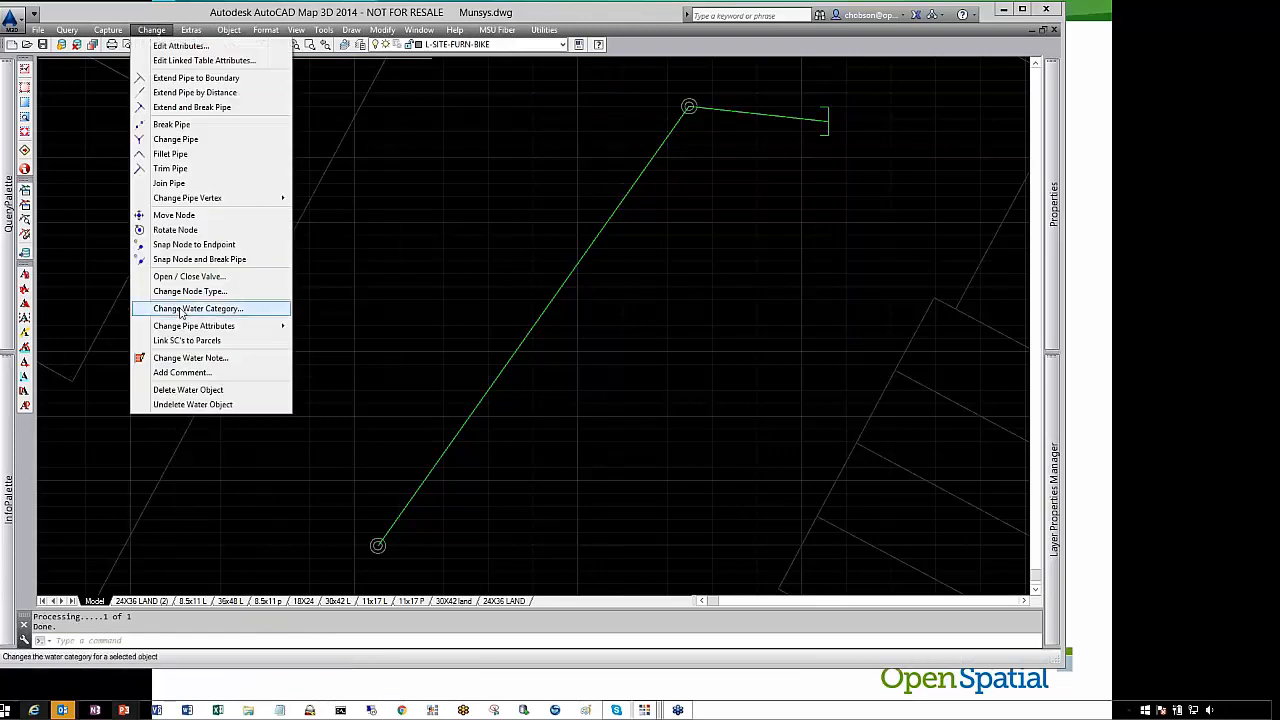
mouse_move(191, 29)
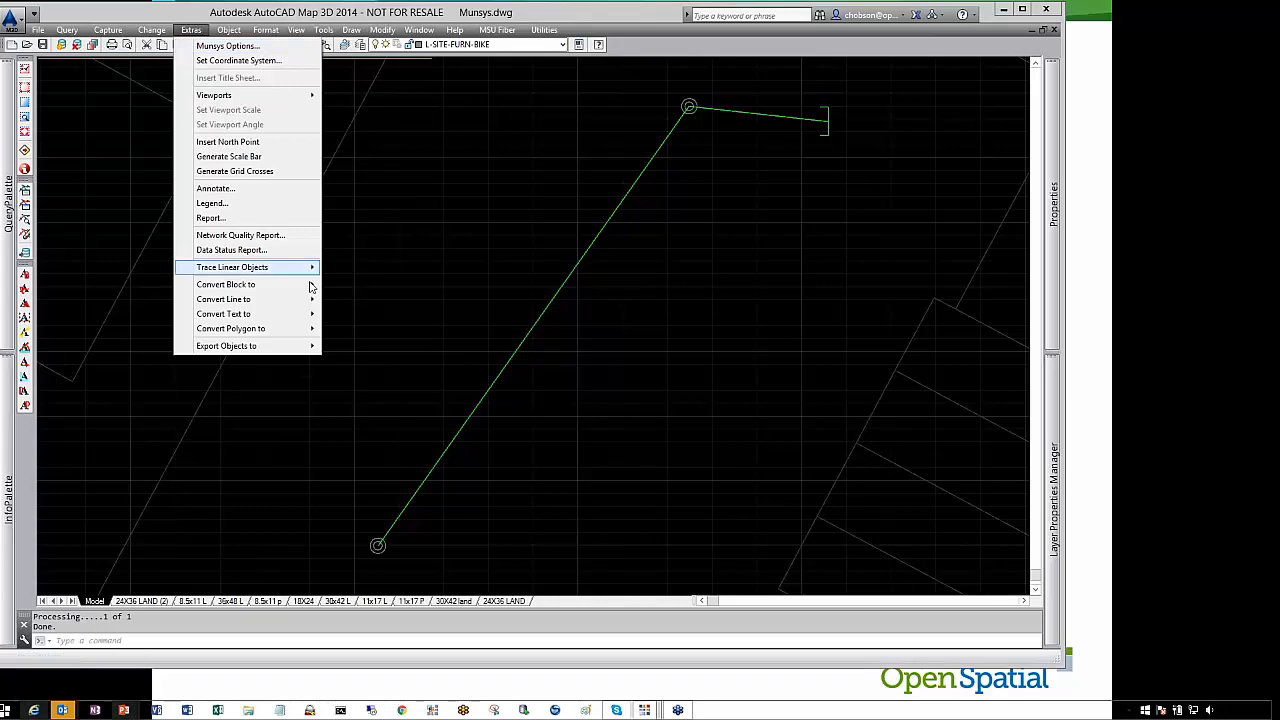
mouse_move(287, 304)
mouse_move(305, 284)
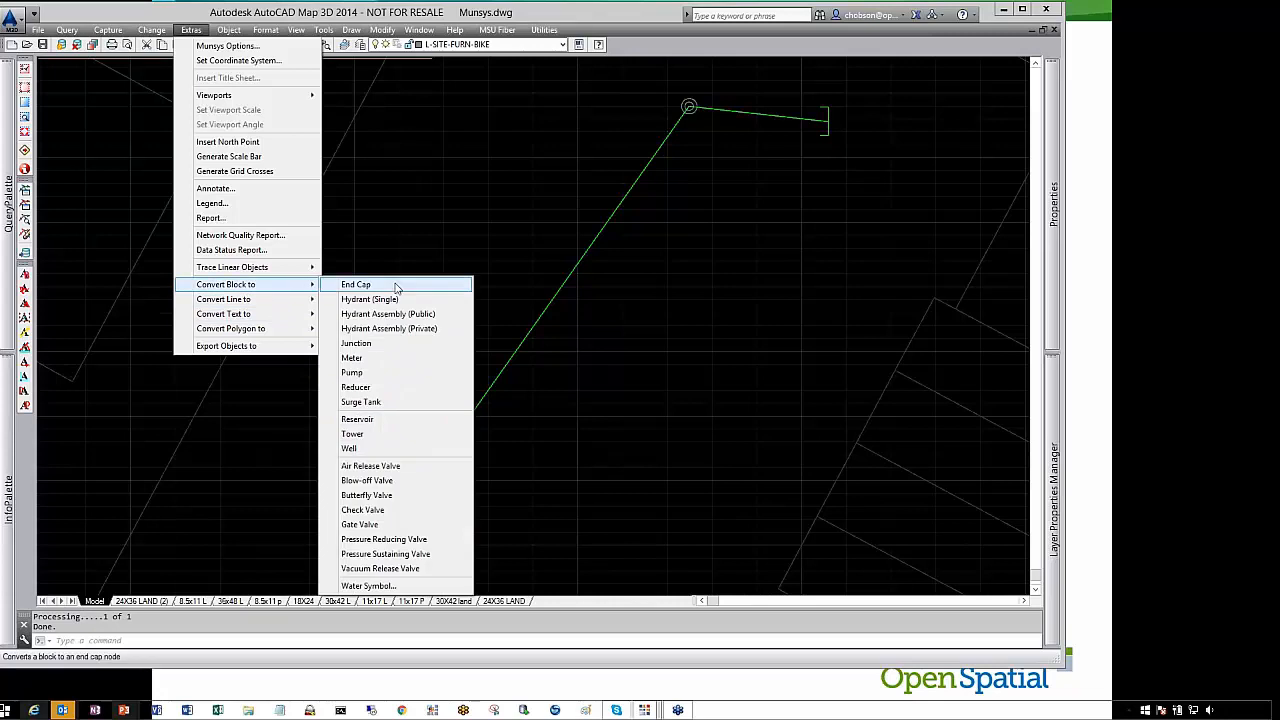
left_click(352, 343)
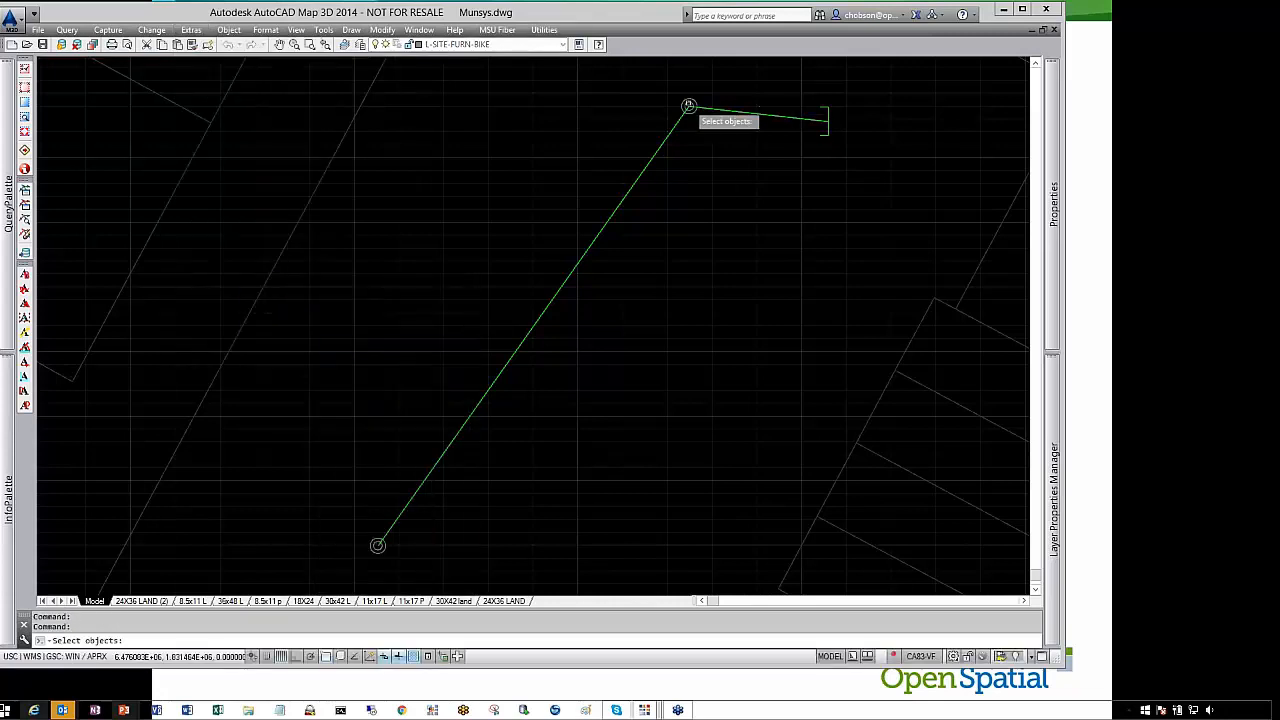
left_click(689, 105)
key("Return")
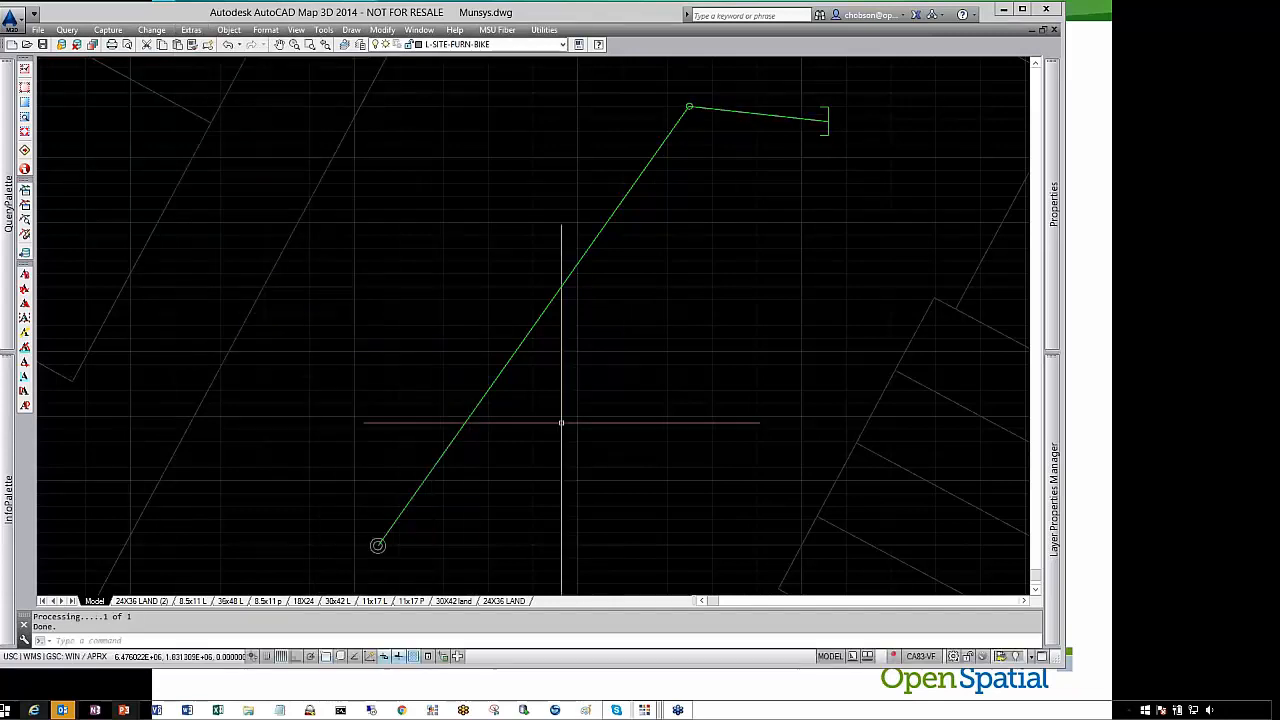
Convert the block at the start of the long pipe segment into a Gate Valve node
middle_click_drag(558, 386, 622, 277)
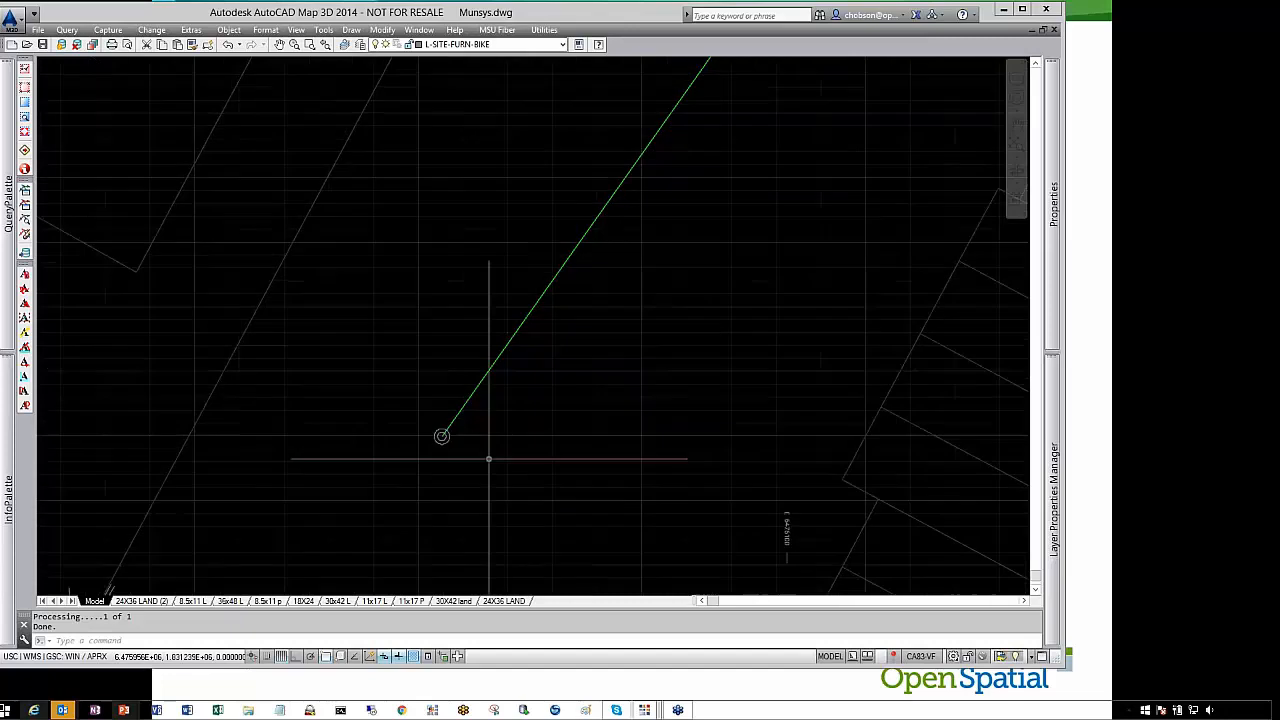
left_click(192, 30)
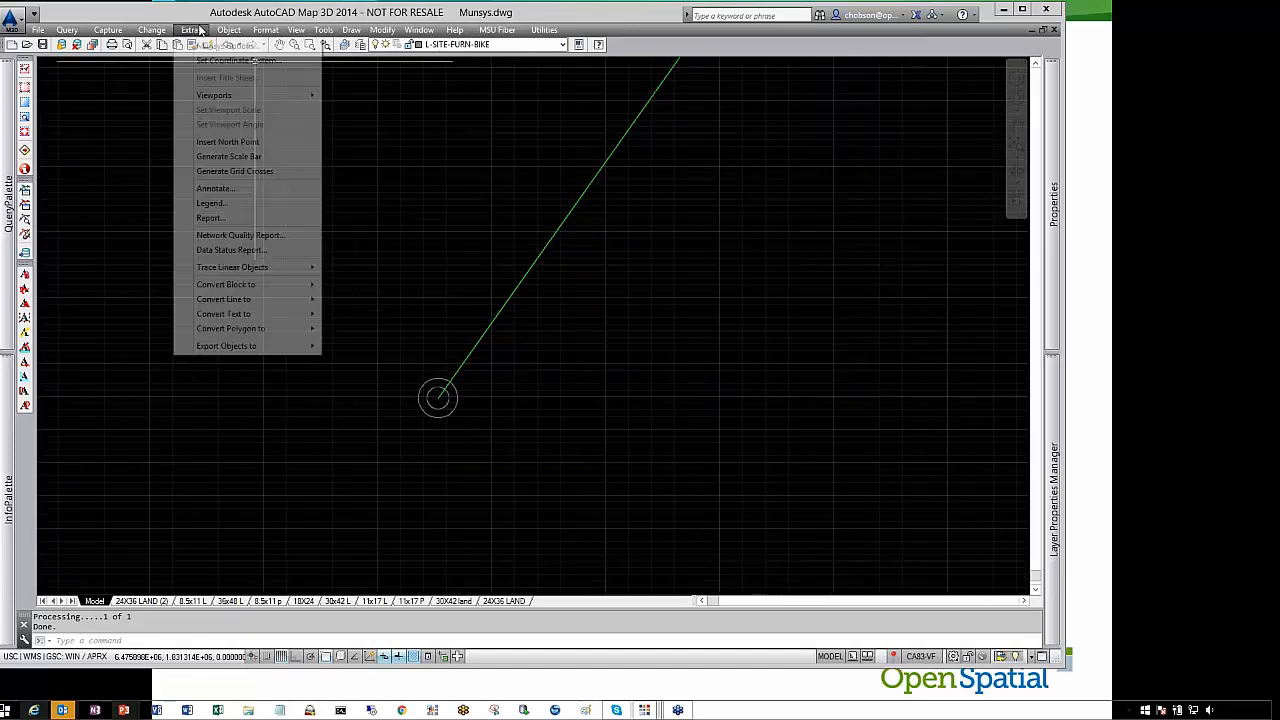
mouse_move(263, 287)
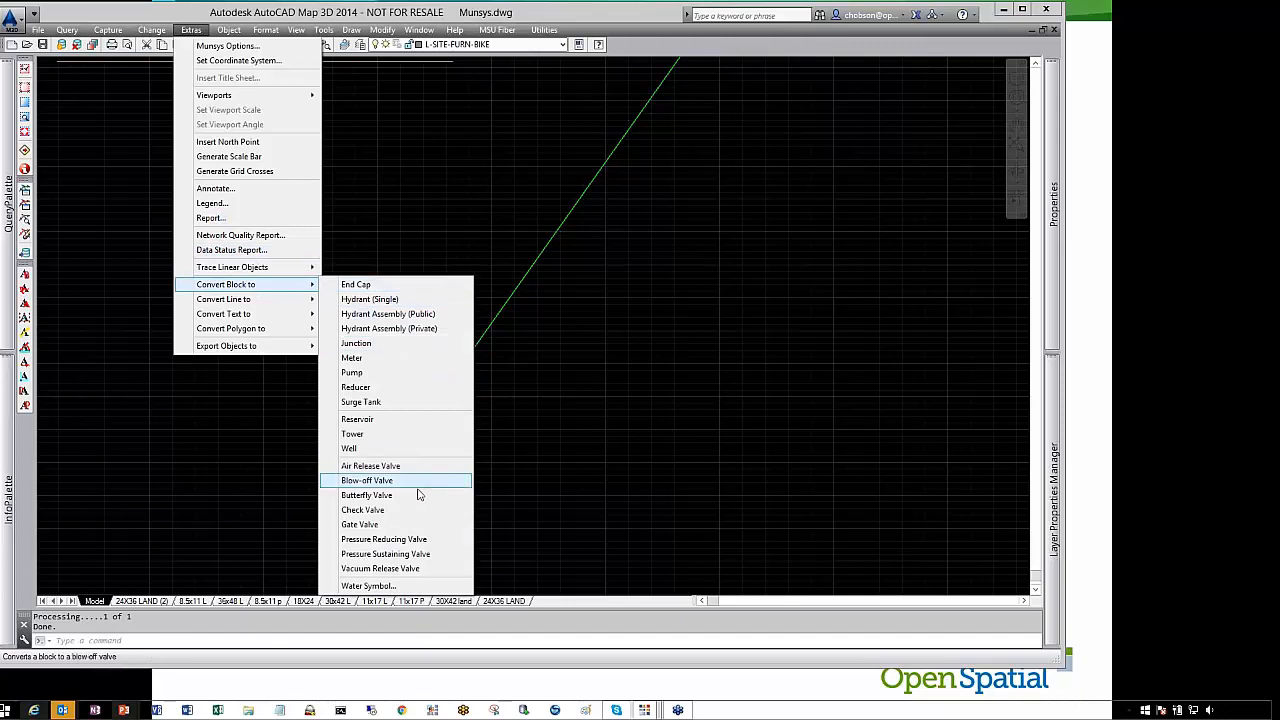
left_click(414, 529)
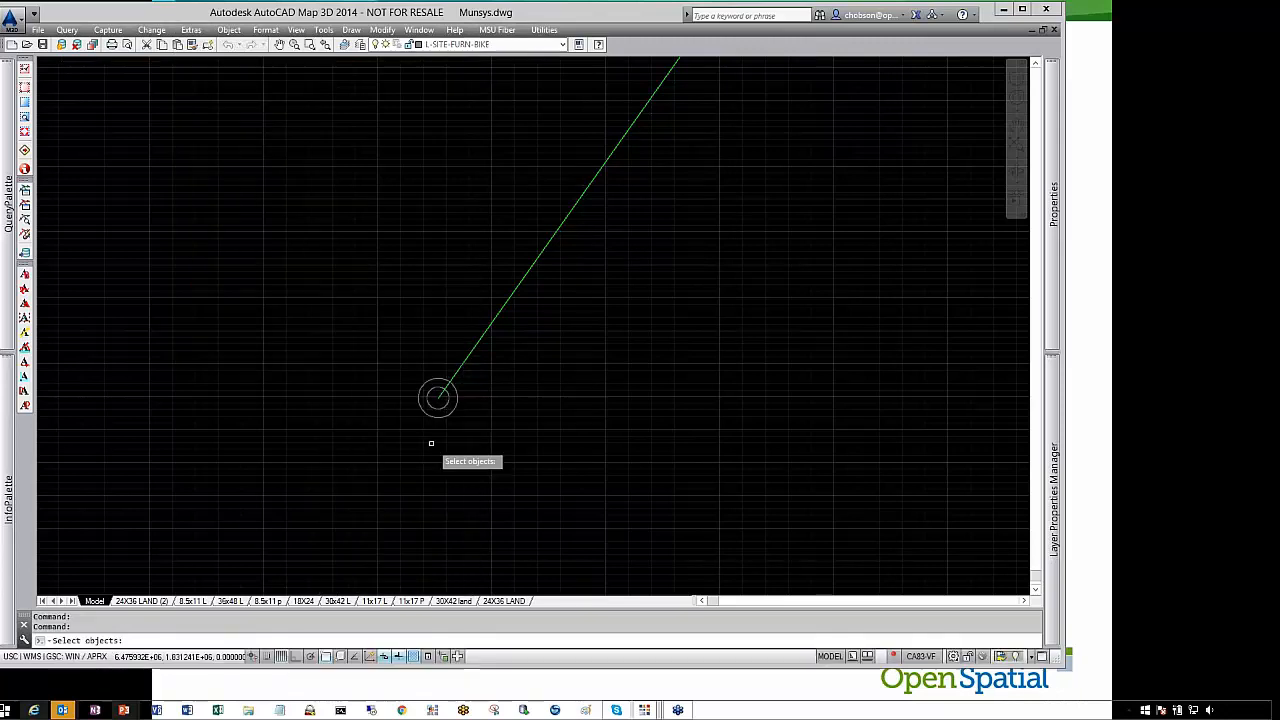
left_click(452, 410)
key("Return")
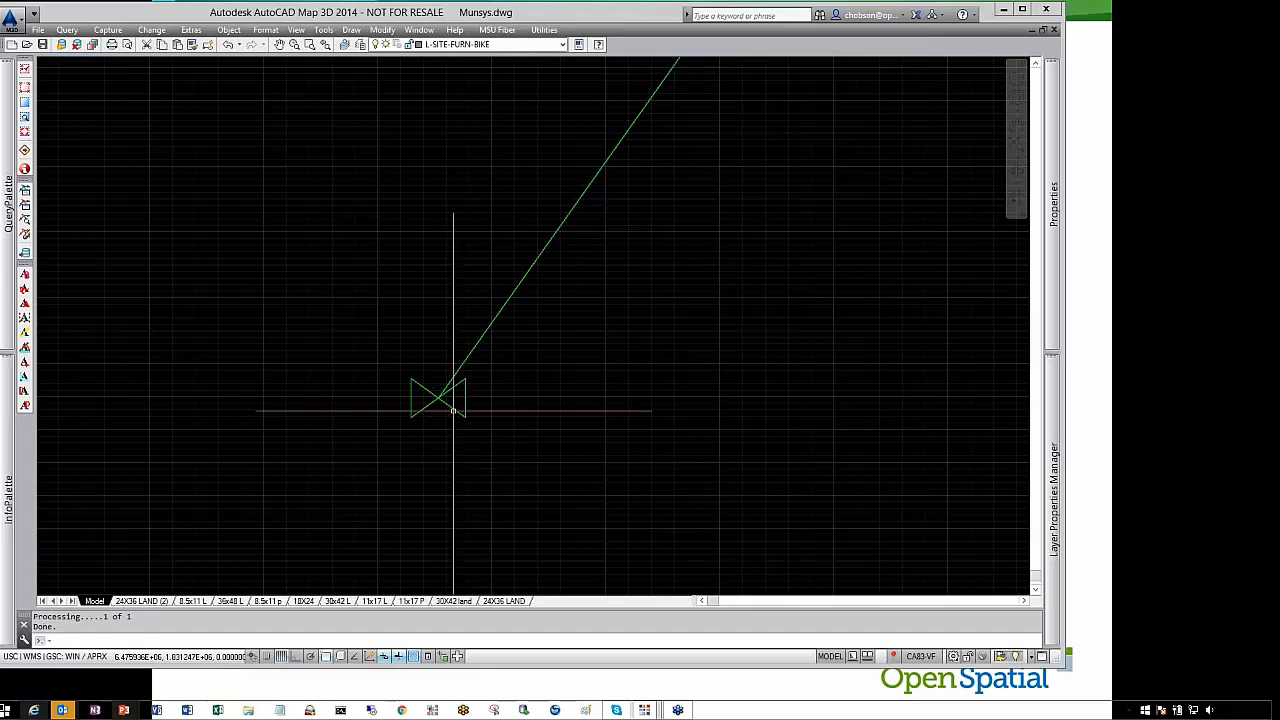
Rotate the end cap node at the short segment's end using the Align to segment option
scroll(514, 371, "down", 3)
middle_click_drag(663, 314, 466, 391)
scroll(441, 405, "down", 5)
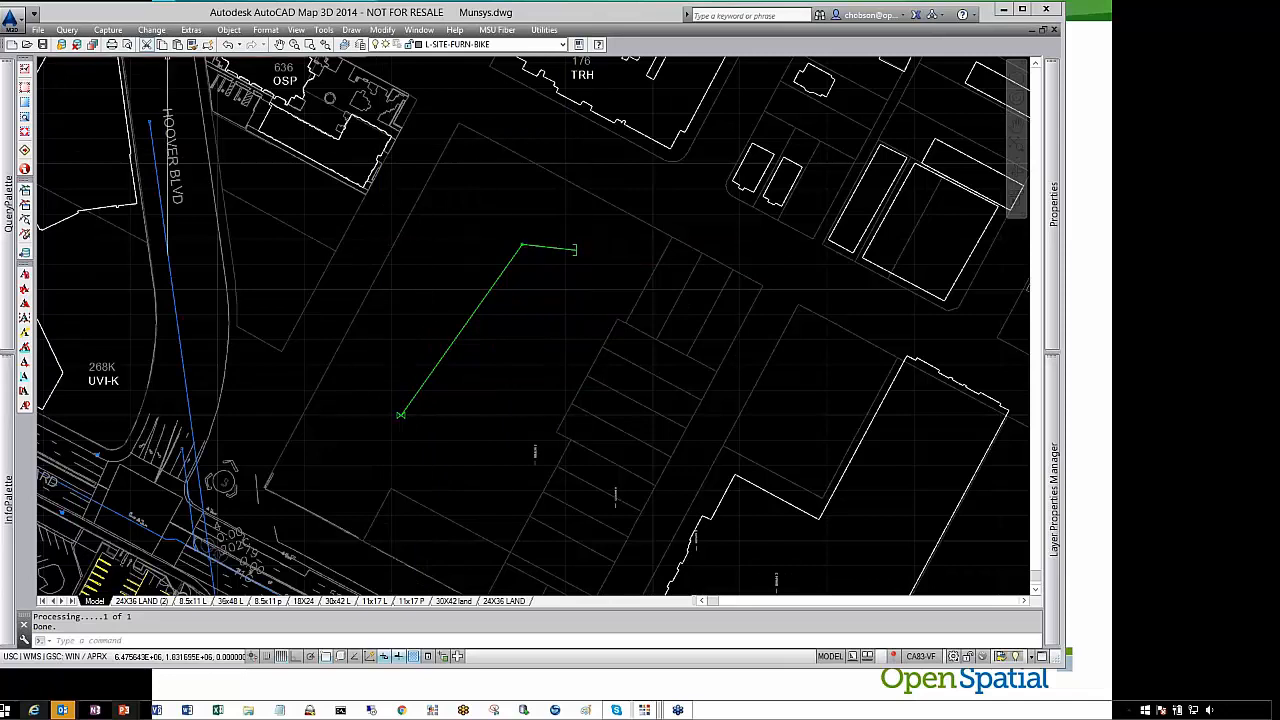
left_click(151, 29)
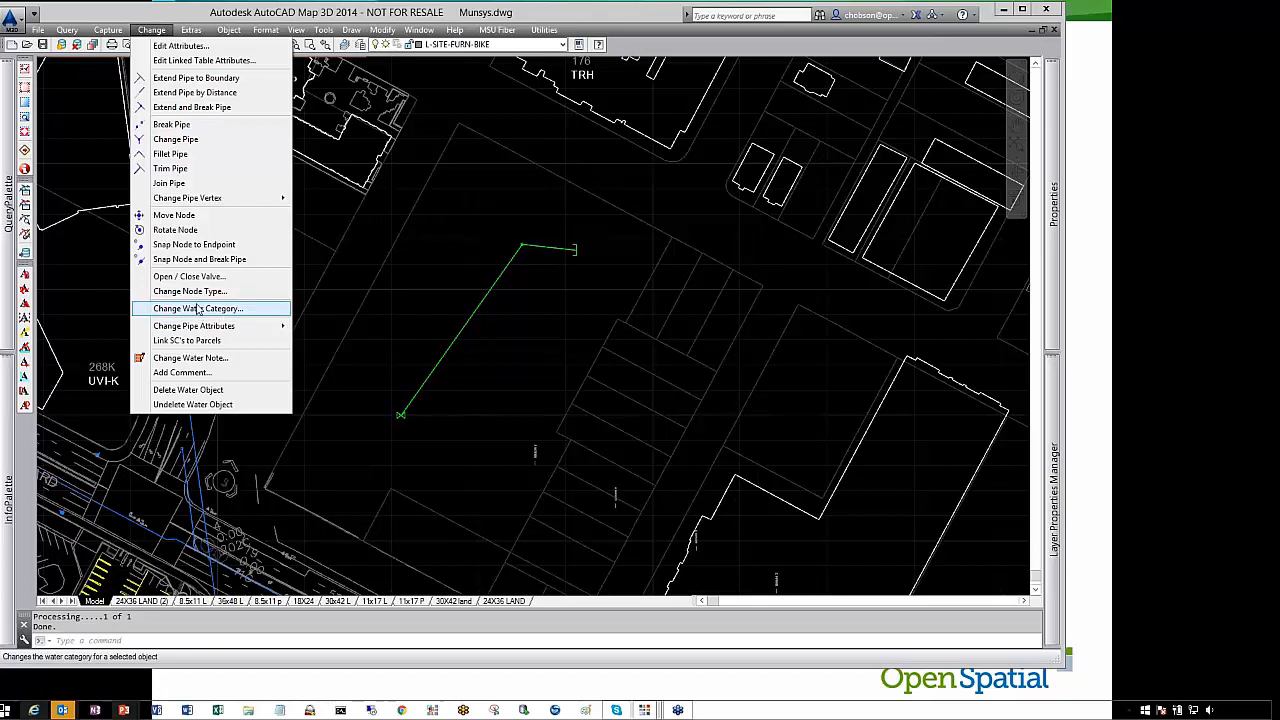
left_click(178, 230)
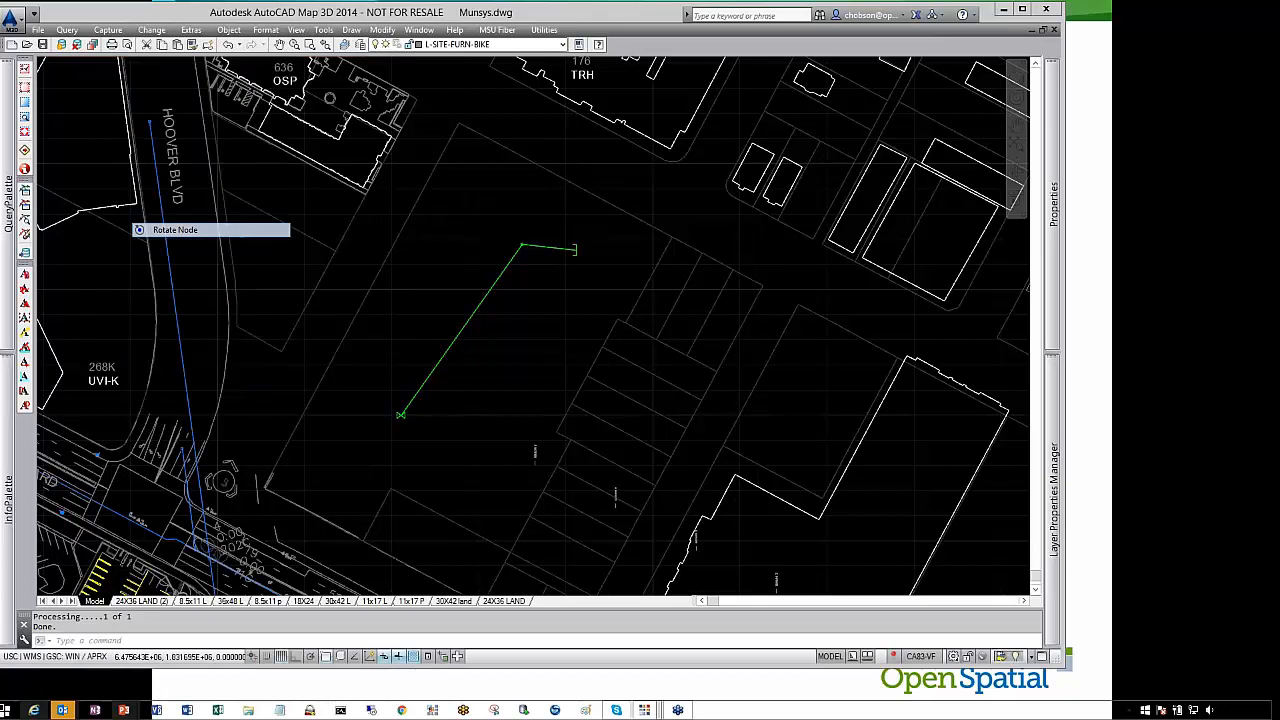
left_click(575, 250)
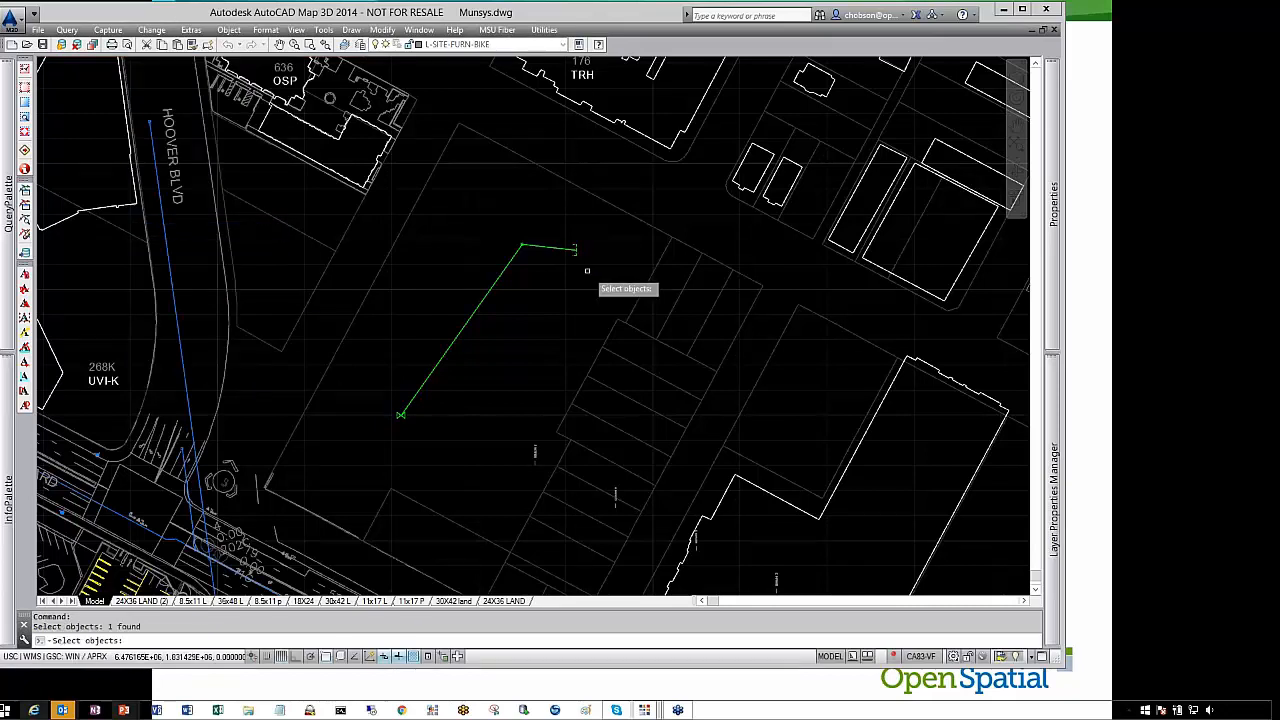
key("Return")
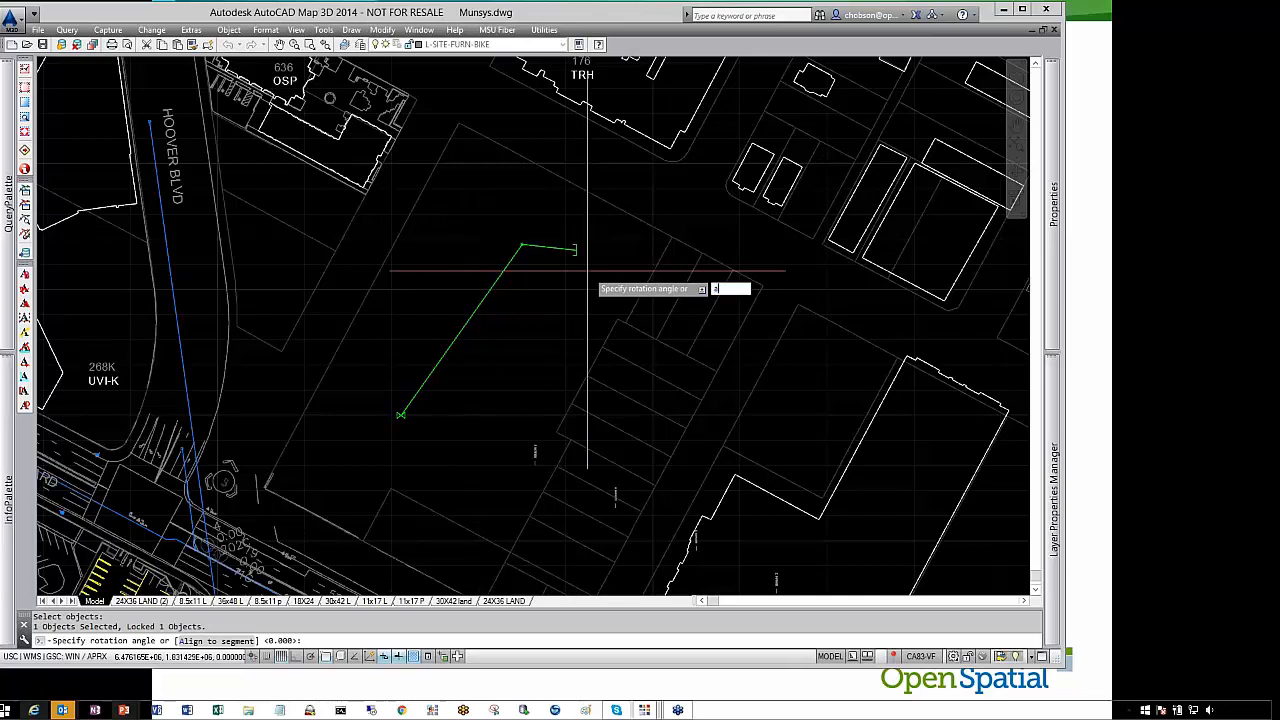
type("a")
key("Return")
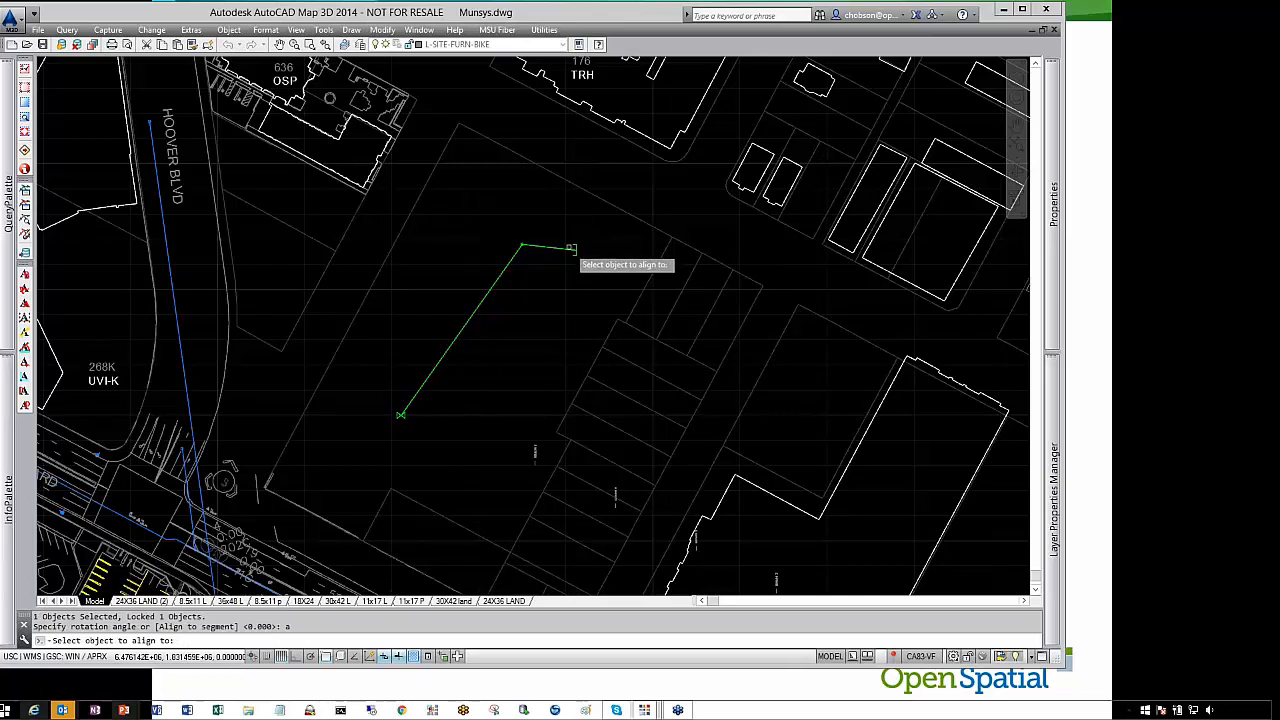
scroll(571, 249, "up", 5)
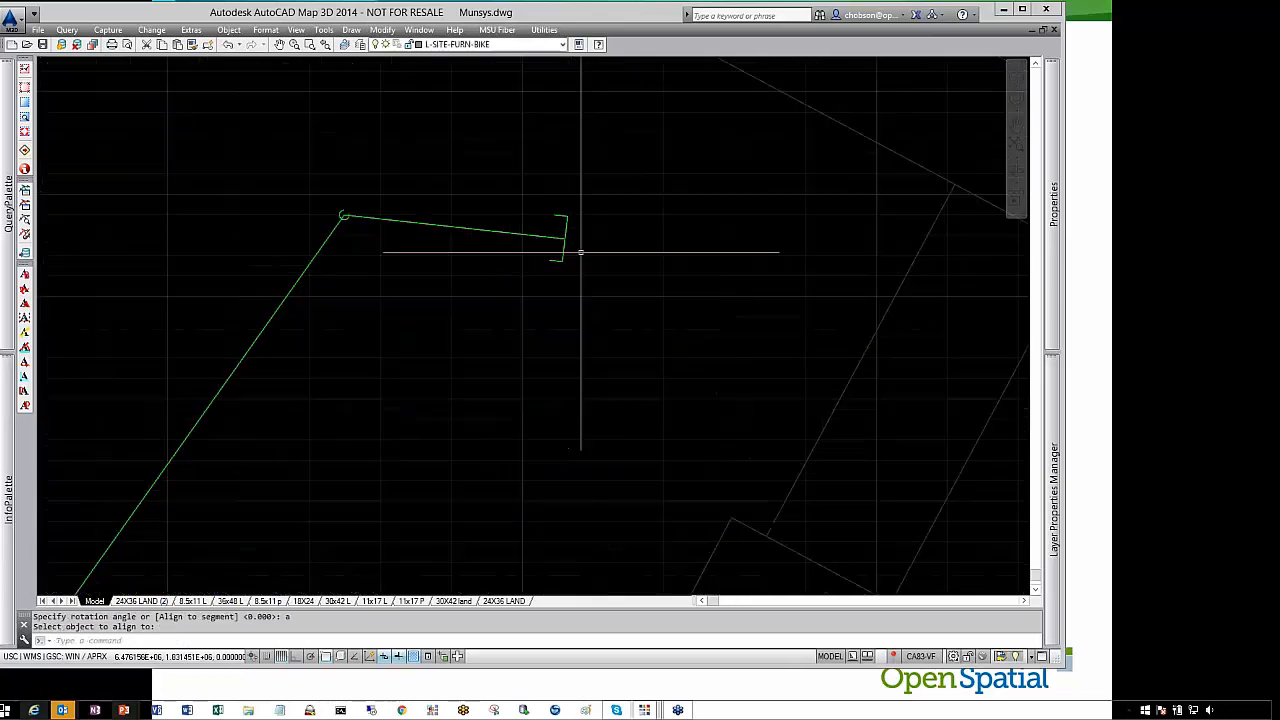
scroll(565, 262, "down", 5)
scroll(417, 402, "up", 5)
key("Return")
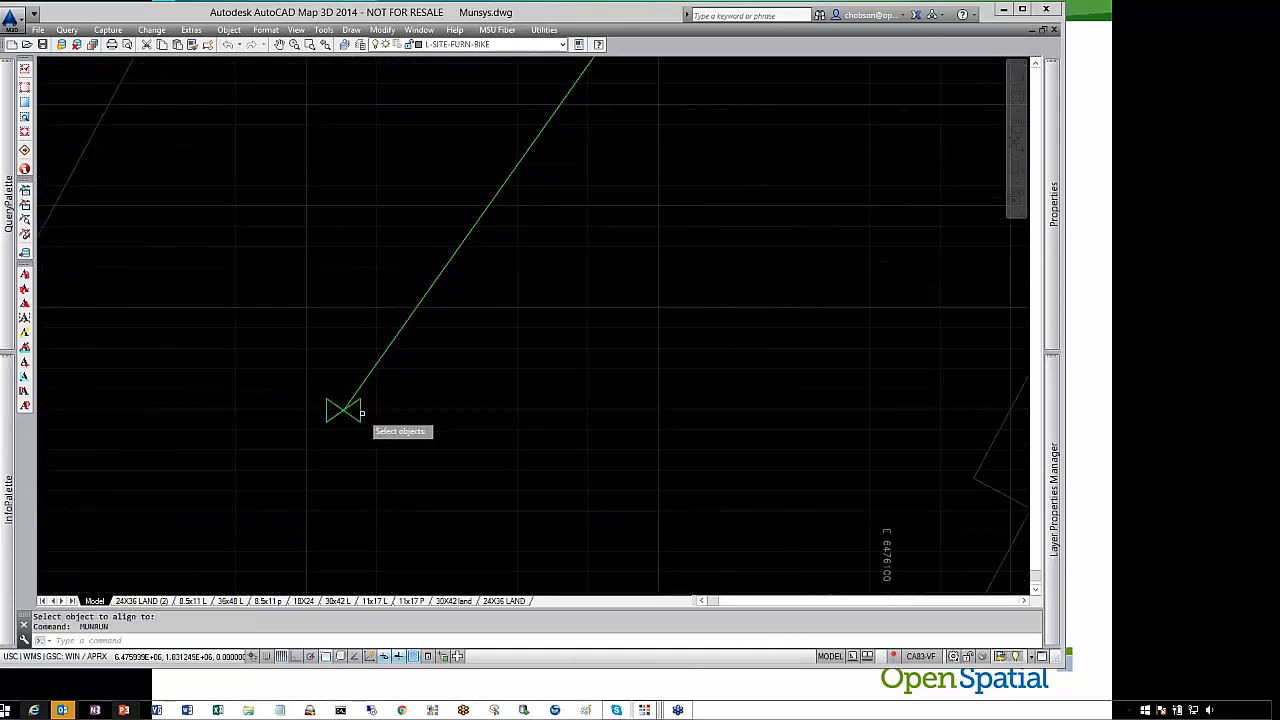
Try to rotate the gate valve at the long pipe's start to align with its segment
left_click(359, 410)
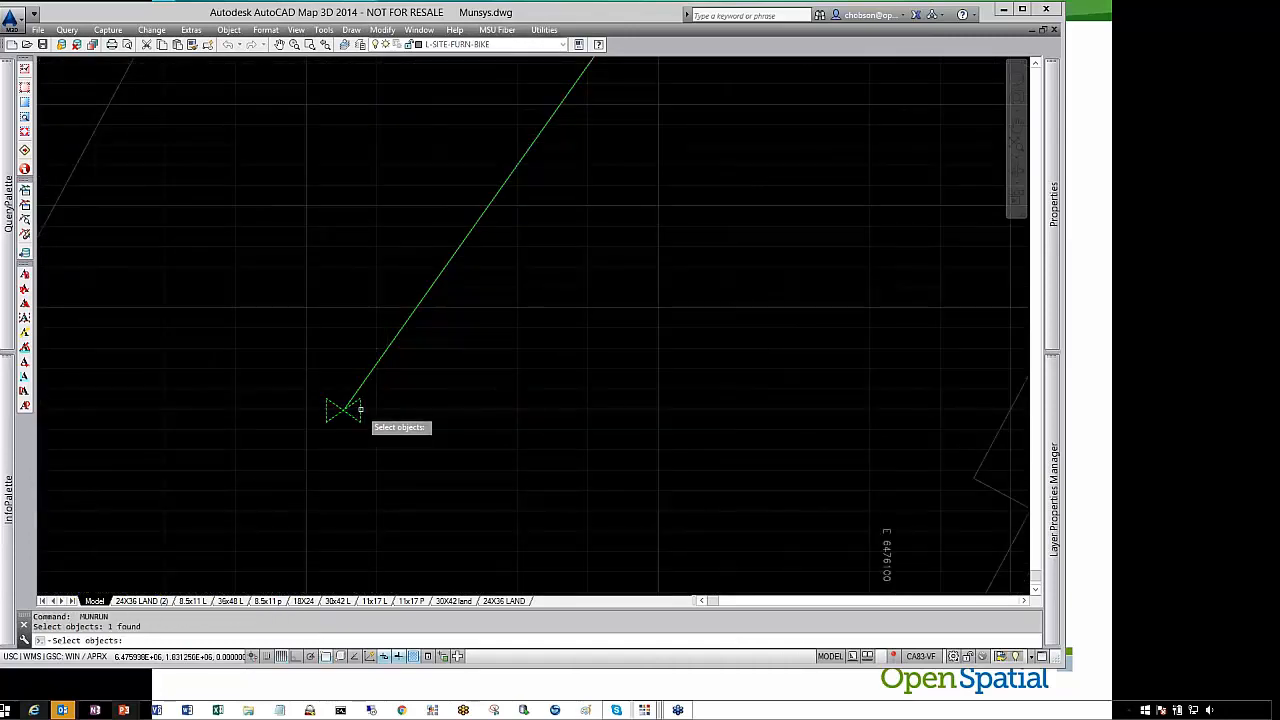
key("Return")
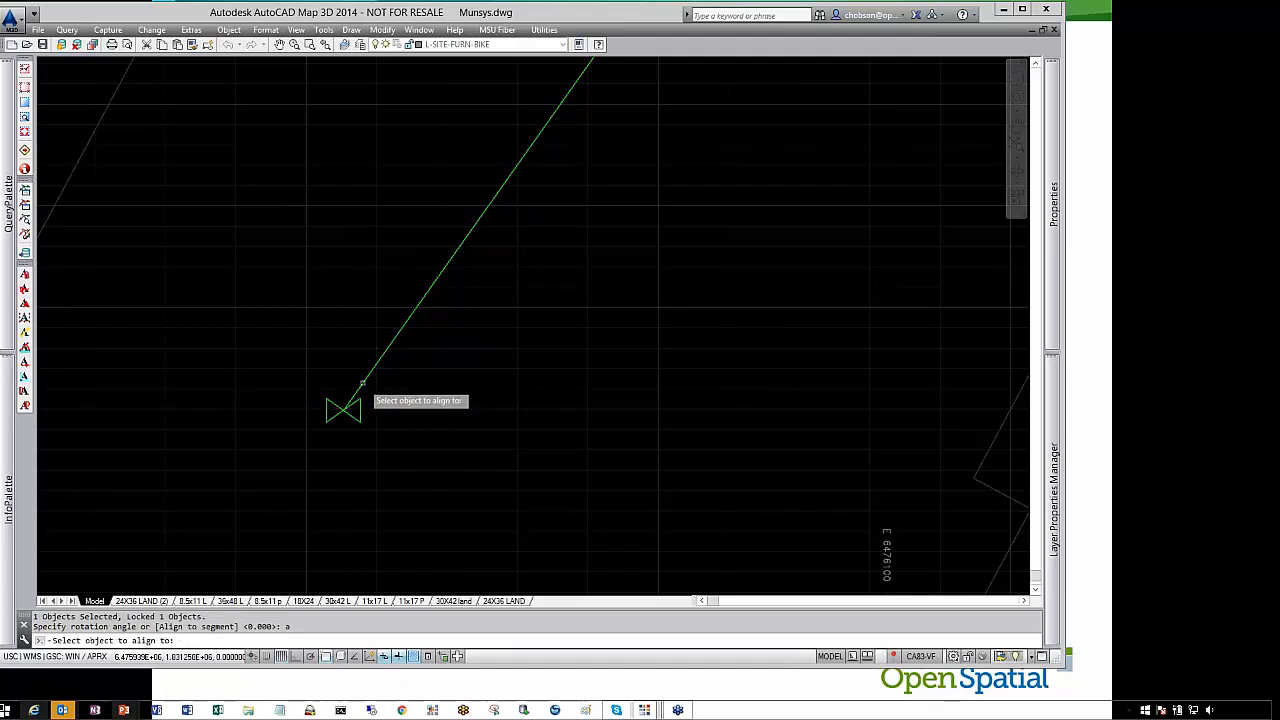
key("Return")
scroll(410, 384, "down", 2)
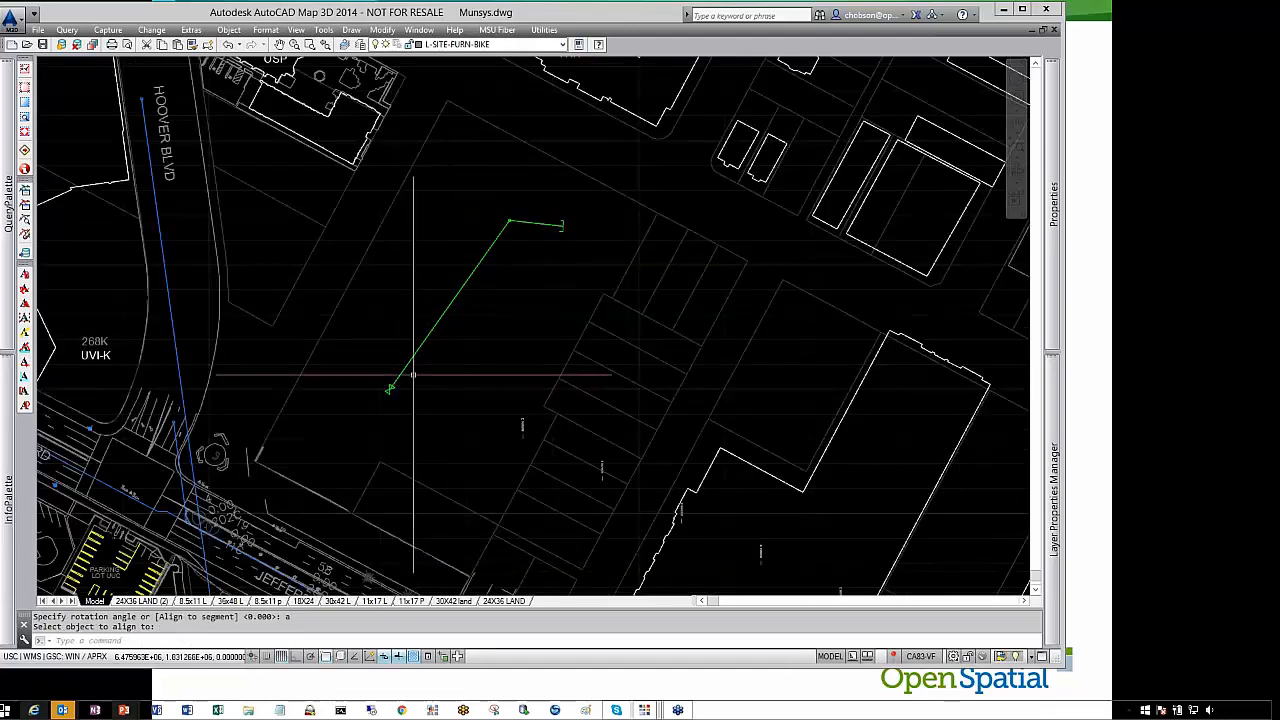
scroll(391, 386, "up", 4)
scroll(391, 383, "down", 4)
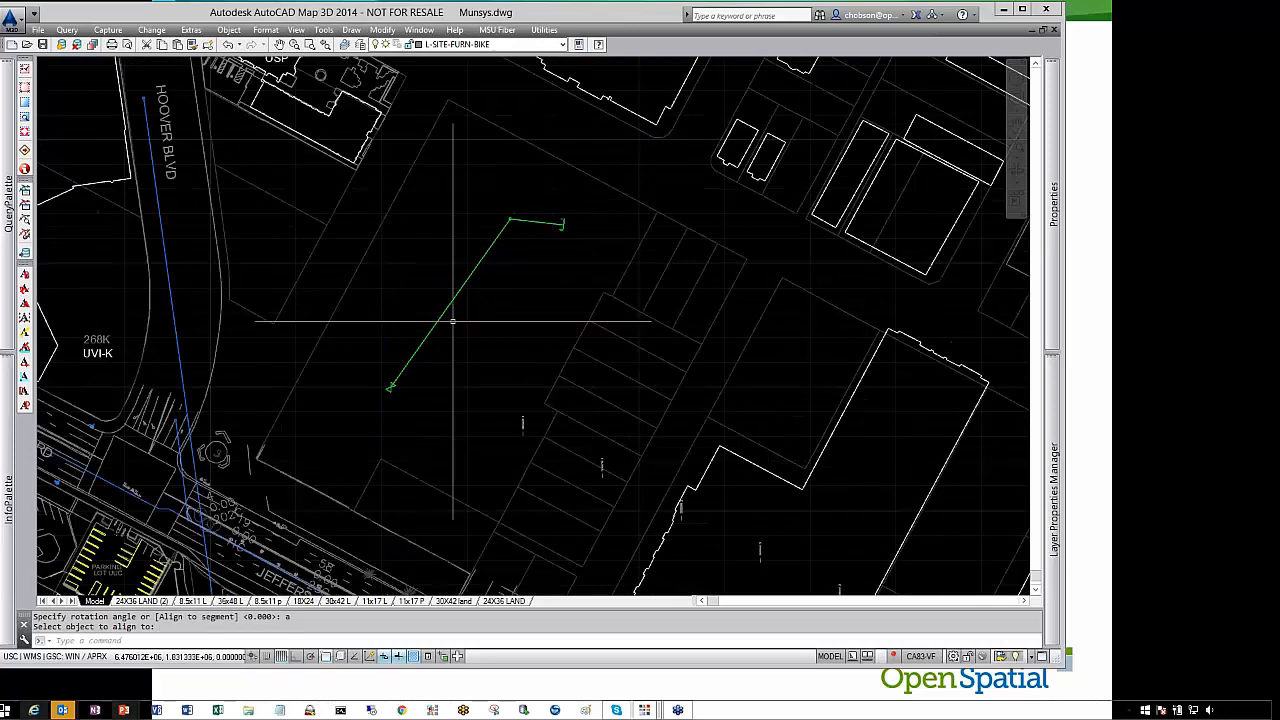
left_click(563, 224)
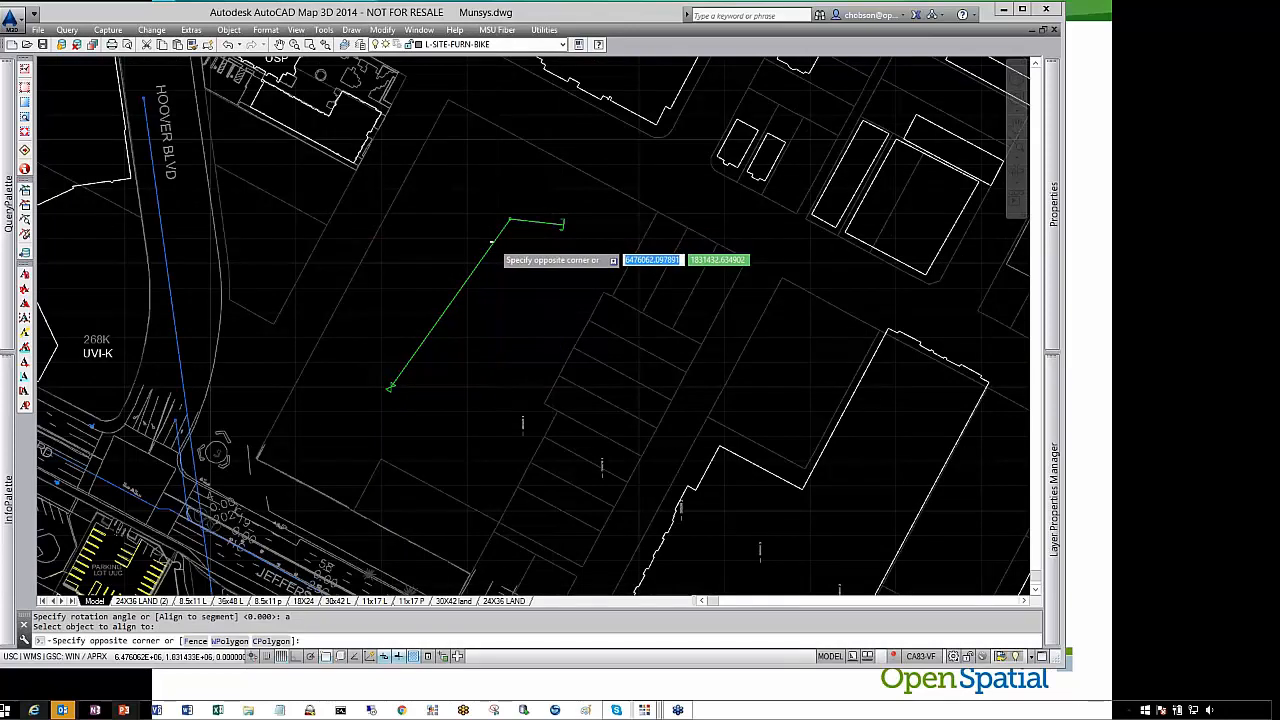
key("Escape")
left_click(505, 233)
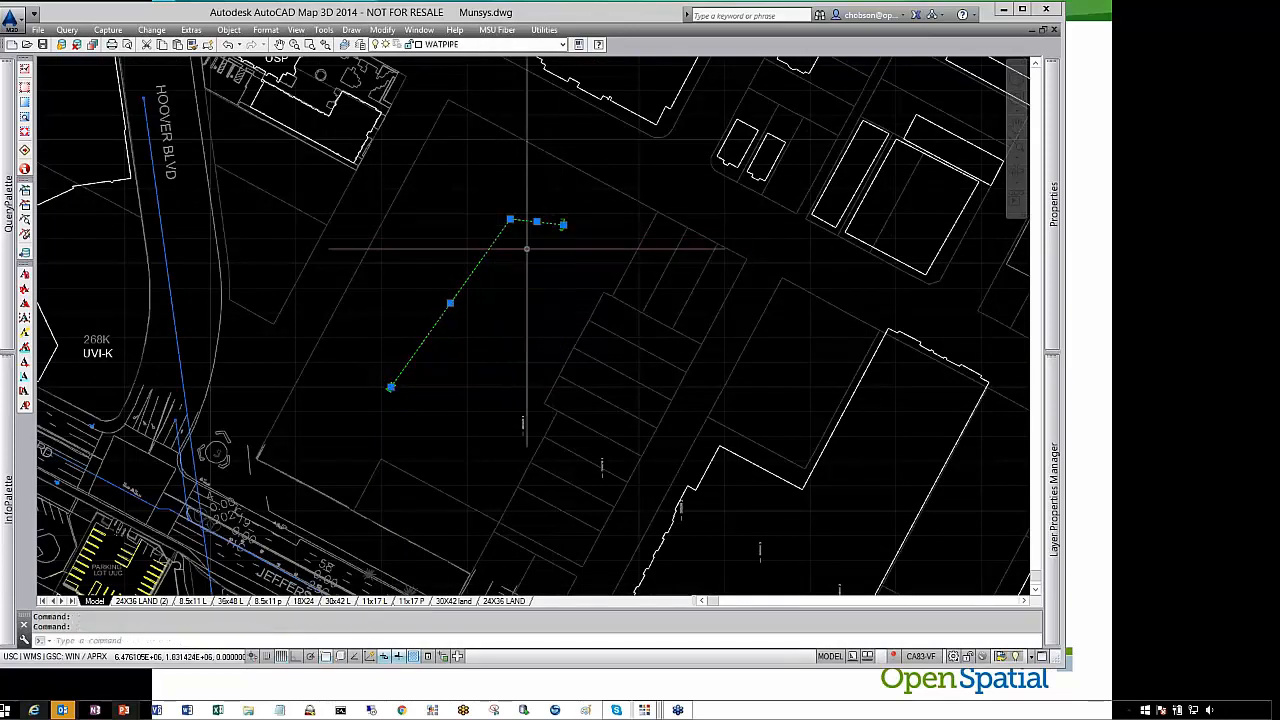
key("Escape")
left_click(148, 30)
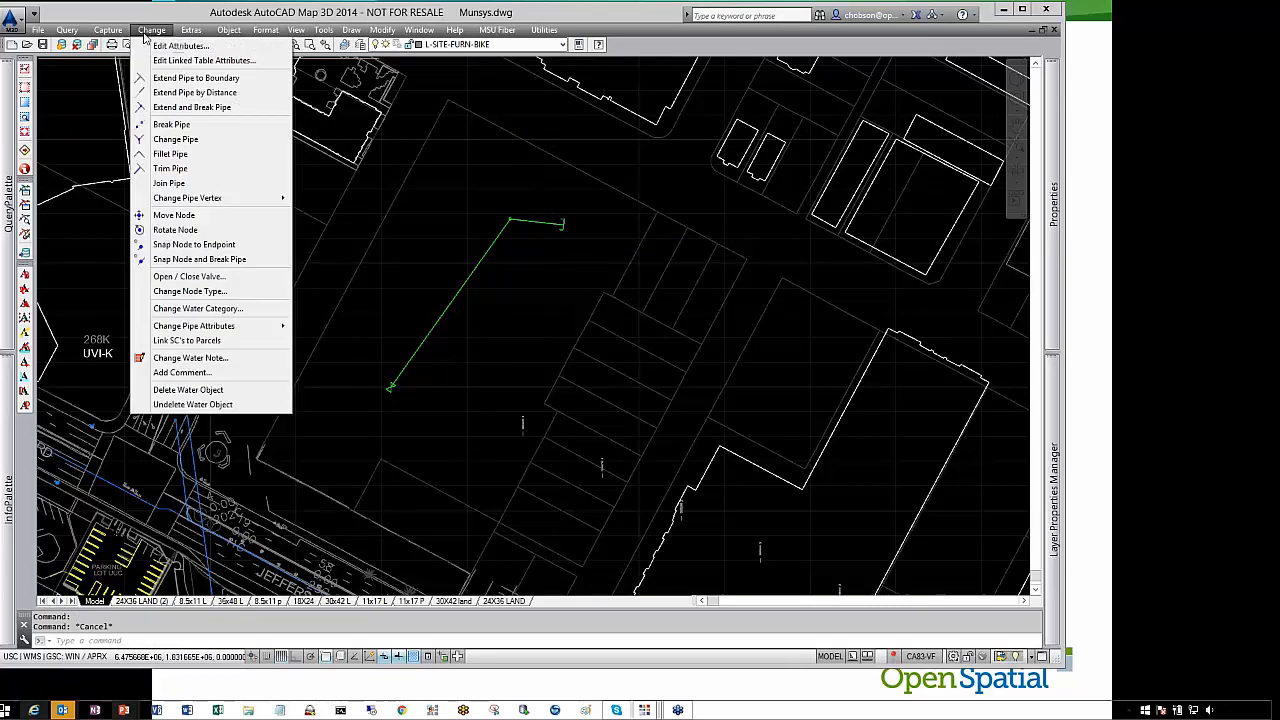
mouse_move(116, 31)
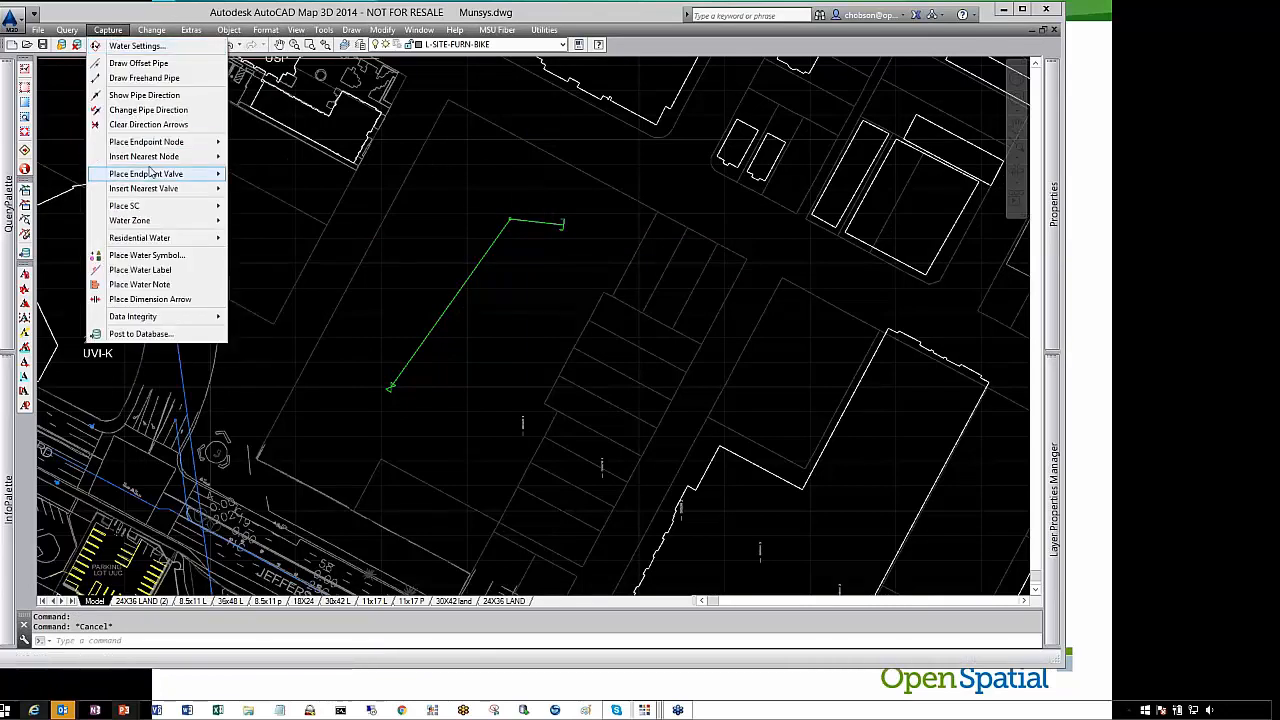
mouse_move(156, 163)
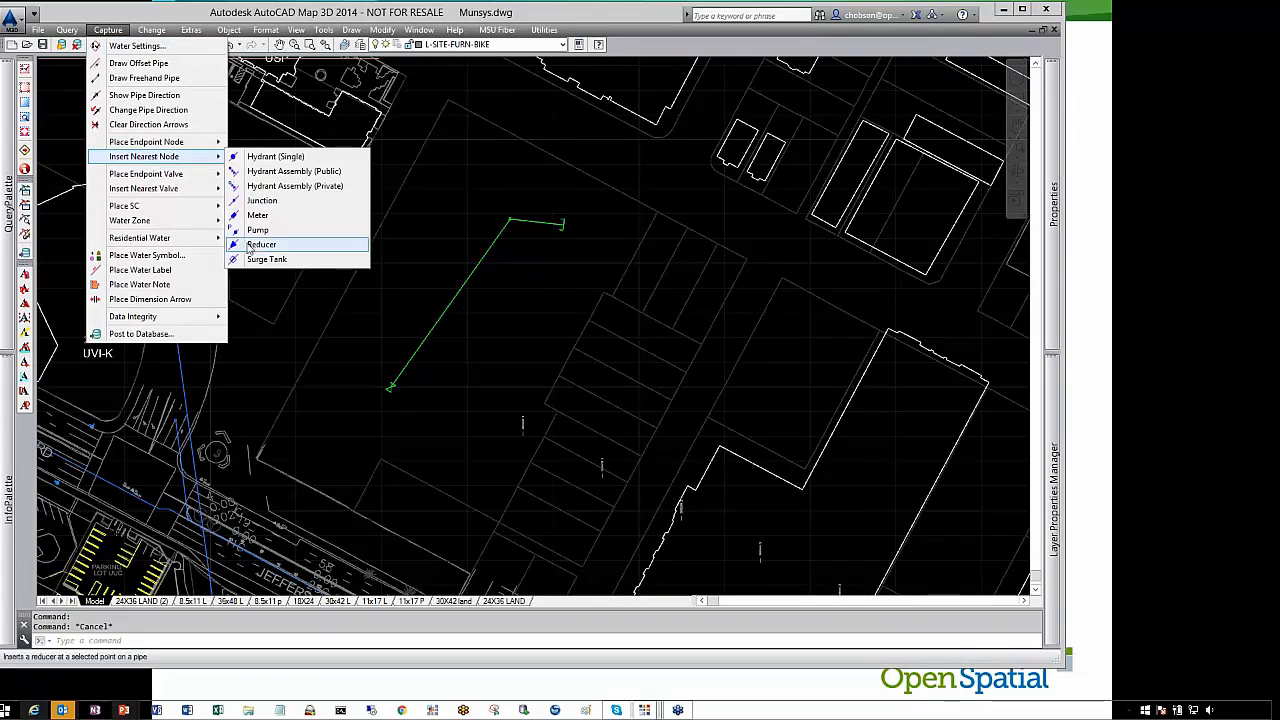
left_click(260, 245)
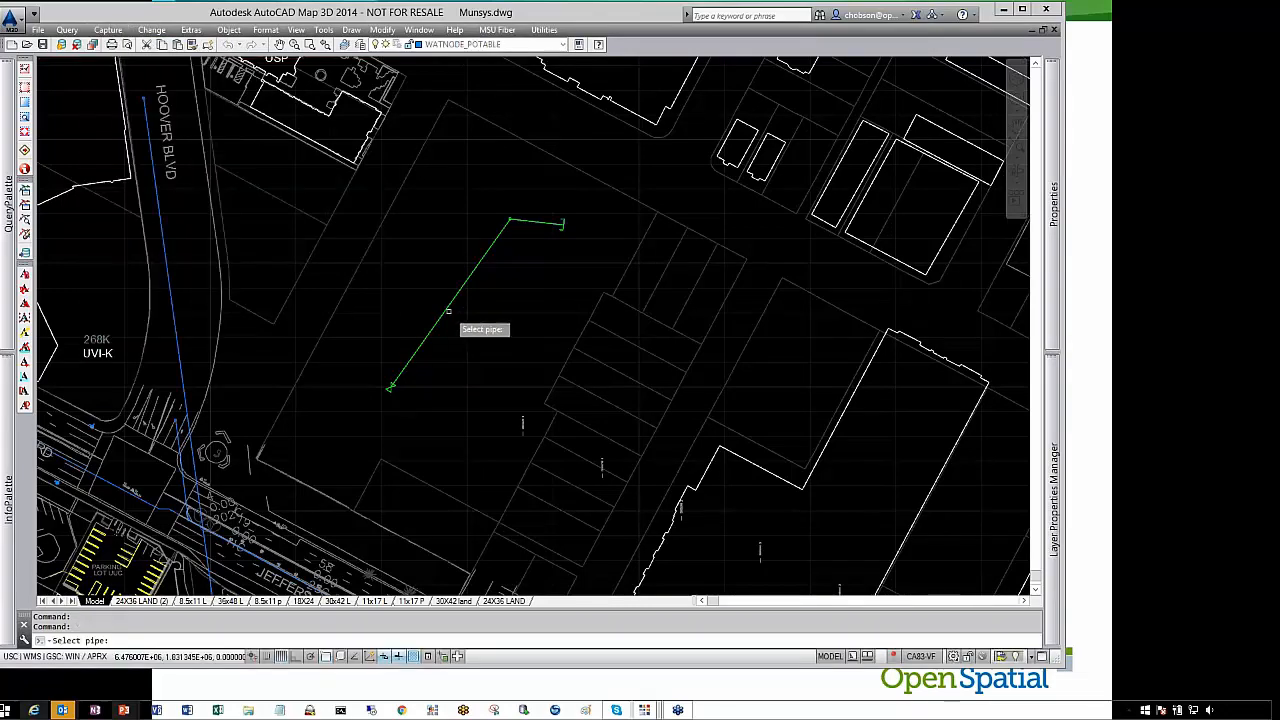
left_click(355, 280)
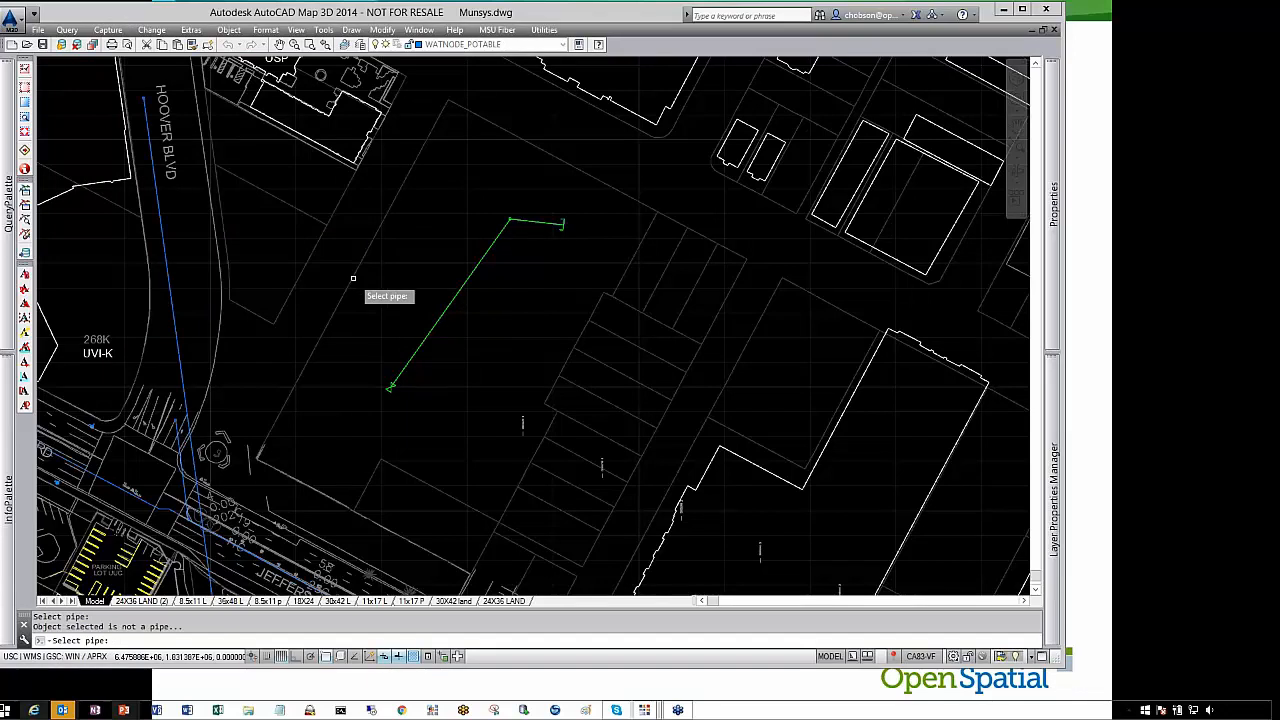
key("Escape")
left_click(428, 338)
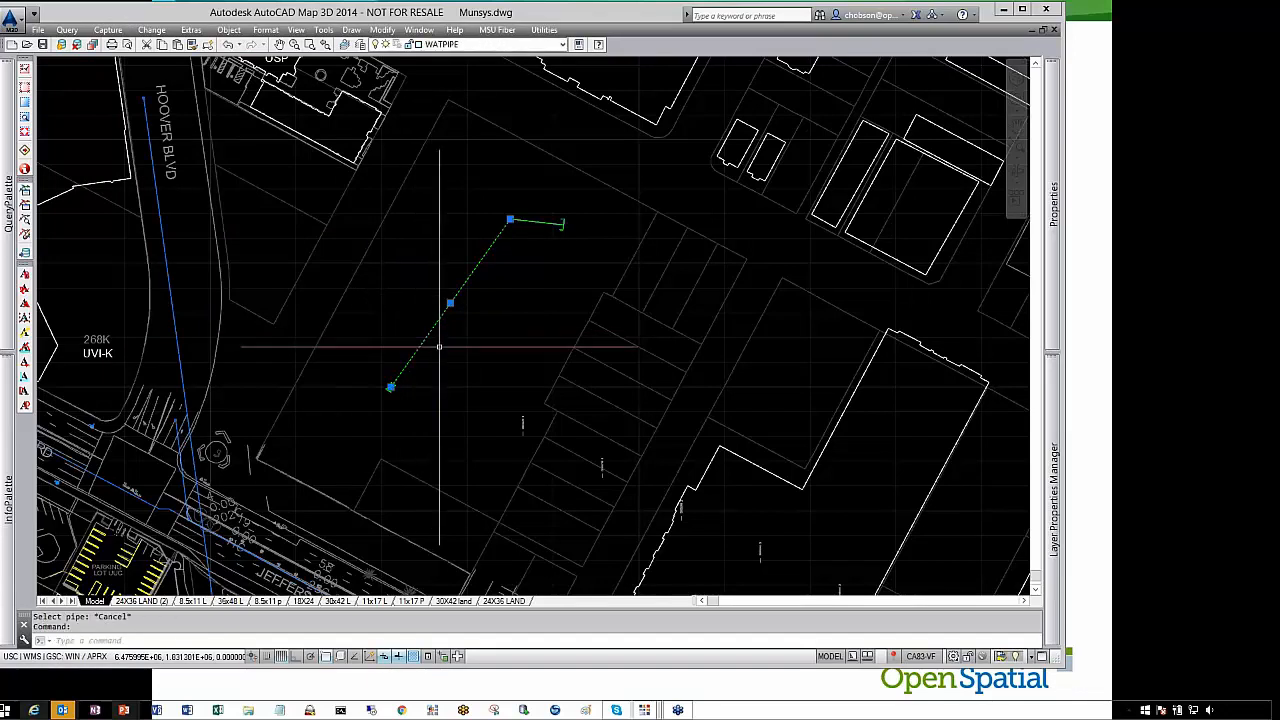
scroll(437, 331, "up", 6)
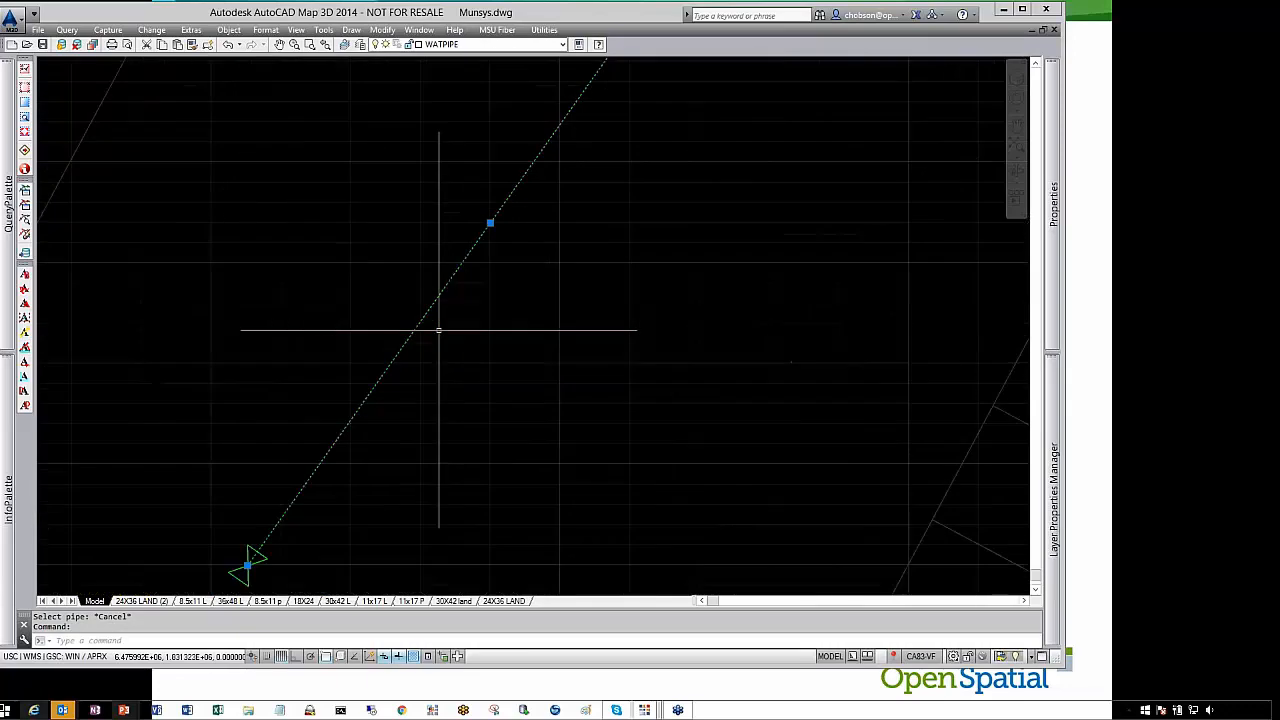
scroll(437, 331, "down", 4)
key("Escape")
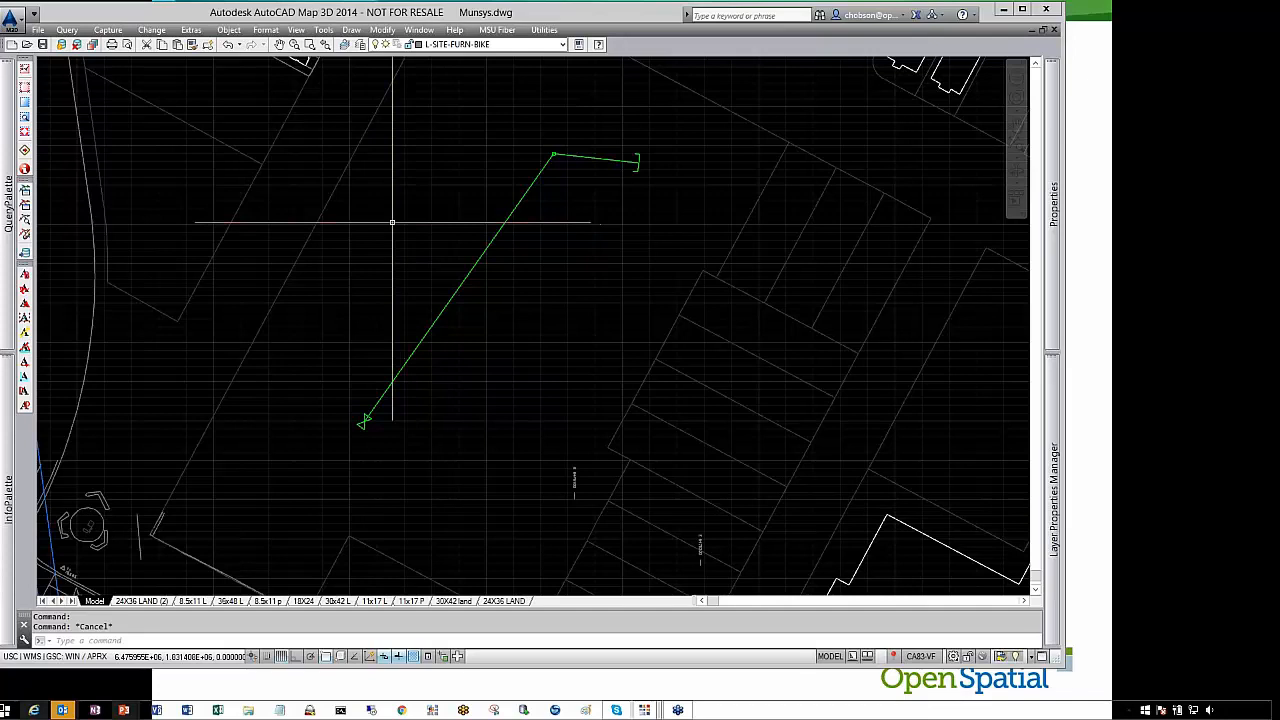
Turn object snap off and insert a Reducer node partway along the long pipe segment
key("F3")
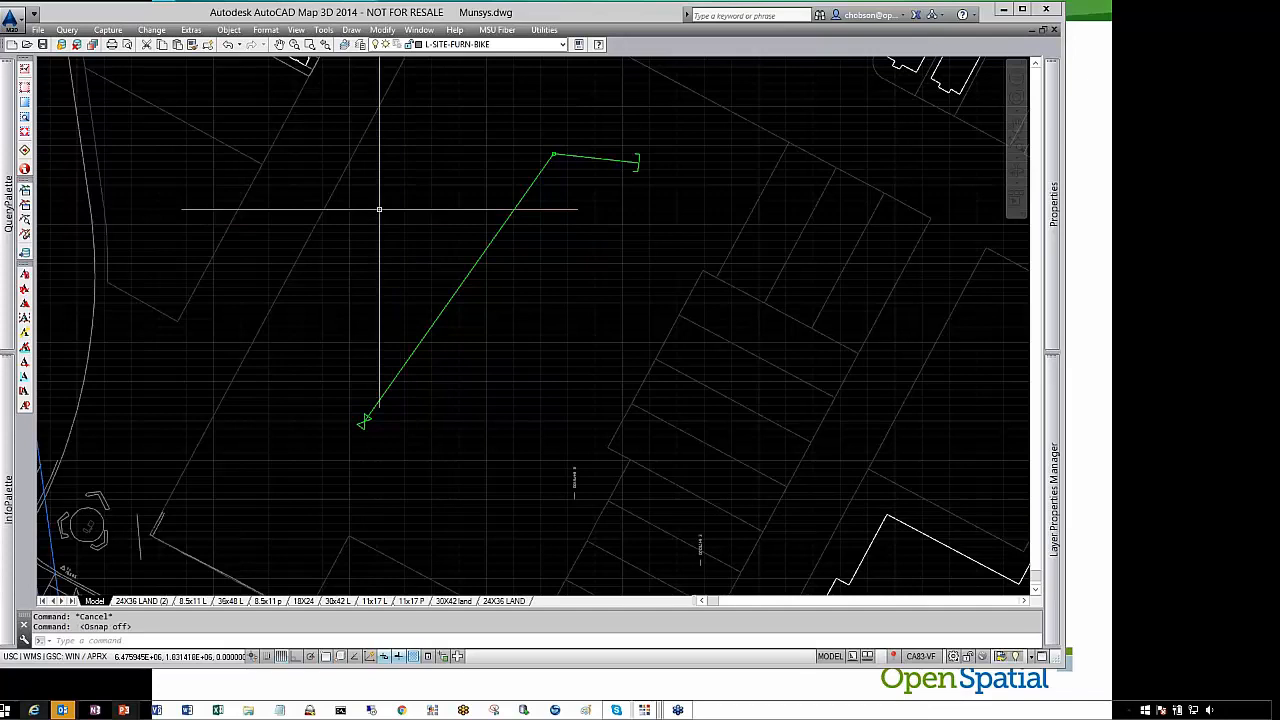
left_click(108, 29)
mouse_move(175, 160)
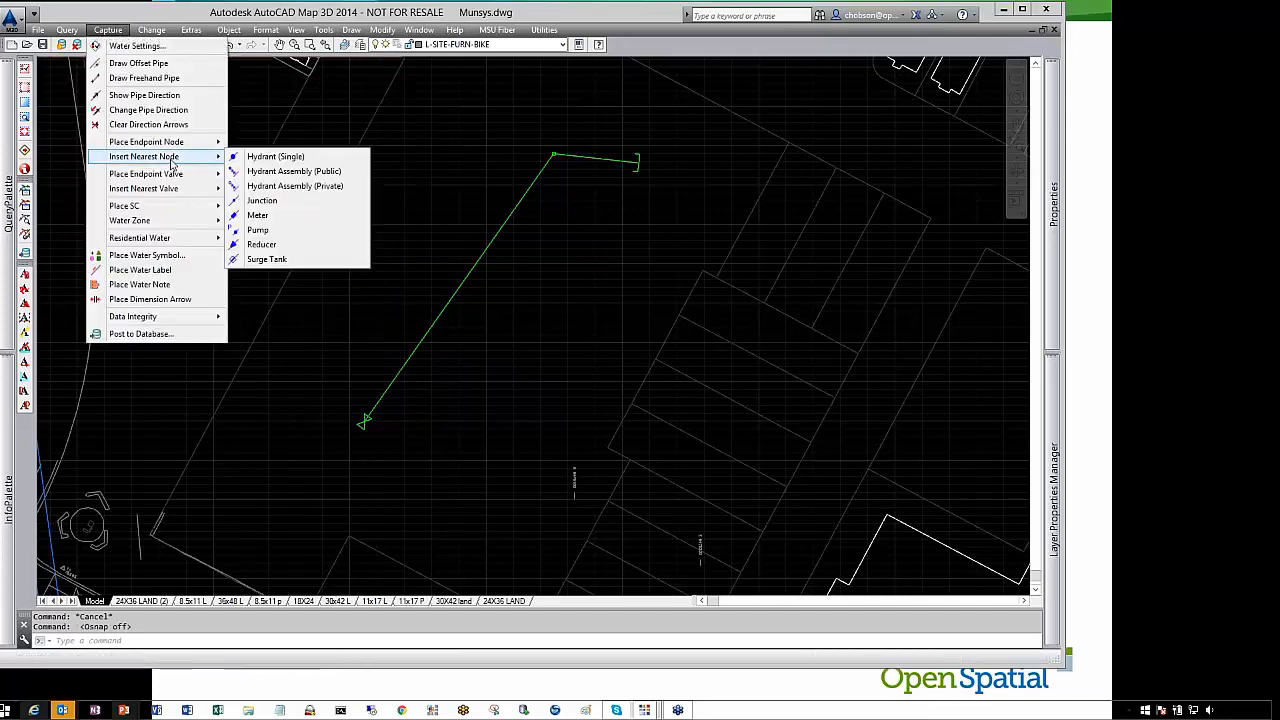
left_click(262, 245)
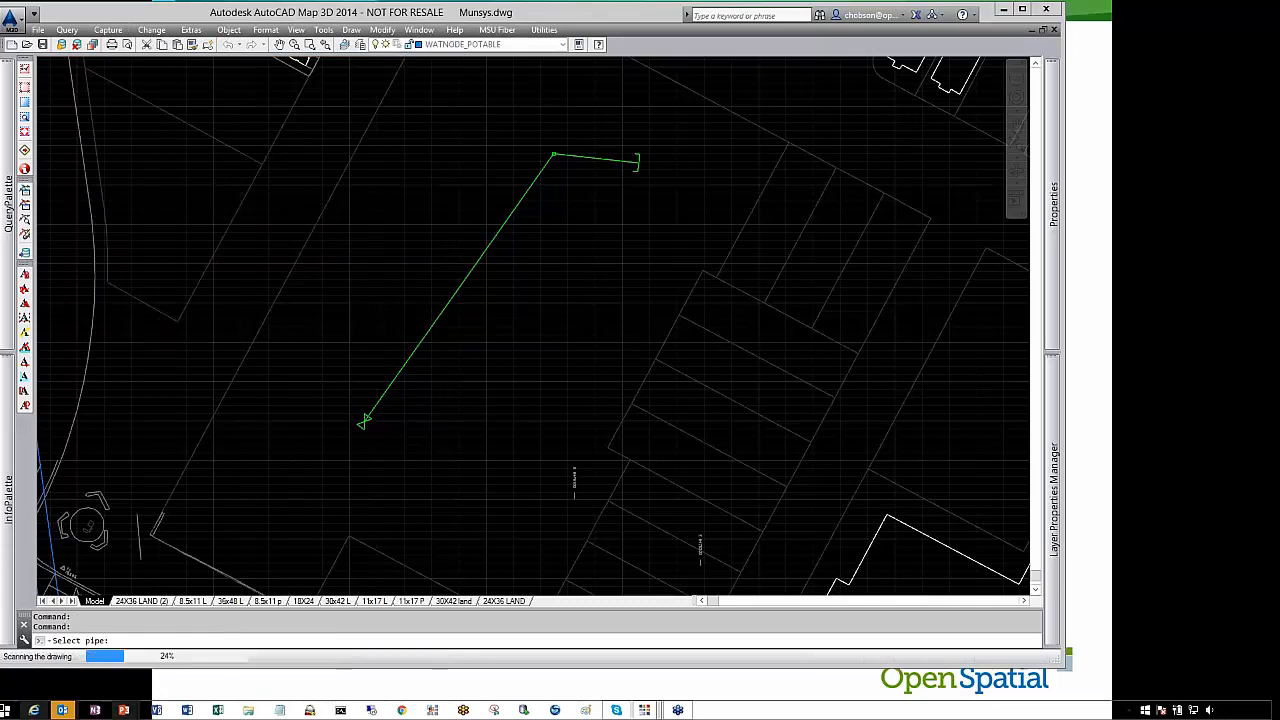
left_click(457, 293)
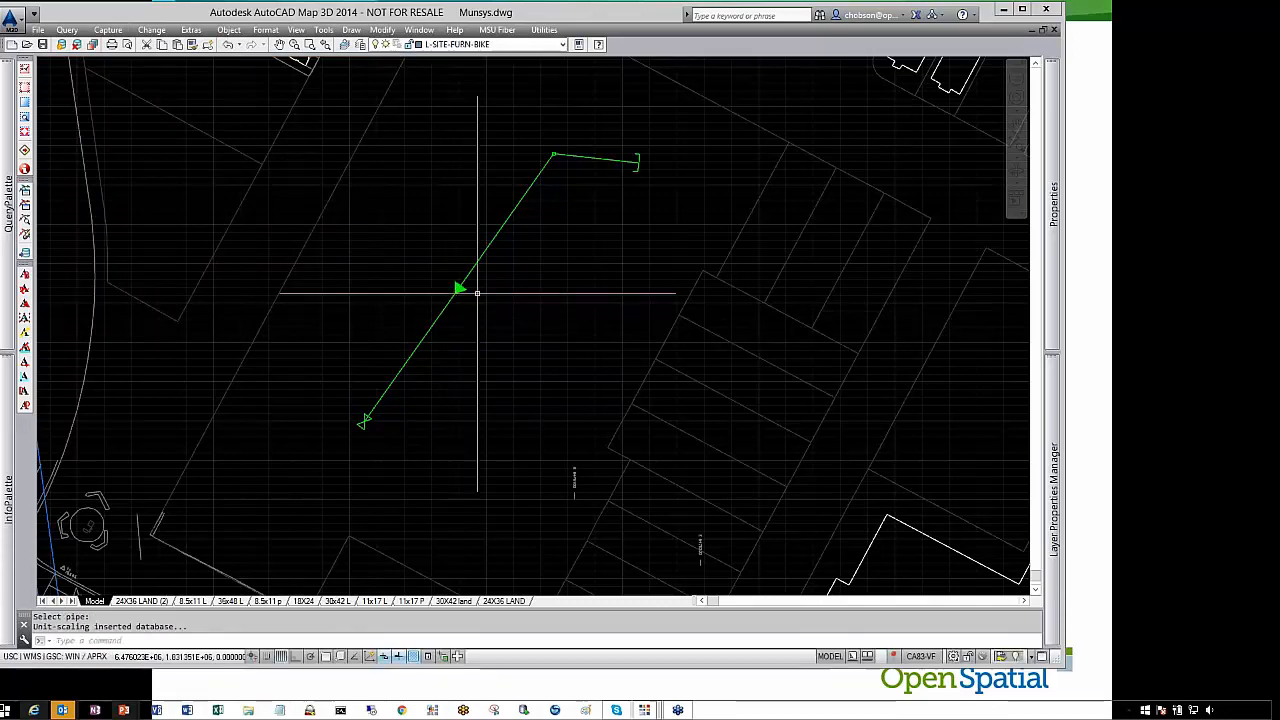
Inspect the new reducer on the long pipe and turn object snap back on
scroll(457, 294, "up", 5)
left_click(465, 259)
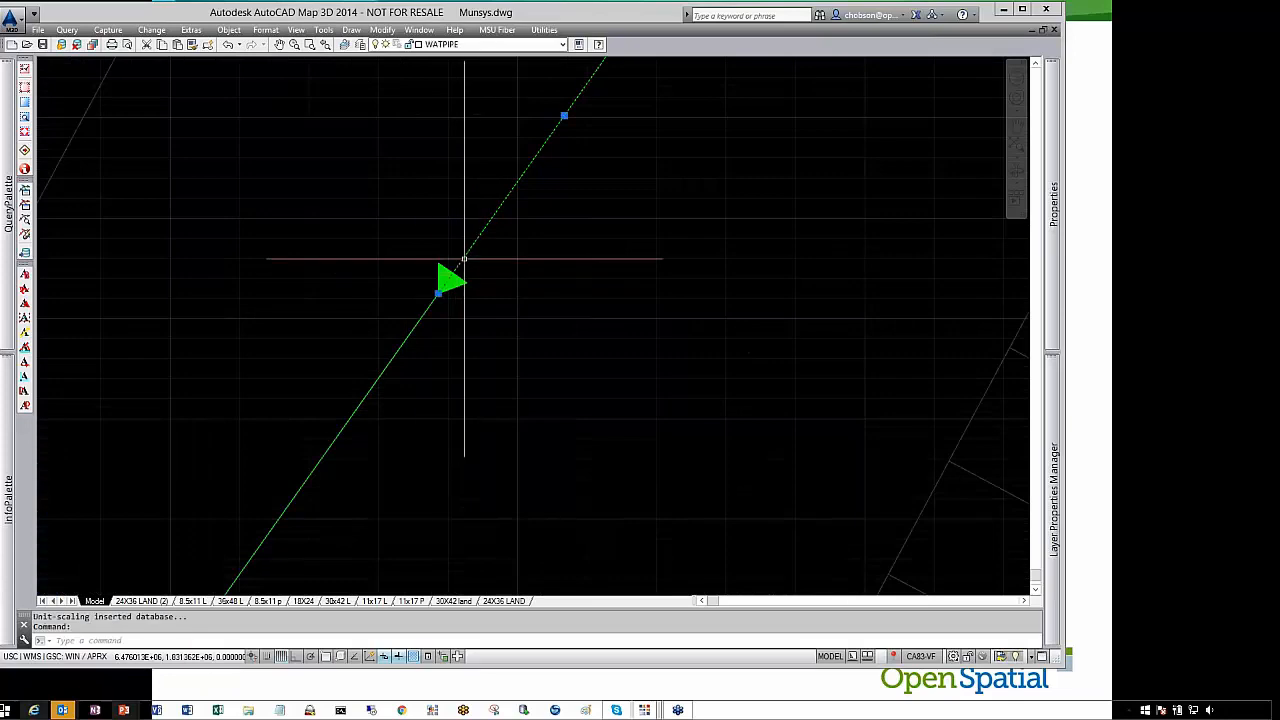
left_click(418, 324)
key("F3")
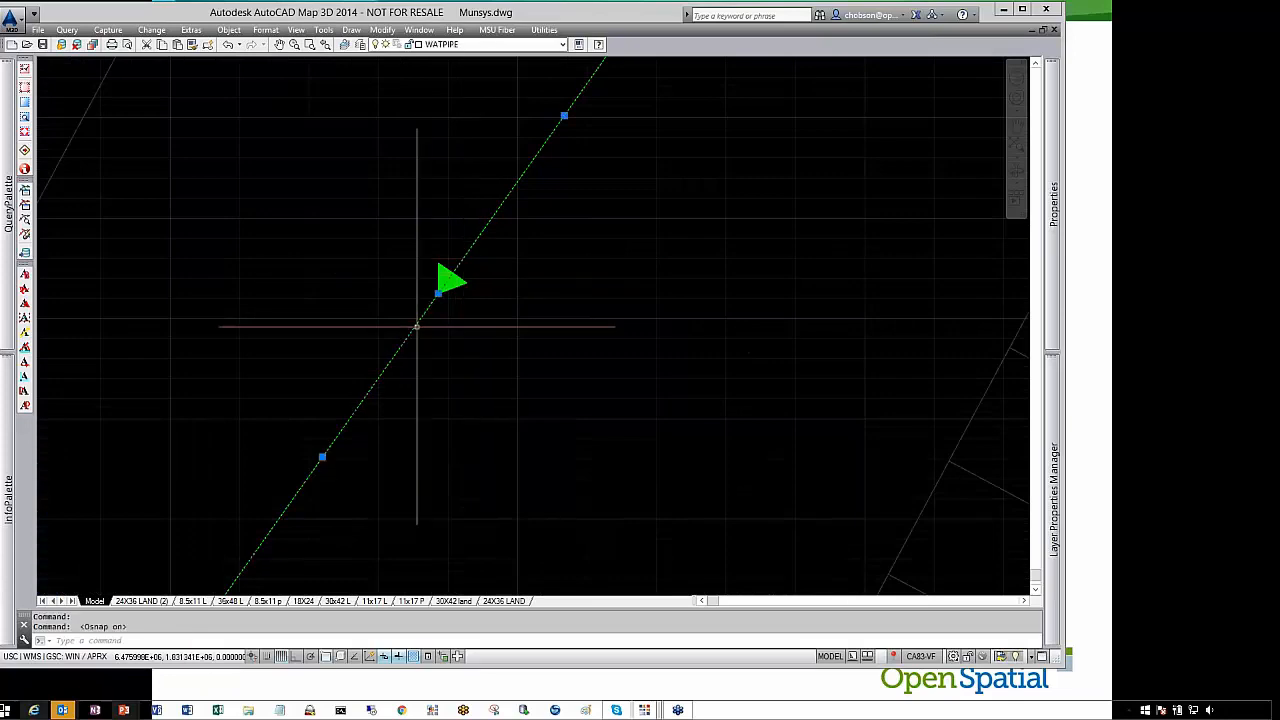
key("Escape")
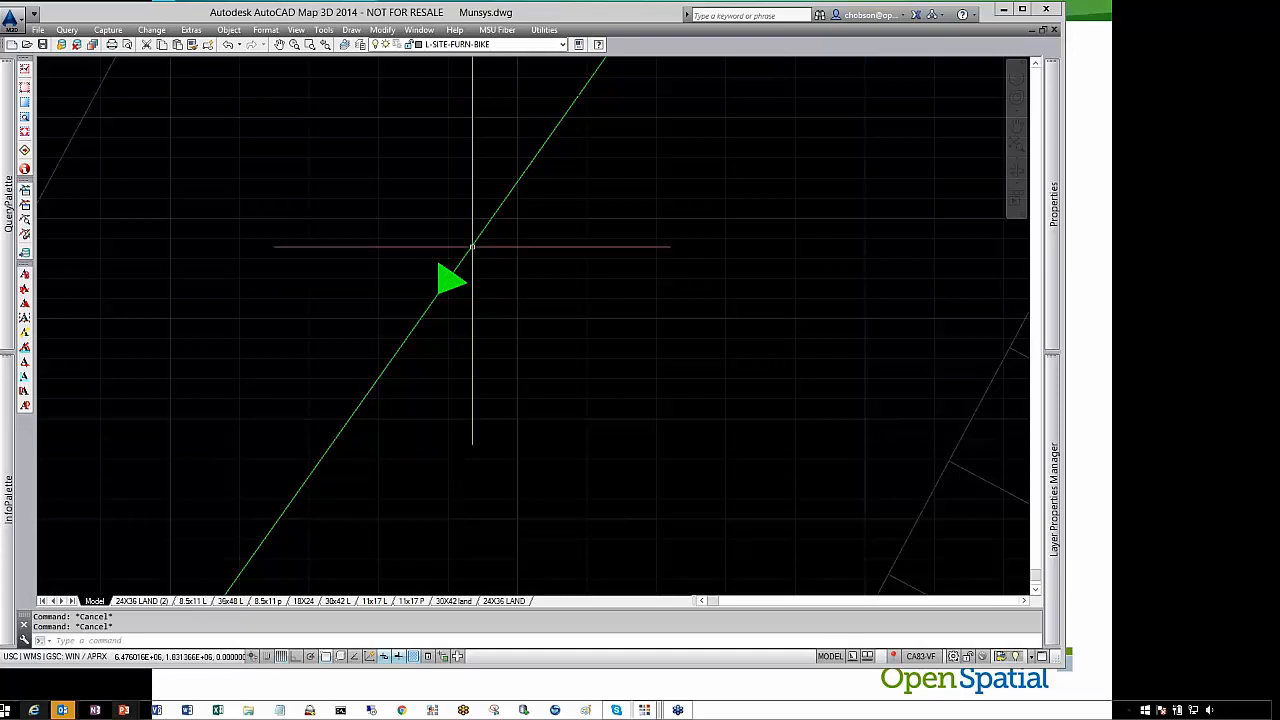
mouse_move(1053, 300)
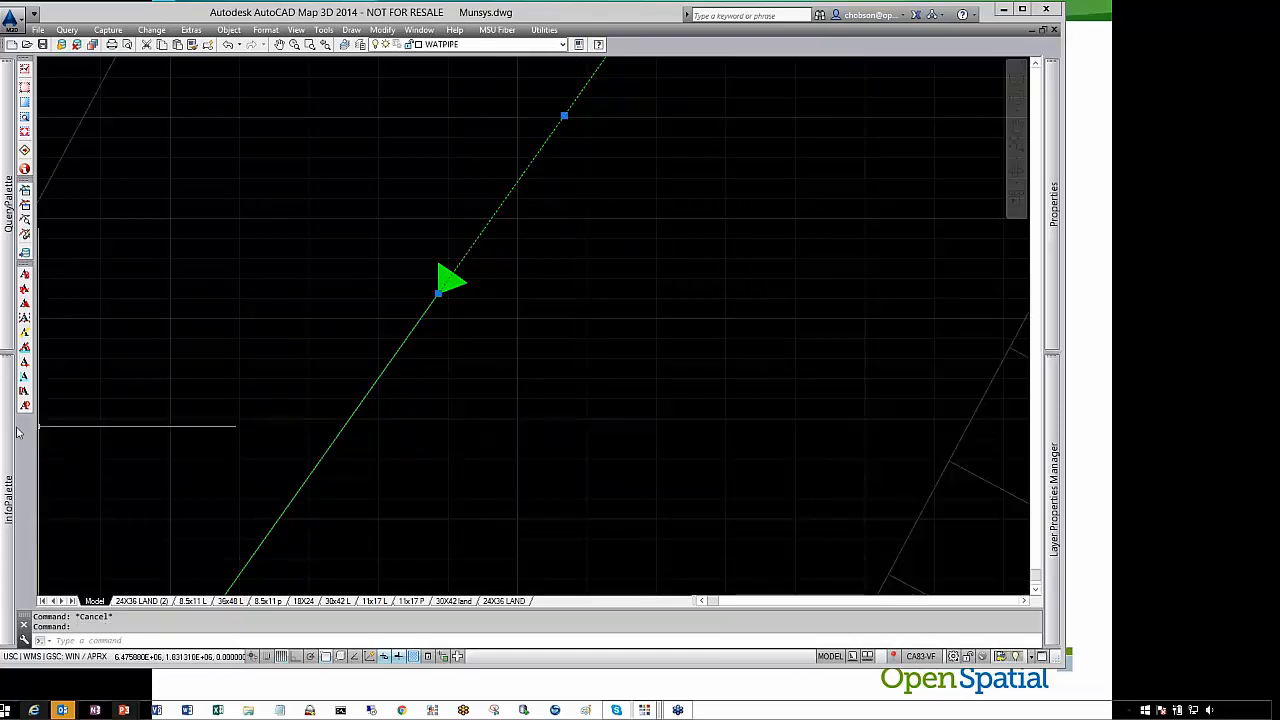
Review the water pipe's attributes in the InfoPalette and the pipe and node editing commands available
mouse_move(10, 432)
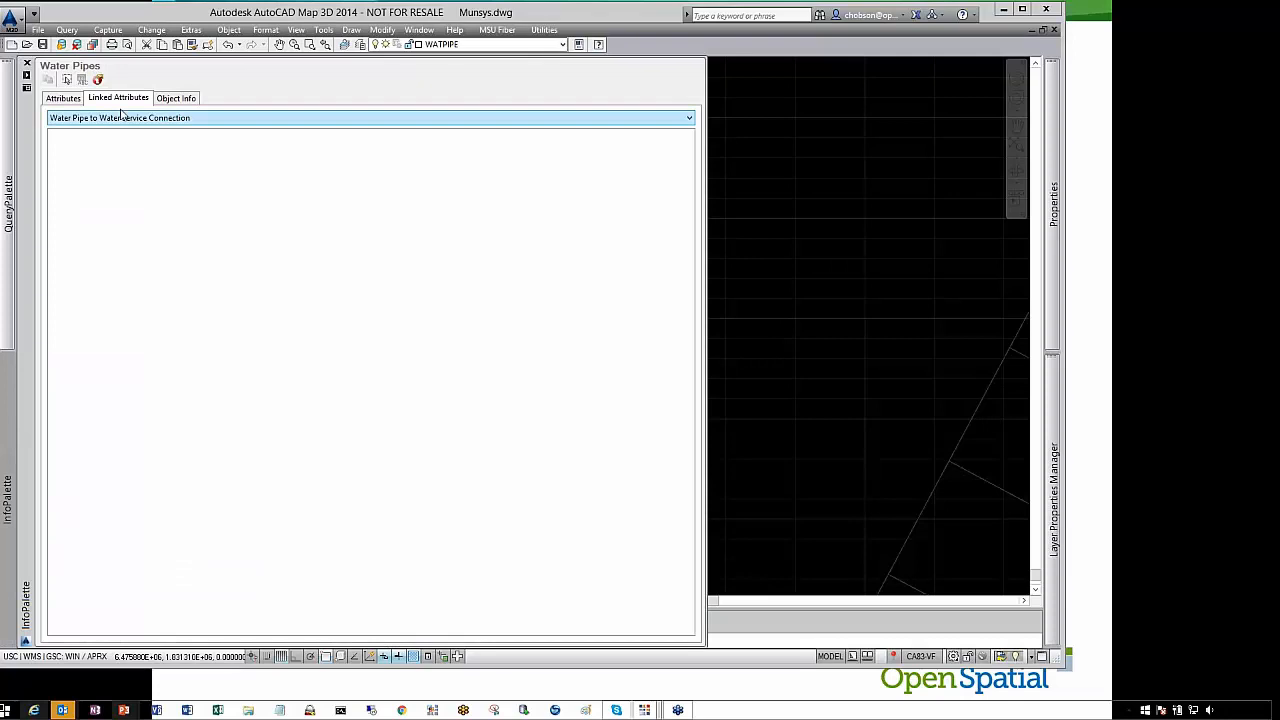
left_click(63, 98)
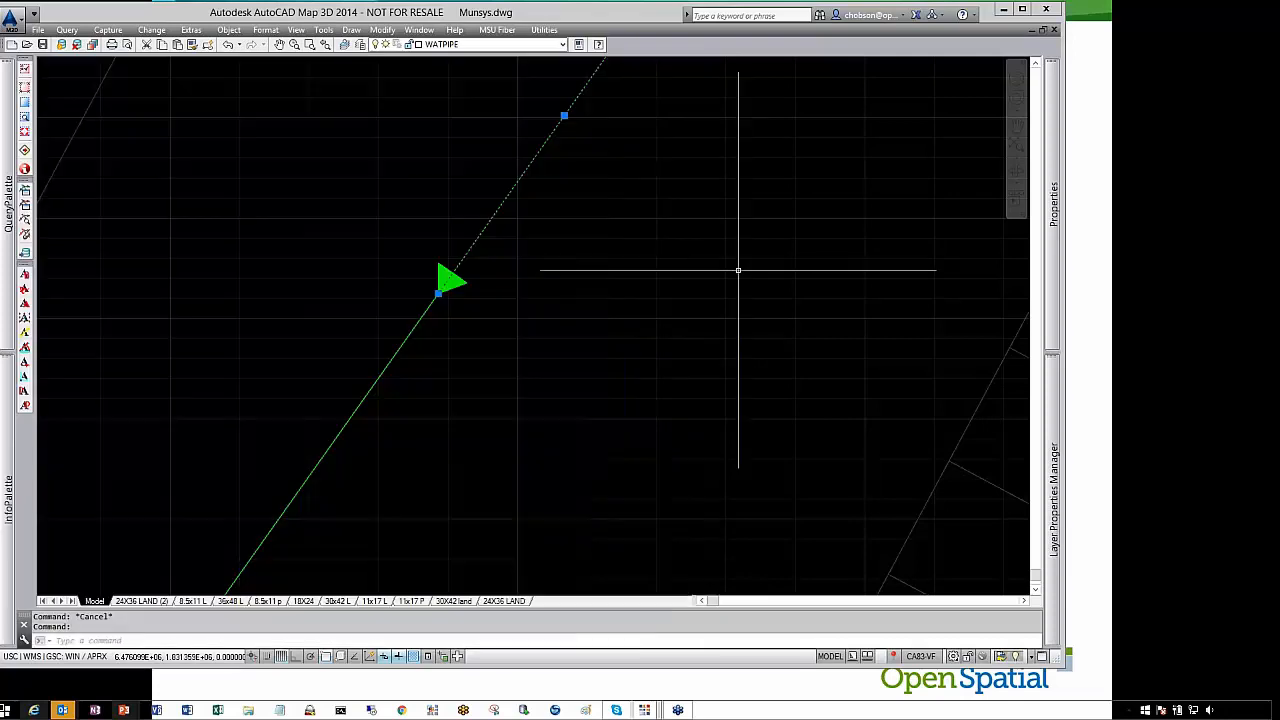
key("Escape")
left_click(151, 29)
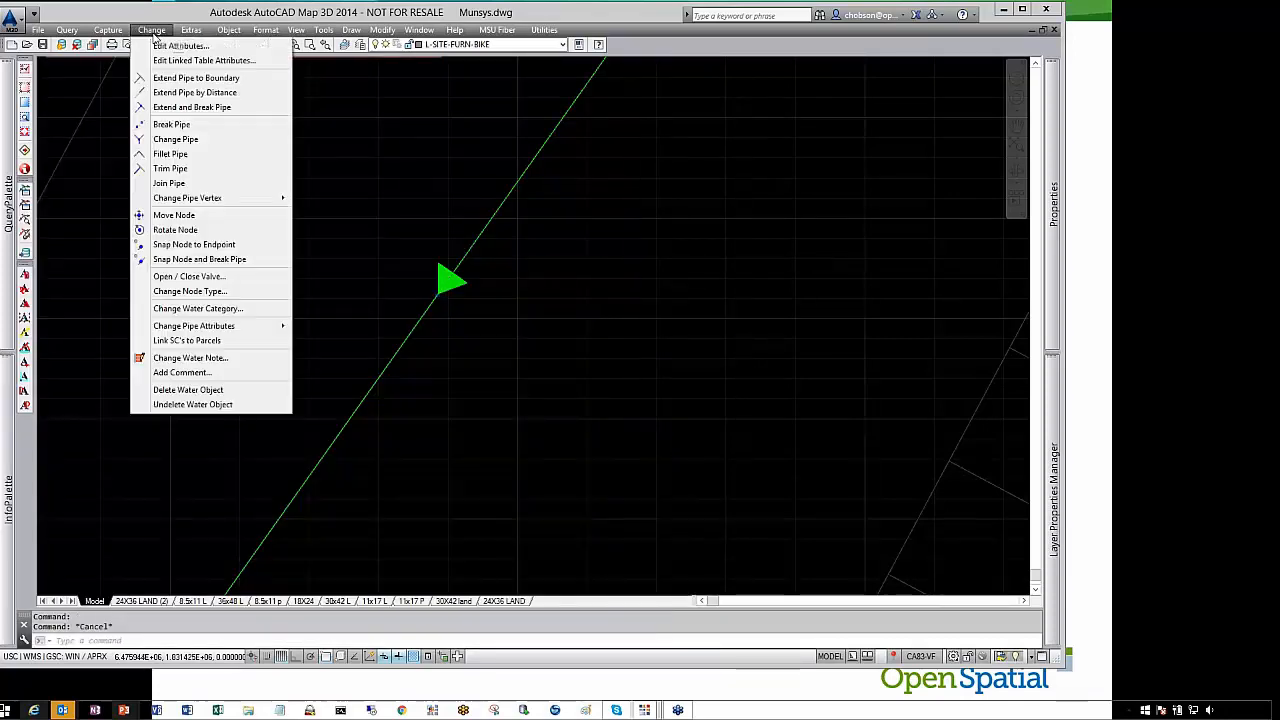
left_click(449, 230)
key("Escape")
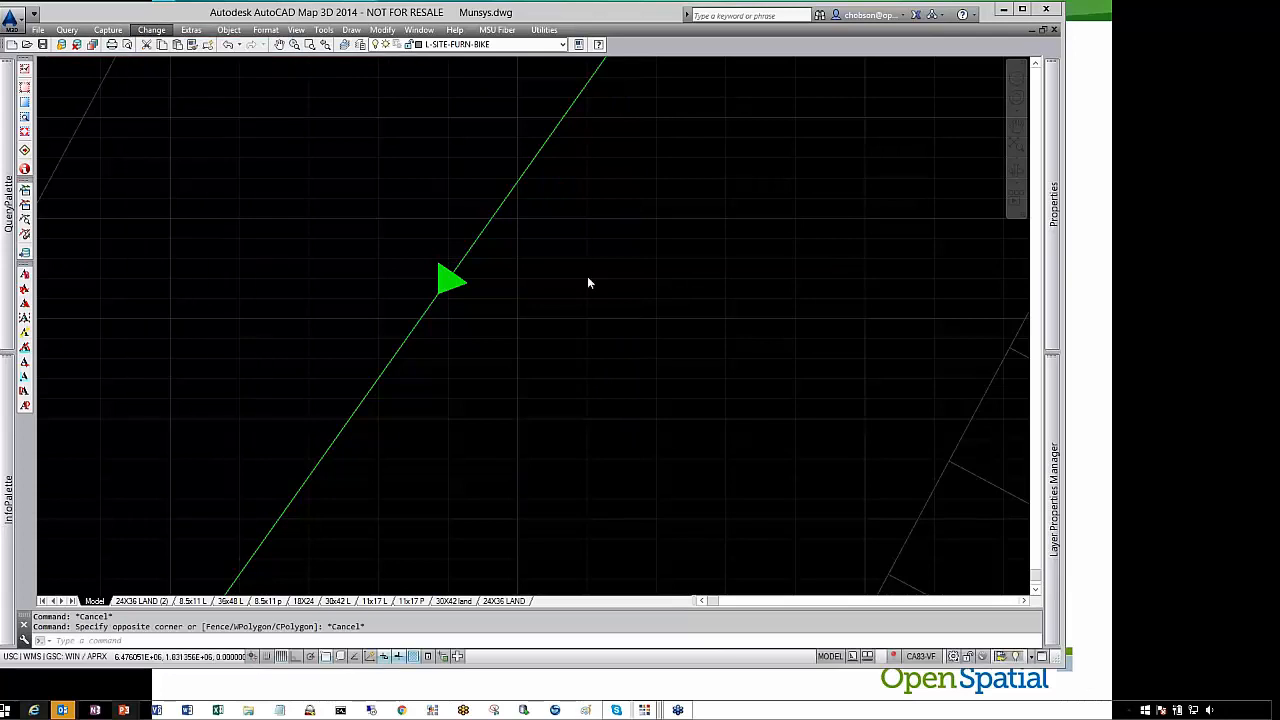
Zoom out to view the new pipe within the campus map, checking it in the 30X42land layout and model space
scroll(518, 319, "down", 4)
left_click(518, 319)
scroll(518, 319, "down", 3)
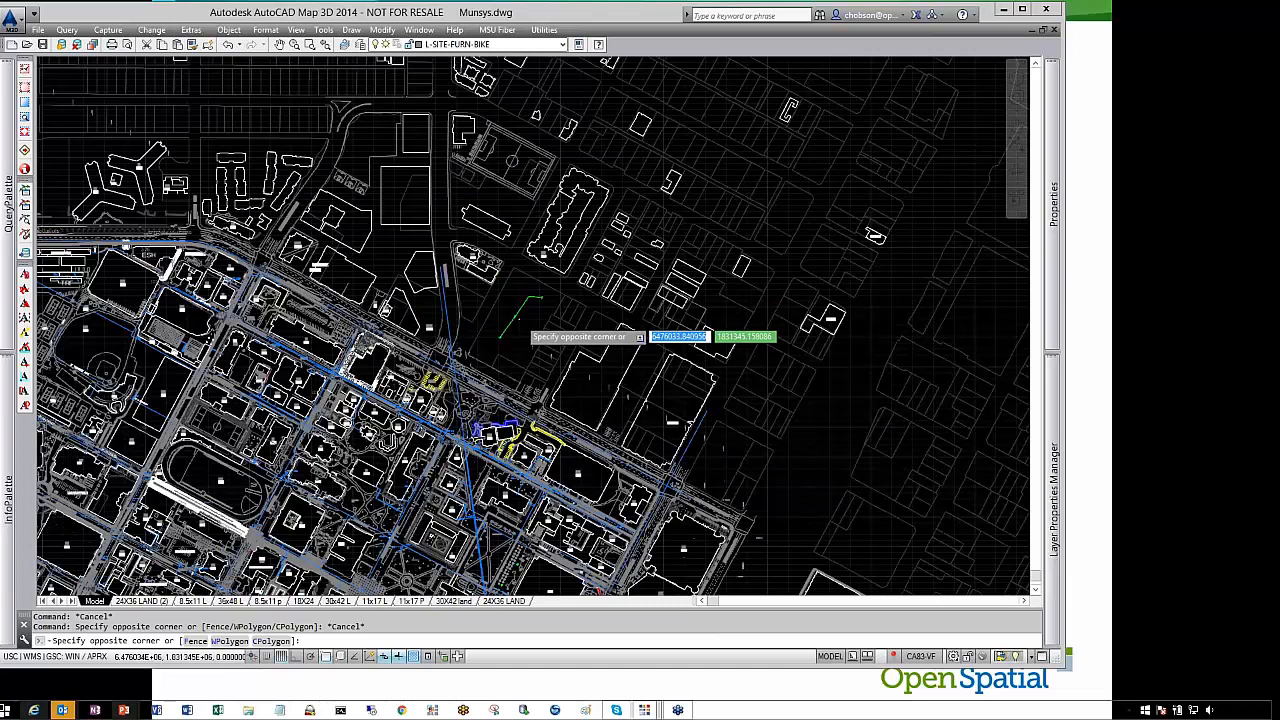
key("Escape")
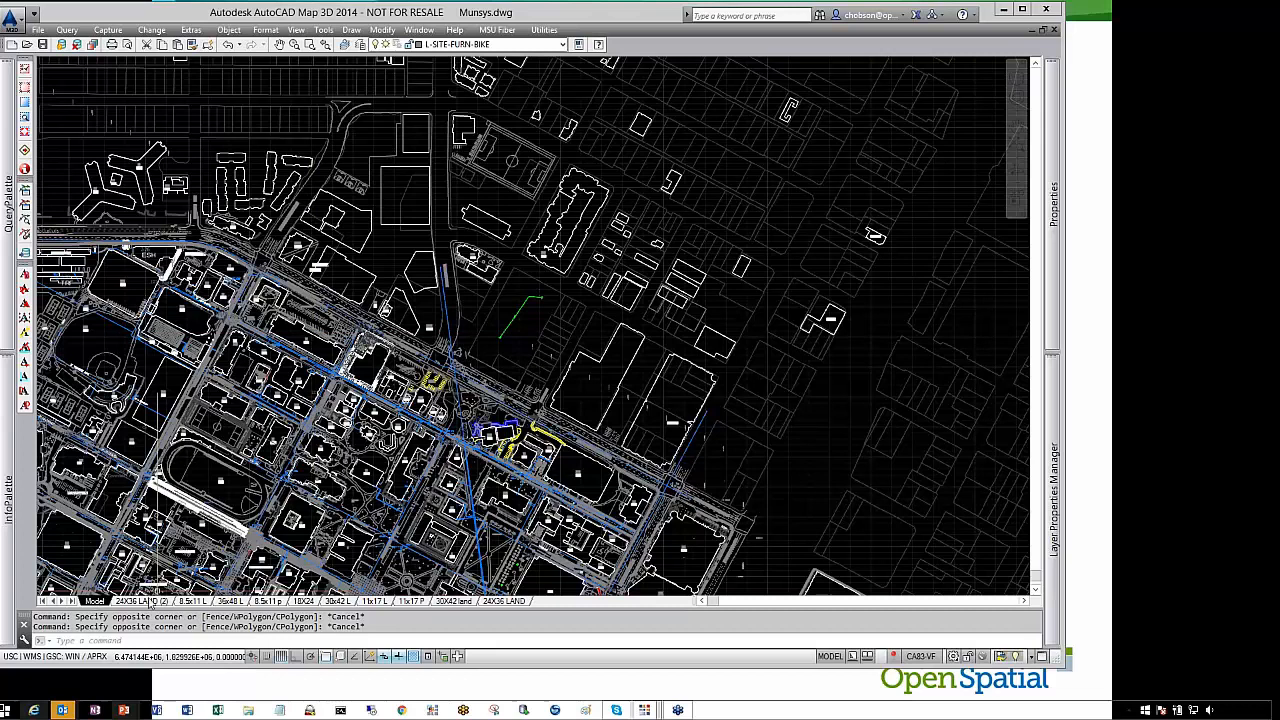
left_click(458, 602)
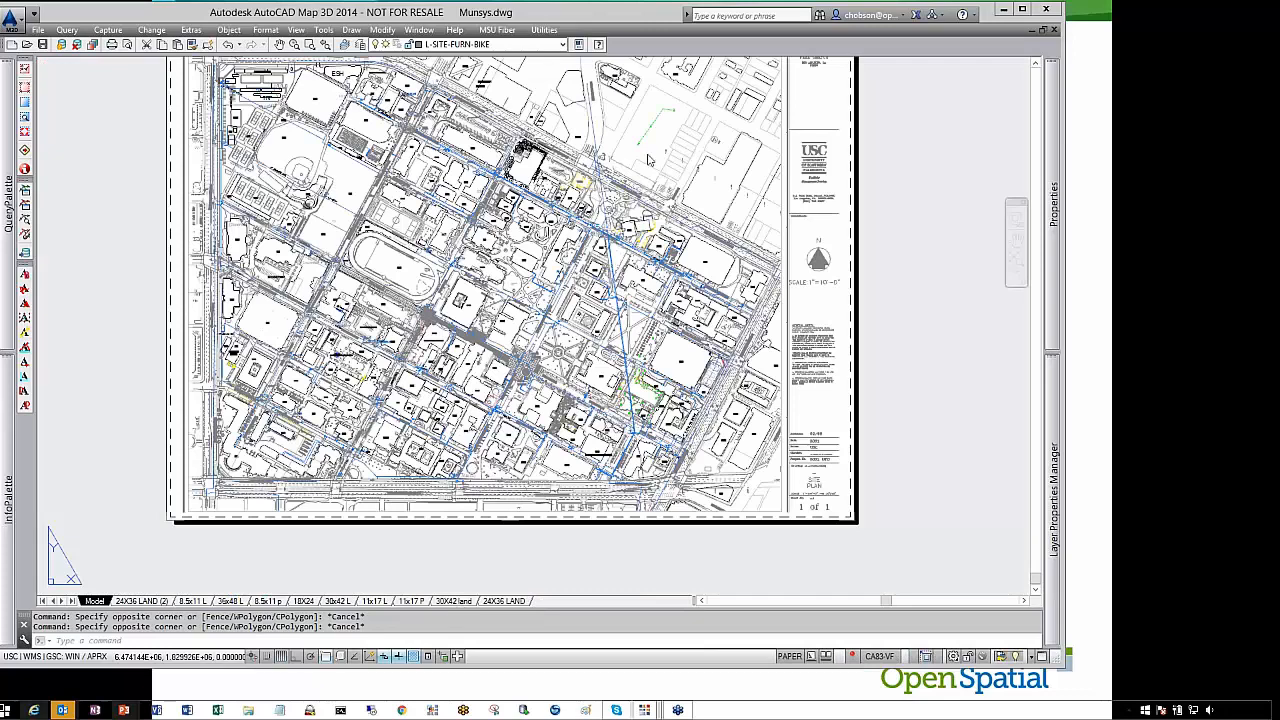
scroll(647, 112, "up", 6)
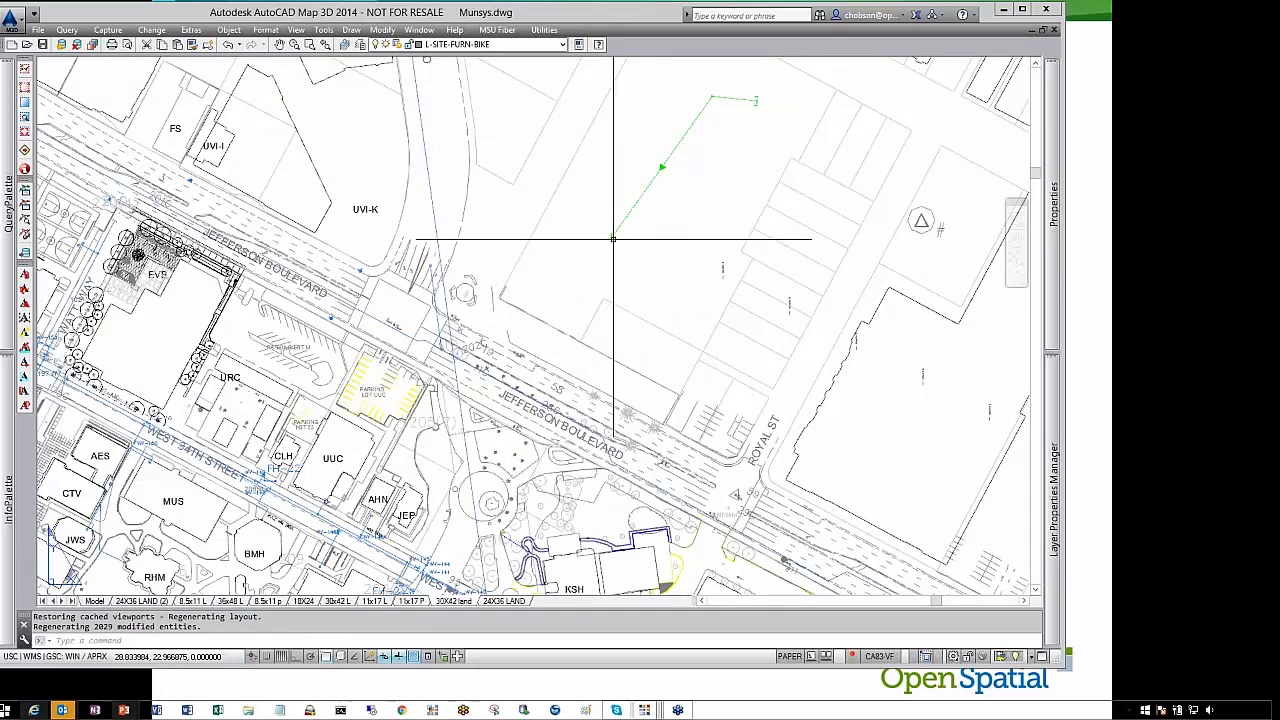
scroll(613, 241, "down", 3)
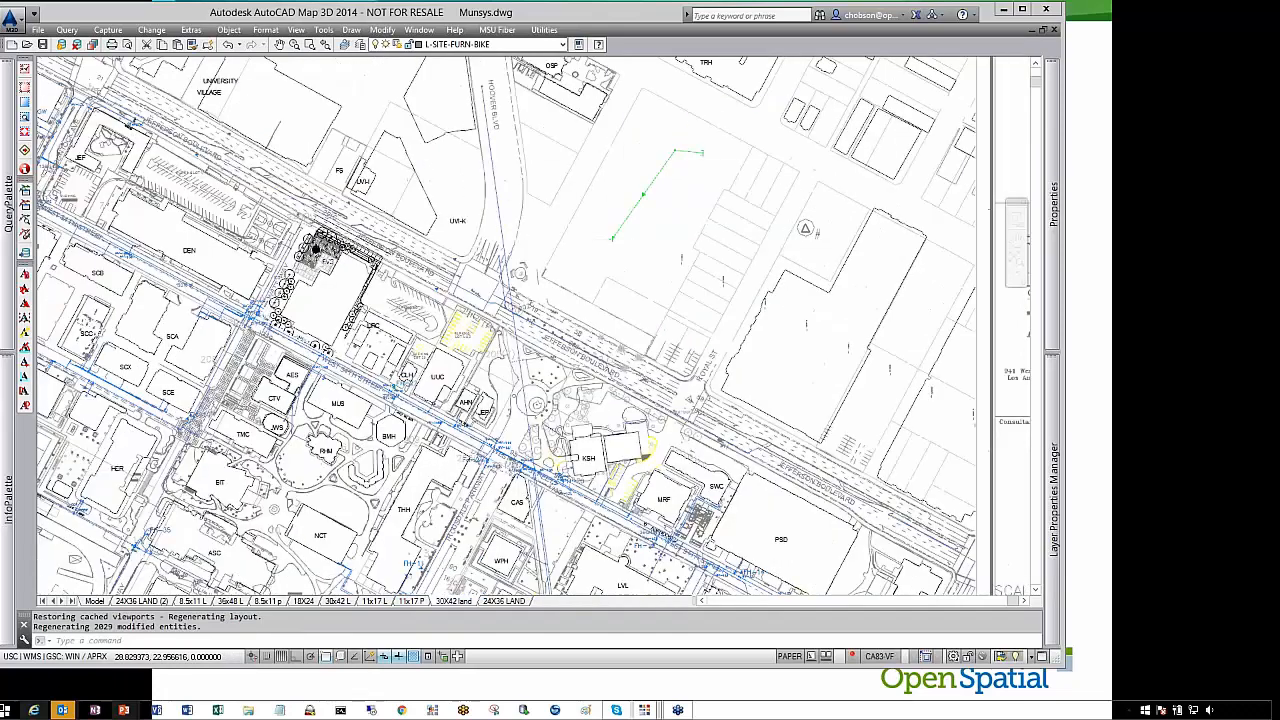
scroll(613, 241, "up", 3)
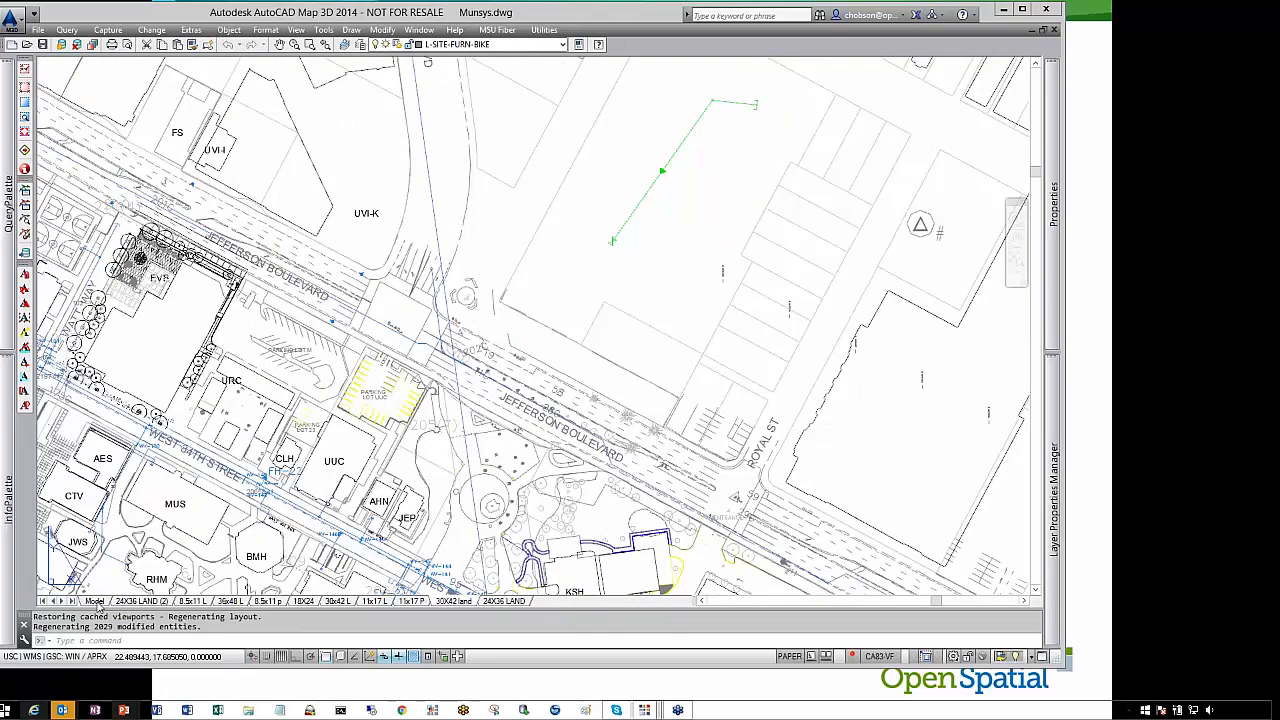
left_click(95, 601)
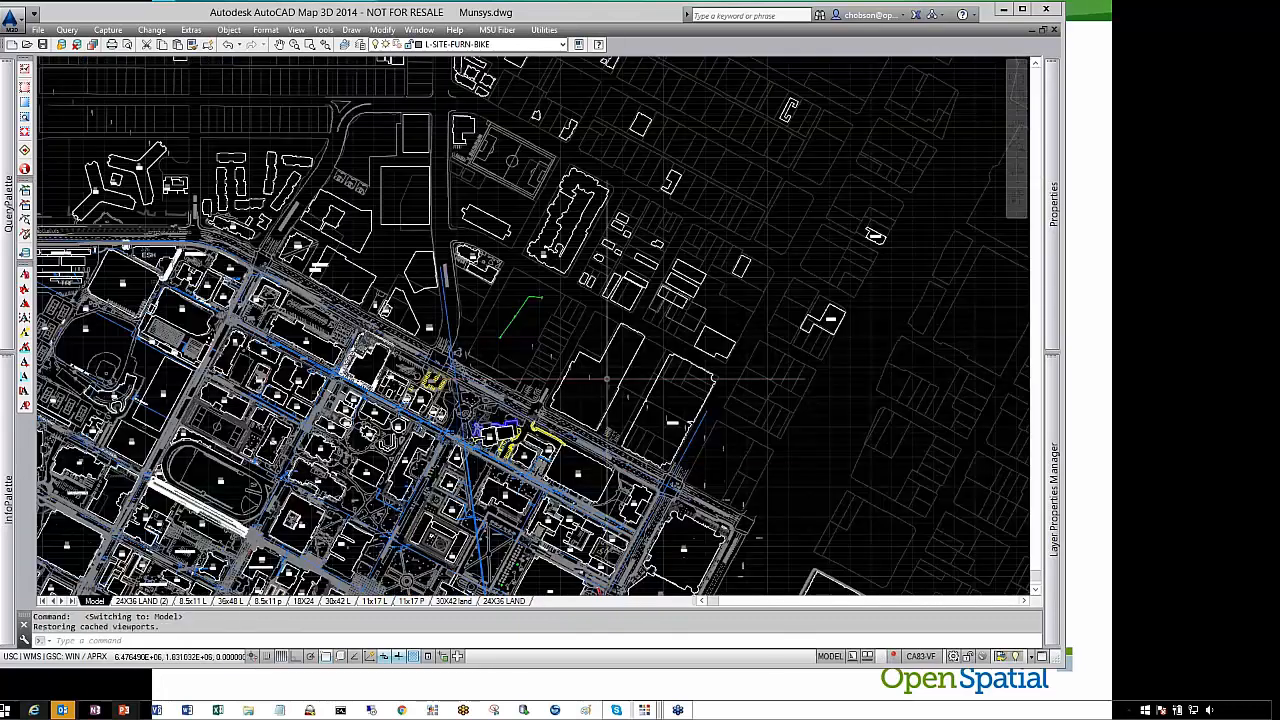
mouse_move(1053, 218)
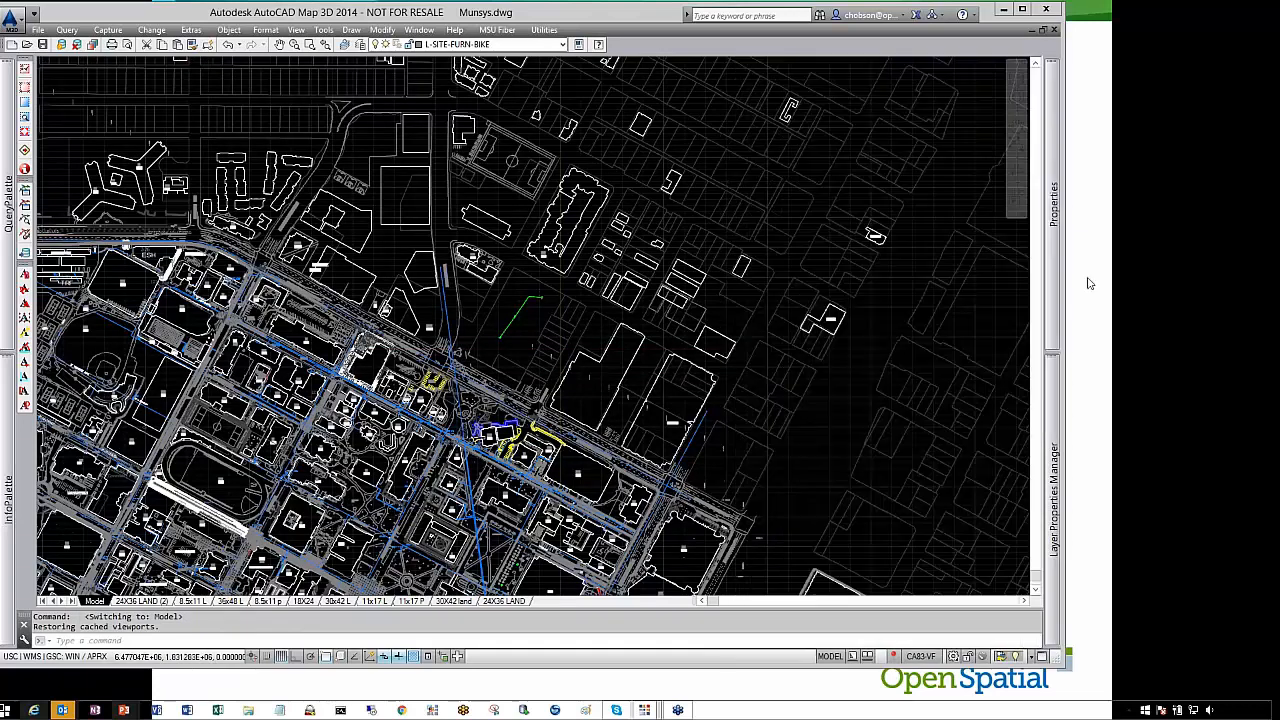
left_click(1090, 283)
left_click(1071, 290)
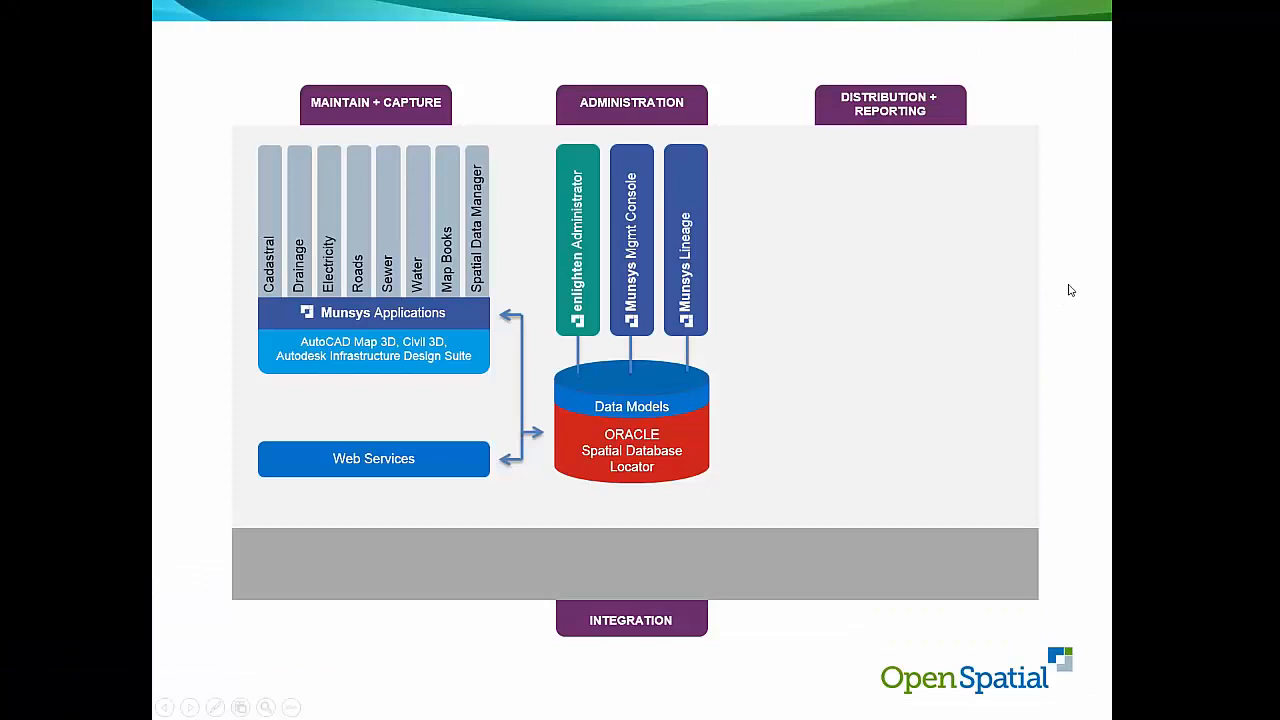
left_click(323, 650)
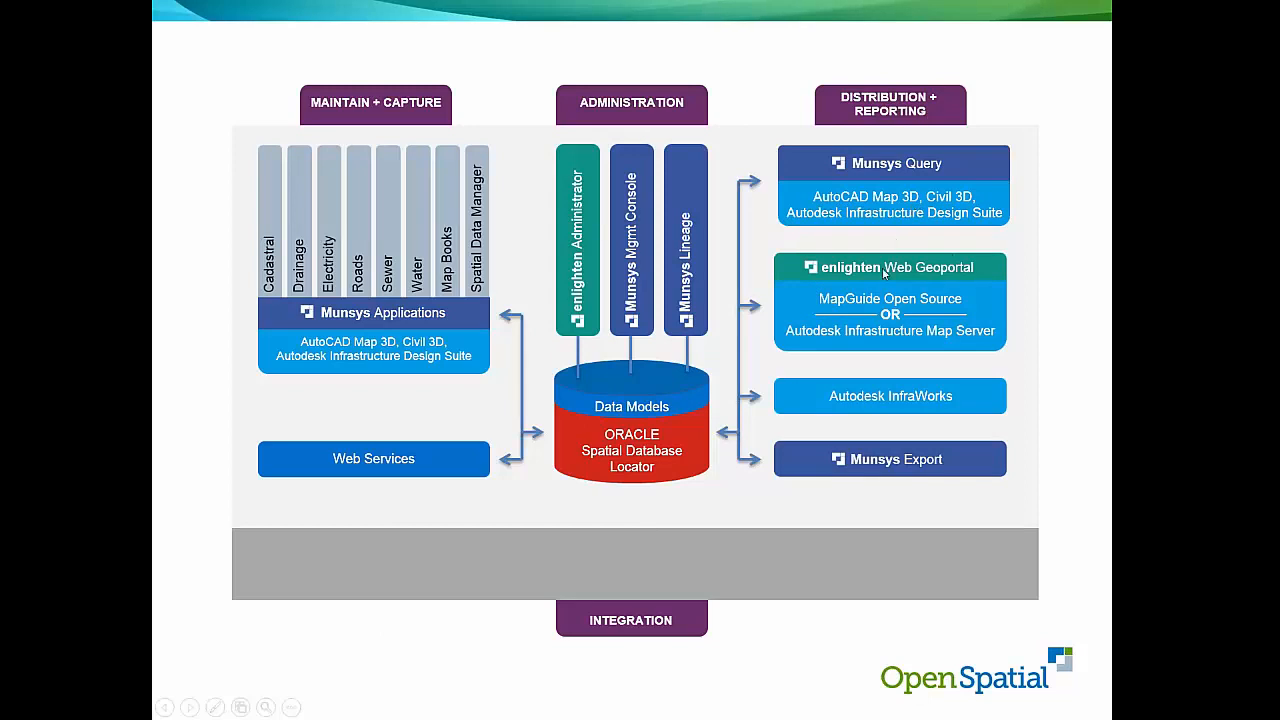
left_click(948, 332)
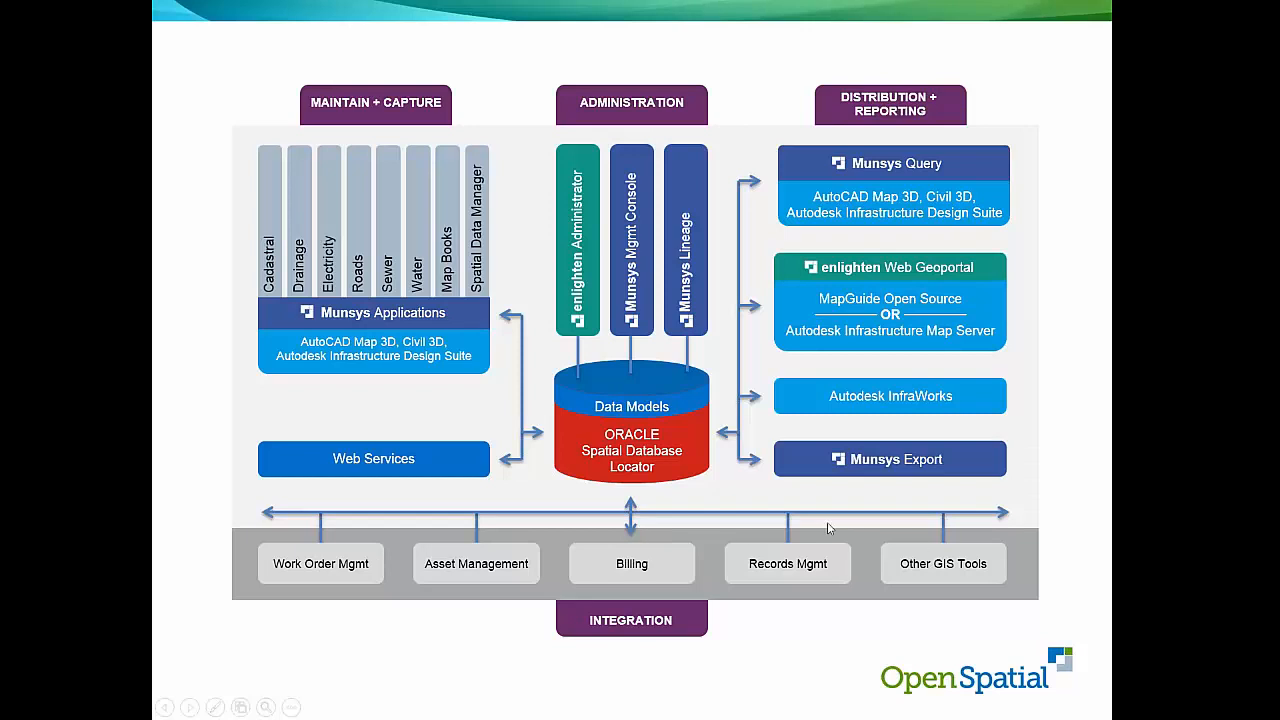
left_click(752, 505)
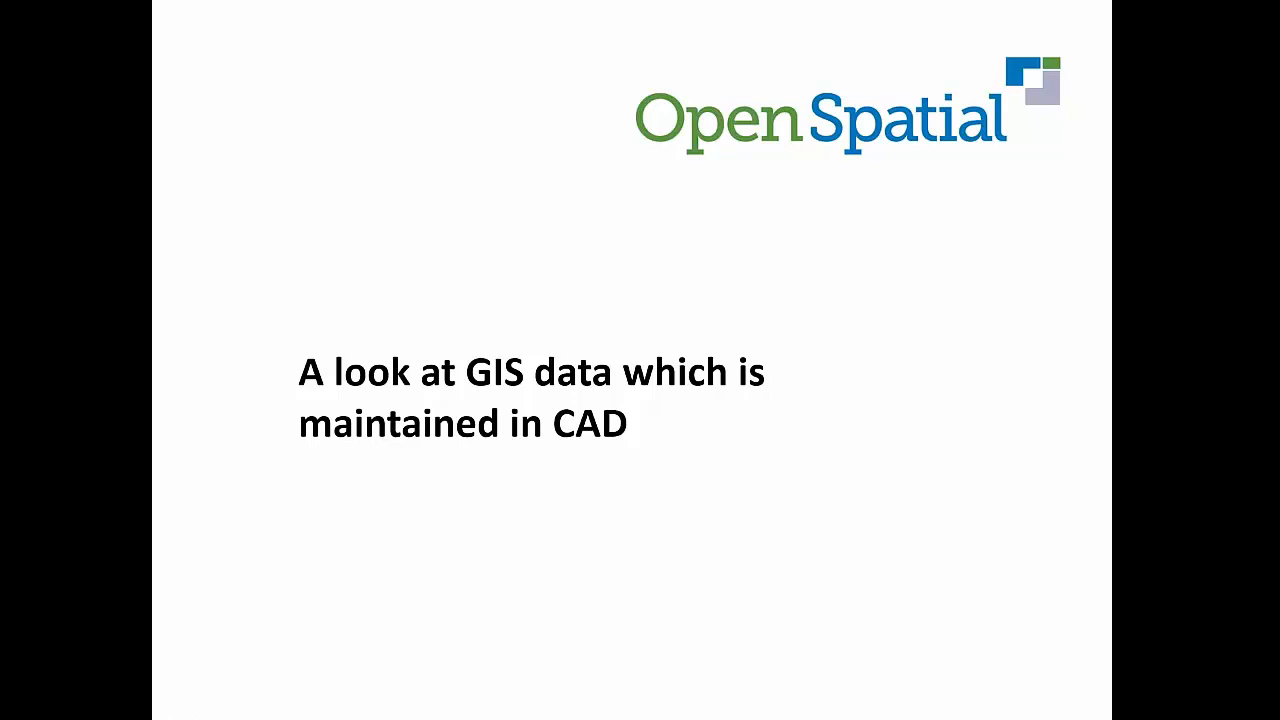
key("Right")
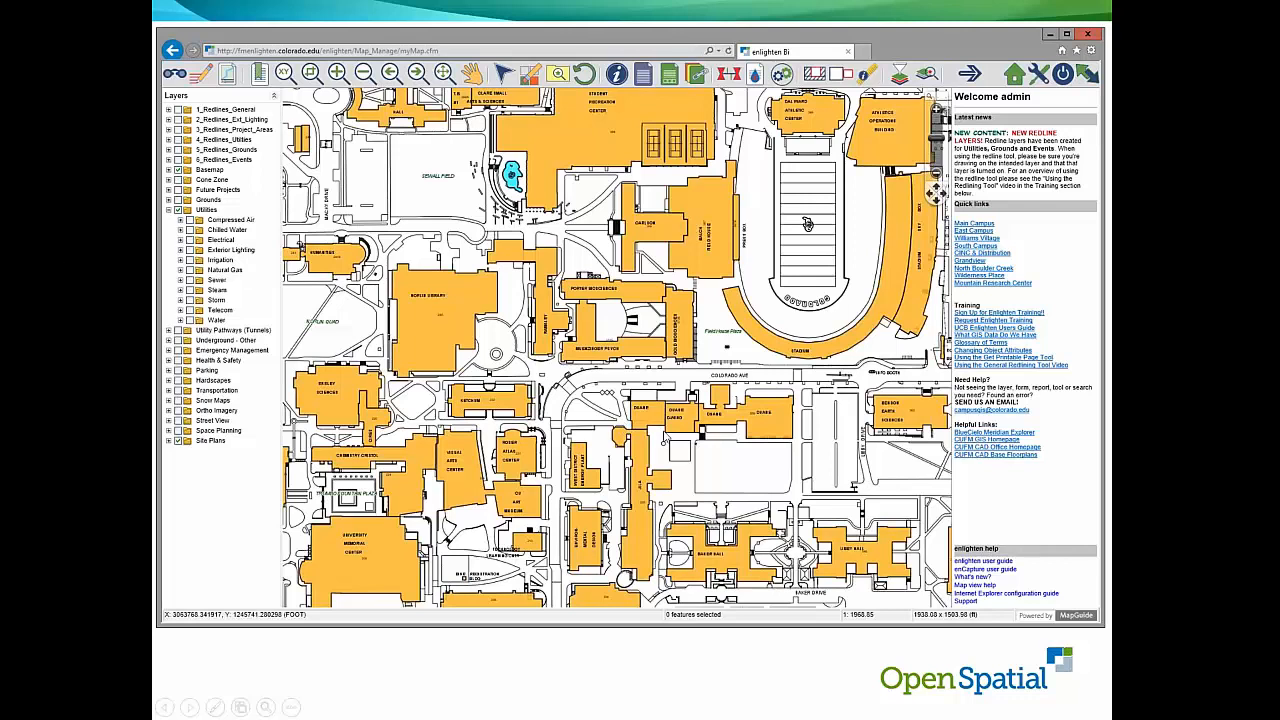
left_click(650, 436)
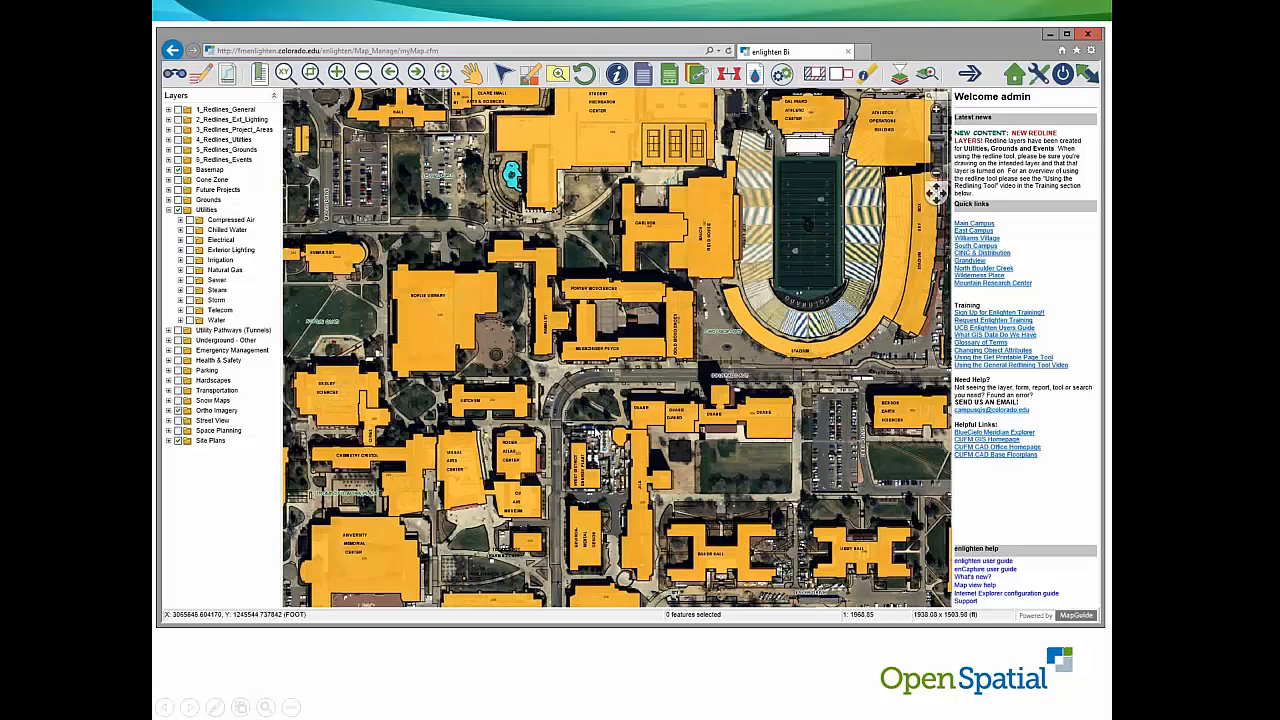
left_click(597, 466)
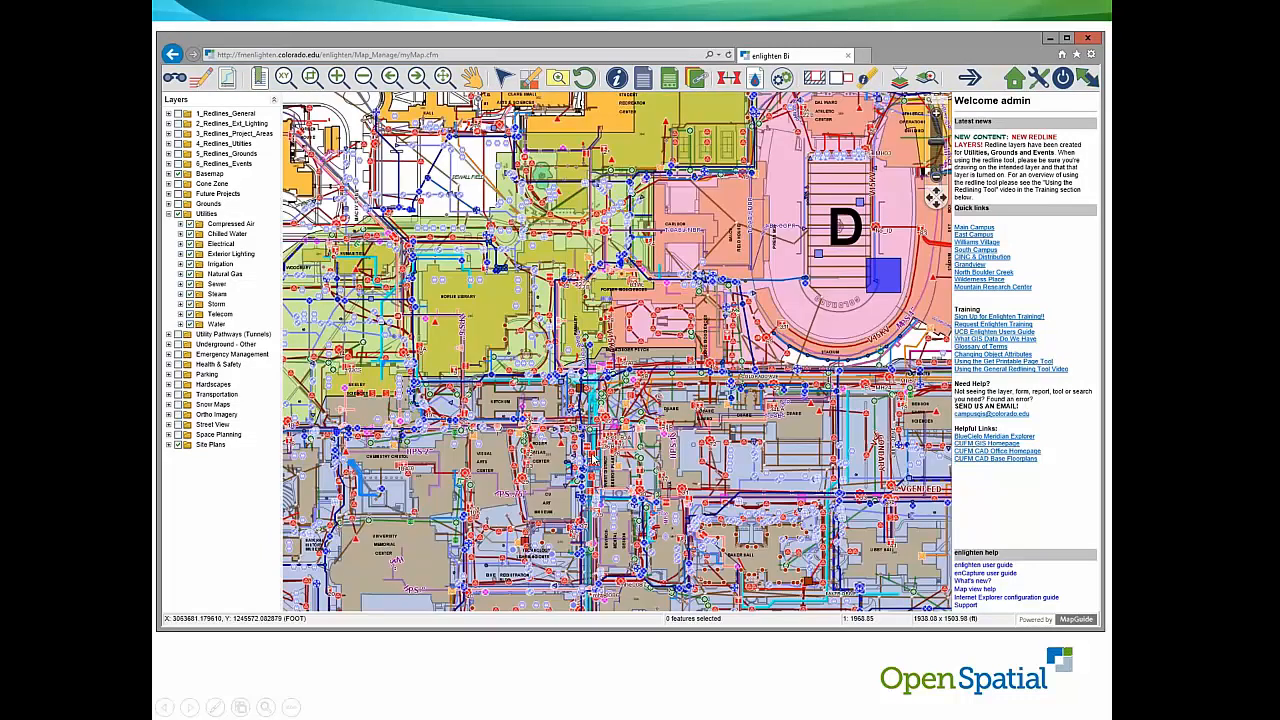
left_click(689, 449)
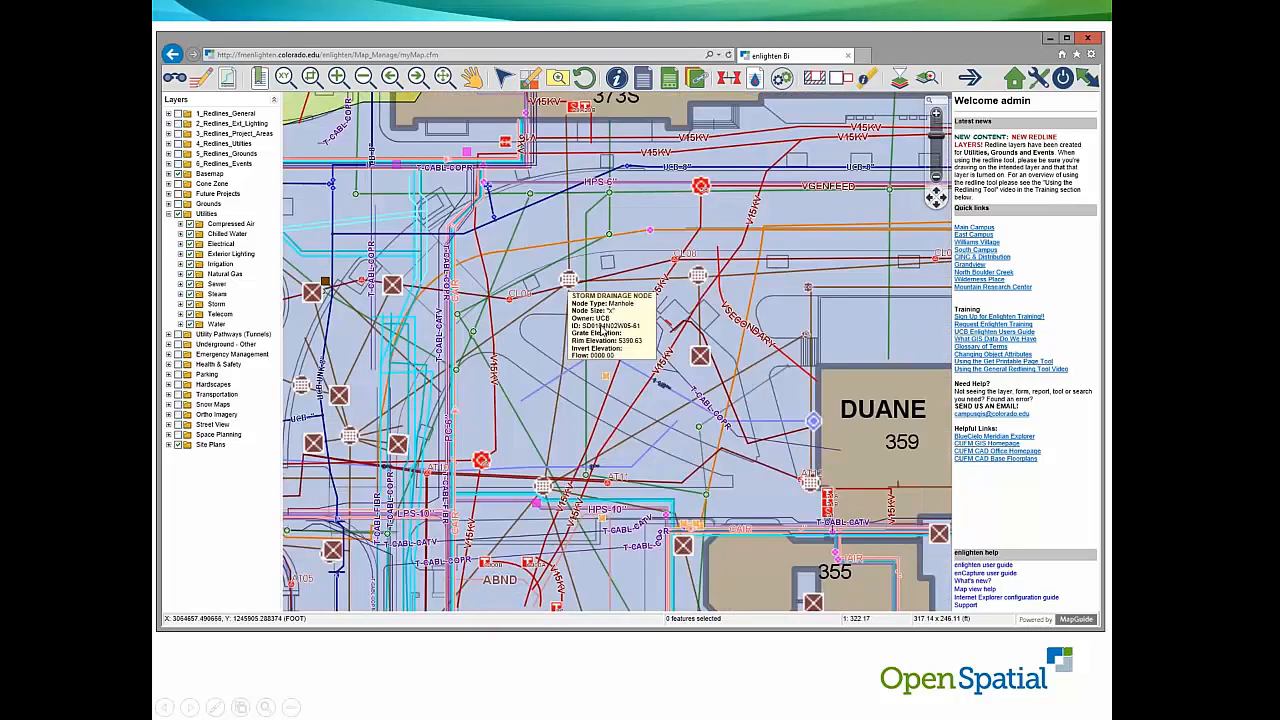
left_click(606, 428)
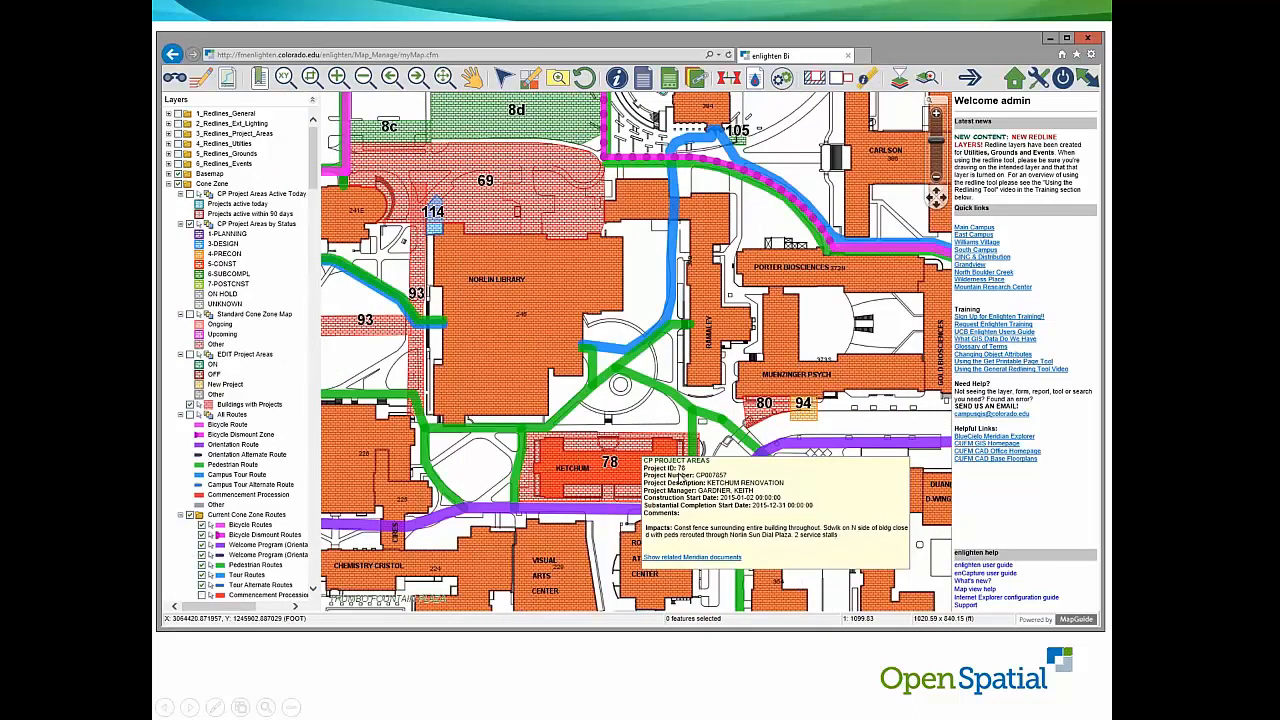
left_click(689, 473)
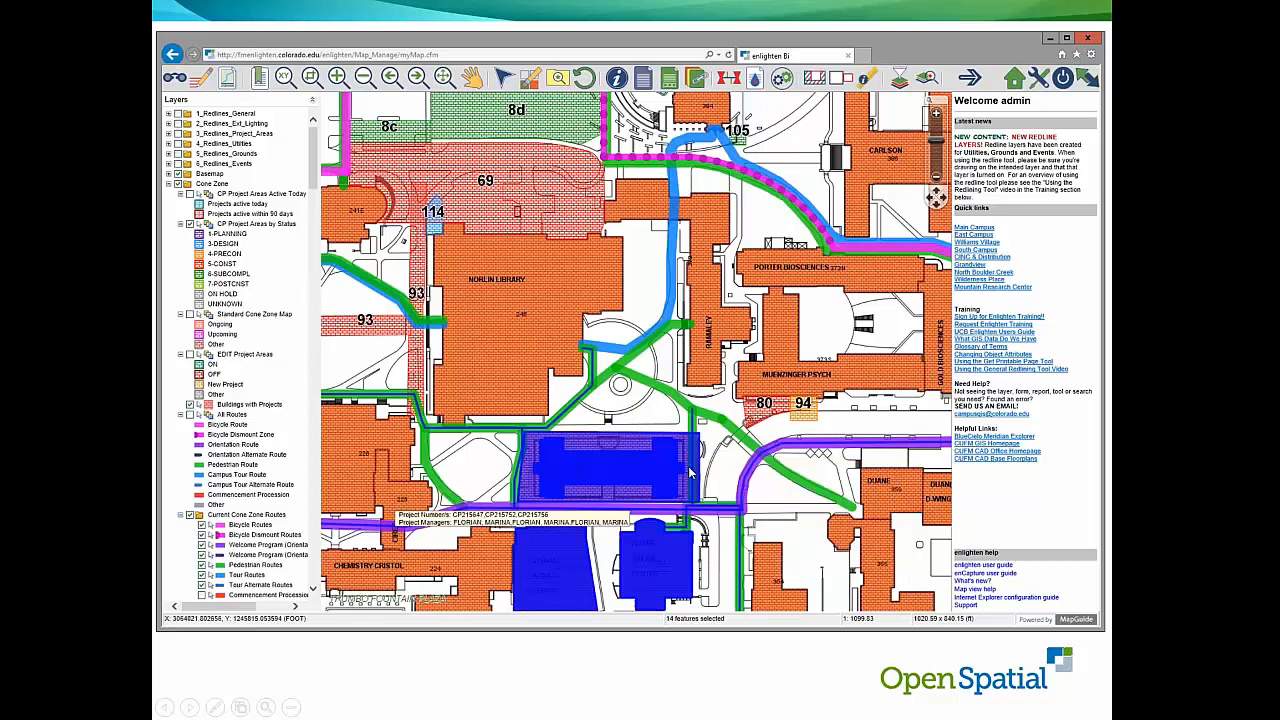
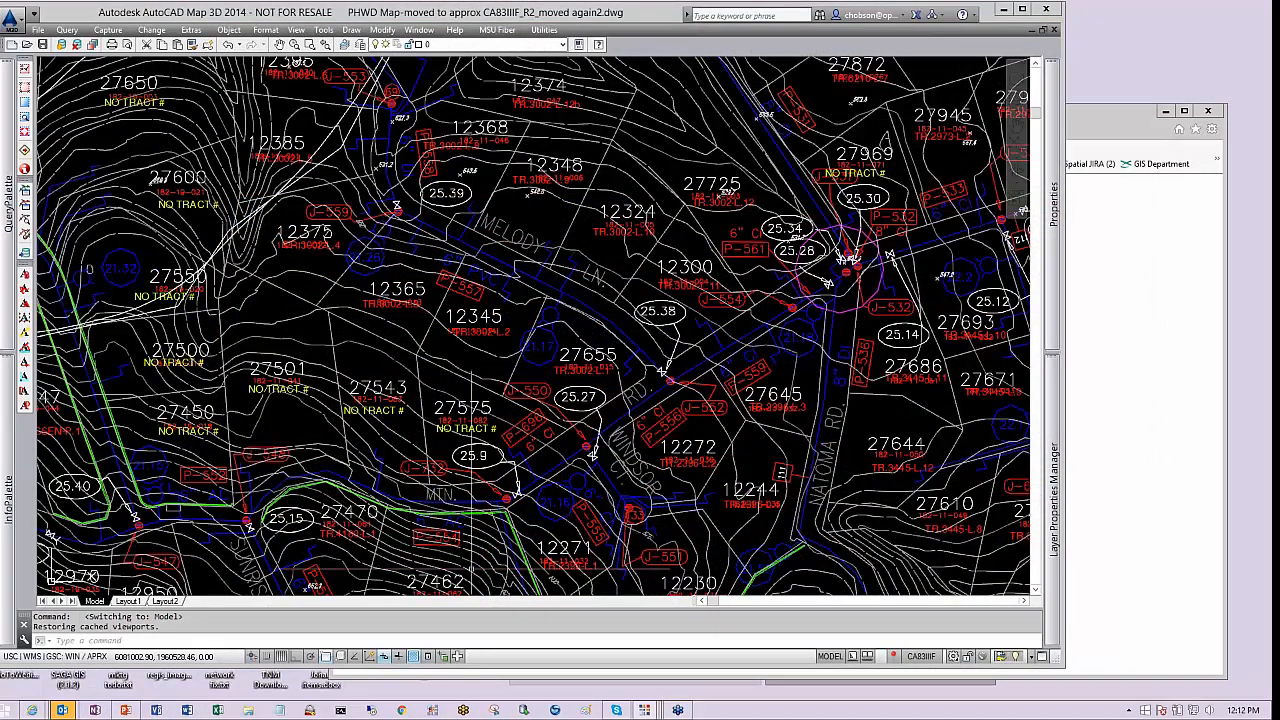
Bring the browser forward, go to the home page, and open the enlighten PHWD site from the enlighten favorites folder
left_click(1106, 140)
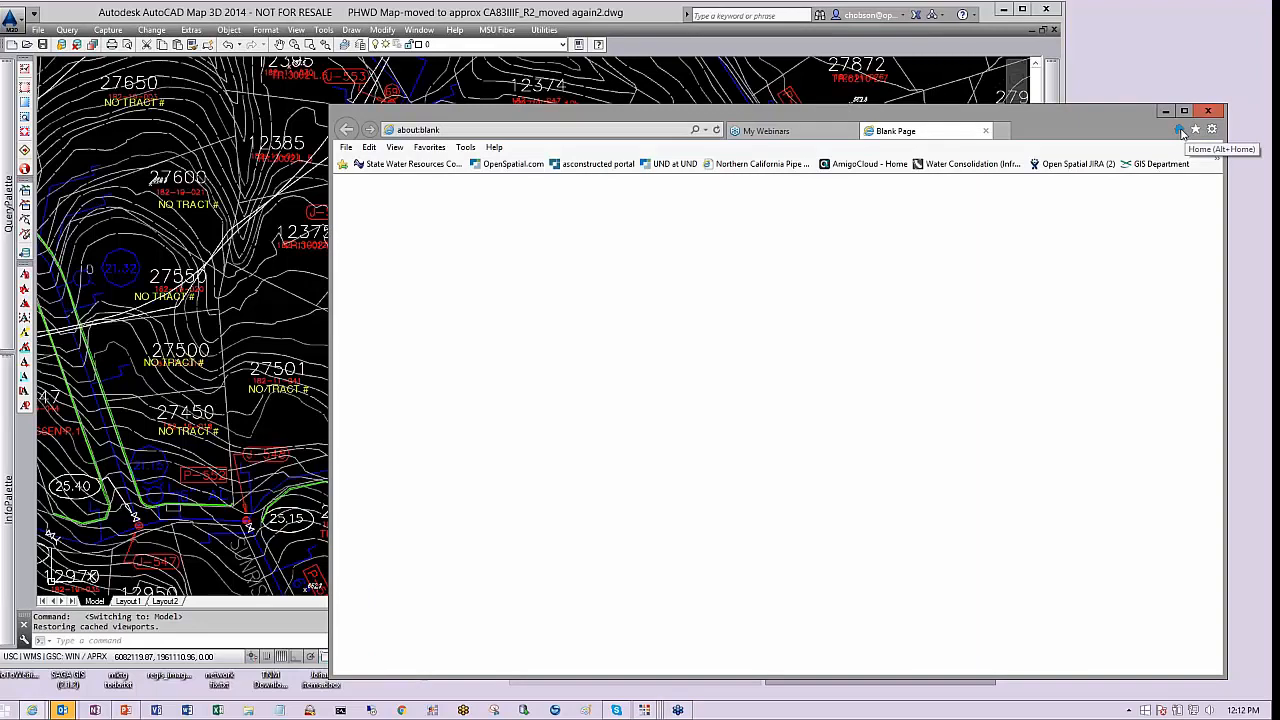
left_click(1180, 131)
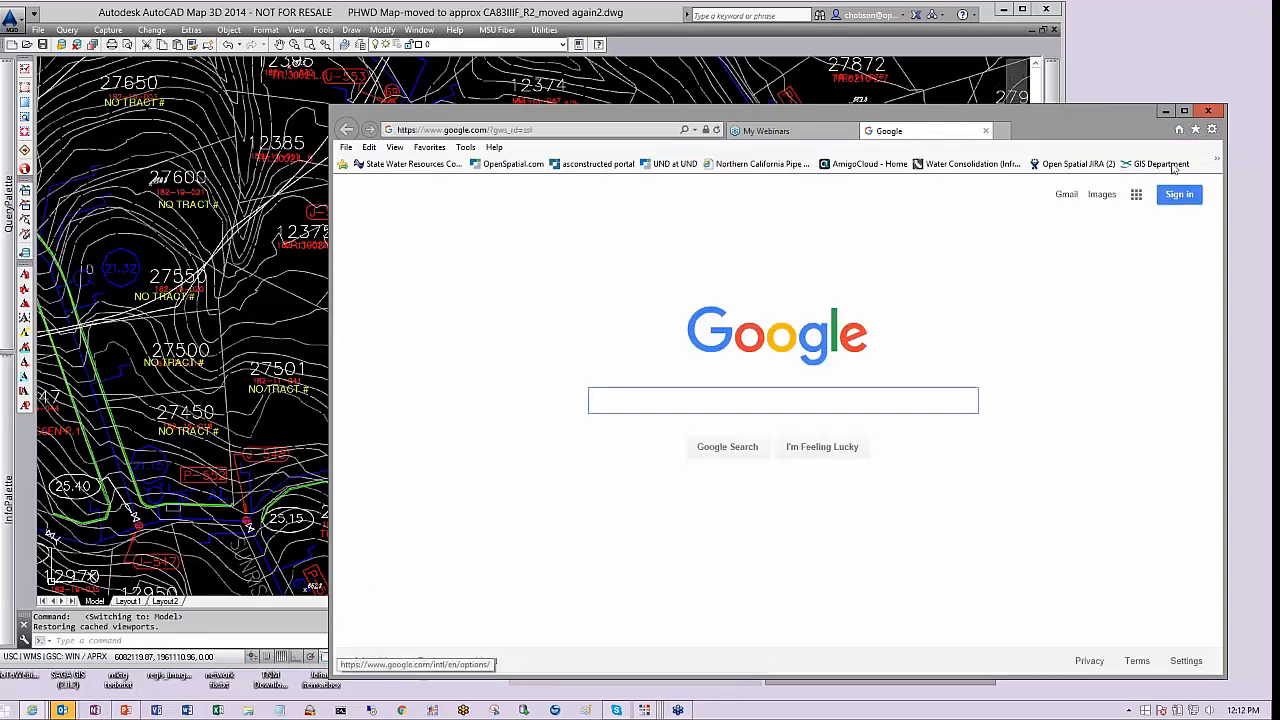
left_click(1195, 130)
left_click(965, 206)
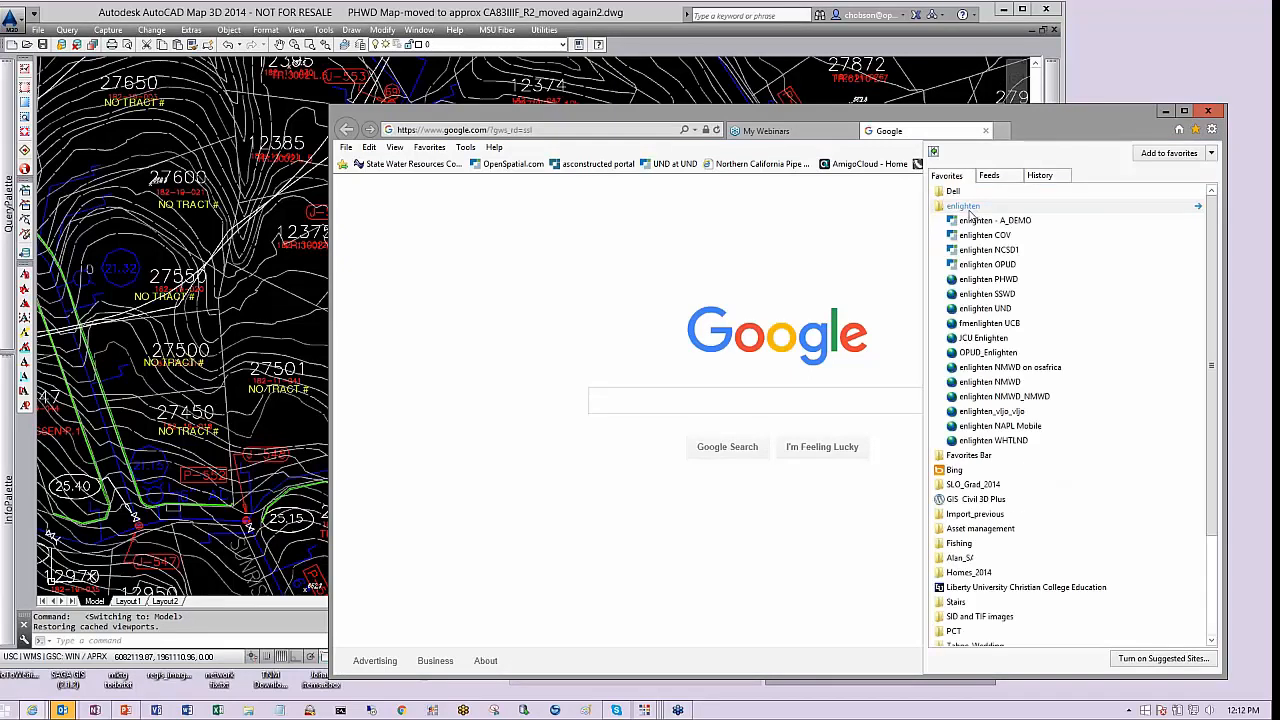
left_click(988, 279)
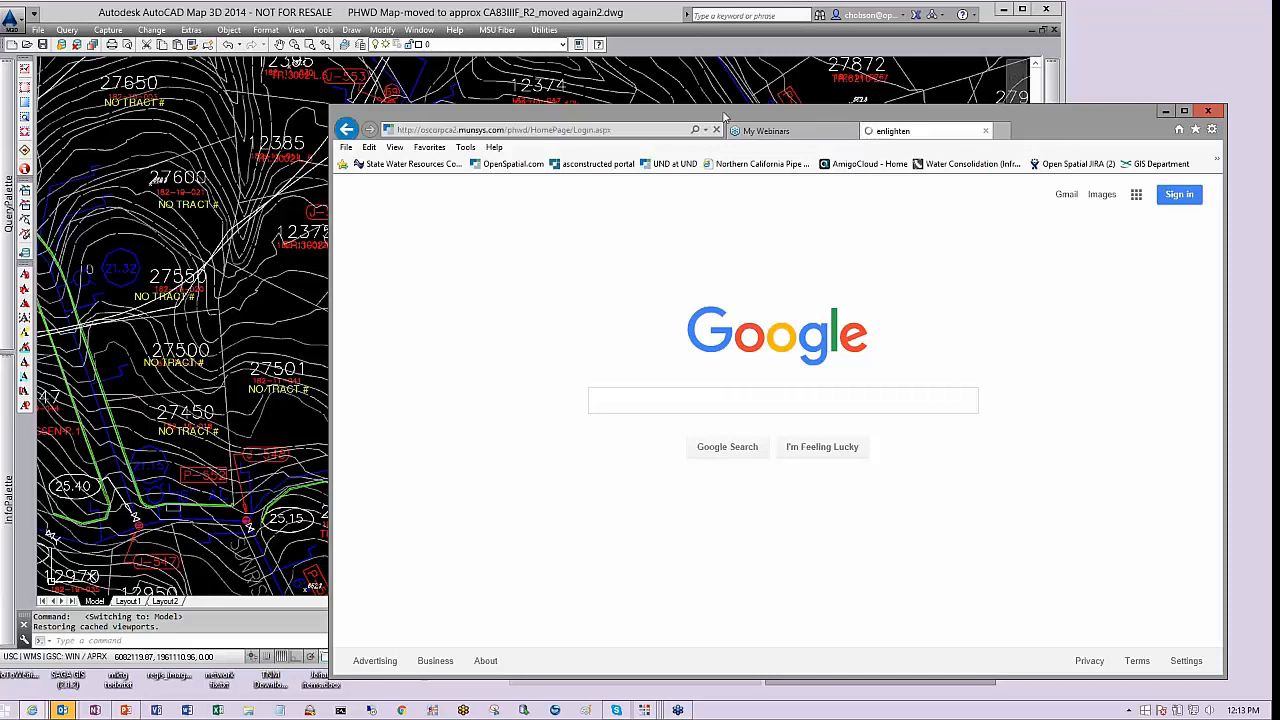
Reposition the browser window and hide the Favorites bar
left_click_drag(725, 117, 660, 86)
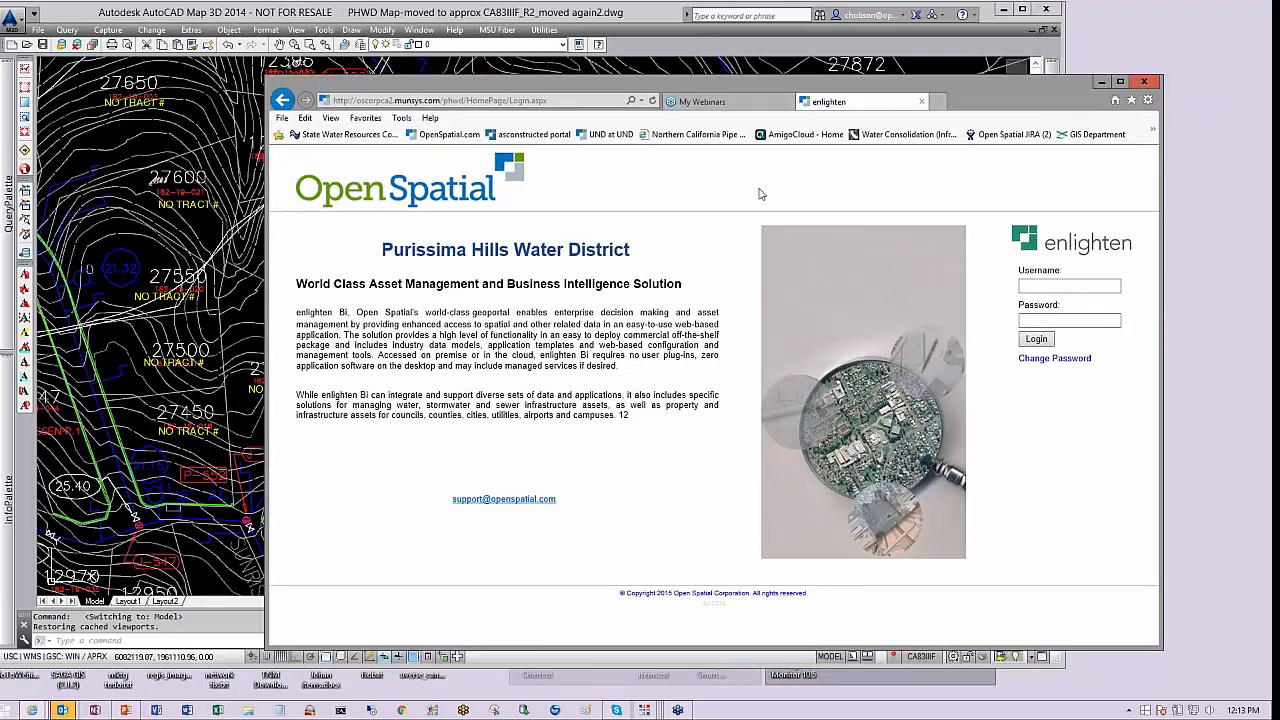
right_click(986, 94)
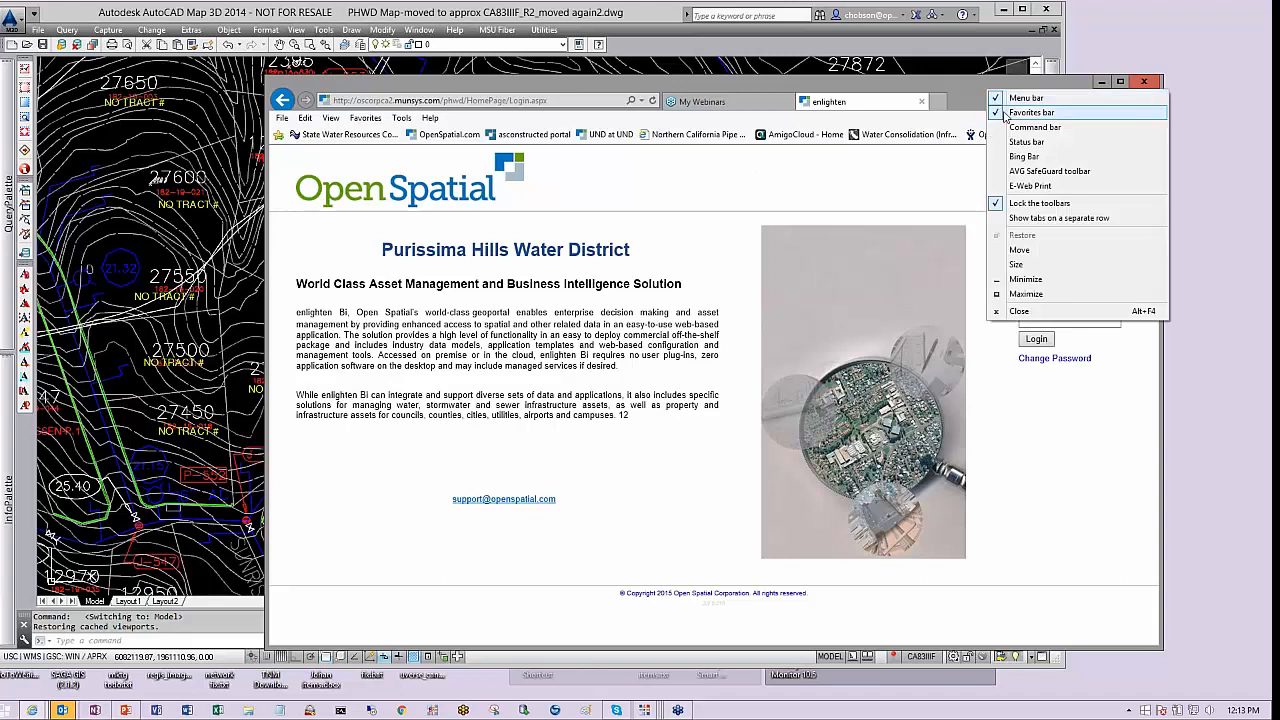
left_click(1030, 113)
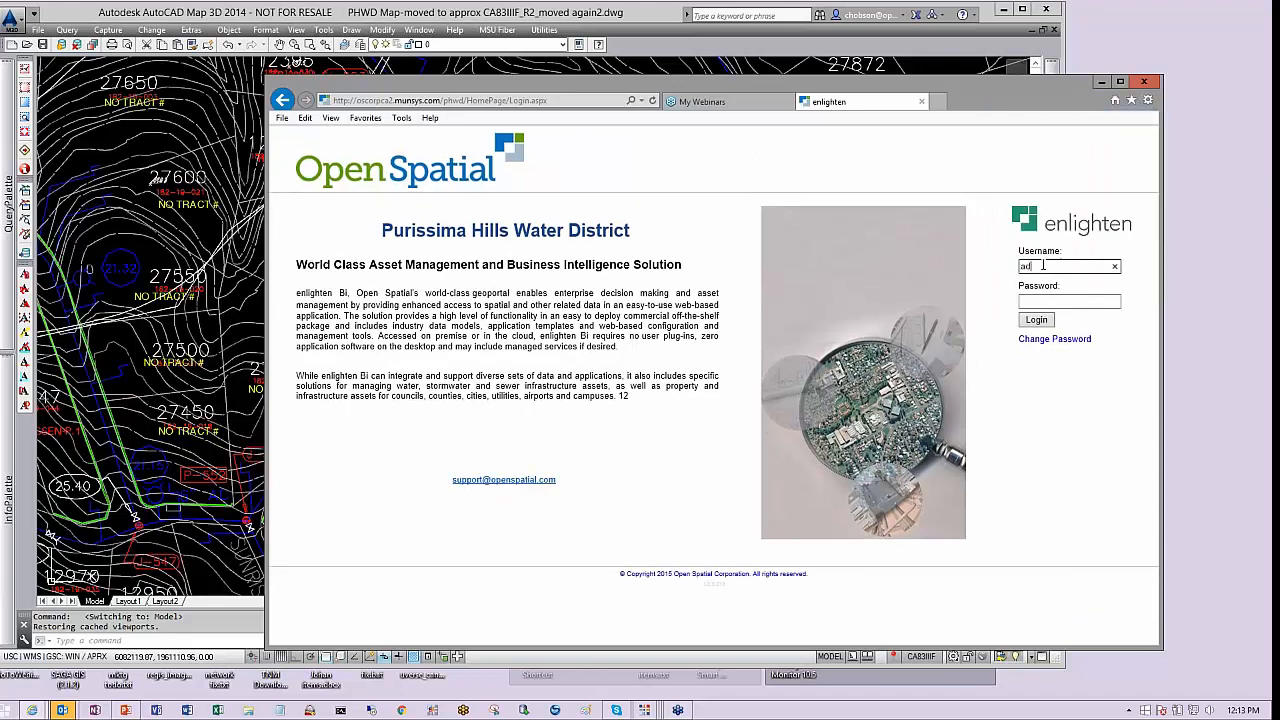
Enter the account password on the enlighten login page and log in
key("Tab")
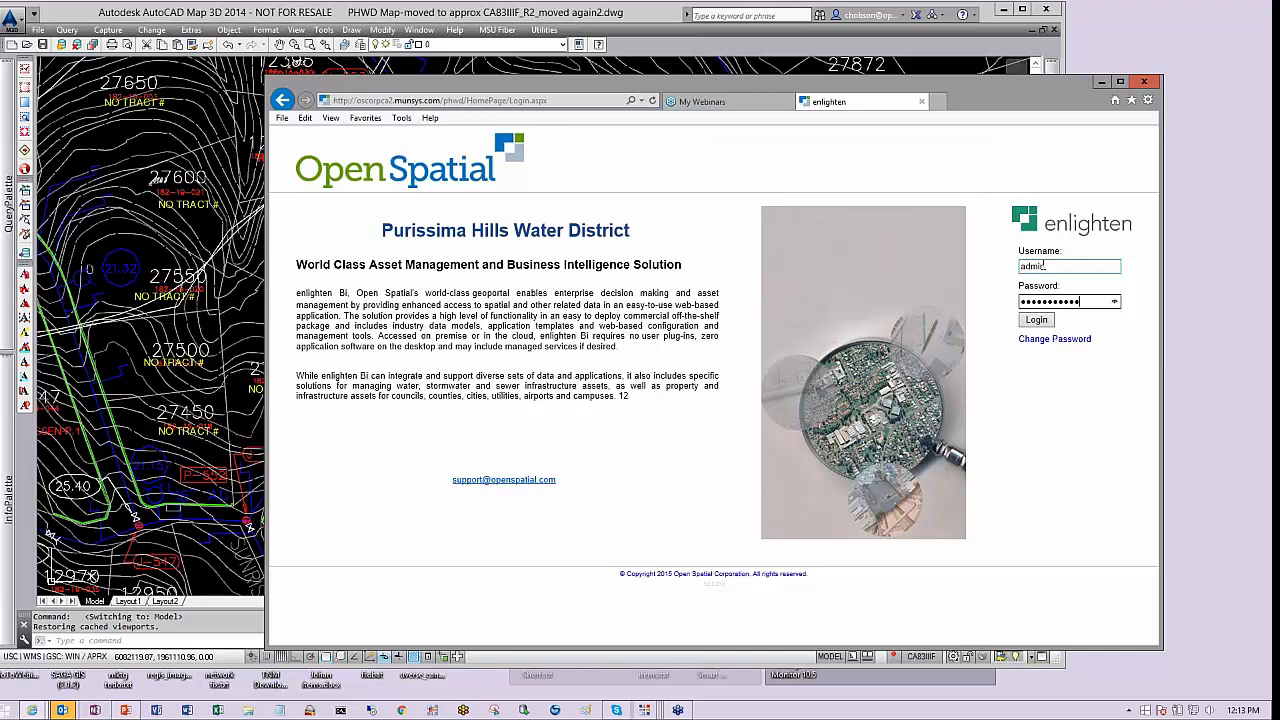
type("••••••••••••••")
key("Return")
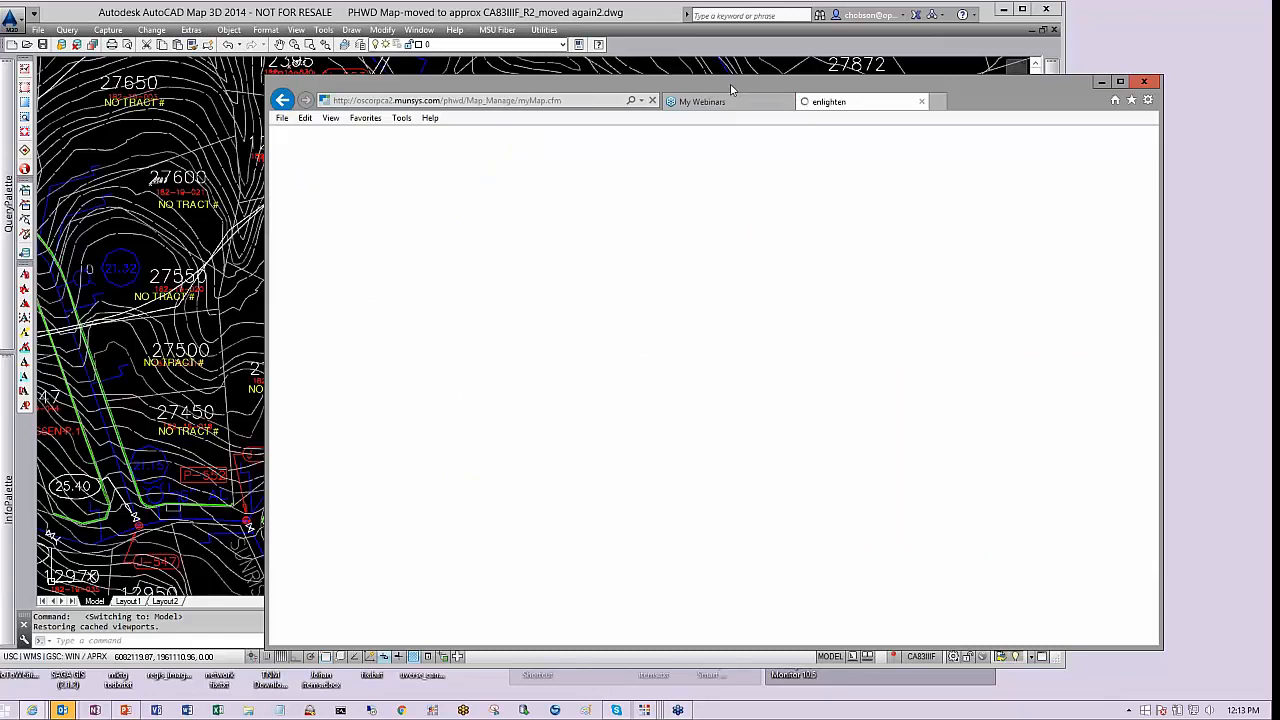
Enlarge the browser window and zoom into the central area of the water network with a zoom window
left_click_drag(732, 84, 595, 23)
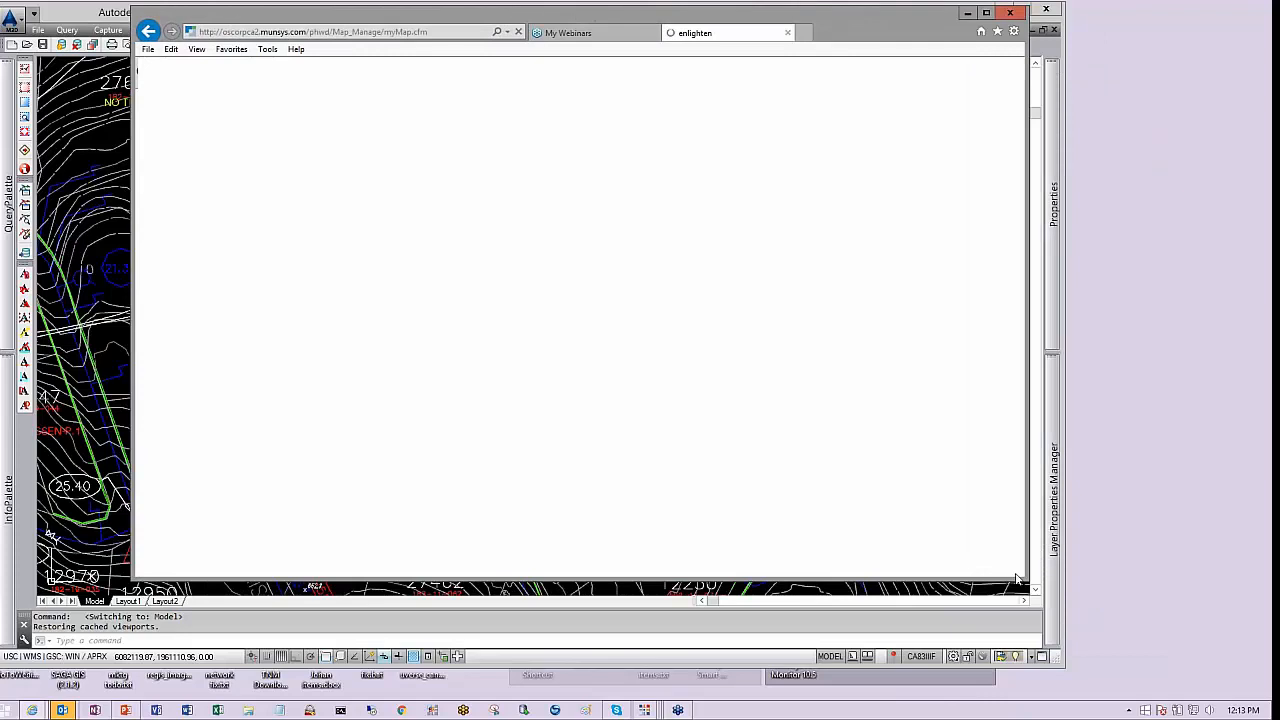
left_click_drag(1026, 578, 1108, 695)
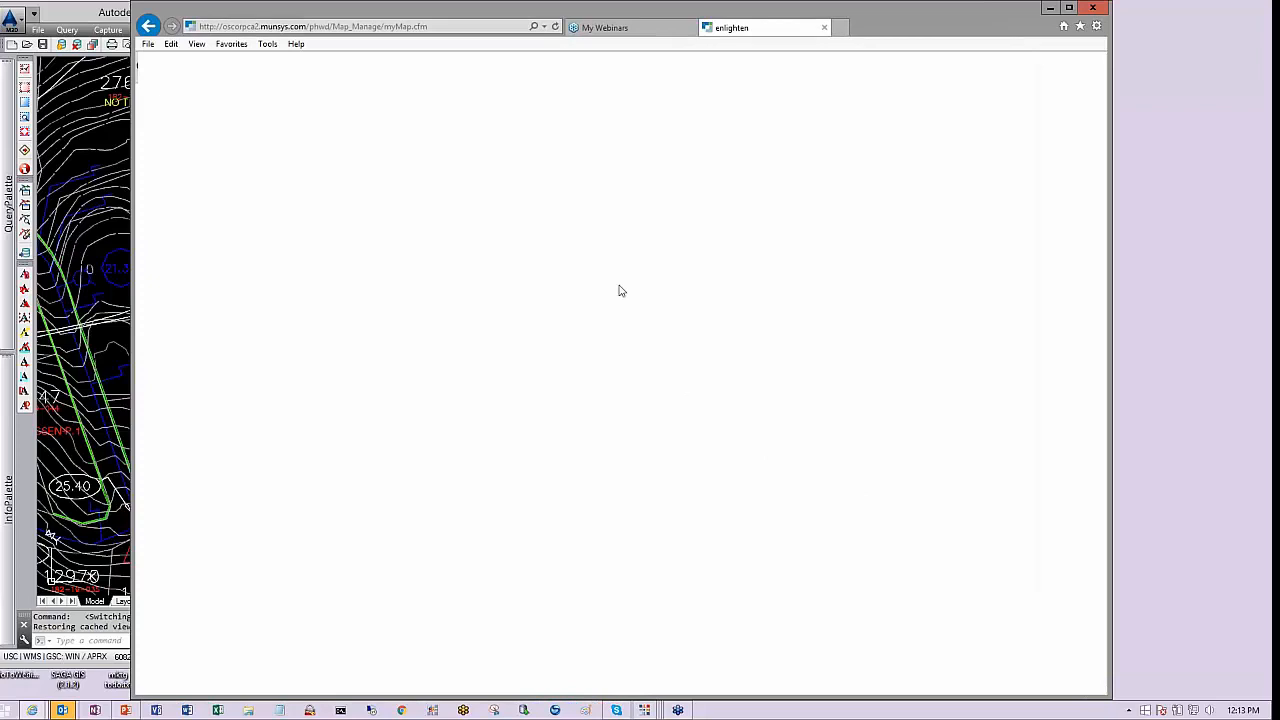
left_click(555, 28)
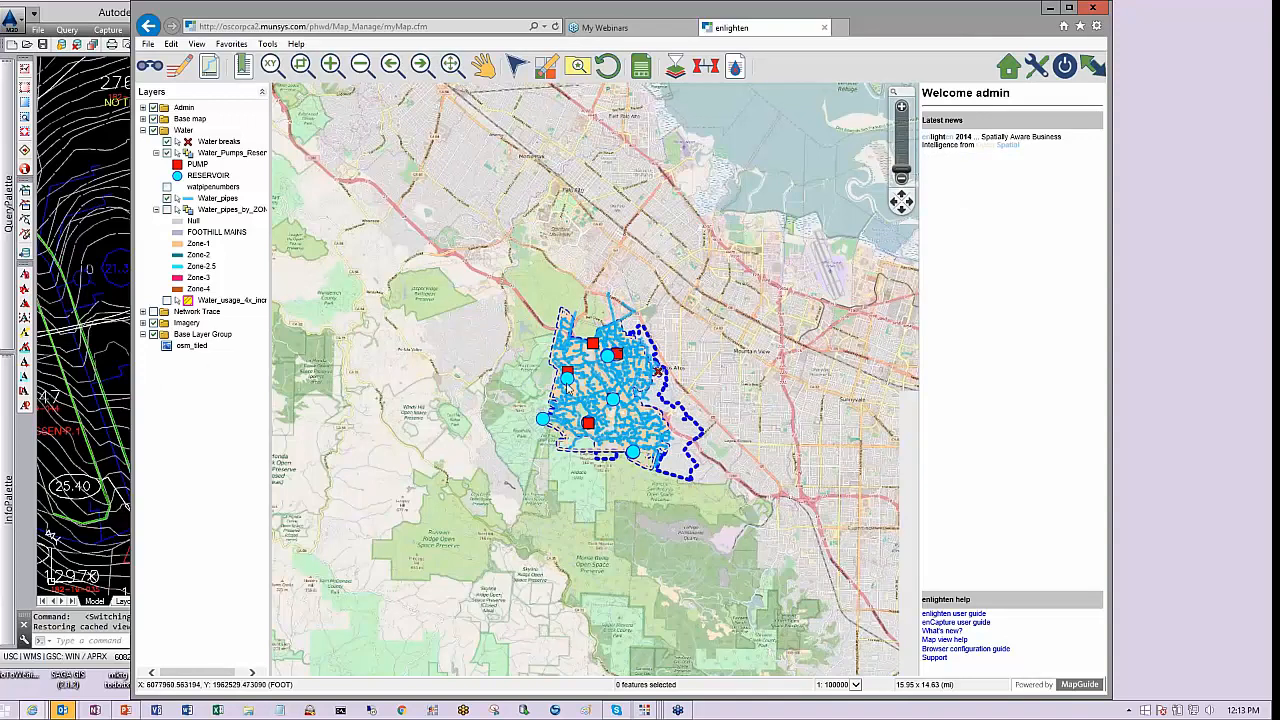
mouse_move(568, 388)
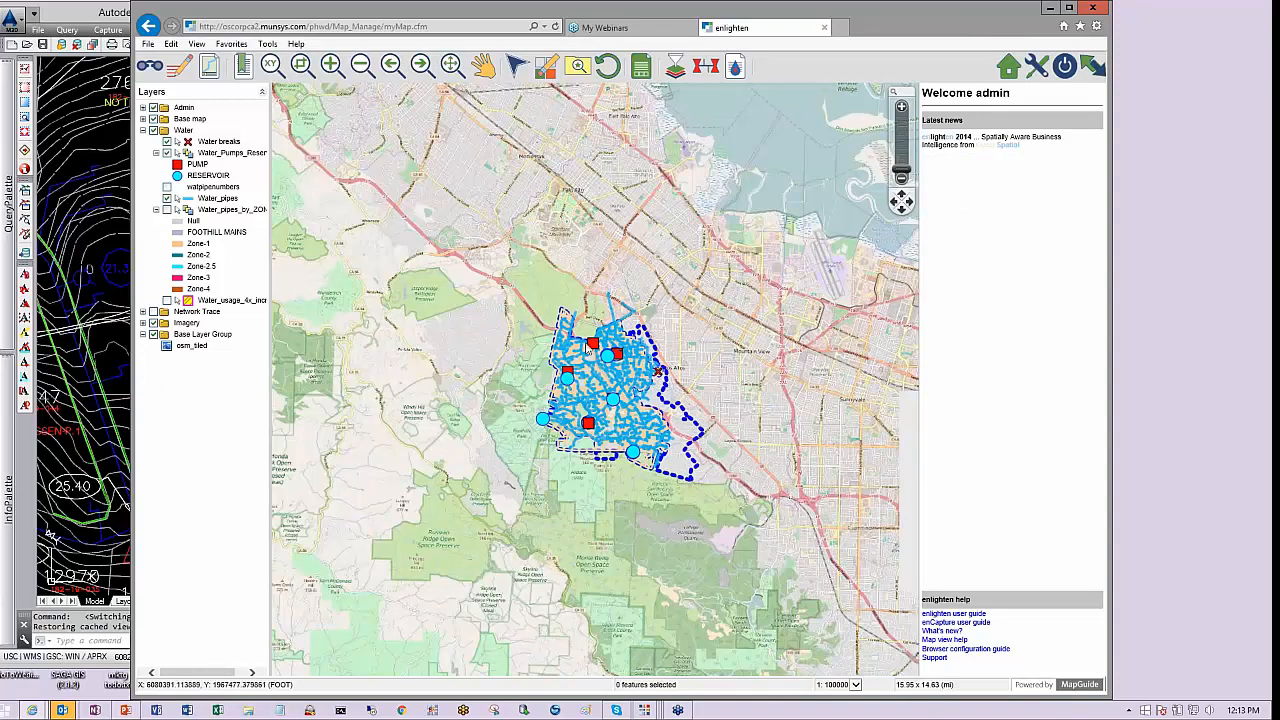
left_click(301, 63)
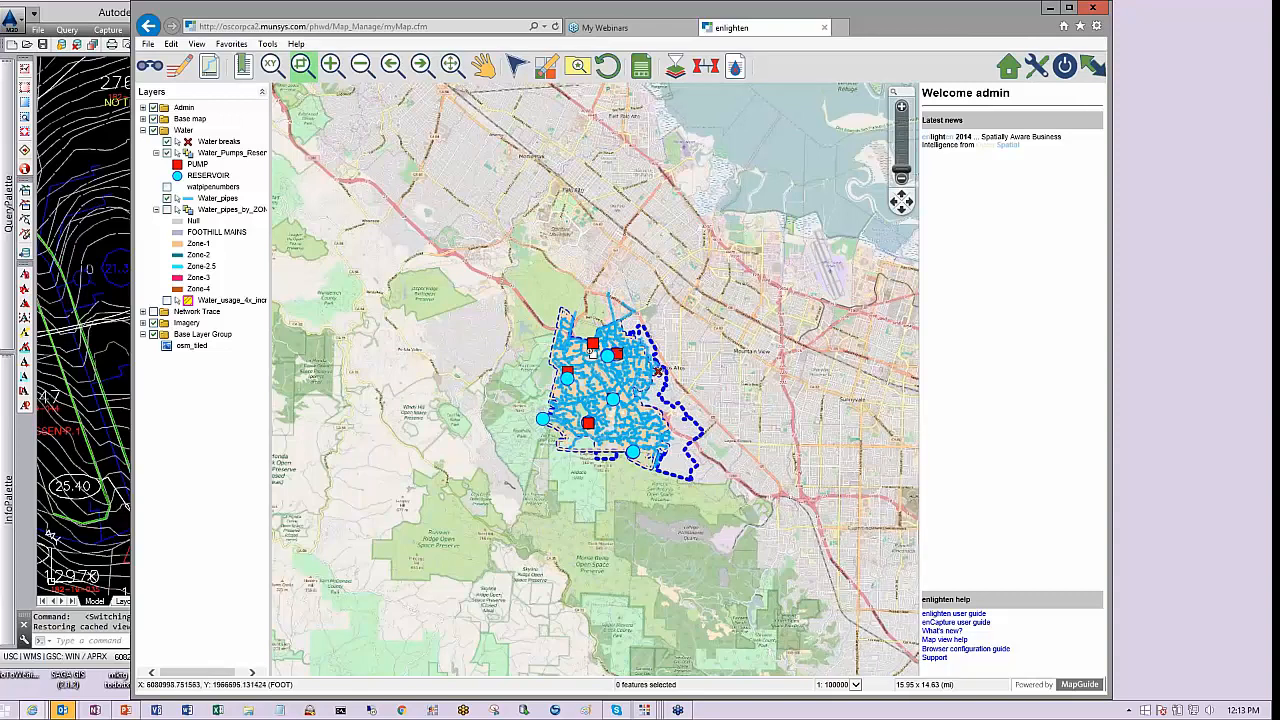
left_click_drag(602, 343, 632, 367)
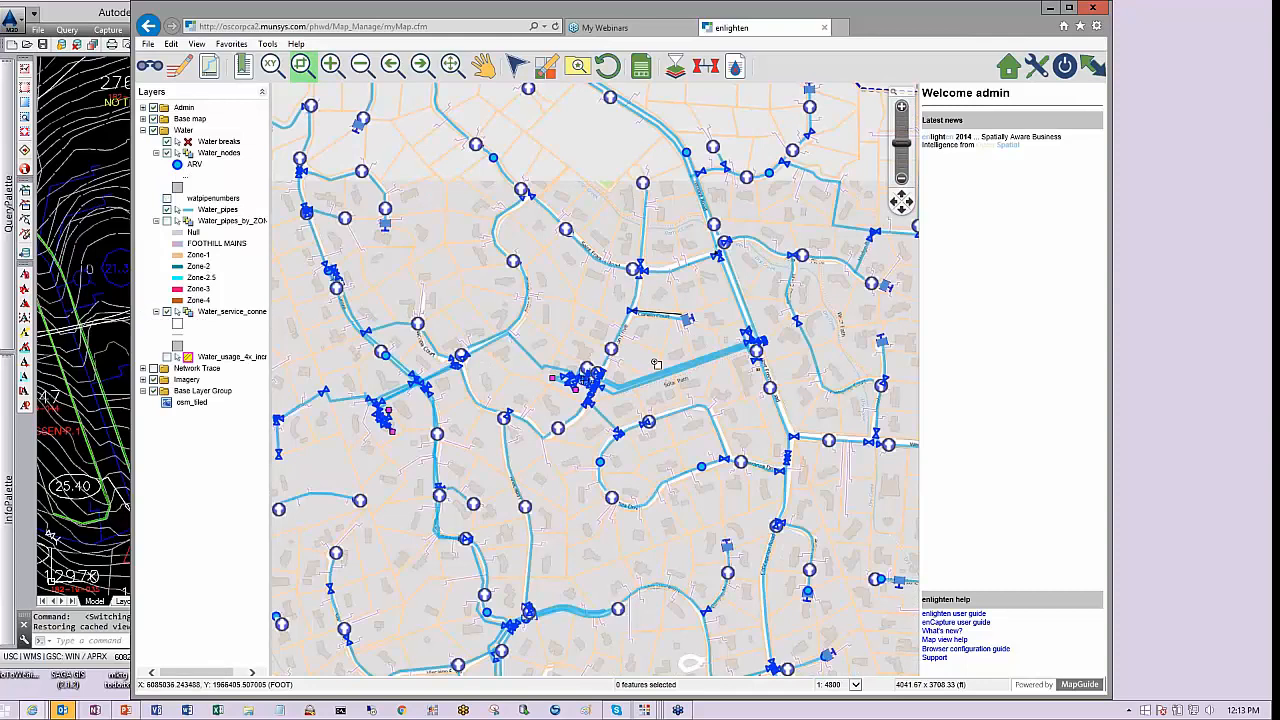
Switch on the Water_pipes_by_ZONE layer and briefly expand the Imagery layer group
mouse_move(626, 326)
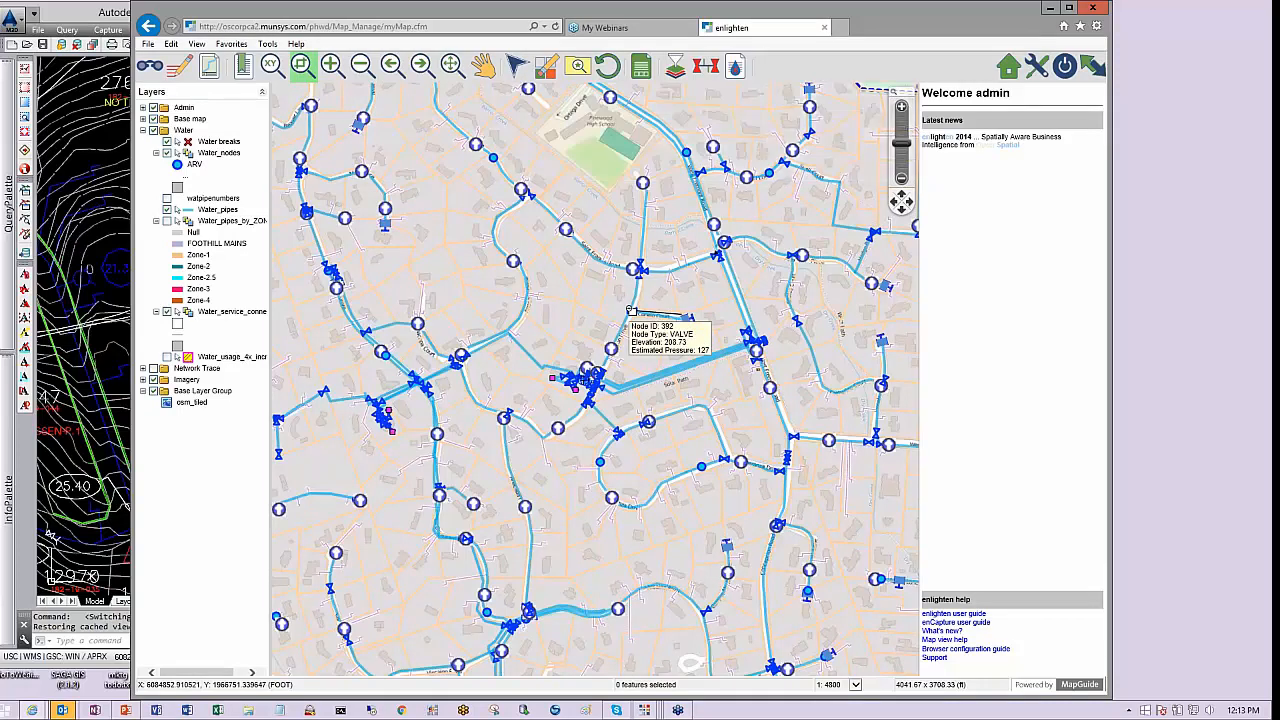
left_click(167, 220)
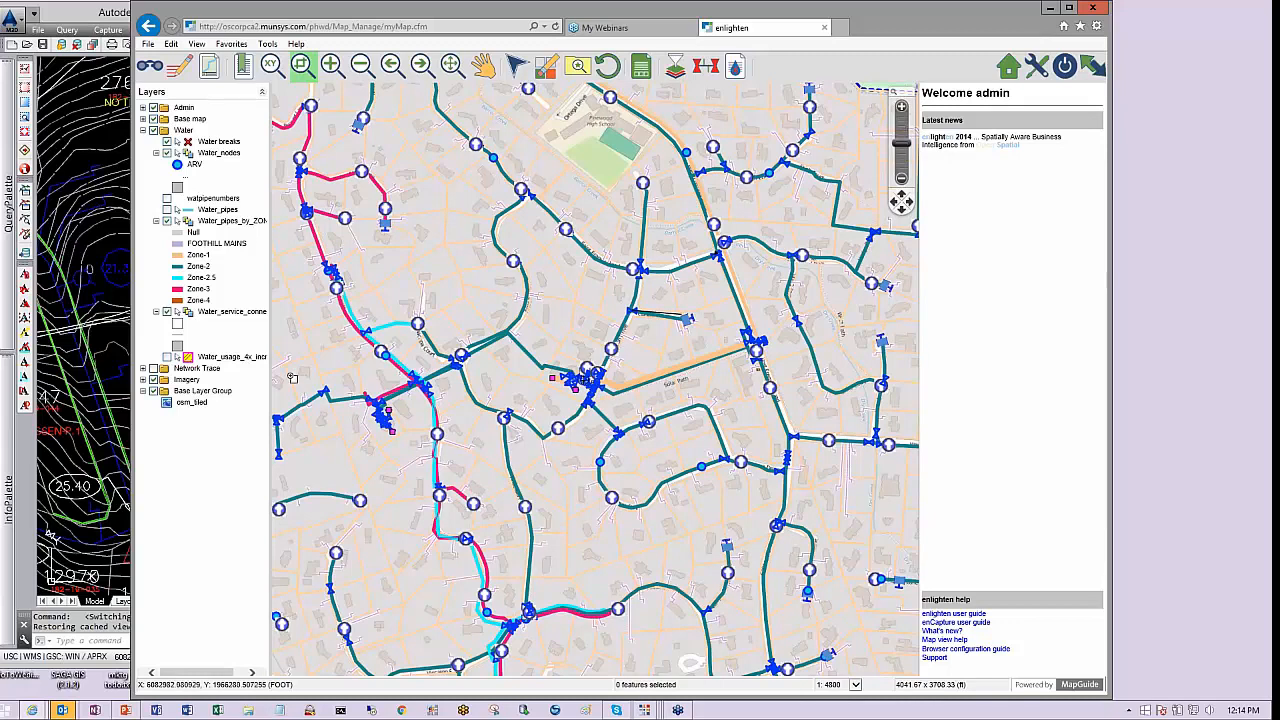
left_click(143, 381)
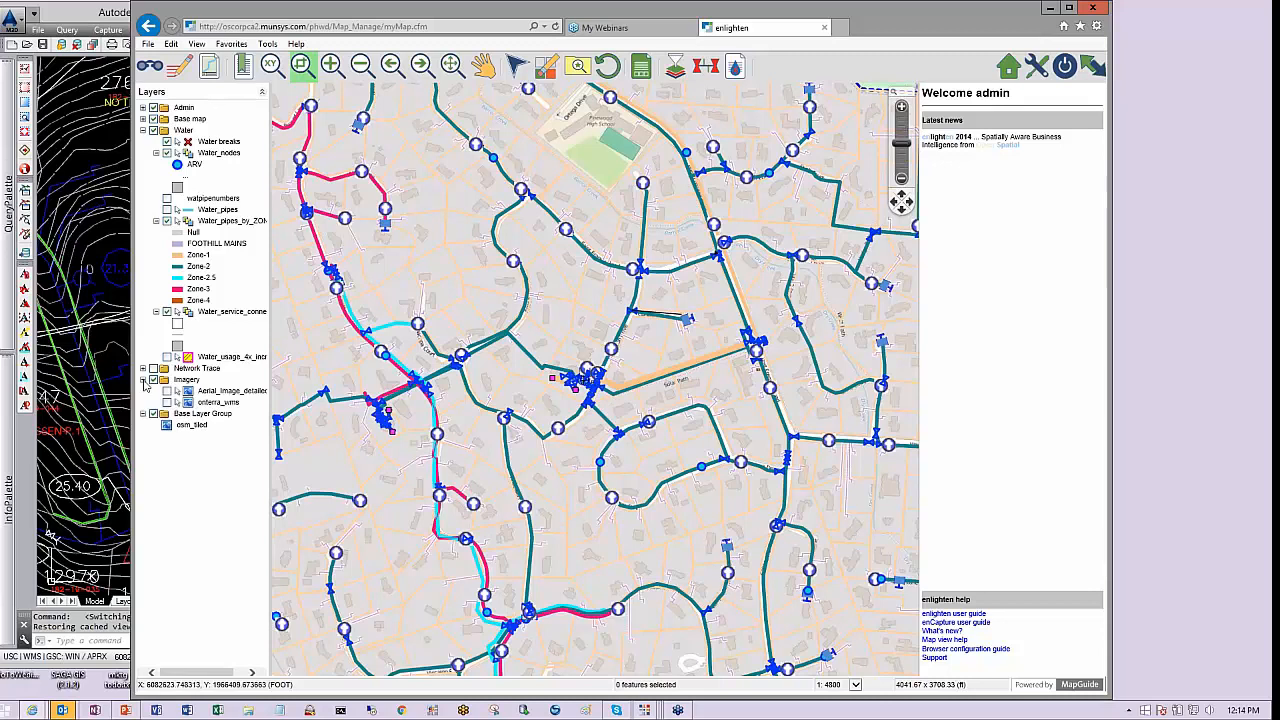
left_click(143, 381)
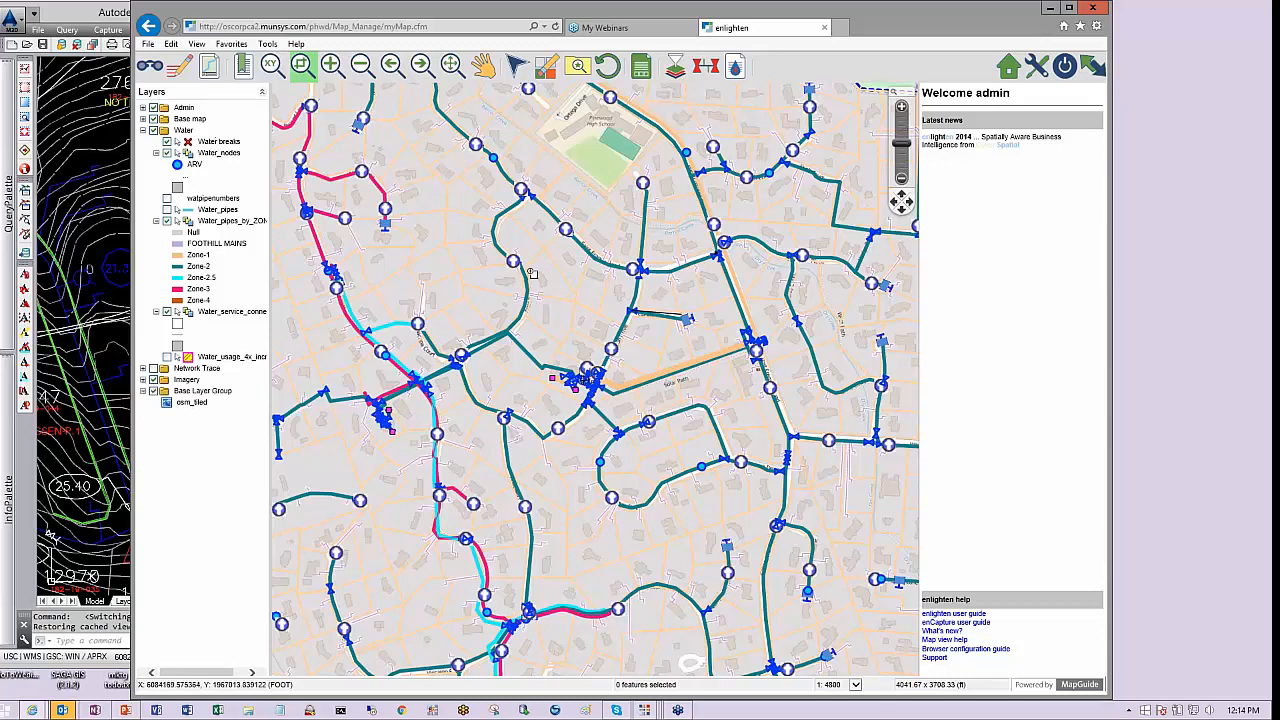
Select features around a pipe junction with a selection window and list the selected Water_nodes in the report
mouse_move(532, 282)
left_click(516, 65)
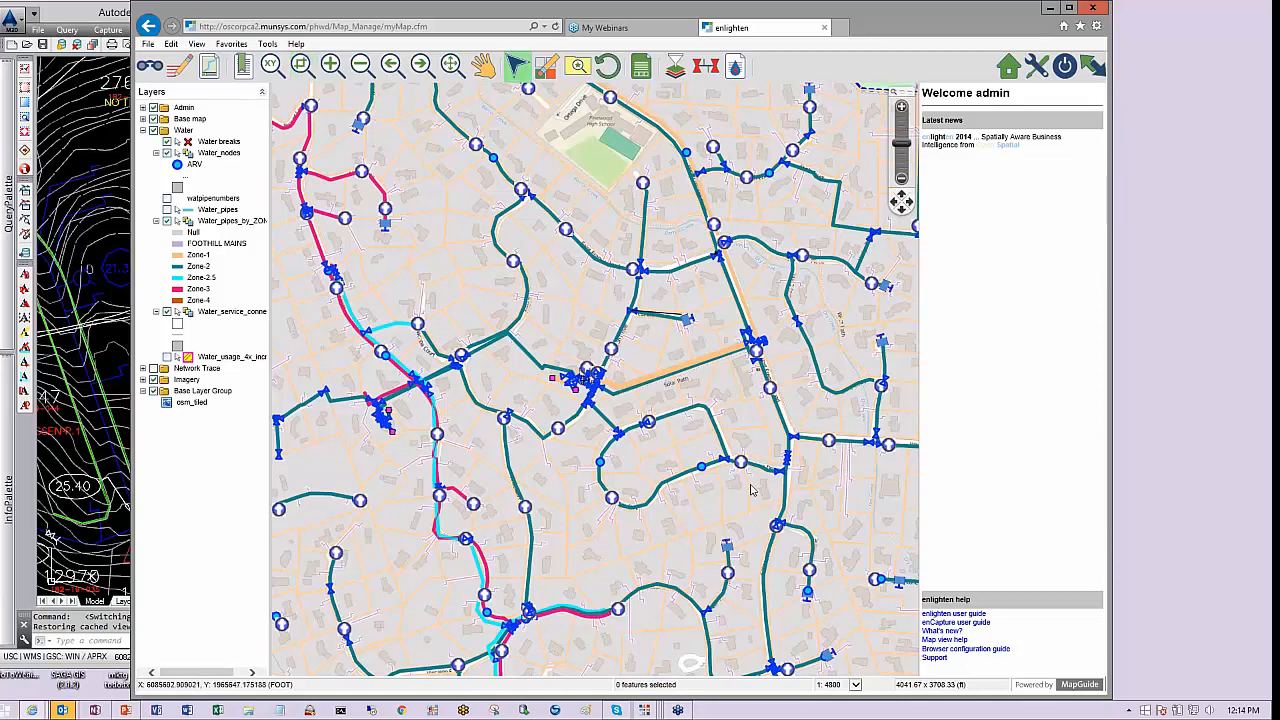
left_click_drag(758, 484, 734, 472)
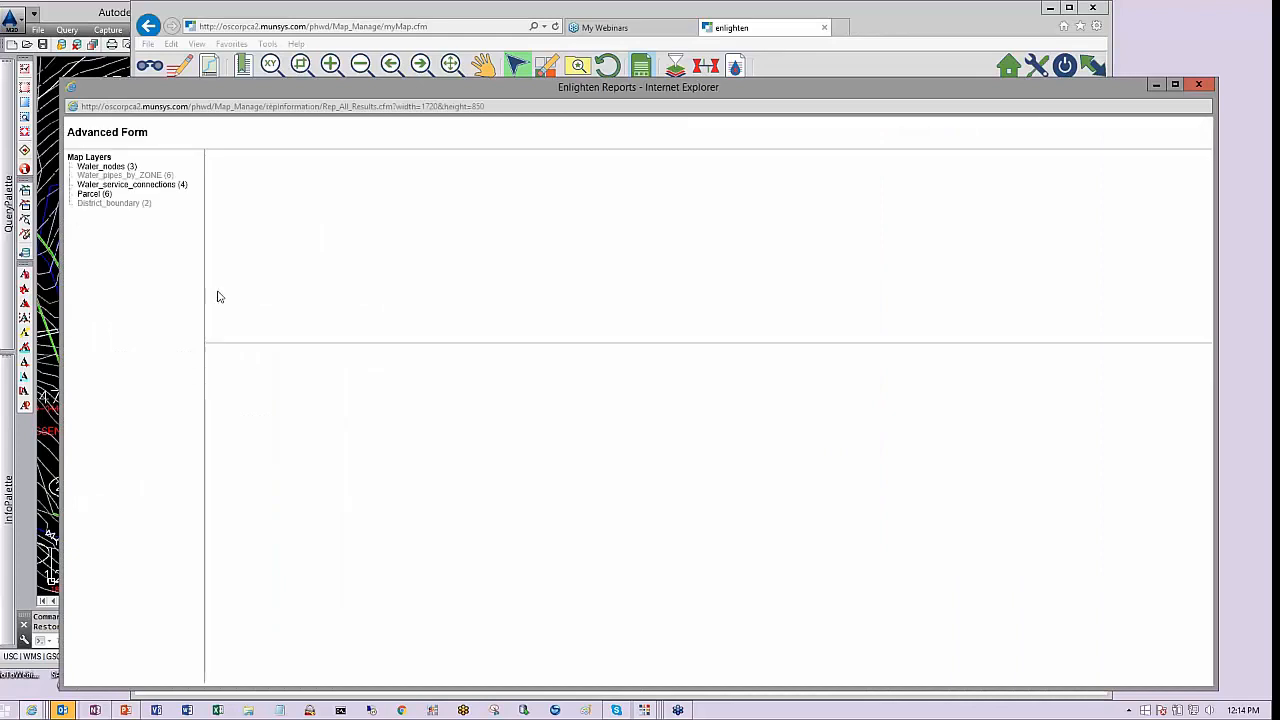
left_click(124, 170)
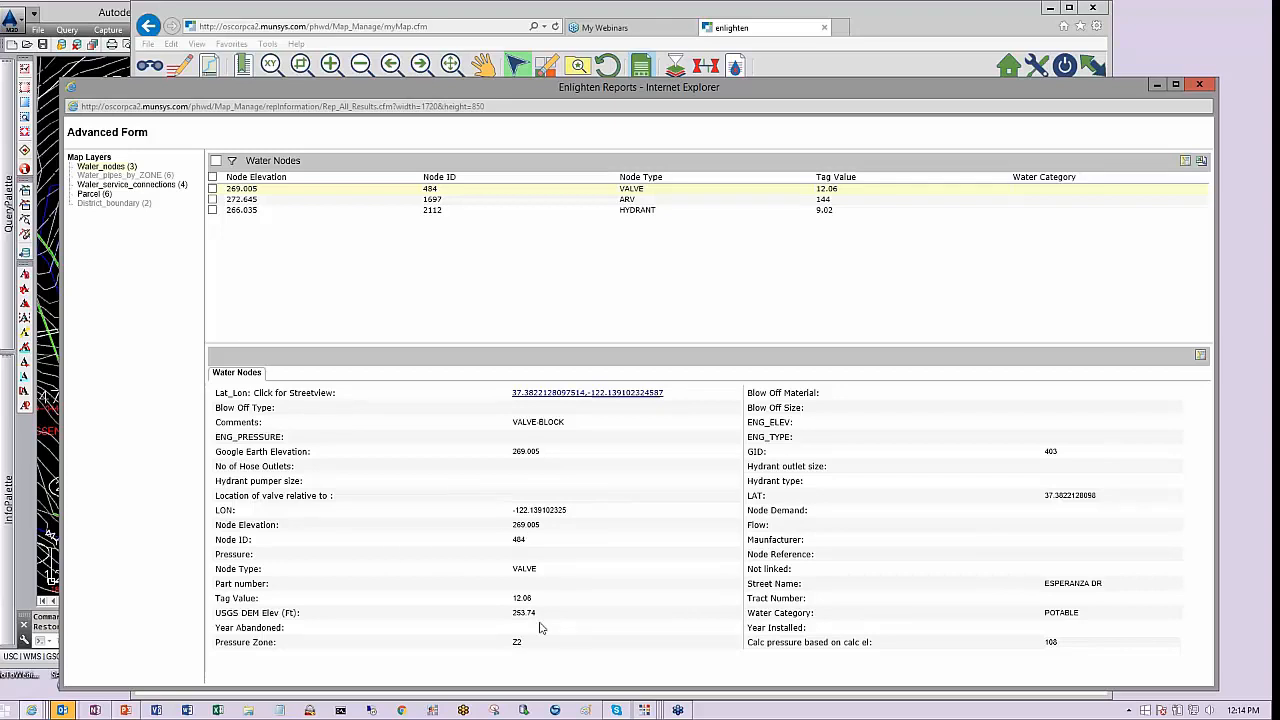
Open Street View for the valve's coordinates, look around the street, and minimize the Street View and report windows
left_click(560, 395)
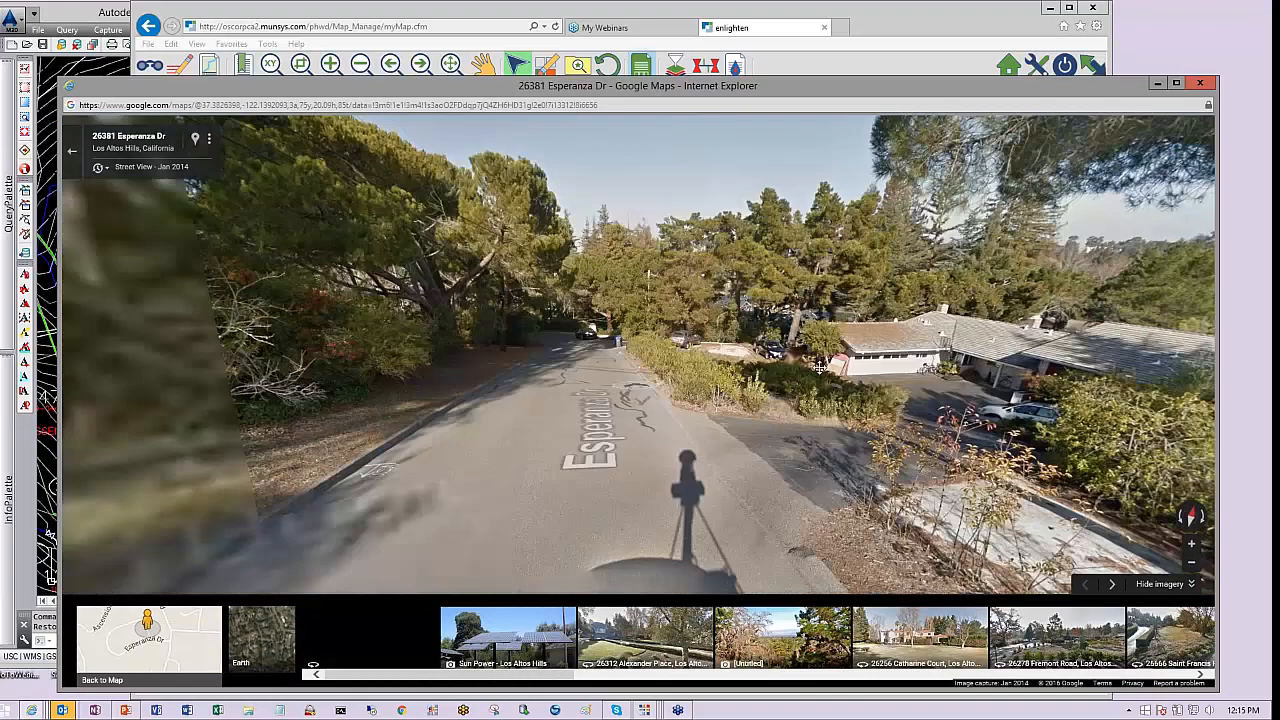
left_click_drag(889, 365, 1140, 345)
left_click_drag(331, 489, 714, 340)
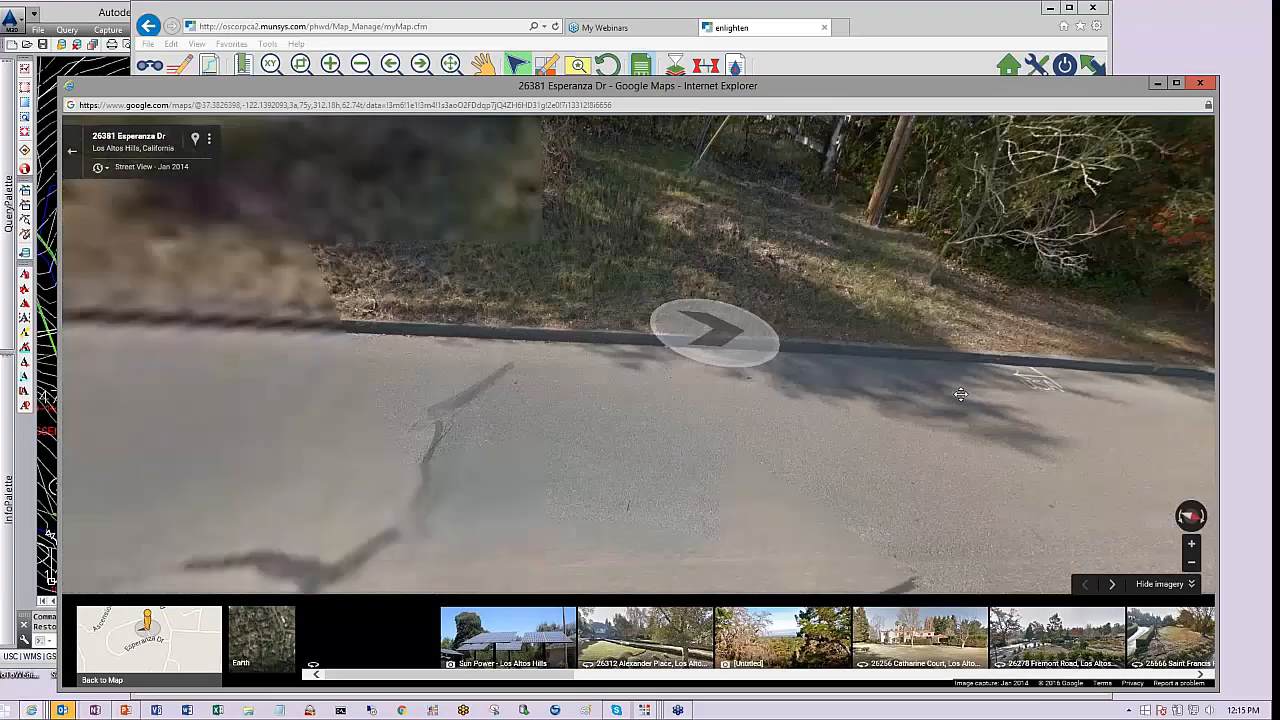
left_click_drag(1013, 495, 917, 483)
left_click_drag(440, 431, 854, 403)
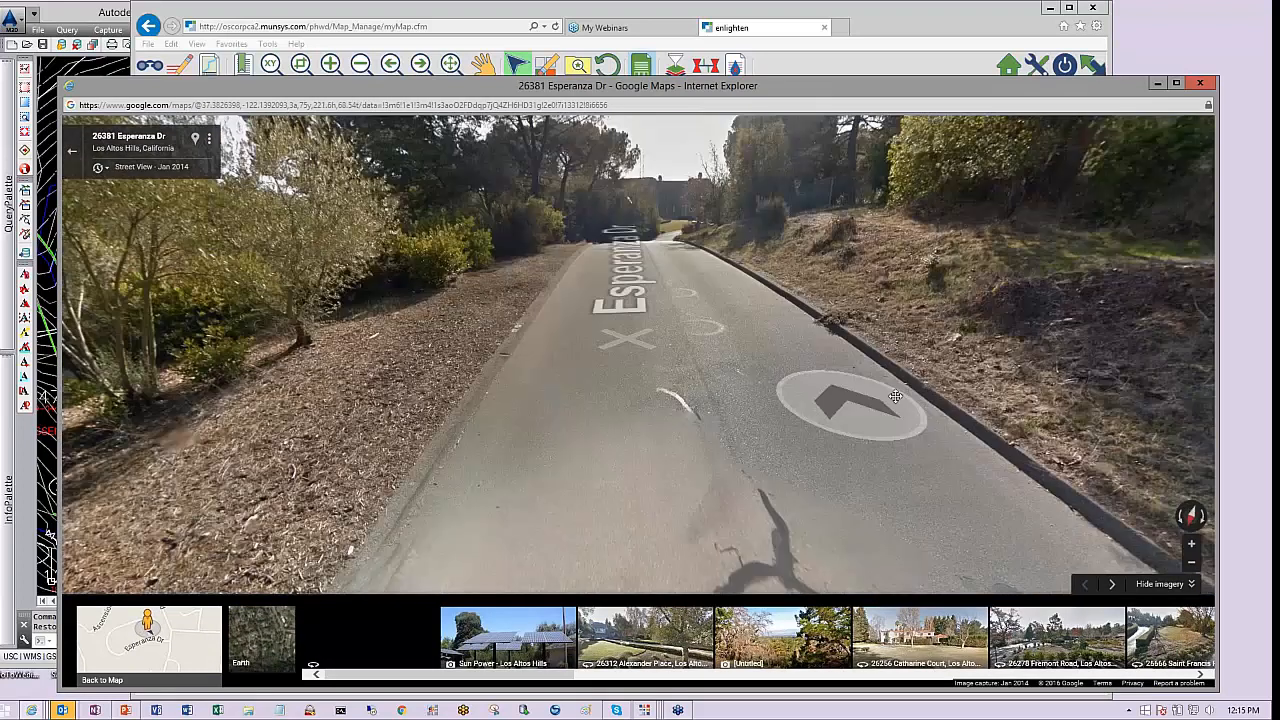
mouse_move(523, 423)
left_mouse_down()
mouse_move(666, 357)
mouse_move(903, 320)
mouse_move(1245, 334)
left_mouse_up()
mouse_move(545, 388)
left_mouse_down()
mouse_move(800, 303)
mouse_move(1027, 269)
mouse_move(1095, 328)
left_mouse_up()
left_click_drag(510, 379, 1059, 145)
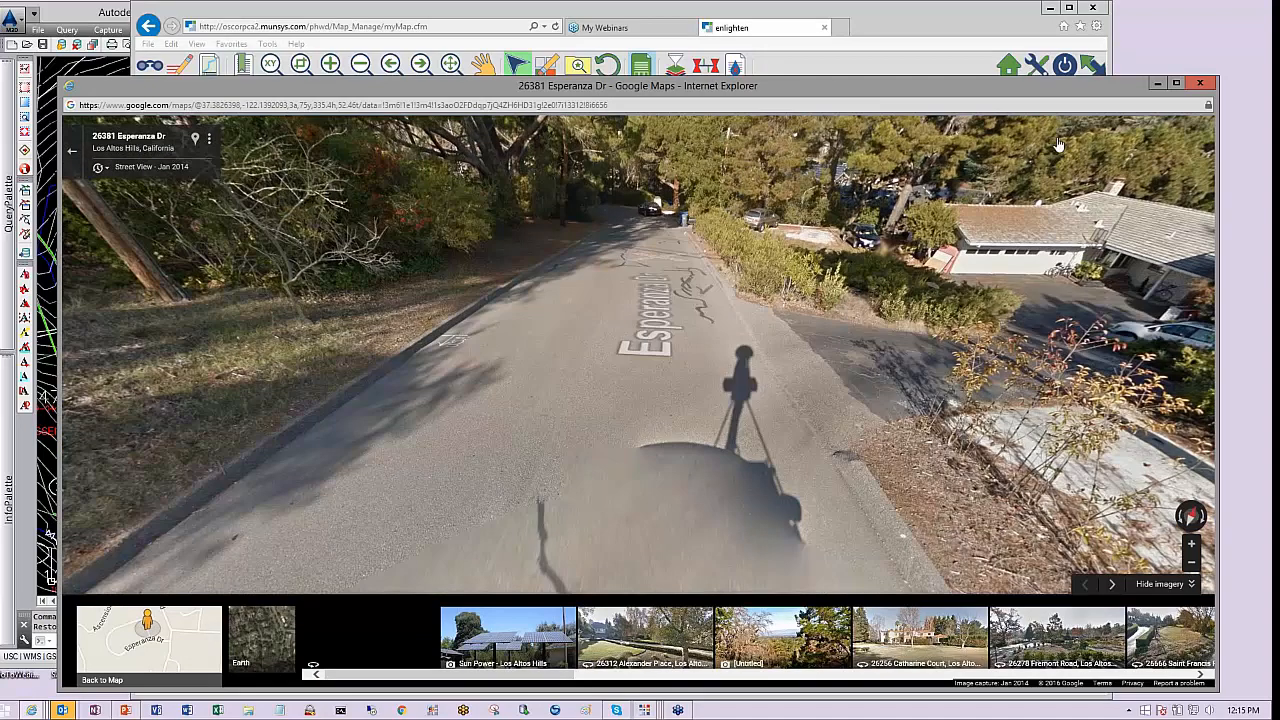
left_click(1158, 84)
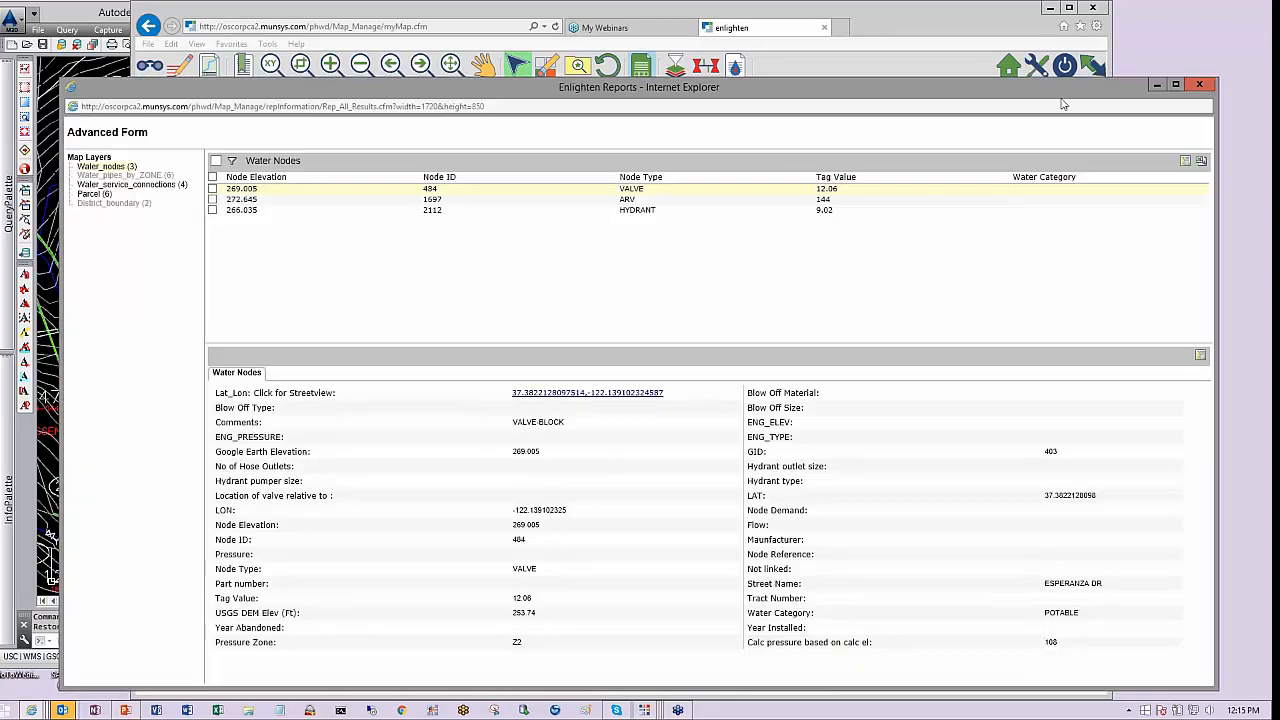
left_click(1157, 85)
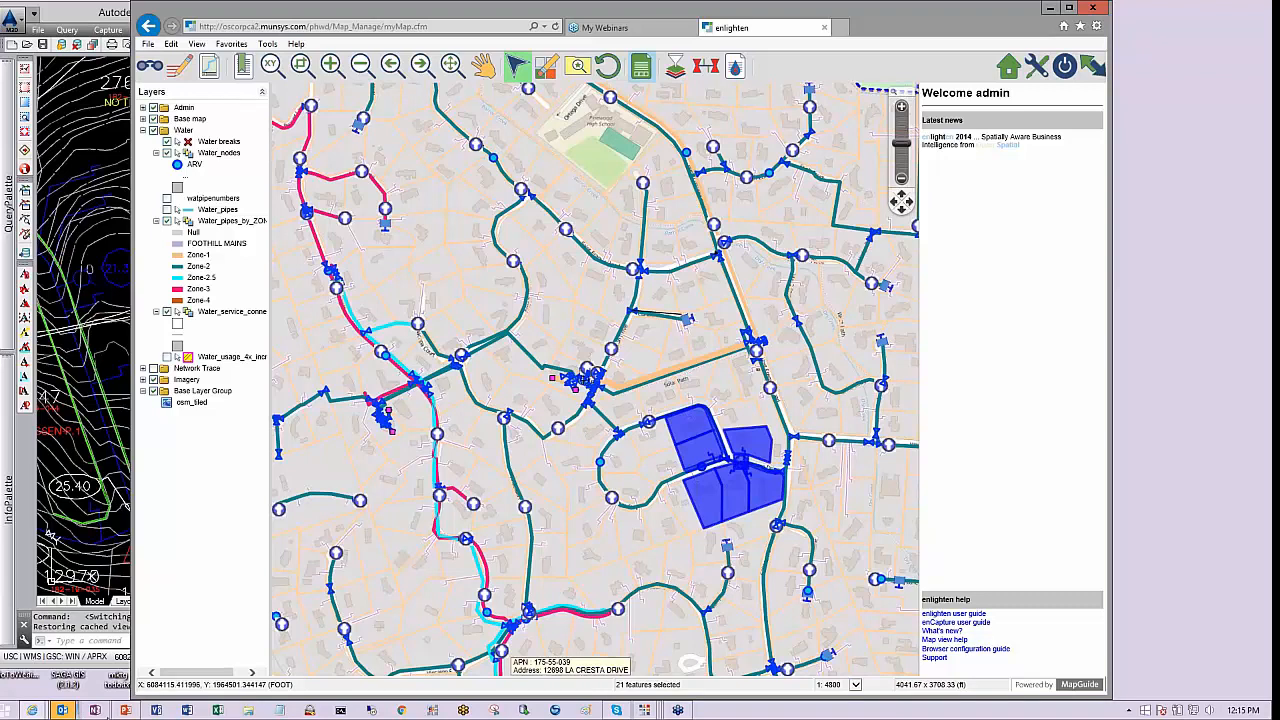
Switch to PowerPoint and start the slide show from the Thank you slide
left_click(125, 710)
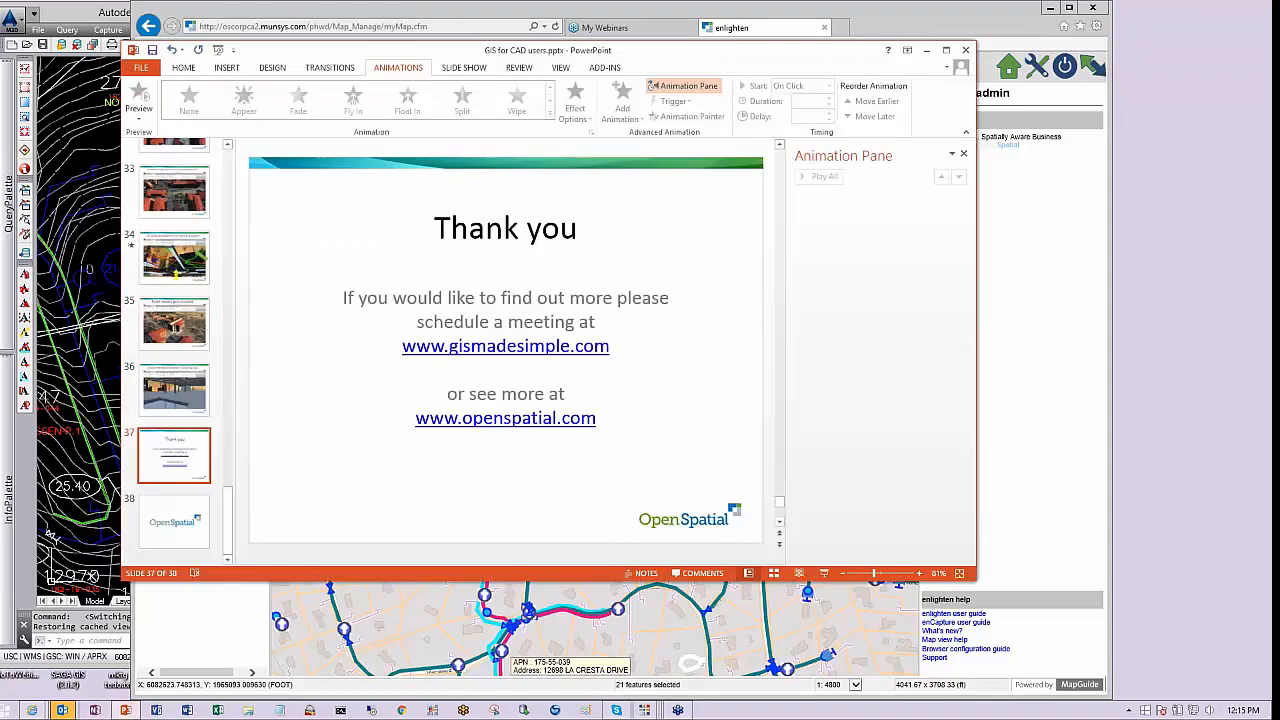
left_click(824, 573)
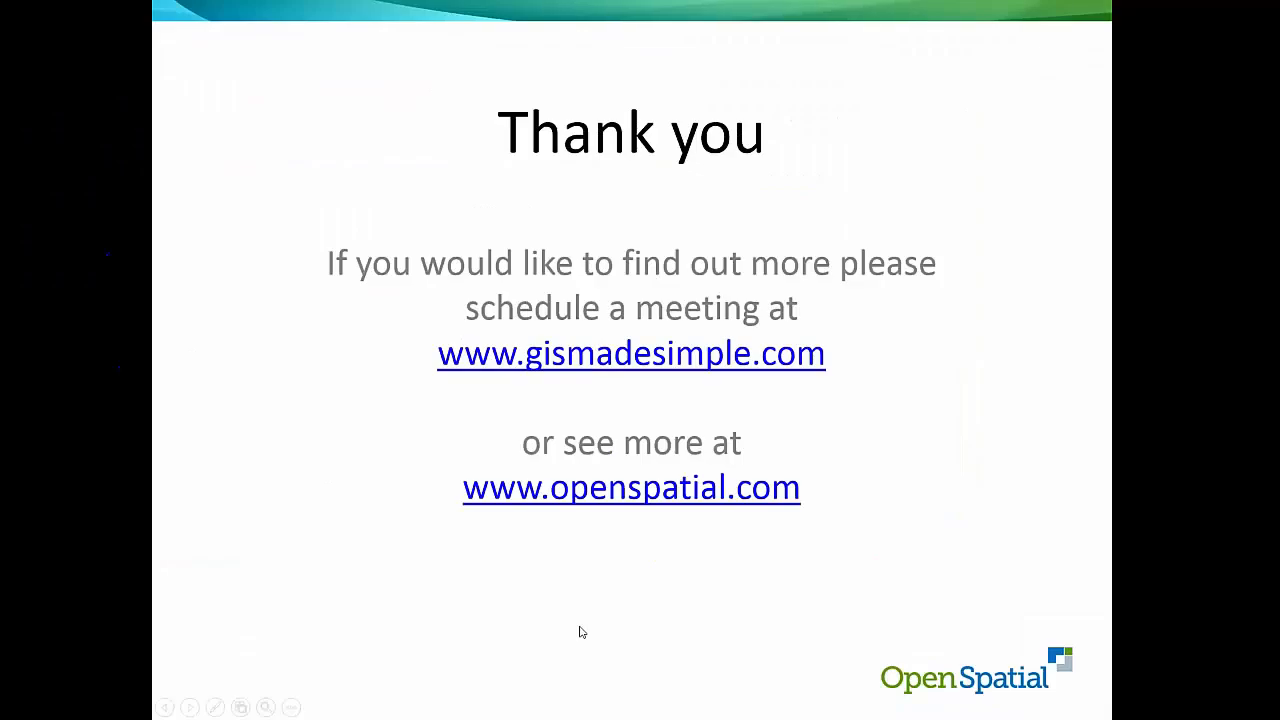